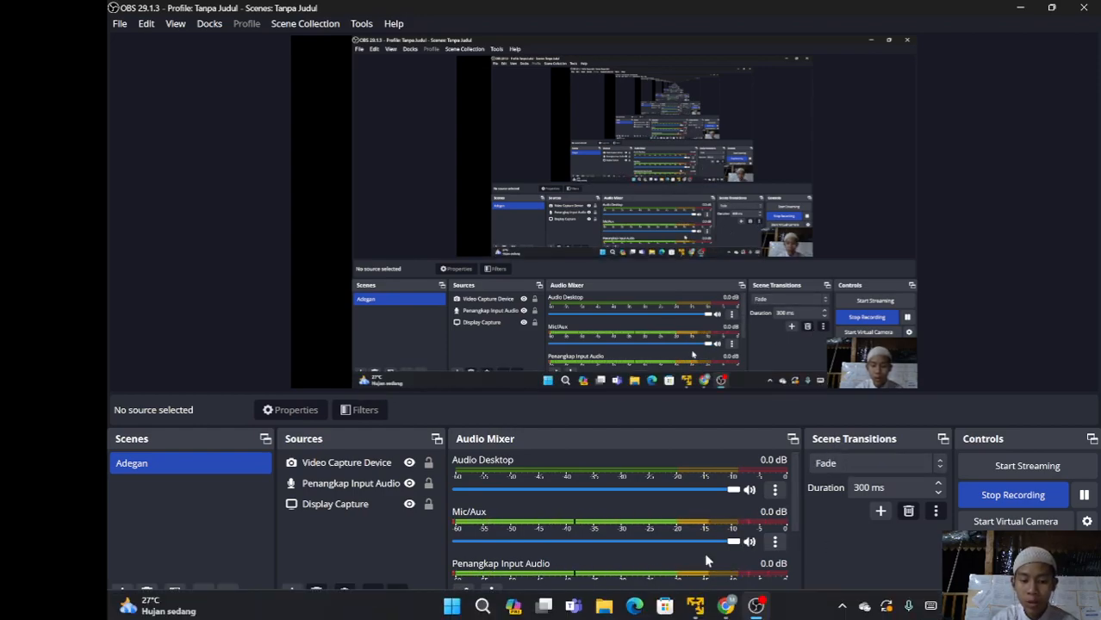
Leave the PNET virtual machine window and return to the PNETLab topology in the browser
{"action": "left_click", "coordinate": [695, 606]}
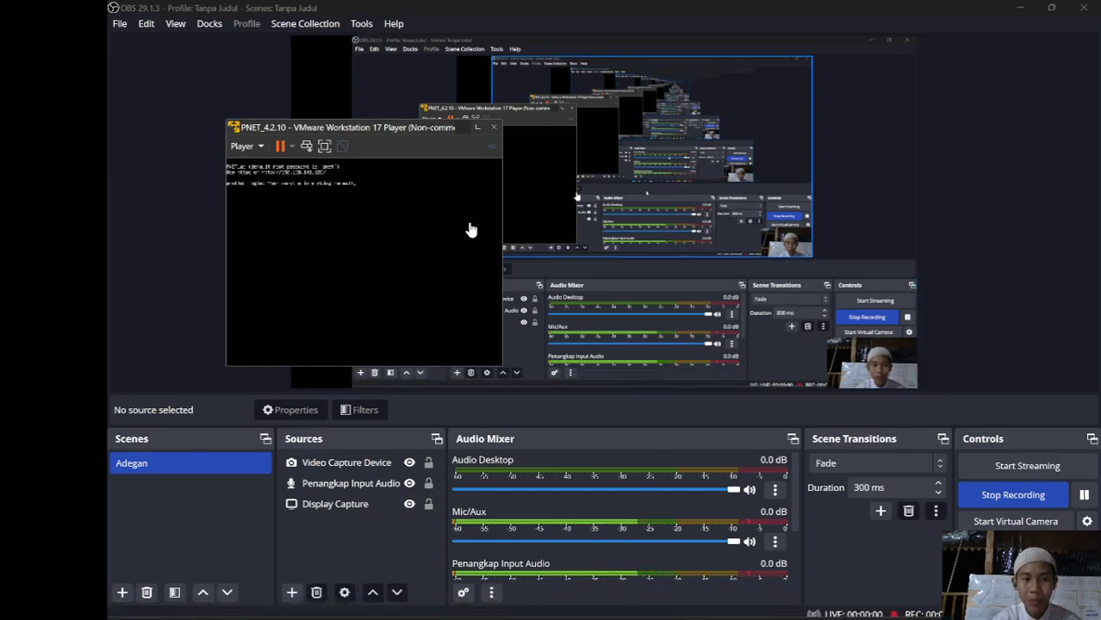
{"action": "left_click", "coordinate": [477, 127]}
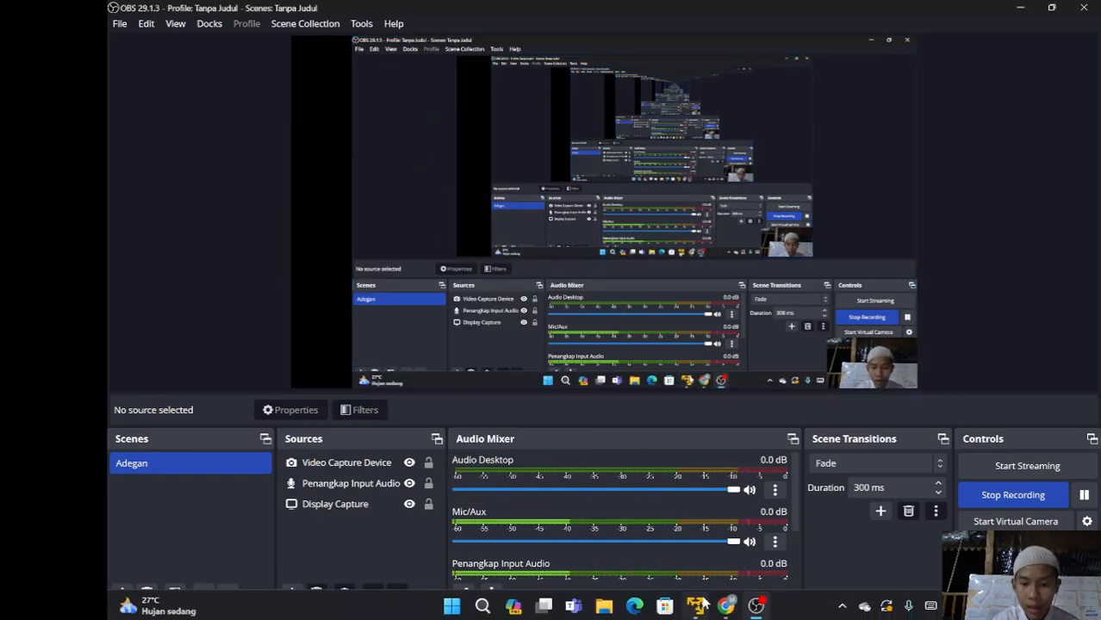
{"action": "left_click", "coordinate": [726, 614]}
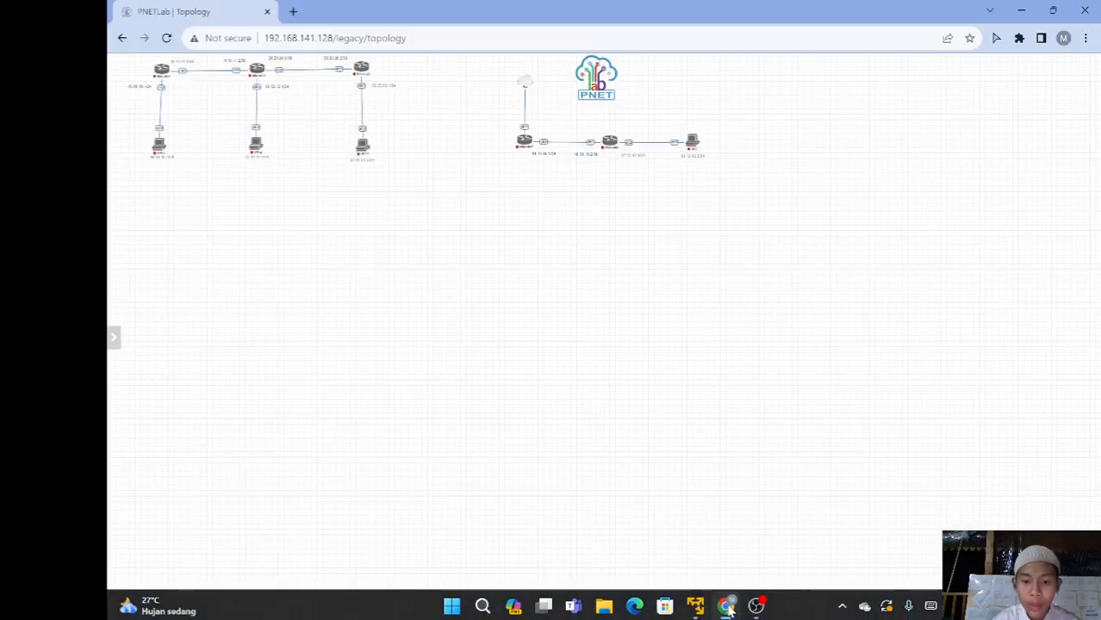
Add a MikroTik RouterOS node to the lab with an adjusted RAM amount
{"action": "right_click", "coordinate": [454, 257]}
{"action": "left_click", "coordinate": [488, 283]}
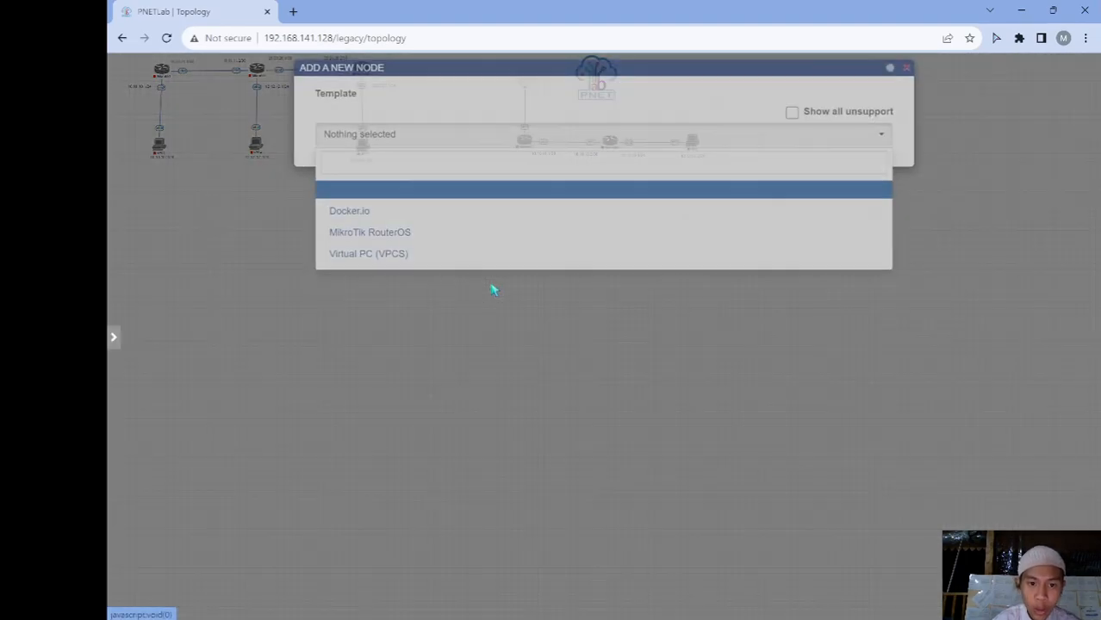
{"action": "left_click", "coordinate": [461, 247]}
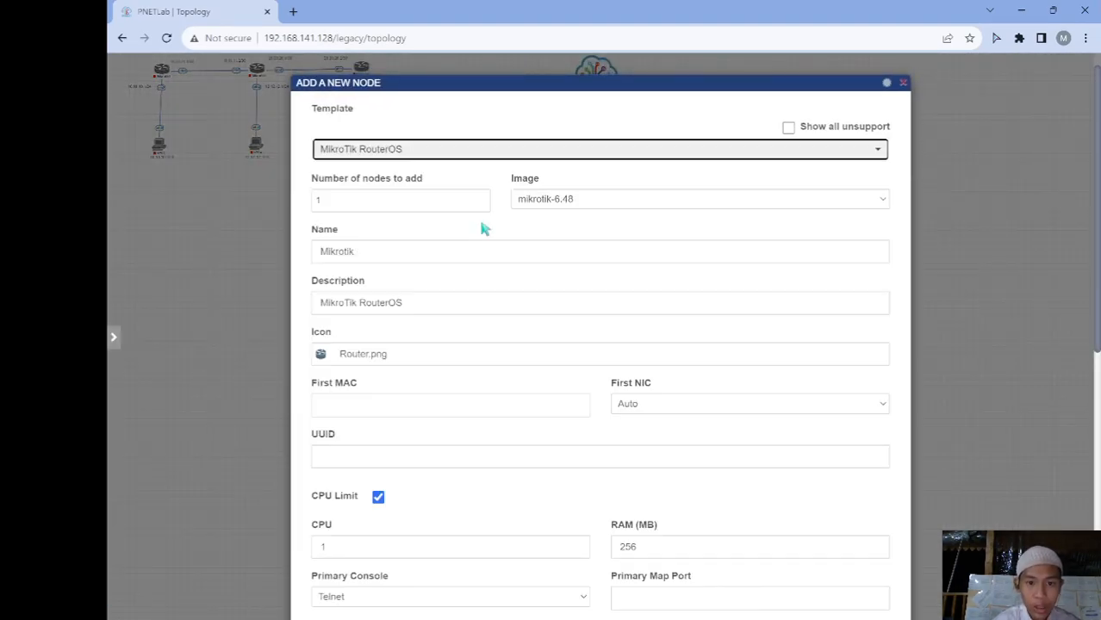
{"action": "scroll", "coordinate": [427, 493], "scroll_direction": "down", "scroll_amount": 1}
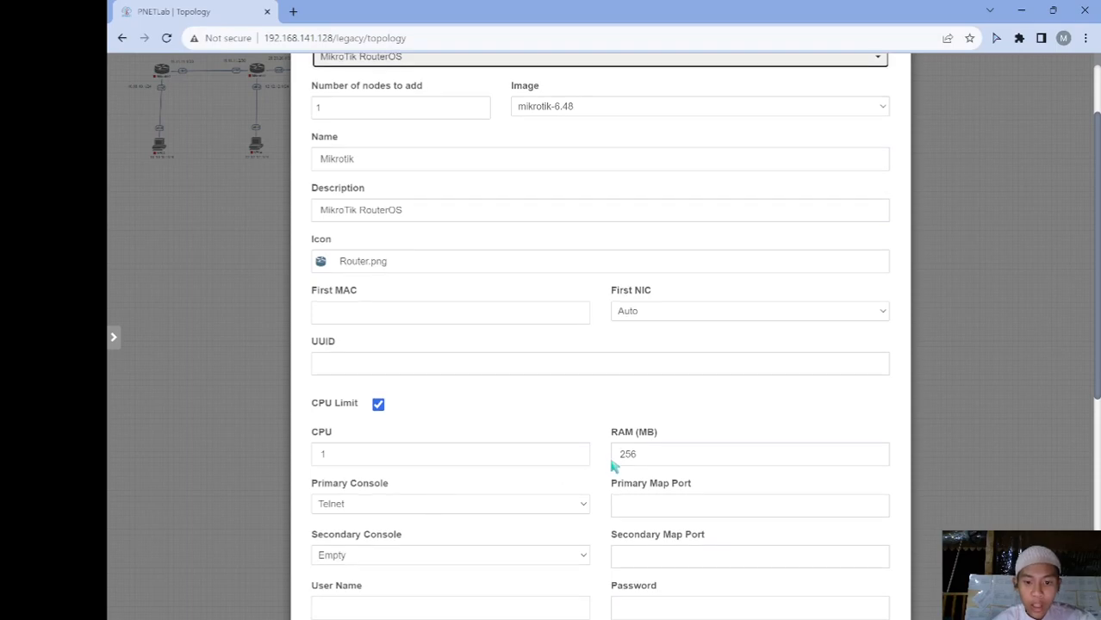
{"action": "left_click", "coordinate": [673, 451]}
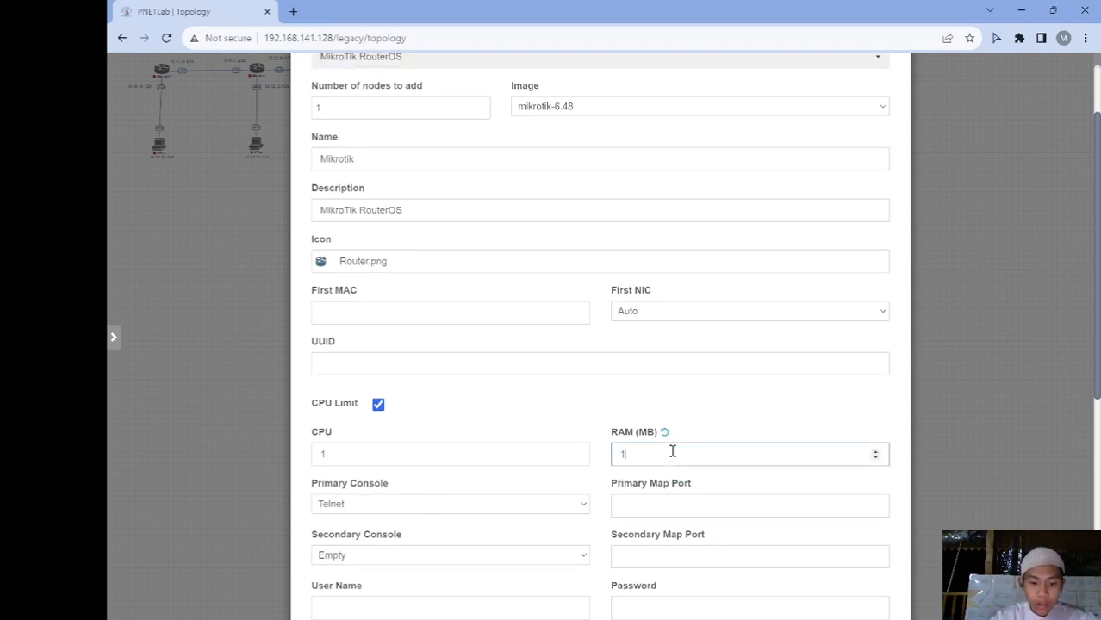
{"action": "scroll", "coordinate": [673, 452], "scroll_direction": "down", "scroll_amount": 5}
{"action": "left_click", "coordinate": [571, 578]}
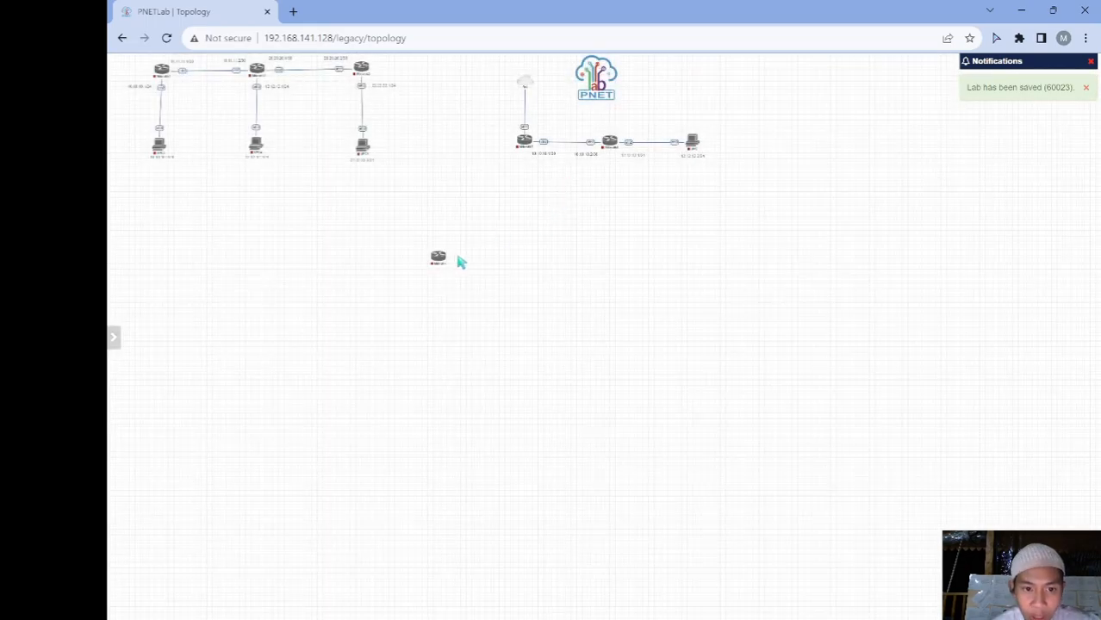
Drag the new MikroTik router into place below the existing topologies
{"action": "mouse_move", "coordinate": [442, 261]}
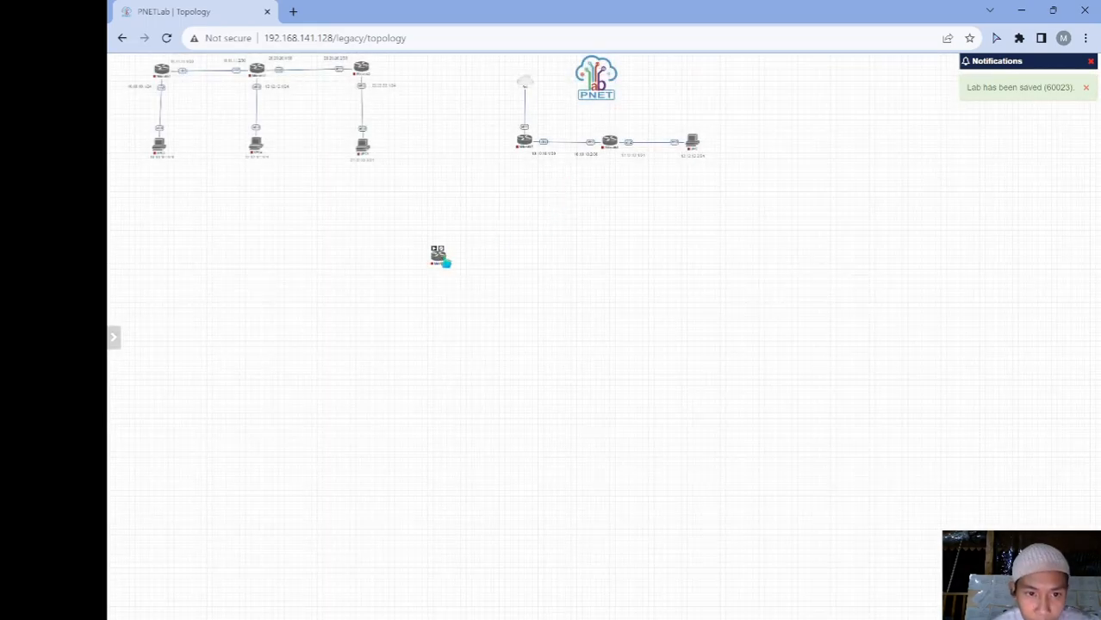
{"action": "left_click_drag", "start_coordinate": [438, 256], "coordinate": [515, 226]}
{"action": "scroll", "coordinate": [319, 192], "scroll_direction": "left", "scroll_amount": 5}
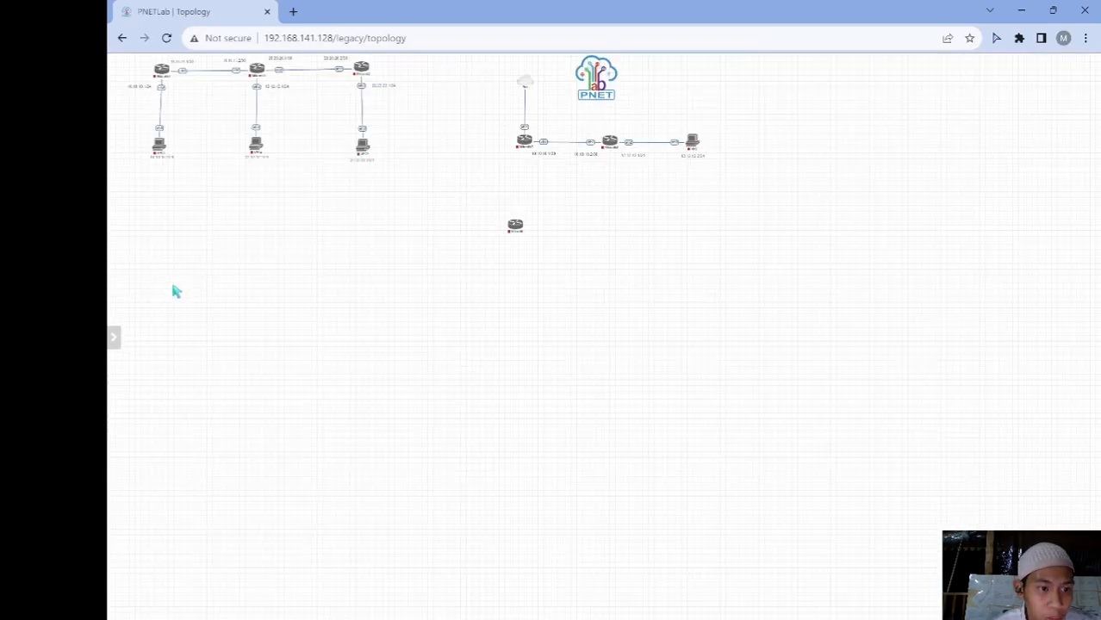
{"action": "mouse_move", "coordinate": [519, 226]}
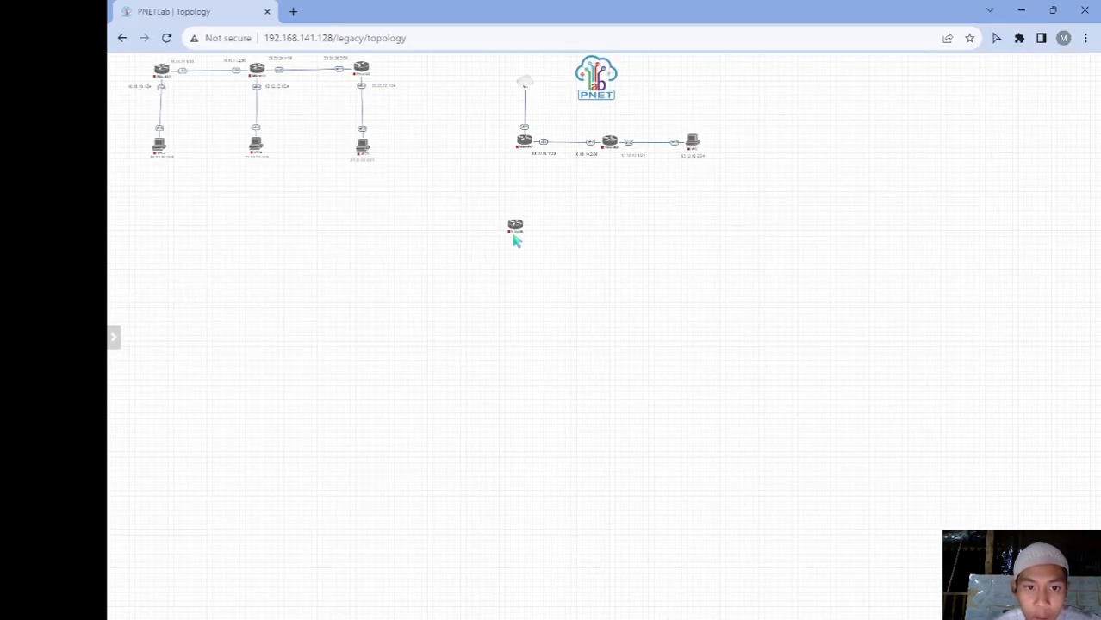
{"action": "scroll", "coordinate": [822, 224], "scroll_direction": "left", "scroll_amount": 5}
Add two more MikroTik RouterOS nodes with a reduced RAM value
{"action": "right_click", "coordinate": [646, 239]}
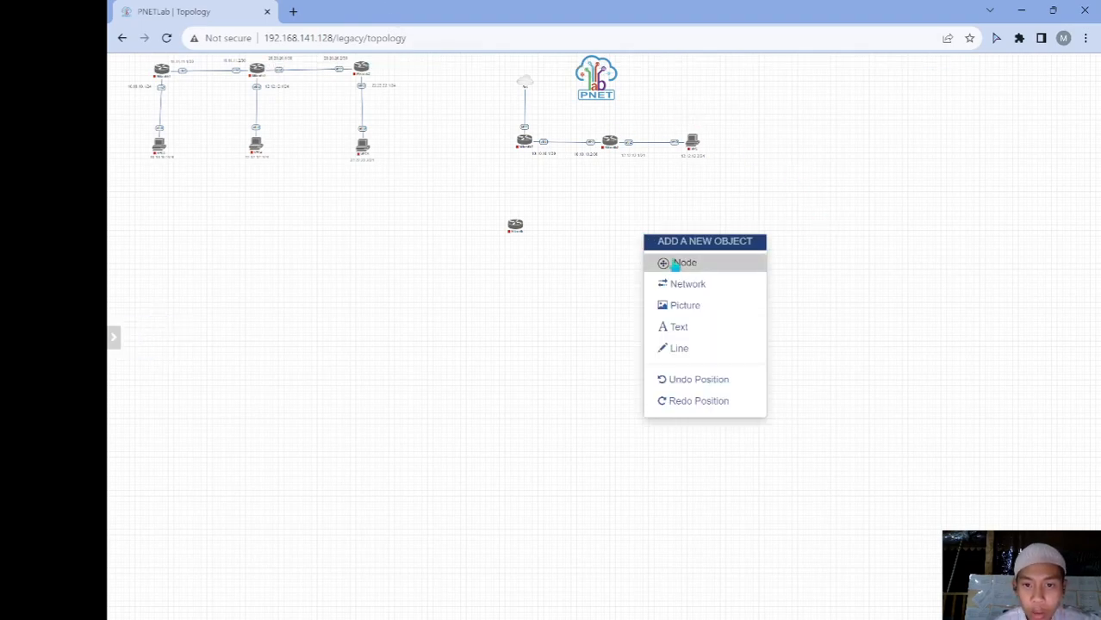
{"action": "left_click", "coordinate": [673, 263]}
{"action": "left_click", "coordinate": [592, 250]}
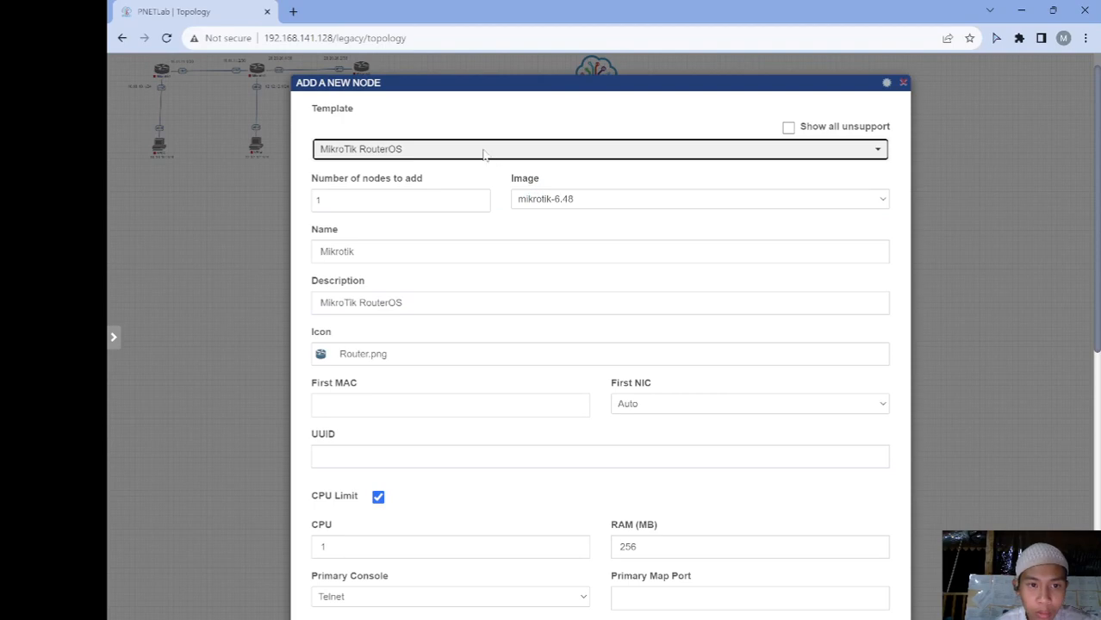
{"action": "left_click", "coordinate": [432, 198]}
{"action": "scroll", "coordinate": [433, 198], "scroll_direction": "down", "scroll_amount": 2}
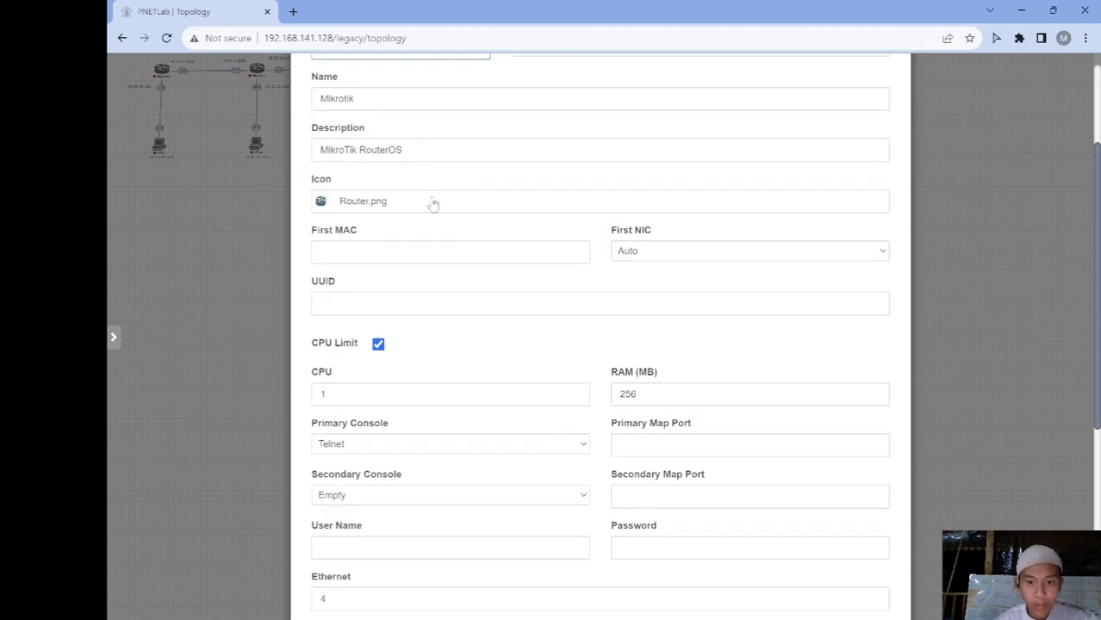
{"action": "left_click", "coordinate": [674, 390]}
{"action": "key", "text": "BackSpace"}
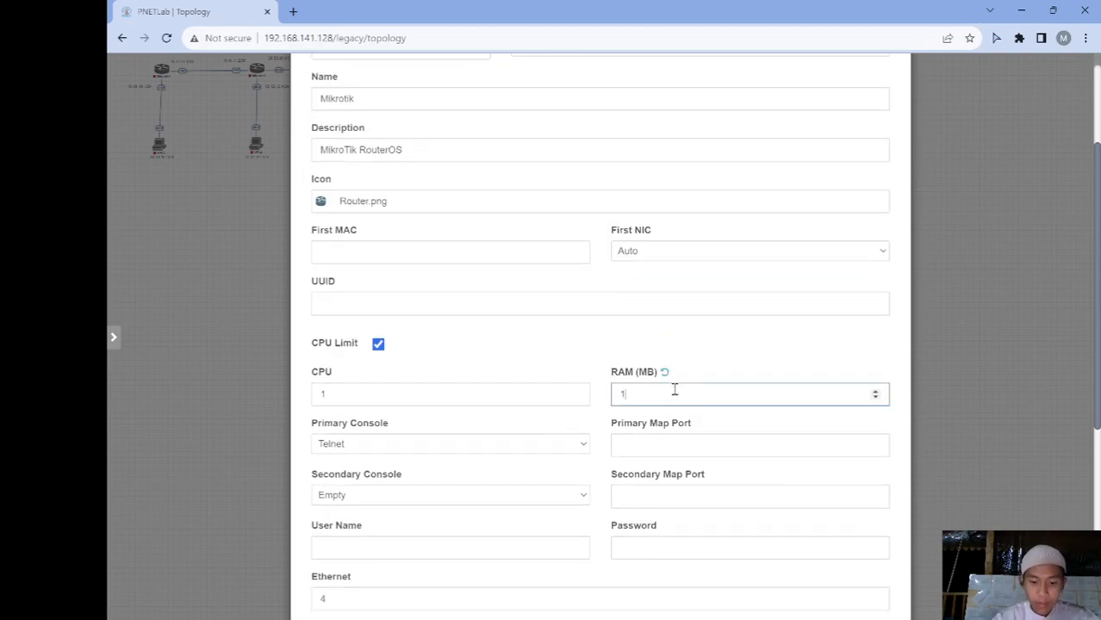
{"action": "scroll", "coordinate": [674, 390], "scroll_direction": "down", "scroll_amount": 5}
{"action": "left_click", "coordinate": [582, 584]}
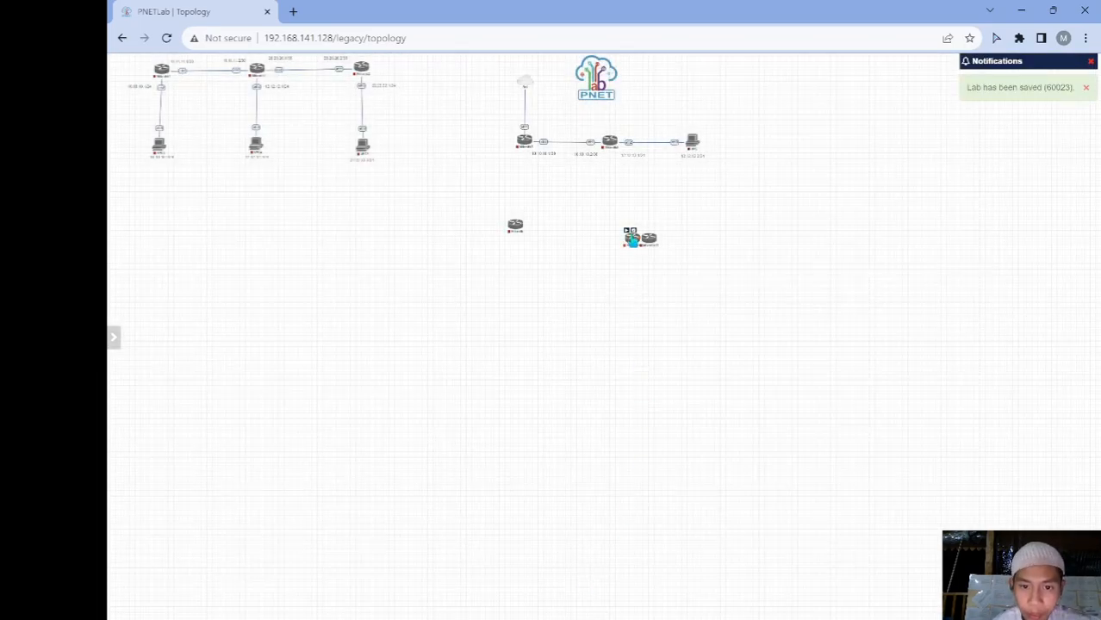
Arrange the three MikroTik routers in a triangle below the existing topologies
{"action": "left_click_drag", "start_coordinate": [631, 241], "coordinate": [580, 350]}
{"action": "left_click_drag", "start_coordinate": [516, 225], "coordinate": [503, 286]}
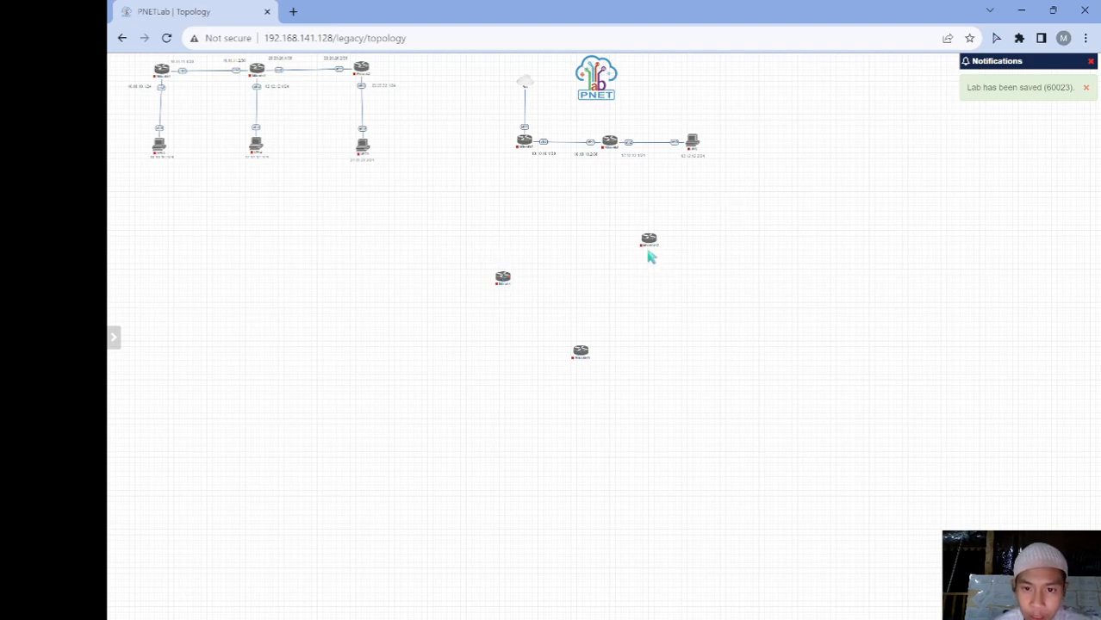
{"action": "left_click_drag", "start_coordinate": [649, 242], "coordinate": [659, 284]}
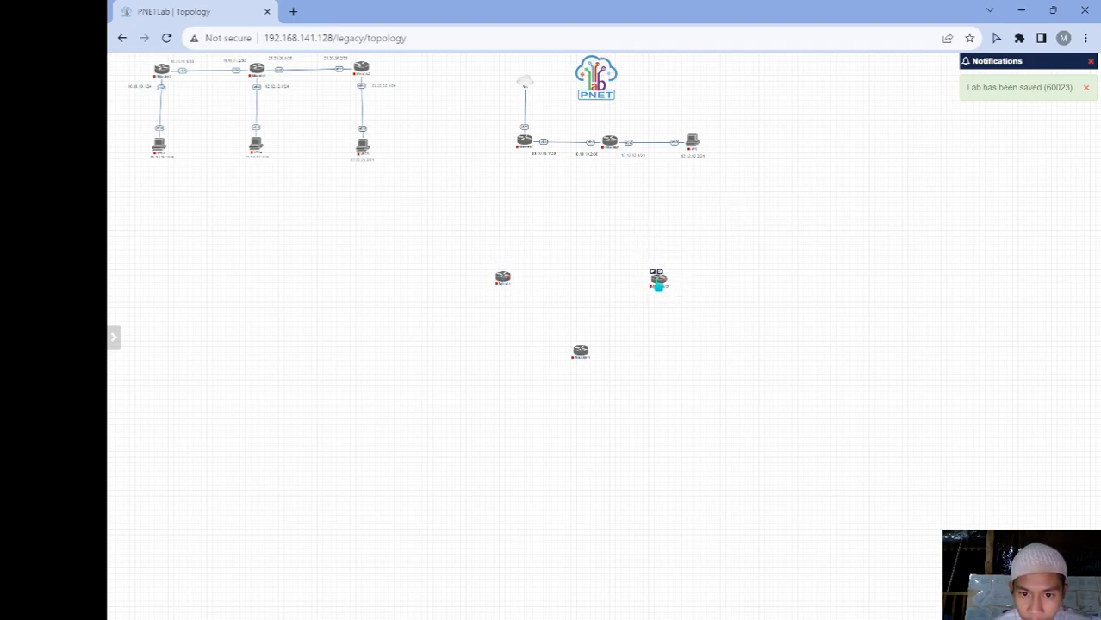
{"action": "right_click", "coordinate": [593, 257]}
{"action": "left_click", "coordinate": [635, 303]}
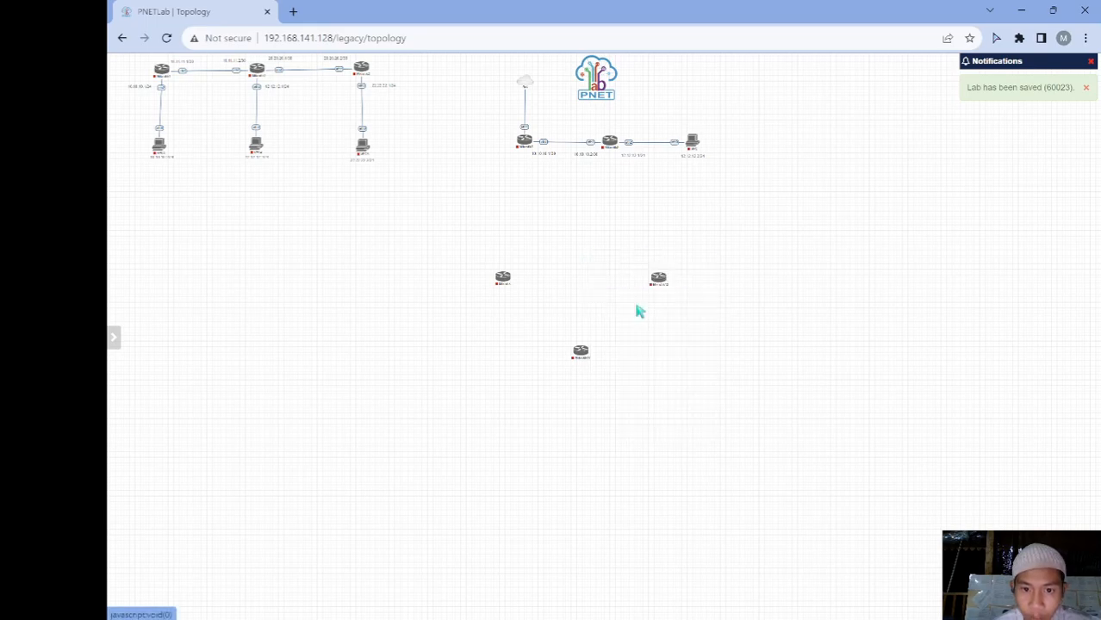
Add a Management(Cloud0) network named Net above the routers
{"action": "left_click", "coordinate": [558, 191]}
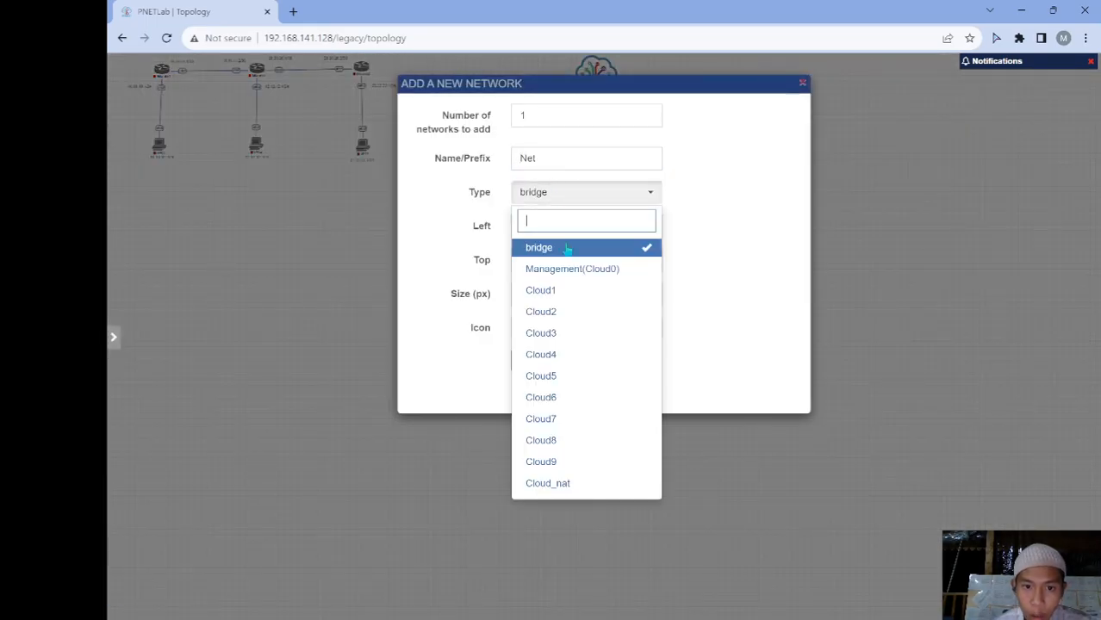
{"action": "left_click", "coordinate": [566, 262]}
{"action": "left_click", "coordinate": [530, 360]}
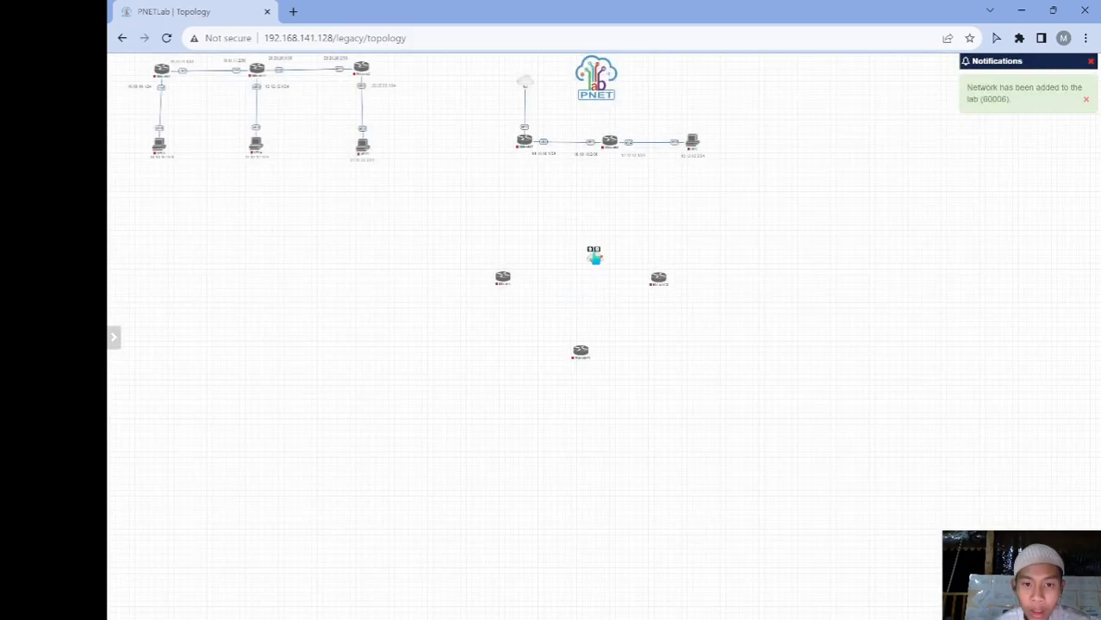
{"action": "left_click_drag", "start_coordinate": [595, 257], "coordinate": [578, 209]}
Add two Virtual PC (VPCS) nodes below the routers and link Mikrotik toward Net
{"action": "right_click", "coordinate": [549, 304]}
{"action": "left_click", "coordinate": [582, 328]}
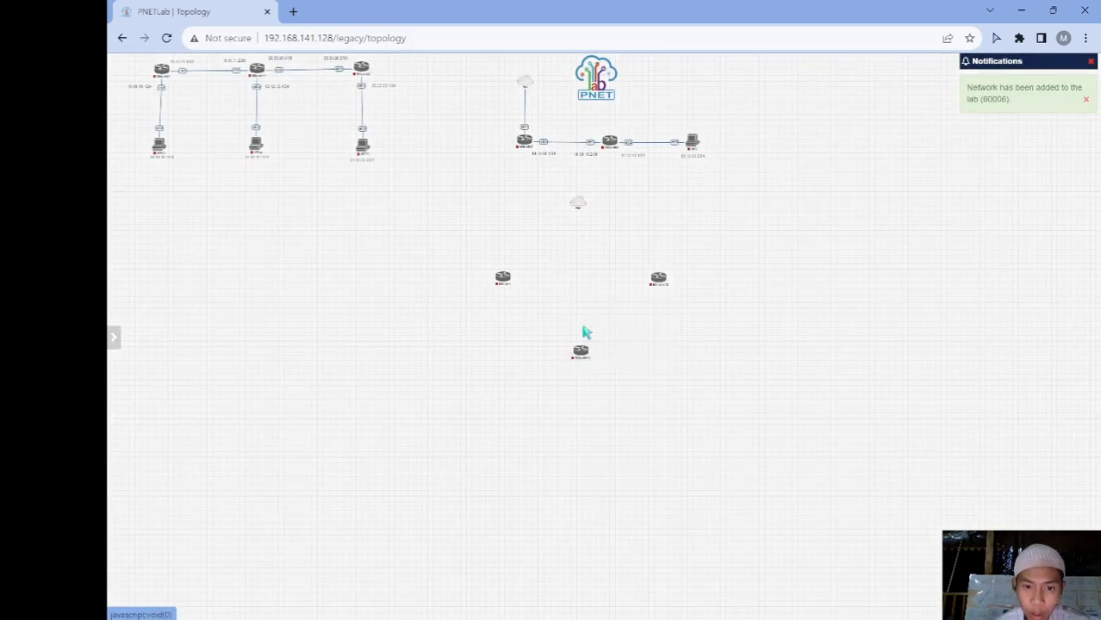
{"action": "left_click", "coordinate": [530, 273]}
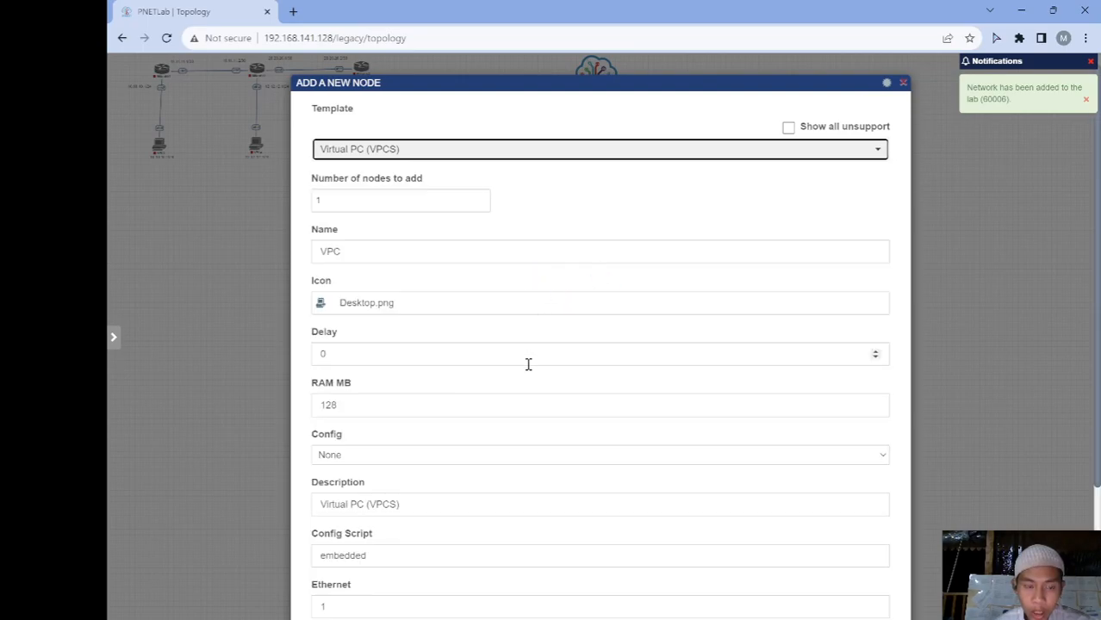
{"action": "left_click", "coordinate": [412, 209]}
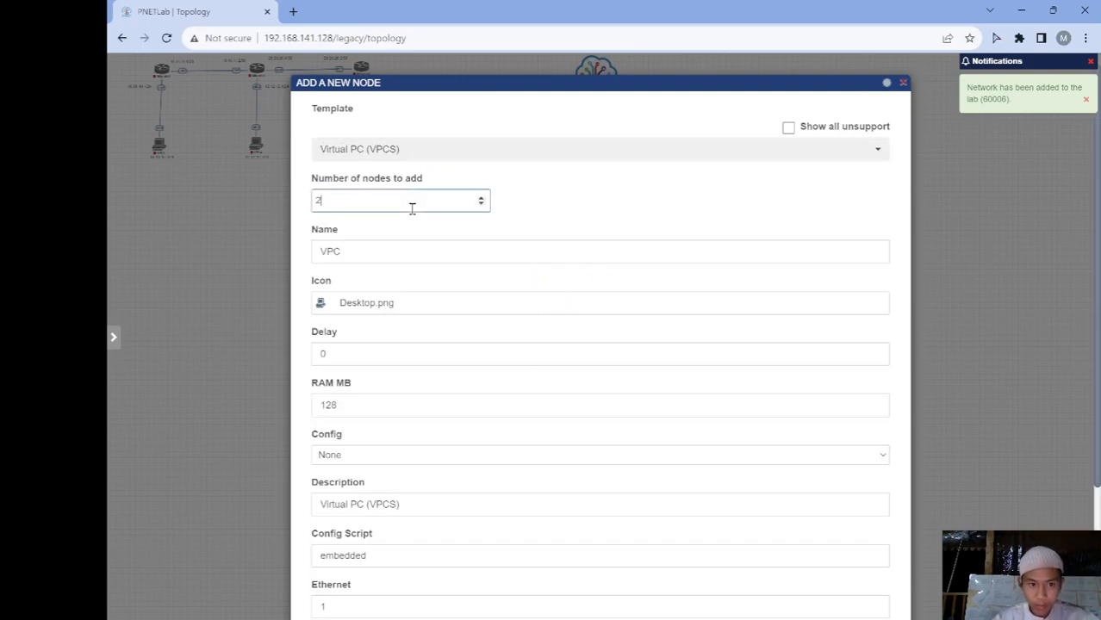
{"action": "scroll", "coordinate": [411, 208], "scroll_direction": "down", "scroll_amount": 2}
{"action": "left_click", "coordinate": [571, 578]}
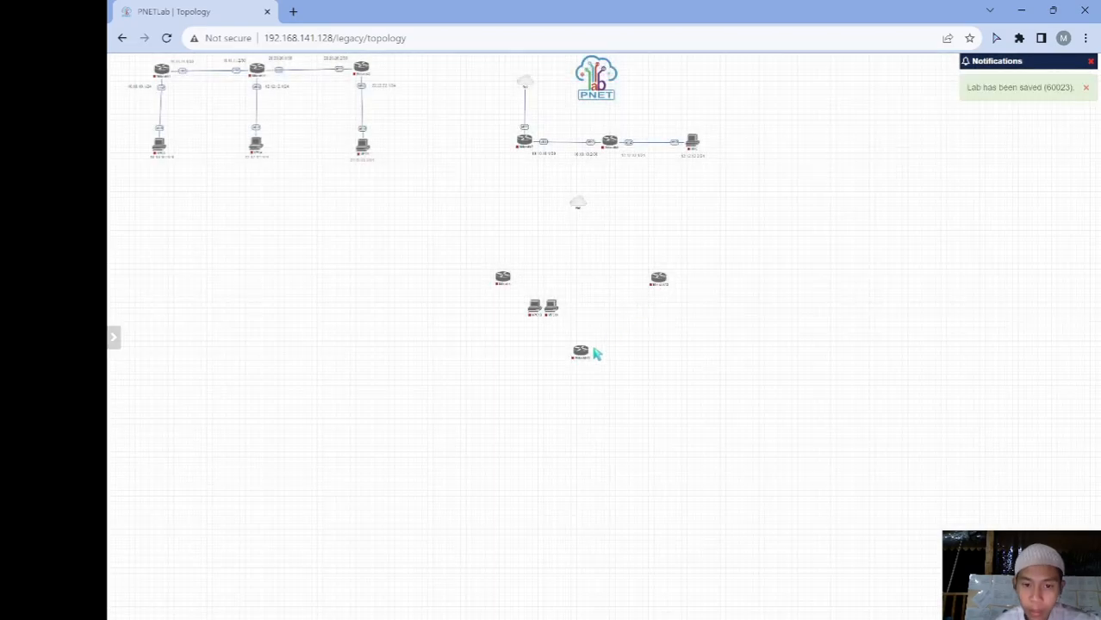
{"action": "left_click_drag", "start_coordinate": [550, 314], "coordinate": [641, 436]}
{"action": "left_click_drag", "start_coordinate": [534, 308], "coordinate": [524, 431]}
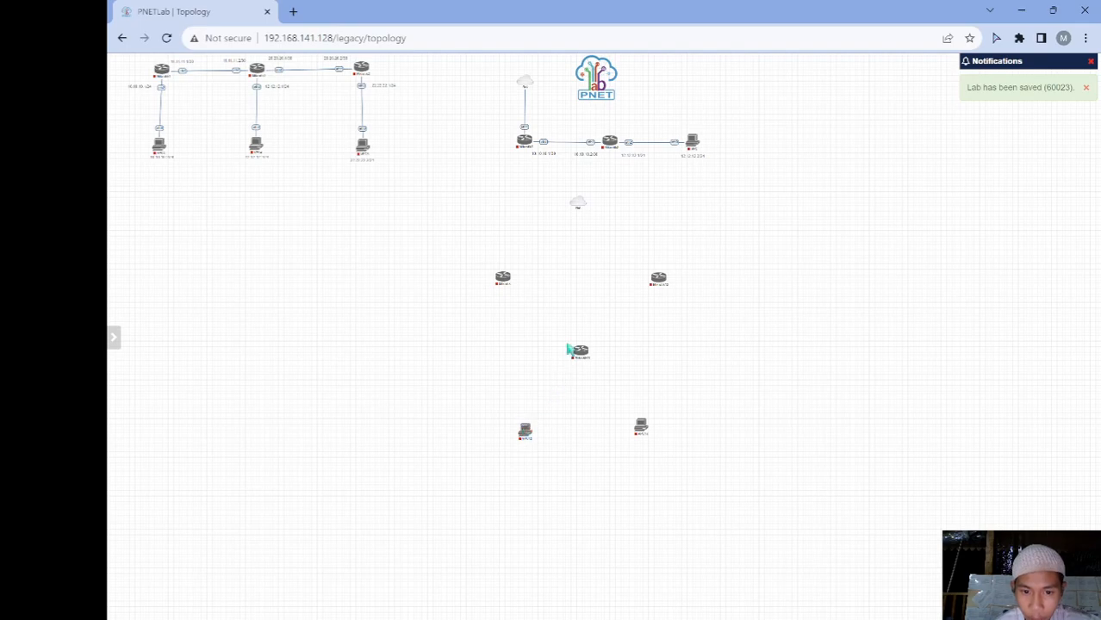
{"action": "left_click_drag", "start_coordinate": [510, 283], "coordinate": [577, 204]}
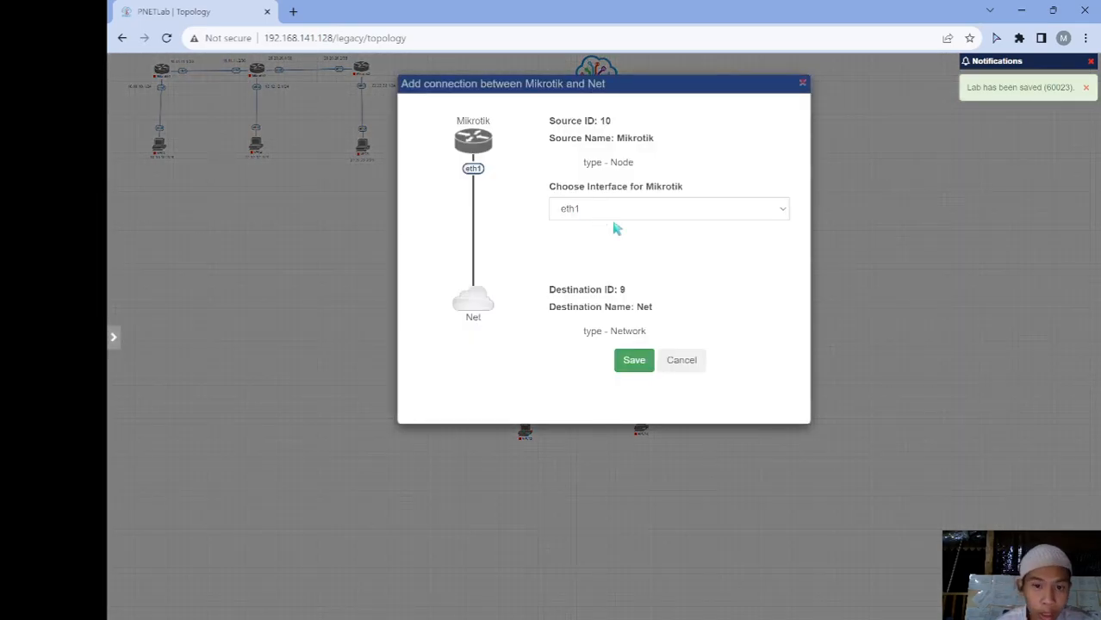
Link Mikrotik and Mikrotik12 to the Net cloud, and Mikrotik12 to Mikrotik11
{"action": "left_click", "coordinate": [634, 361]}
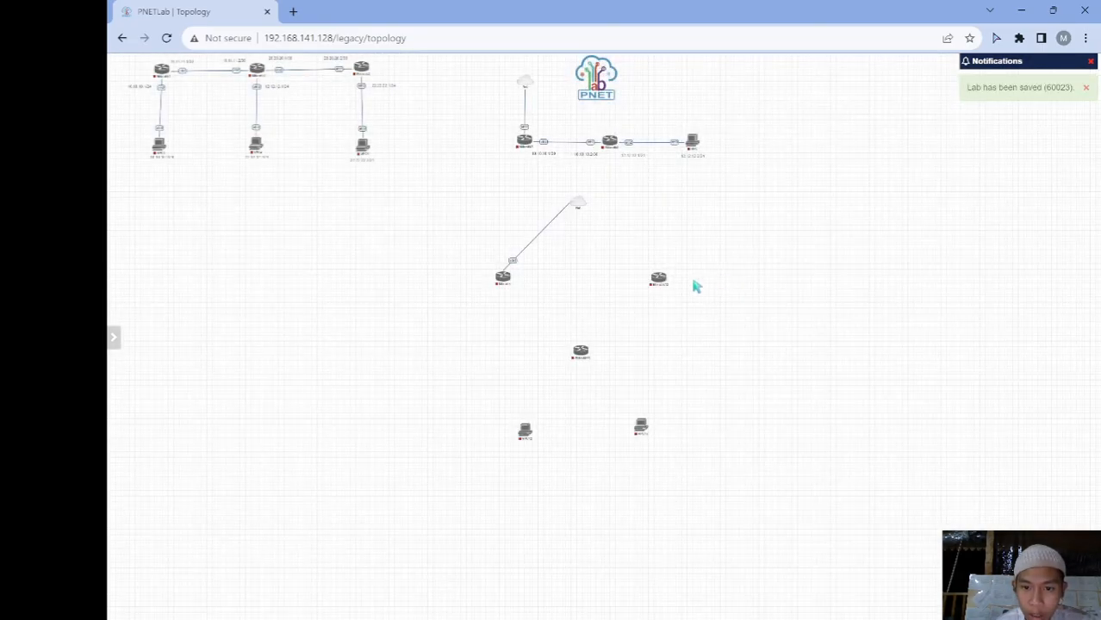
{"action": "left_click_drag", "start_coordinate": [668, 284], "coordinate": [583, 207]}
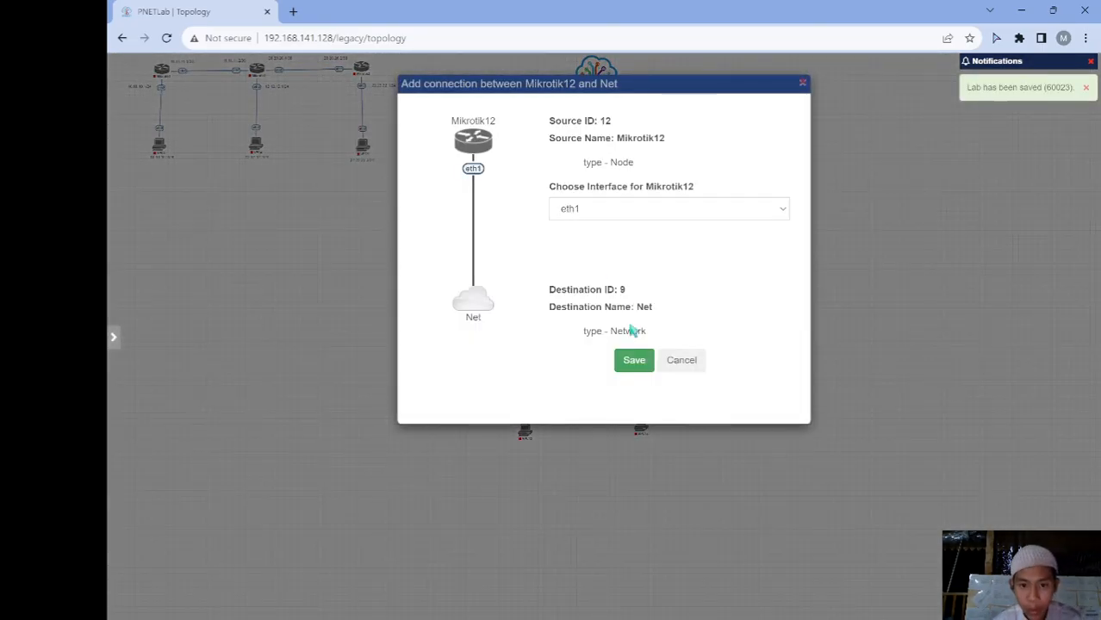
{"action": "left_click", "coordinate": [632, 366]}
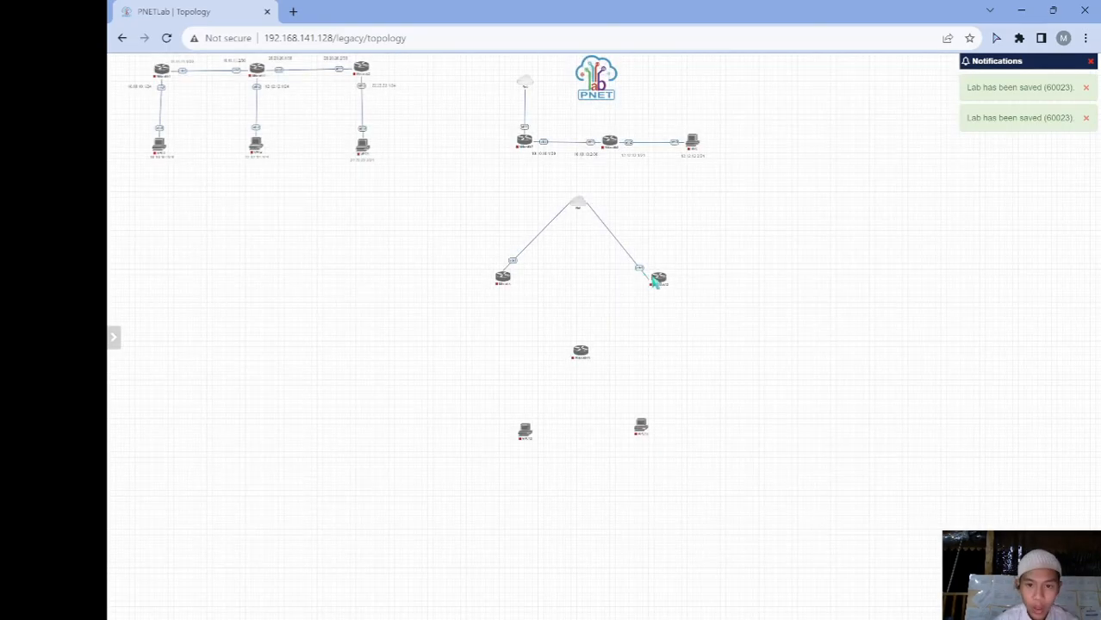
{"action": "left_click_drag", "start_coordinate": [658, 291], "coordinate": [585, 355]}
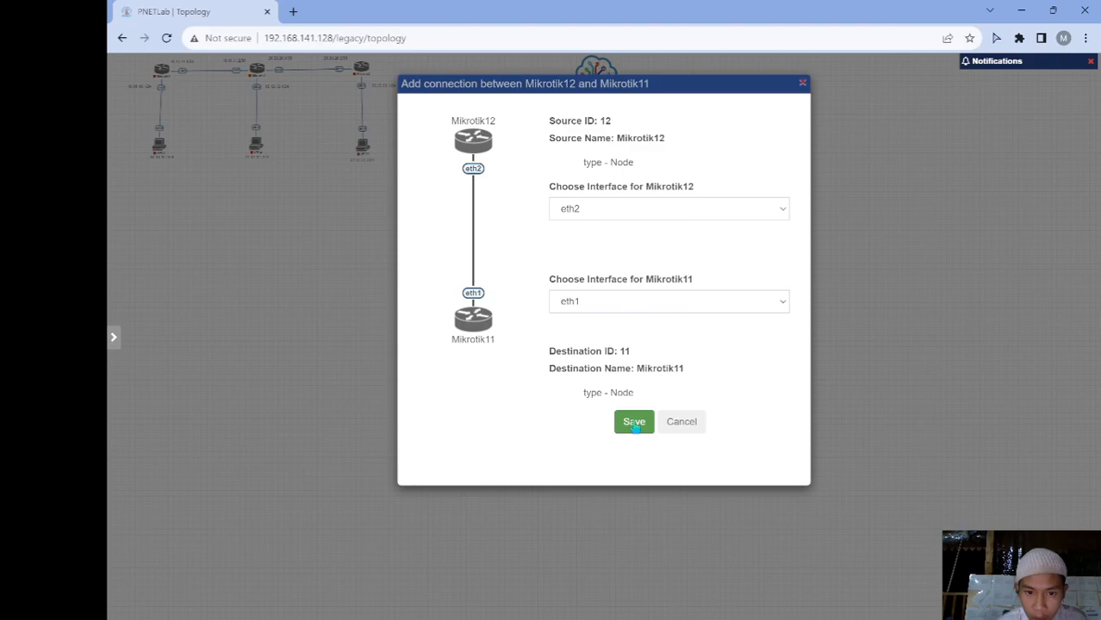
{"action": "left_click", "coordinate": [635, 424]}
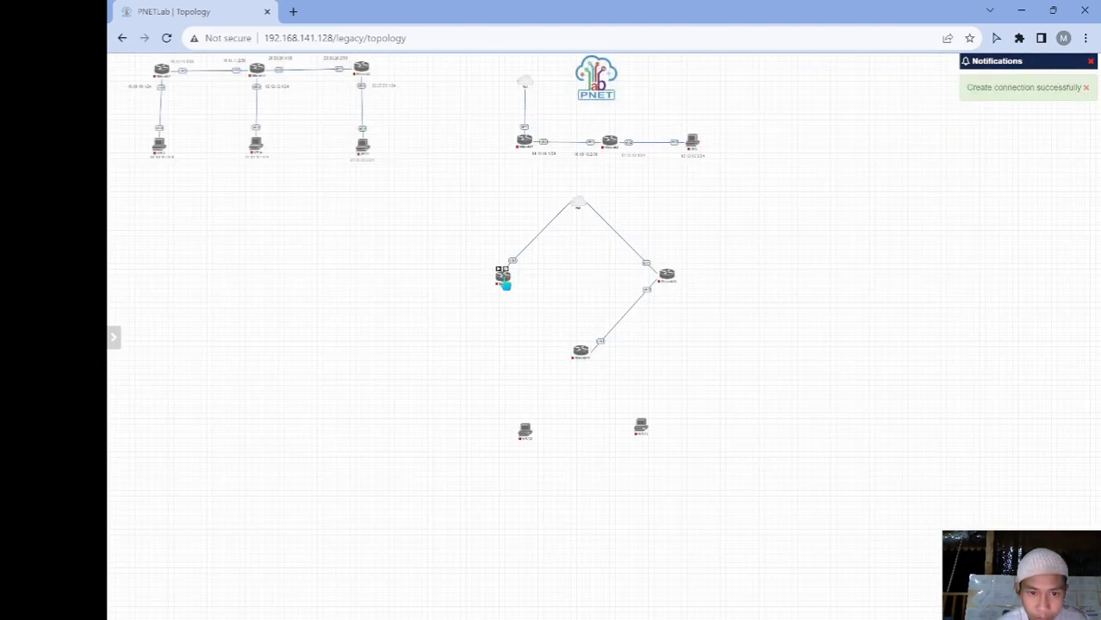
Connect Mikrotik eth2 to Mikrotik11, and Mikrotik11 eth3/eth4 to VPC13 and VPC14
{"action": "left_click_drag", "start_coordinate": [510, 286], "coordinate": [583, 352]}
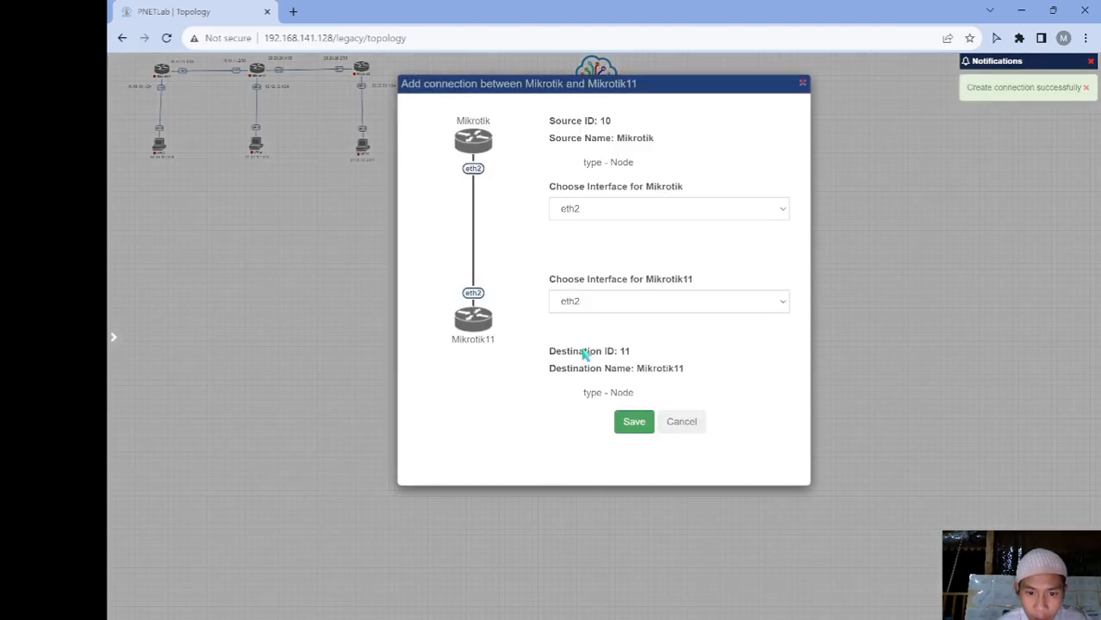
{"action": "left_click", "coordinate": [635, 424]}
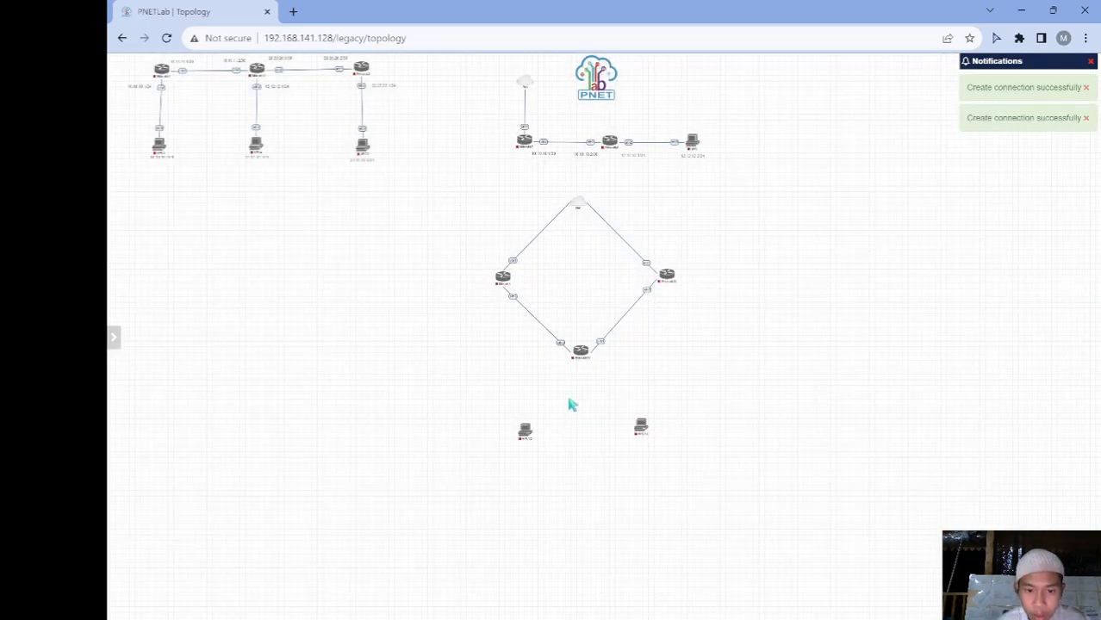
{"action": "mouse_move", "coordinate": [586, 353]}
{"action": "left_click_drag", "start_coordinate": [560, 401], "coordinate": [527, 430]}
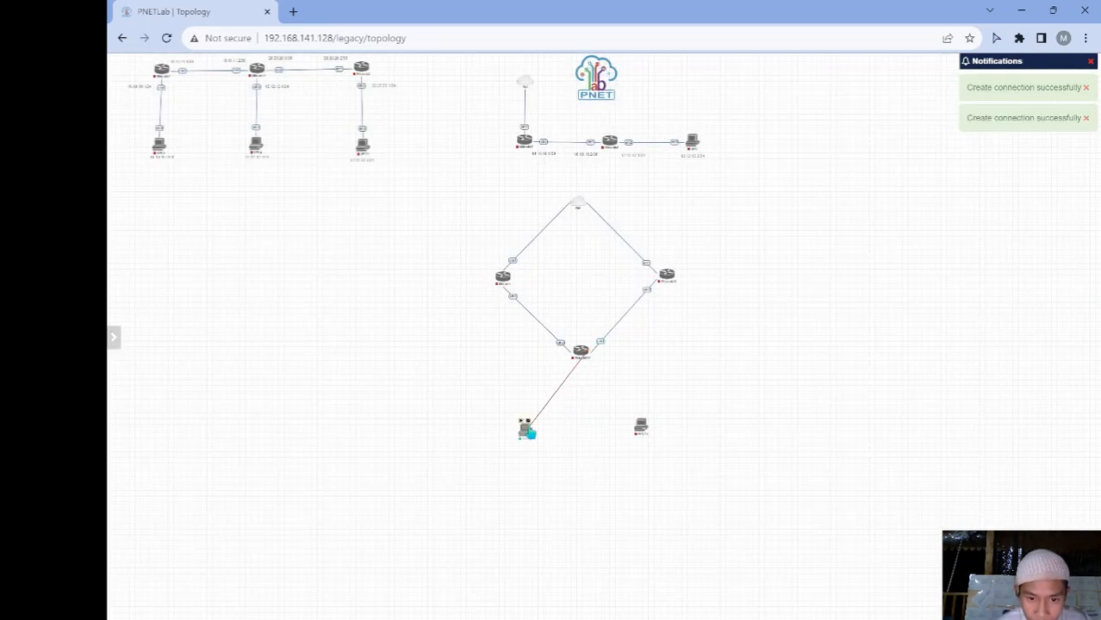
{"action": "left_click", "coordinate": [641, 422]}
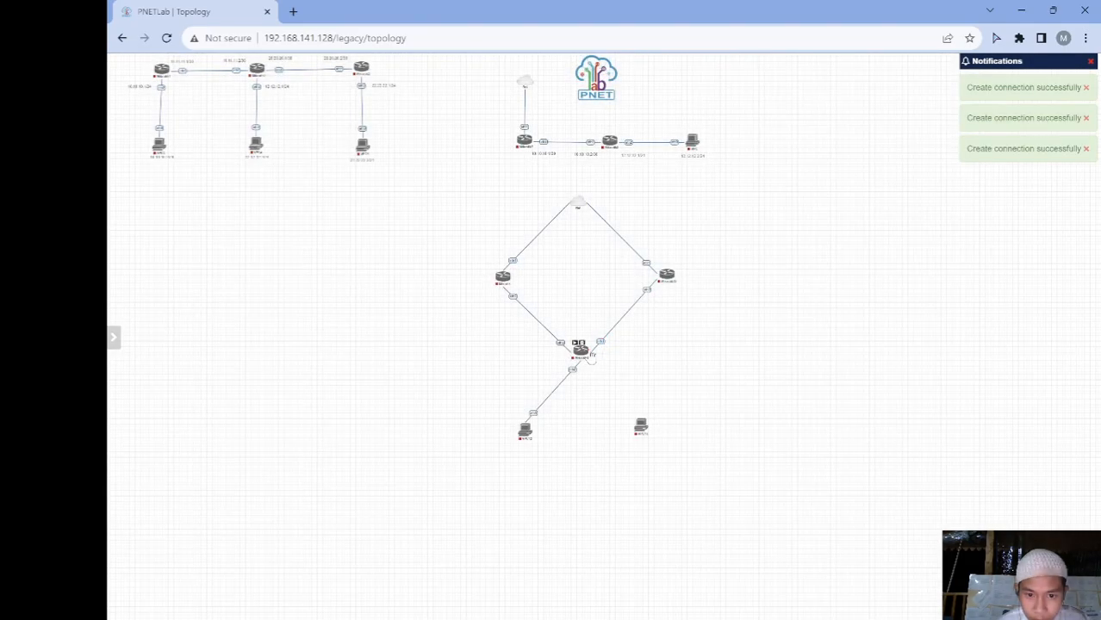
{"action": "left_click_drag", "start_coordinate": [591, 361], "coordinate": [642, 427]}
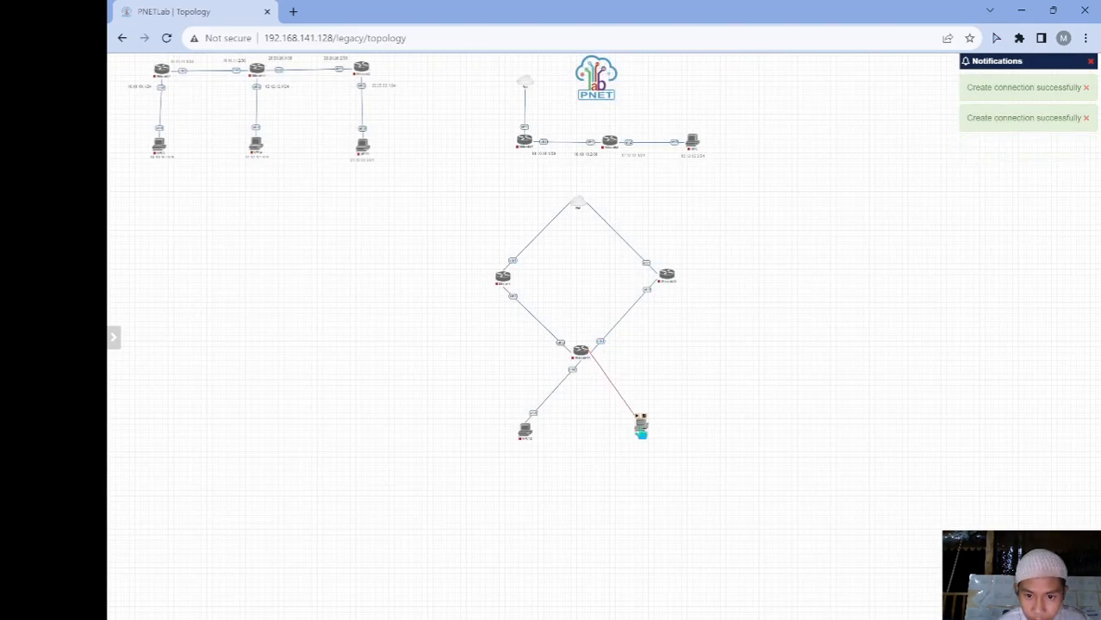
{"action": "left_click", "coordinate": [634, 423]}
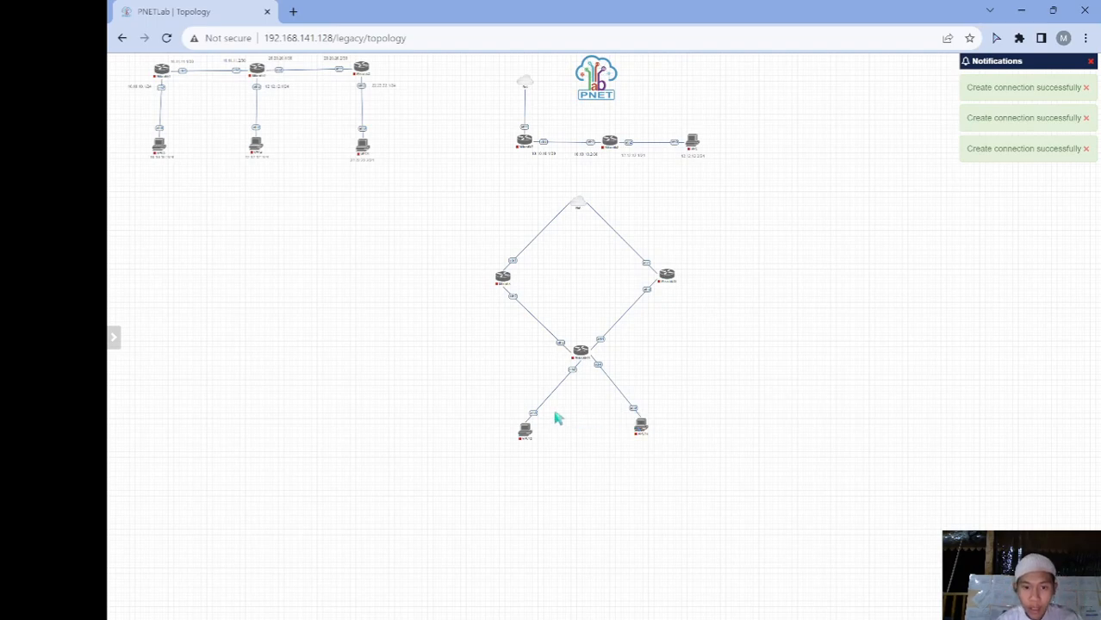
{"action": "mouse_move", "coordinate": [524, 430]}
{"action": "left_mouse_down"}
{"action": "mouse_move", "coordinate": [516, 413]}
{"action": "mouse_move", "coordinate": [526, 430]}
{"action": "mouse_move", "coordinate": [517, 430]}
{"action": "left_mouse_up"}
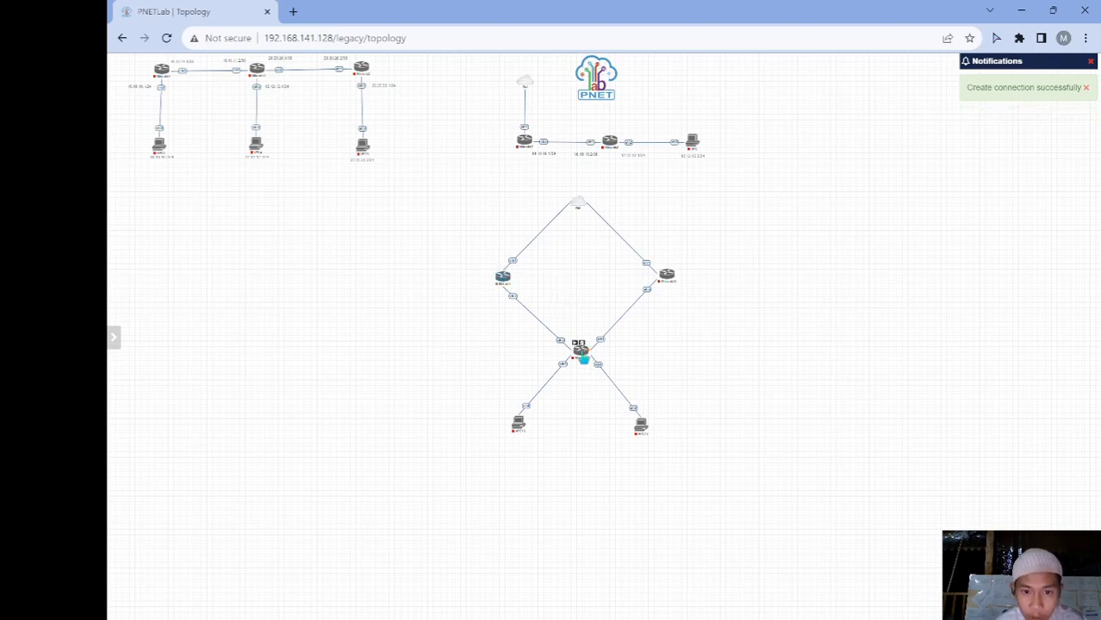
Start the lab nodes and rename the Mikrotik router to ISP-Telkom
{"action": "left_click", "coordinate": [662, 272]}
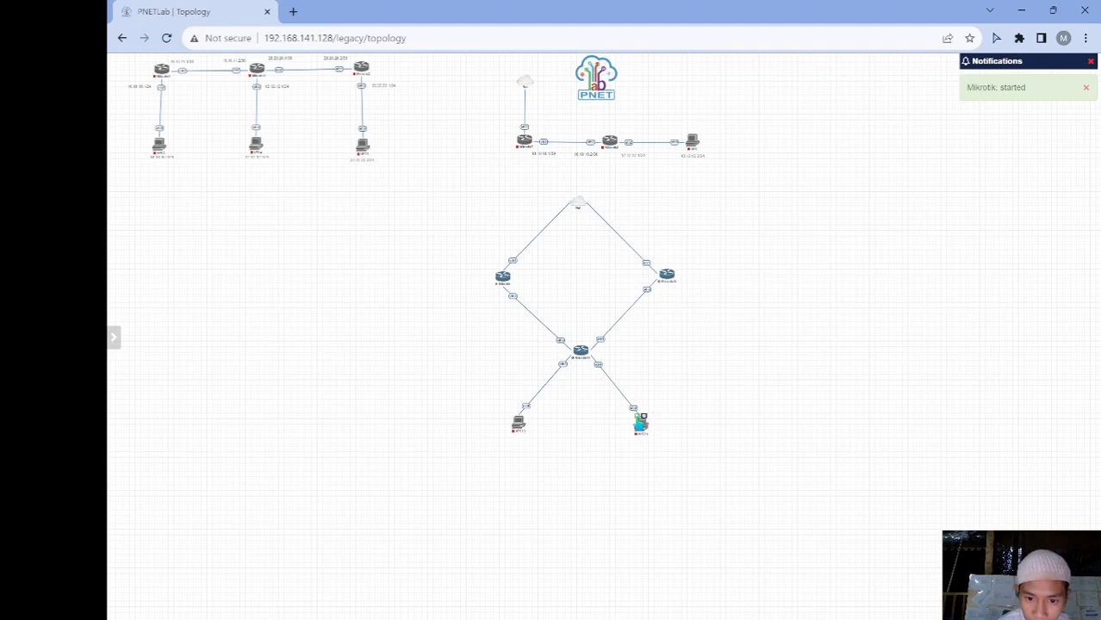
{"action": "left_click", "coordinate": [518, 420]}
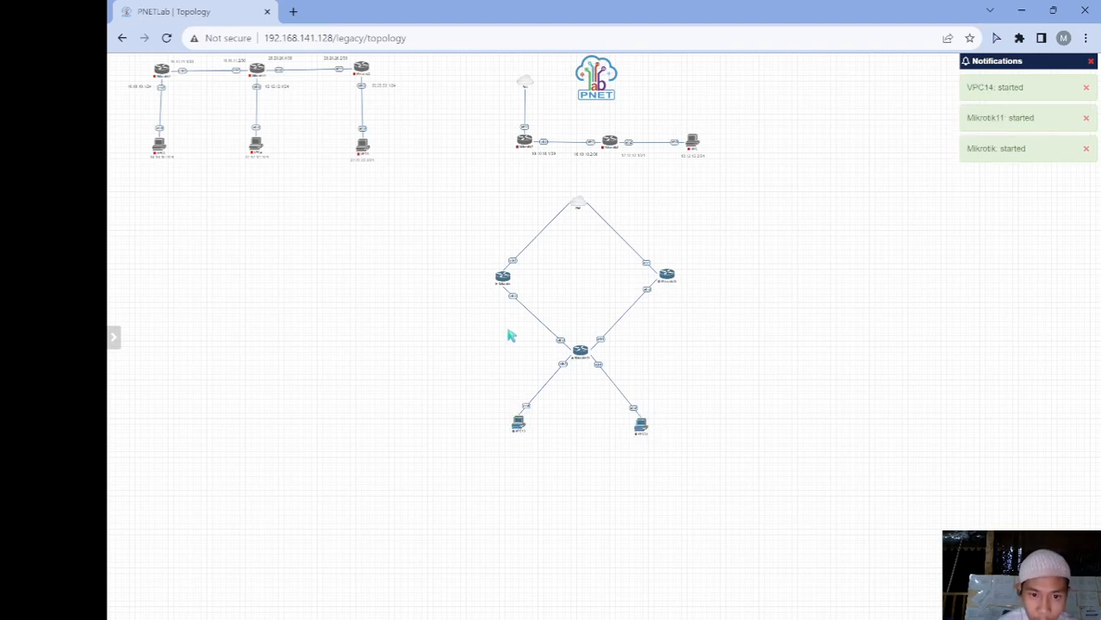
{"action": "right_click", "coordinate": [500, 284]}
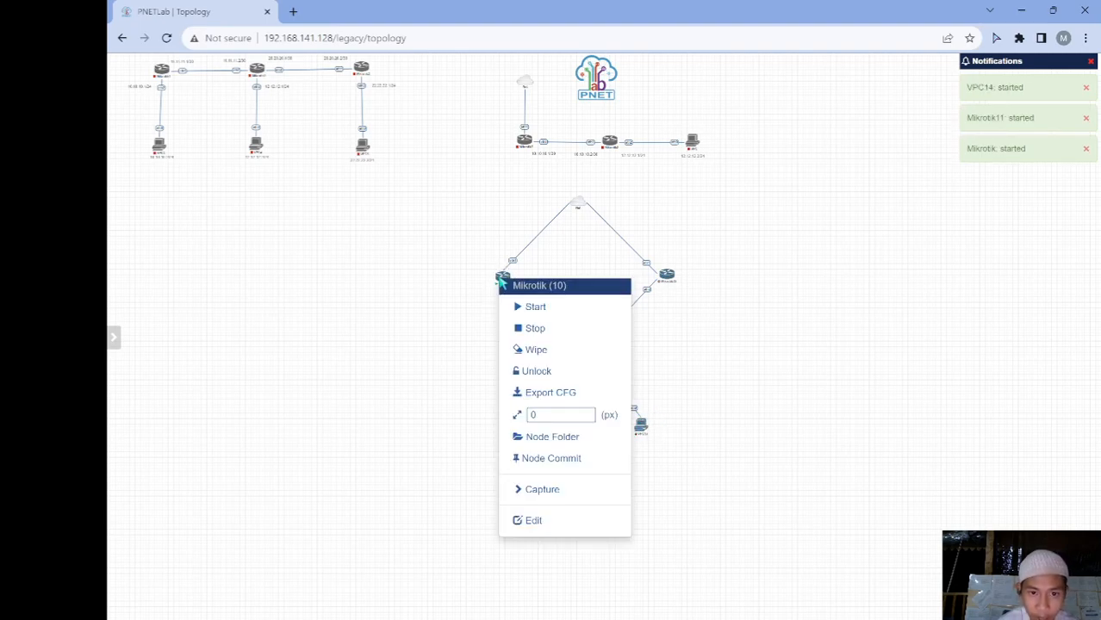
{"action": "left_click", "coordinate": [533, 522]}
{"action": "left_click", "coordinate": [439, 260]}
{"action": "key", "text": "BackSpace"}
{"action": "key", "text": "BackSpace"}
{"action": "key", "text": "BackSpace"}
{"action": "key", "text": "BackSpace"}
{"action": "key", "text": "BackSpace"}
{"action": "key", "text": "BackSpace"}
{"action": "key", "text": "BackSpace"}
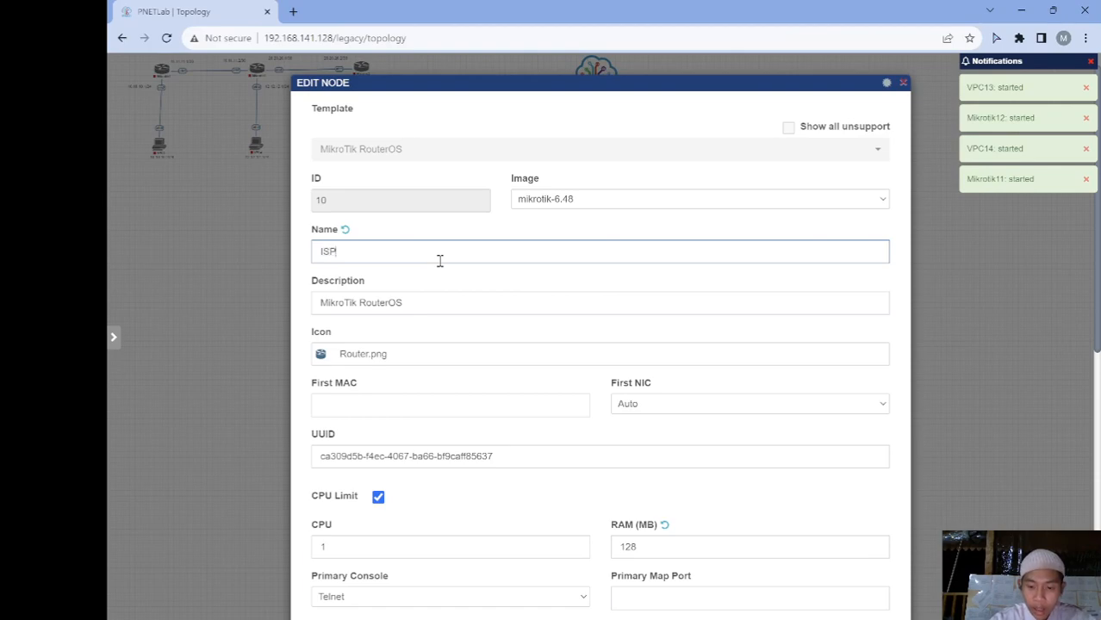
{"action": "type", "text": "T"}
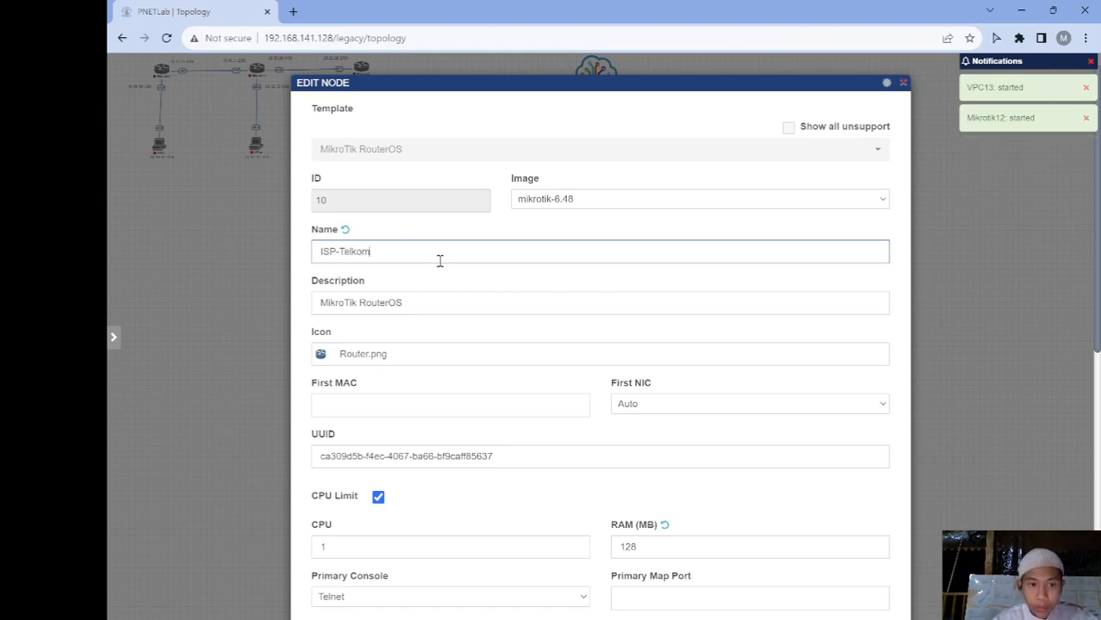
{"action": "type", "text": "elkom"}
{"action": "scroll", "coordinate": [439, 260], "scroll_direction": "down", "scroll_amount": 6}
{"action": "left_click", "coordinate": [579, 576]}
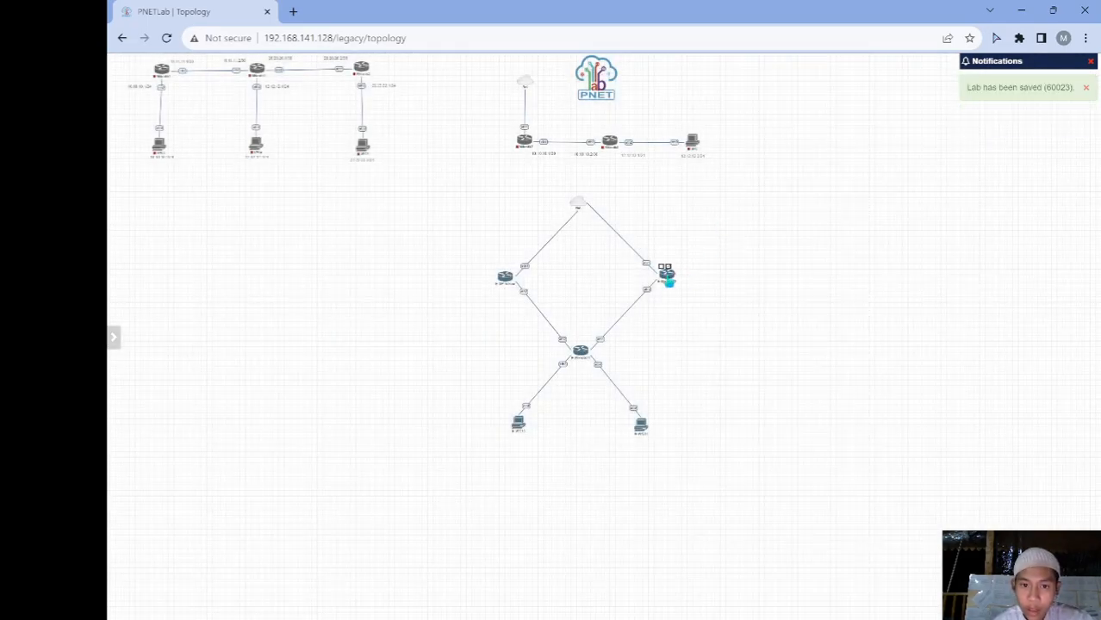
Rename Mikrotik12 to ISP-BizNet and nudge it slightly into position
{"action": "right_click", "coordinate": [669, 279]}
{"action": "left_click", "coordinate": [700, 517]}
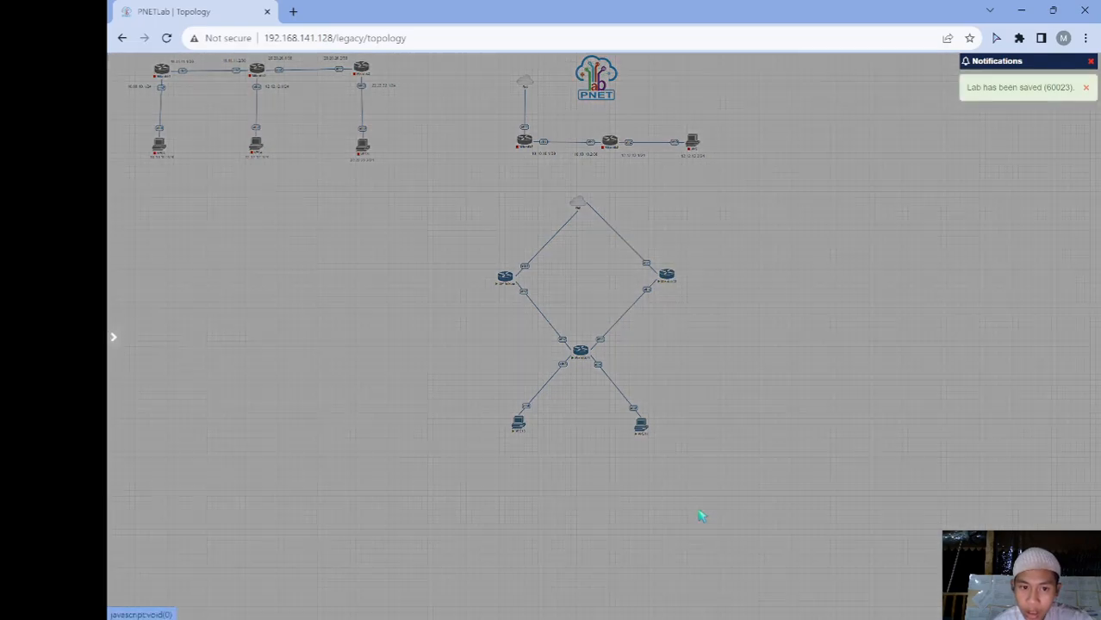
{"action": "left_click", "coordinate": [505, 256]}
{"action": "key", "text": "BackSpace"}
{"action": "key", "text": "BackSpace"}
{"action": "key", "text": "BackSpace"}
{"action": "key", "text": "BackSpace"}
{"action": "key", "text": "BackSpace"}
{"action": "key", "text": "BackSpace"}
{"action": "key", "text": "BackSpace"}
{"action": "key", "text": "BackSpace"}
{"action": "key", "text": "BackSpace"}
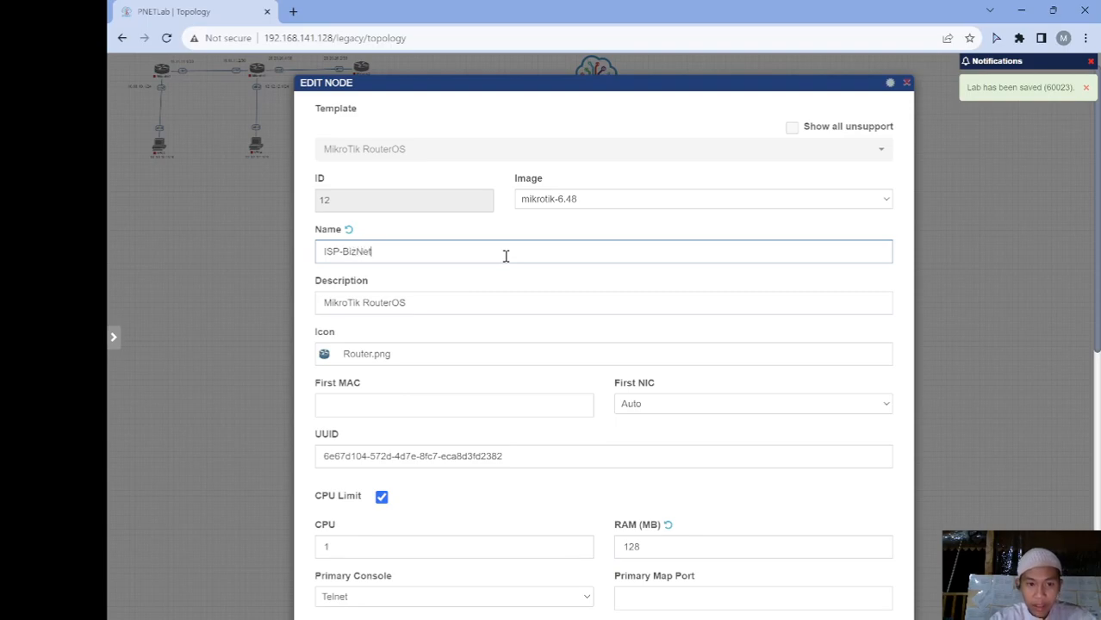
{"action": "scroll", "coordinate": [512, 276], "scroll_direction": "down", "scroll_amount": 6}
{"action": "left_click", "coordinate": [587, 583]}
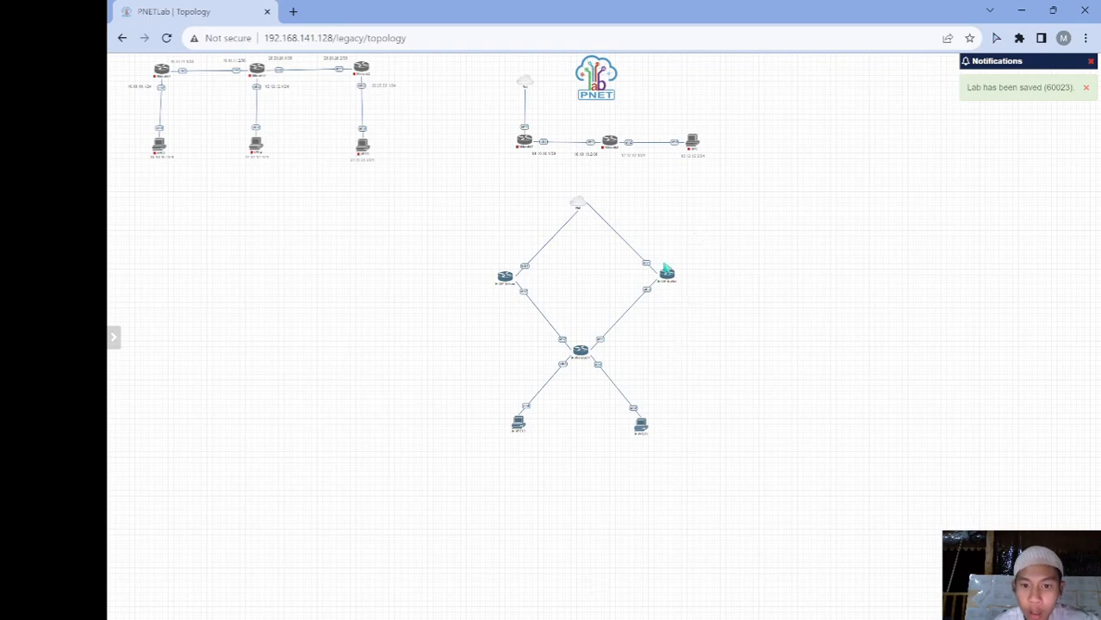
{"action": "left_click_drag", "start_coordinate": [666, 277], "coordinate": [654, 285]}
Rename the central Mikrotik11 router to Router-Core
{"action": "right_click", "coordinate": [579, 351]}
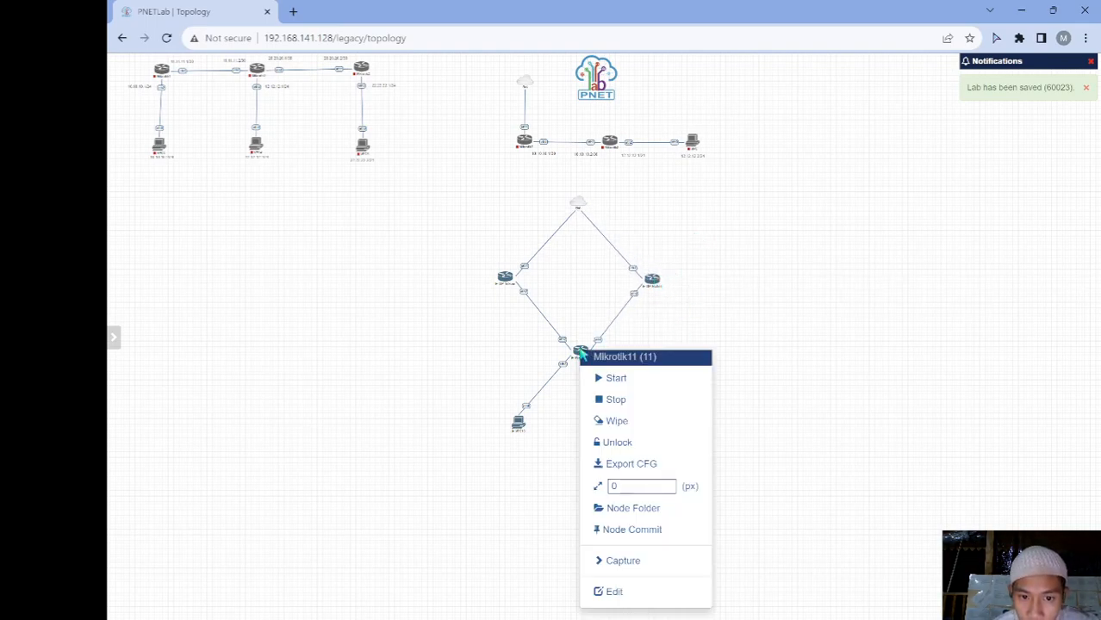
{"action": "left_click", "coordinate": [621, 591]}
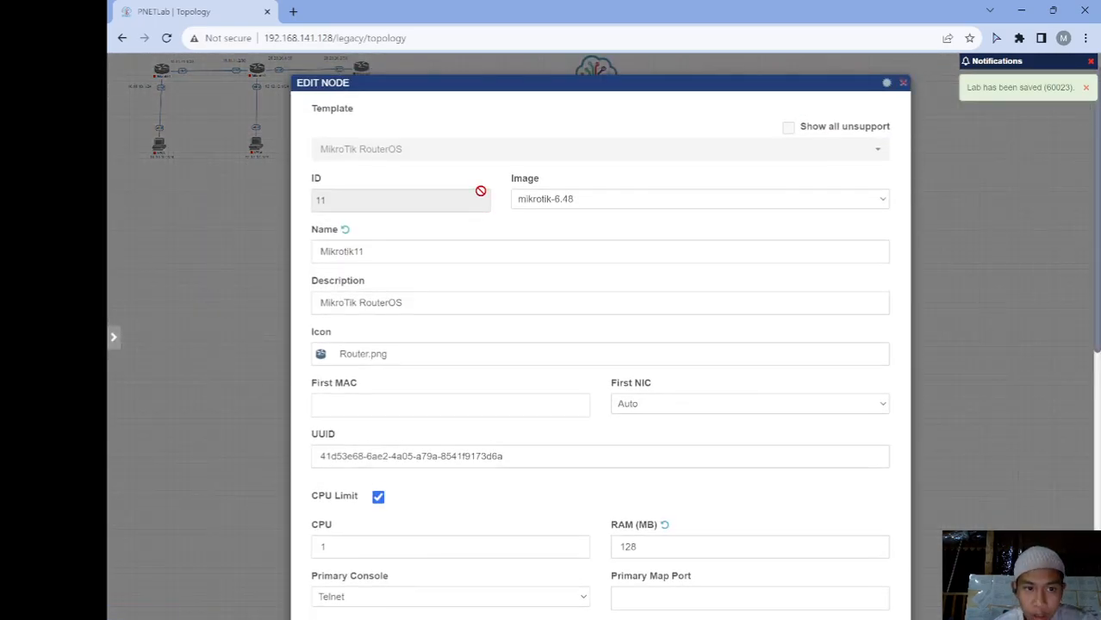
{"action": "left_click", "coordinate": [460, 259]}
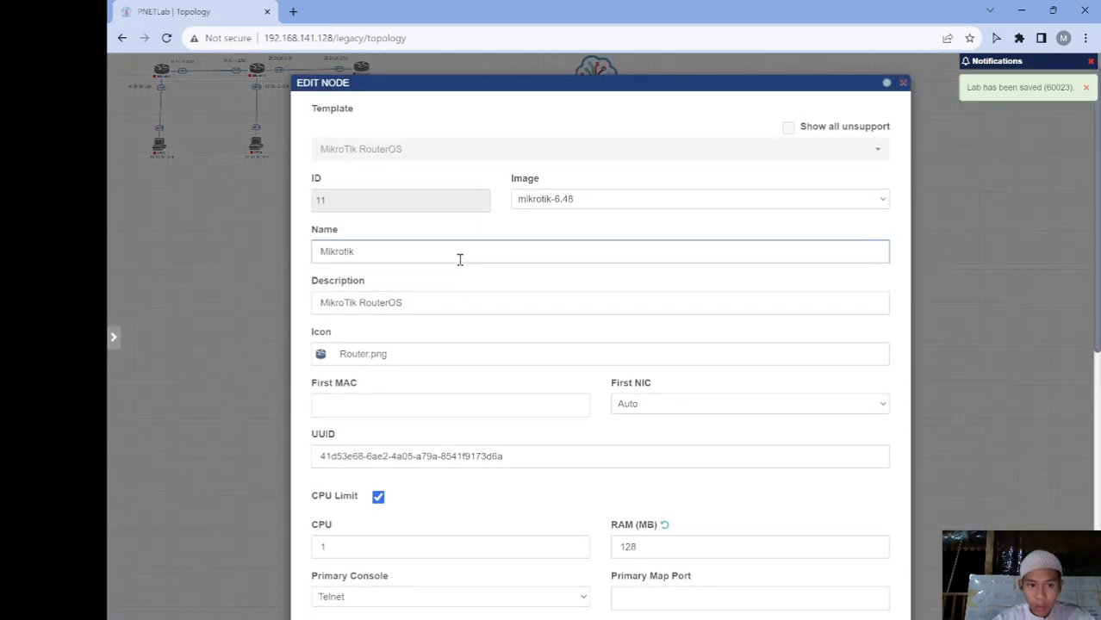
{"action": "key", "text": "BackSpace"}
{"action": "key", "text": "BackSpace"}
{"action": "key", "text": "BackSpace"}
{"action": "key", "text": "BackSpace"}
{"action": "key", "text": "BackSpace"}
{"action": "key", "text": "BackSpace"}
{"action": "key", "text": "BackSpace"}
{"action": "key", "text": "BackSpace"}
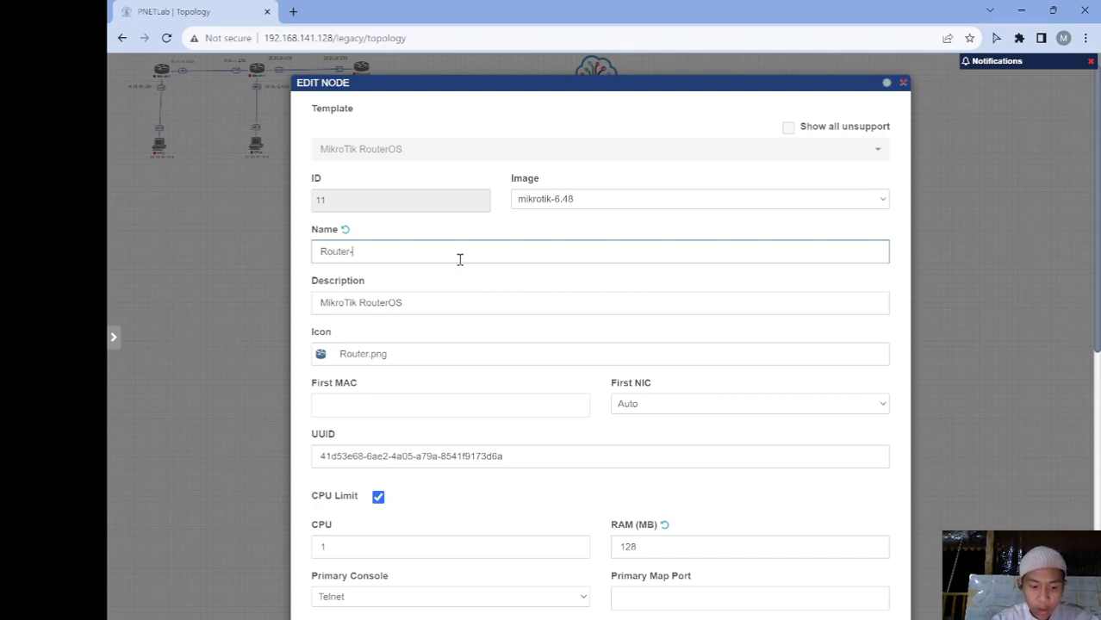
{"action": "scroll", "coordinate": [460, 260], "scroll_direction": "down", "scroll_amount": 6}
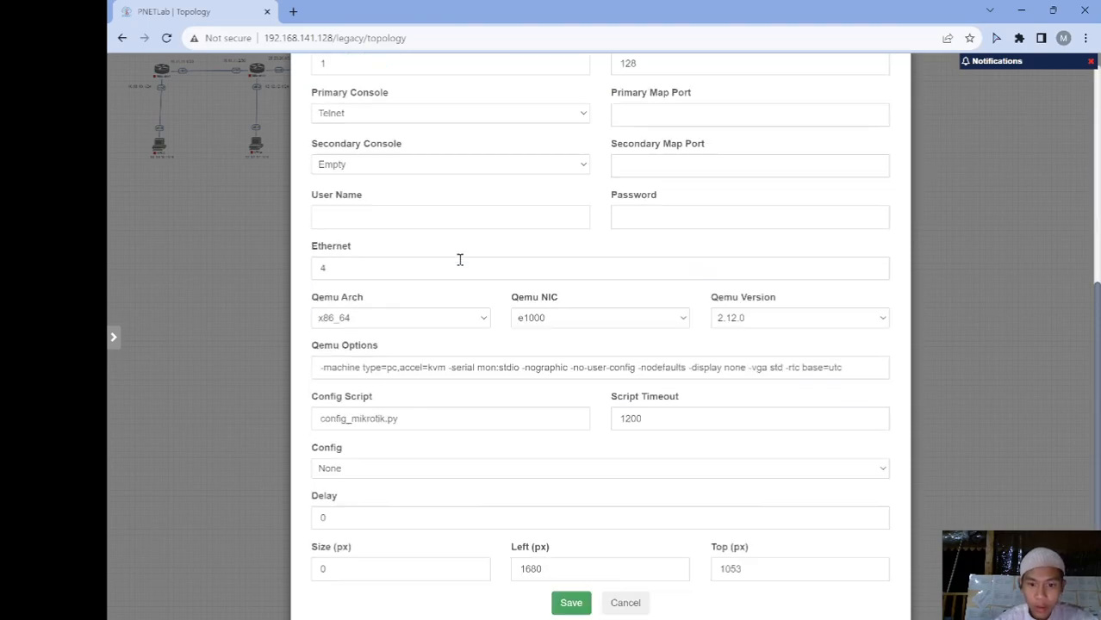
{"action": "left_click", "coordinate": [571, 578]}
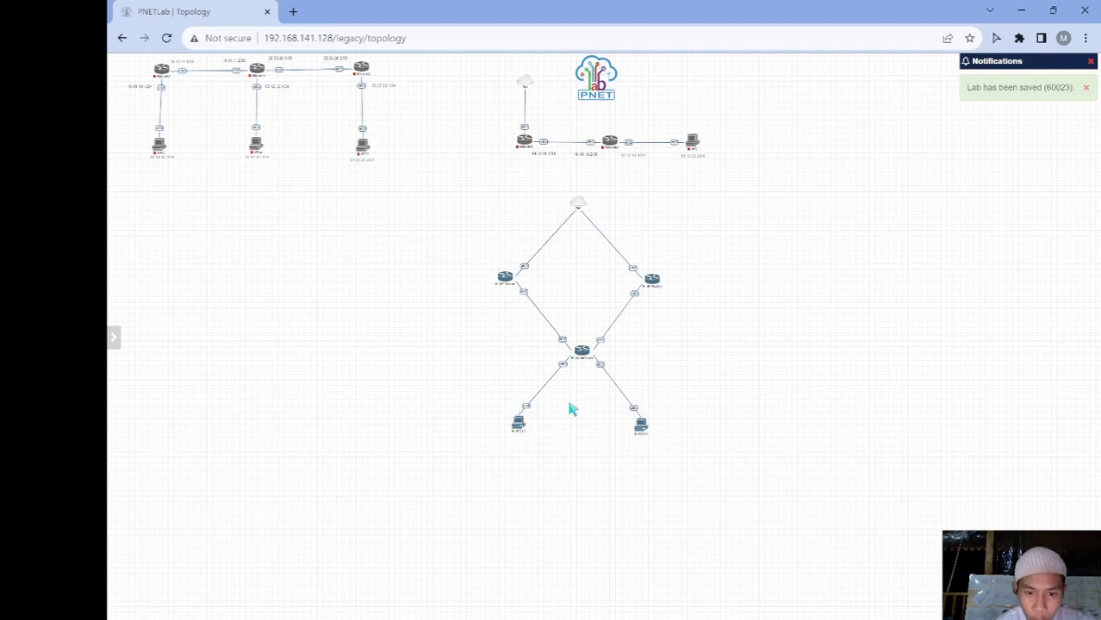
Add a 10.10.10.1/30 text label beneath ISP-Telkom
{"action": "right_click", "coordinate": [452, 354]}
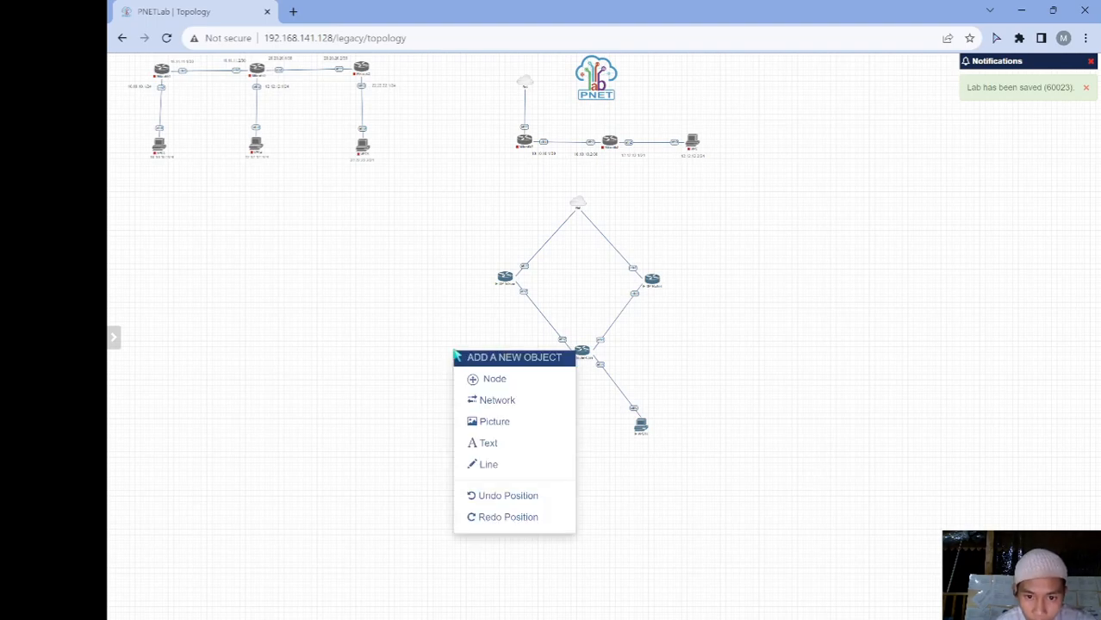
{"action": "left_click", "coordinate": [499, 443]}
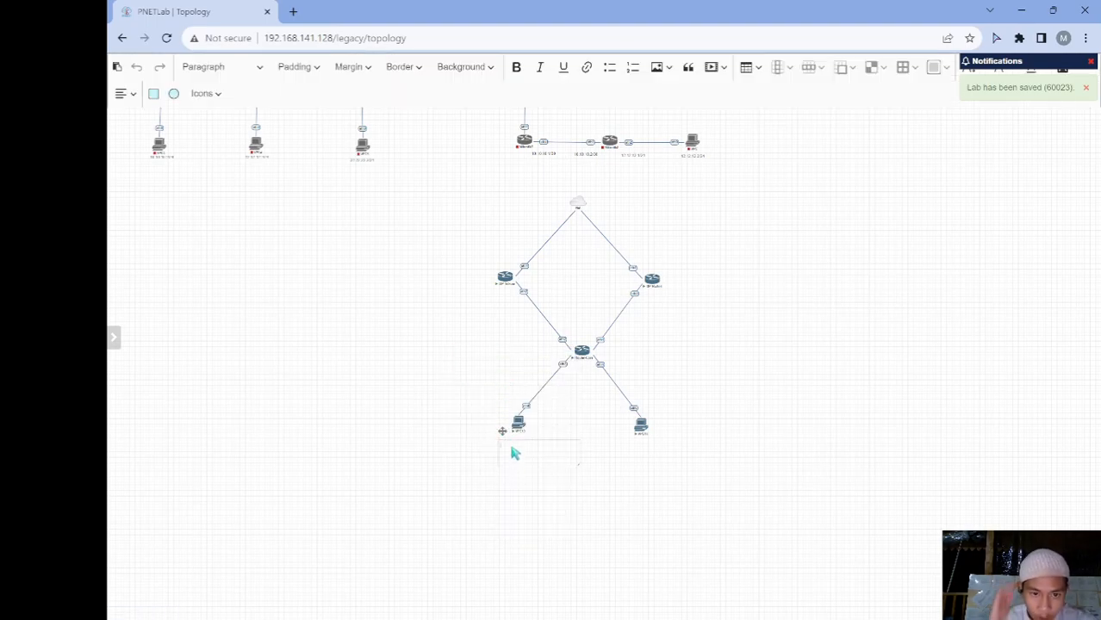
{"action": "left_click", "coordinate": [575, 312]}
{"action": "scroll", "coordinate": [575, 311], "scroll_direction": "up", "scroll_amount": 2}
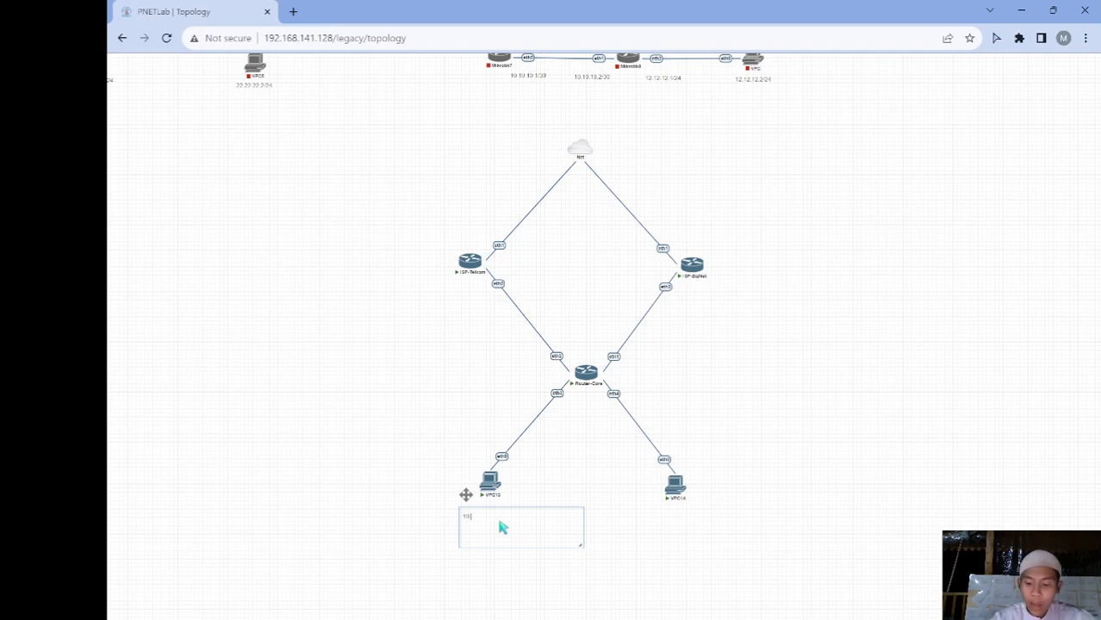
{"action": "type", "text": "/30"}
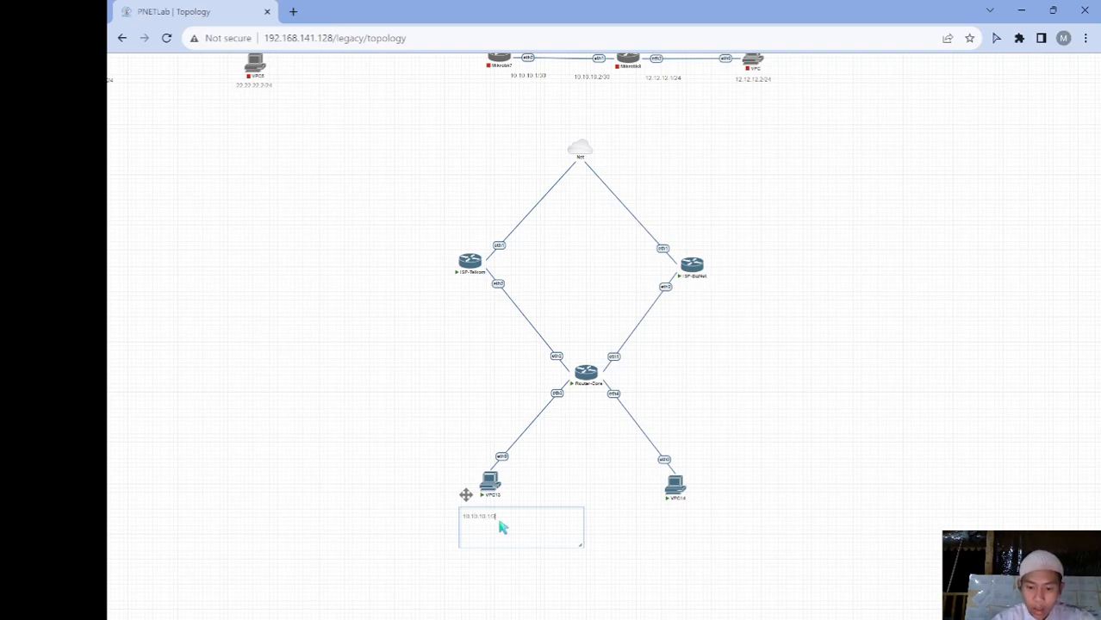
{"action": "left_click_drag", "start_coordinate": [588, 557], "coordinate": [406, 492]}
{"action": "left_click_drag", "start_coordinate": [484, 511], "coordinate": [476, 299]}
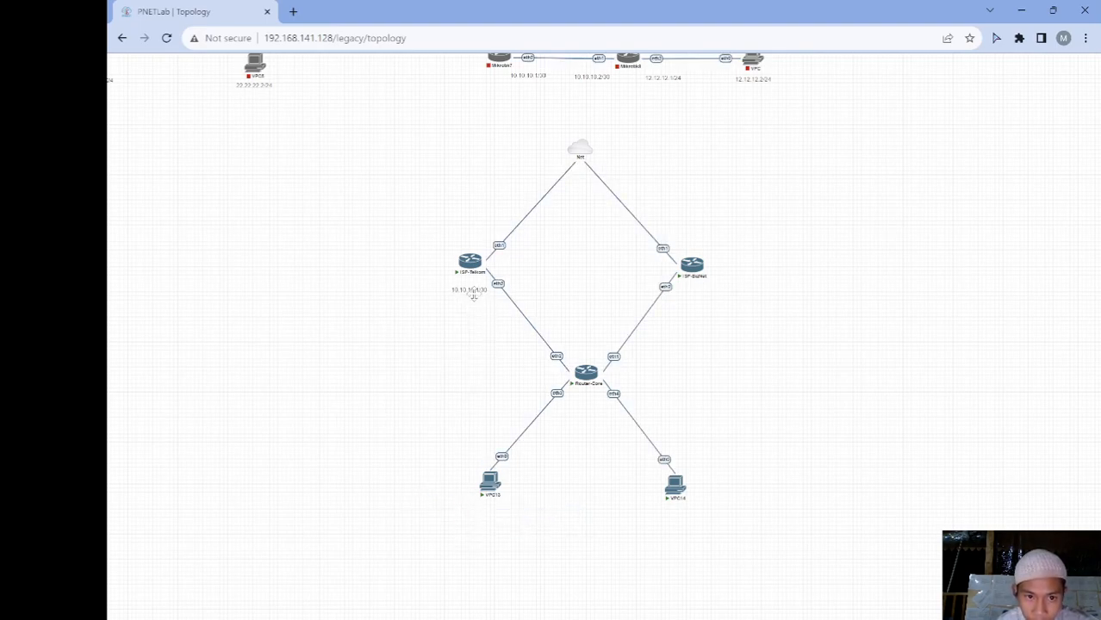
Duplicate the label beside Router-Core and change it to 10.10.10.2/30
{"action": "right_click", "coordinate": [476, 299]}
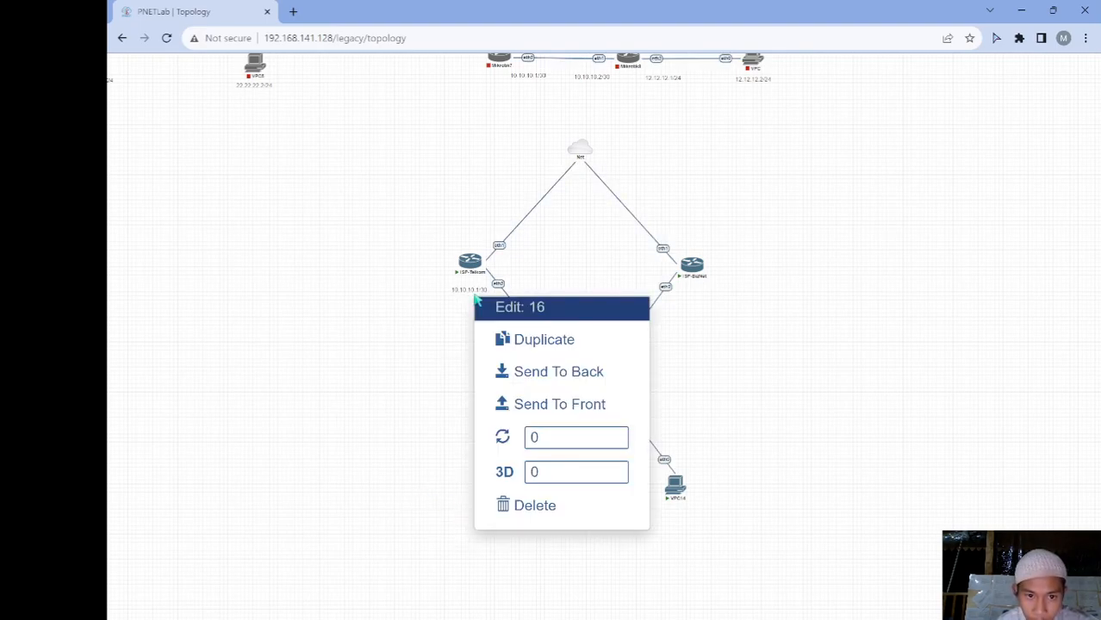
{"action": "left_click", "coordinate": [547, 342]}
{"action": "left_click_drag", "start_coordinate": [491, 318], "coordinate": [533, 361]}
{"action": "right_click", "coordinate": [533, 362]}
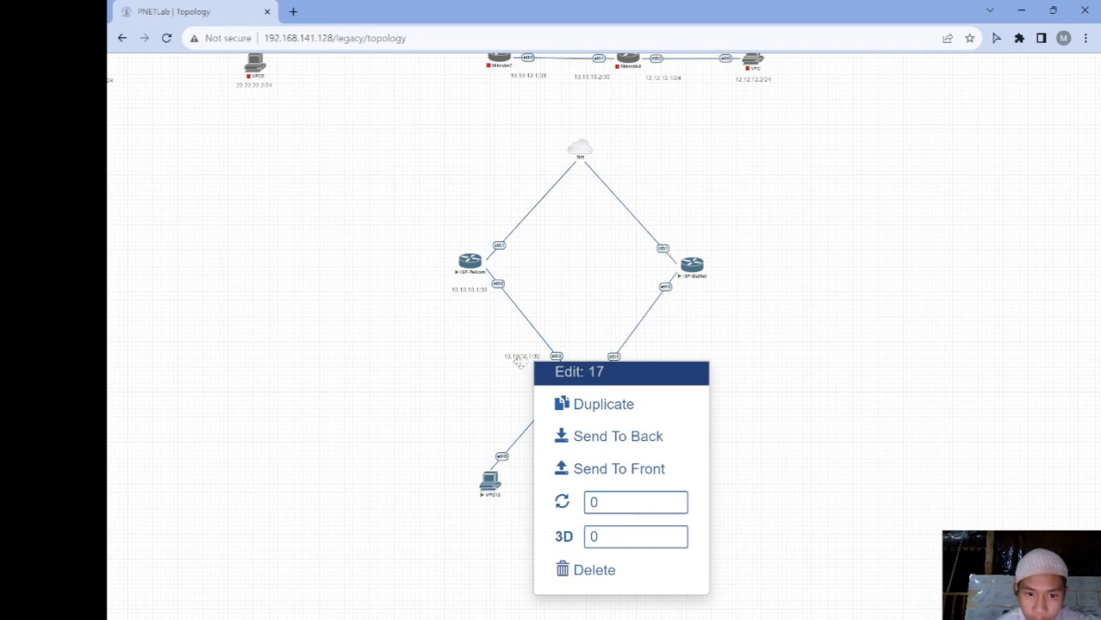
{"action": "double_click", "coordinate": [522, 363]}
{"action": "left_click", "coordinate": [536, 369]}
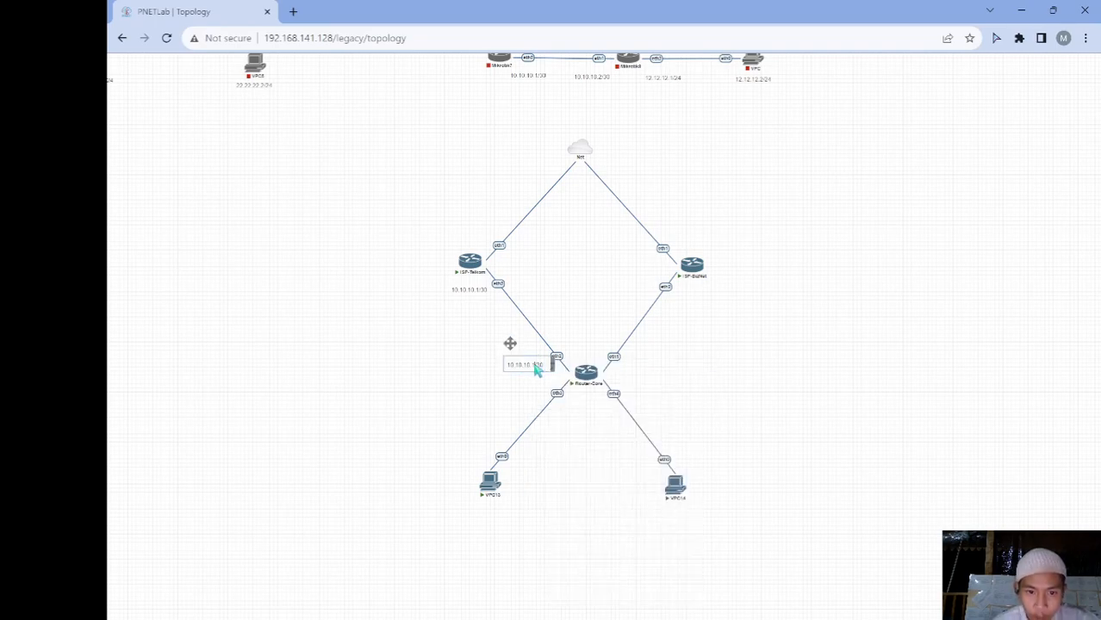
{"action": "left_click", "coordinate": [458, 384]}
{"action": "right_click", "coordinate": [699, 345]}
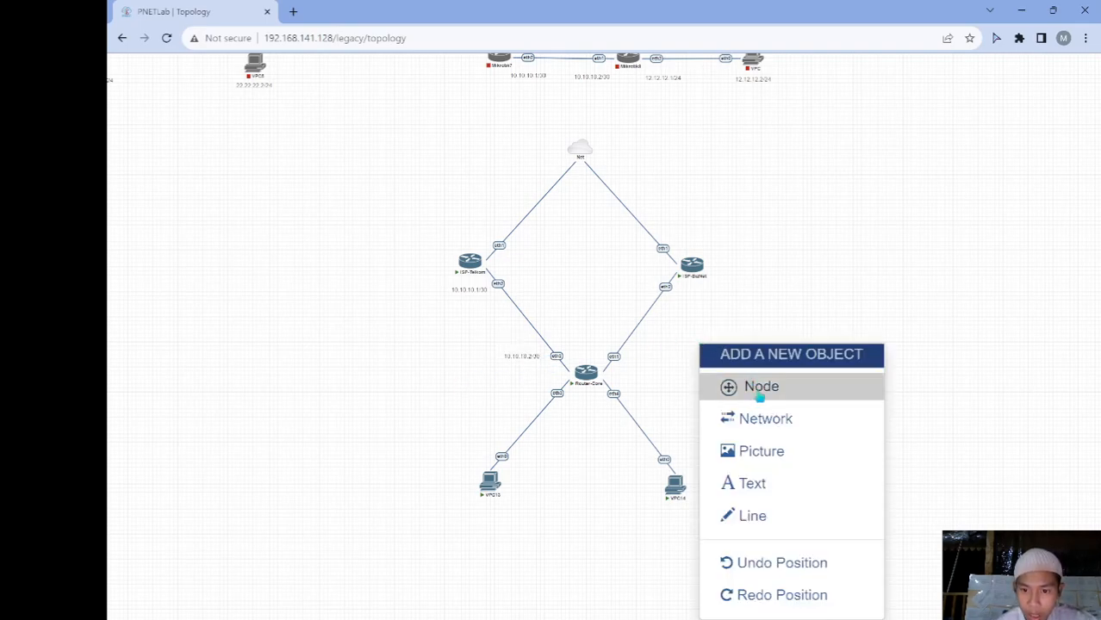
Add a 11.11.11.1/30 text label beside ISP-BizNet
{"action": "left_click", "coordinate": [761, 484]}
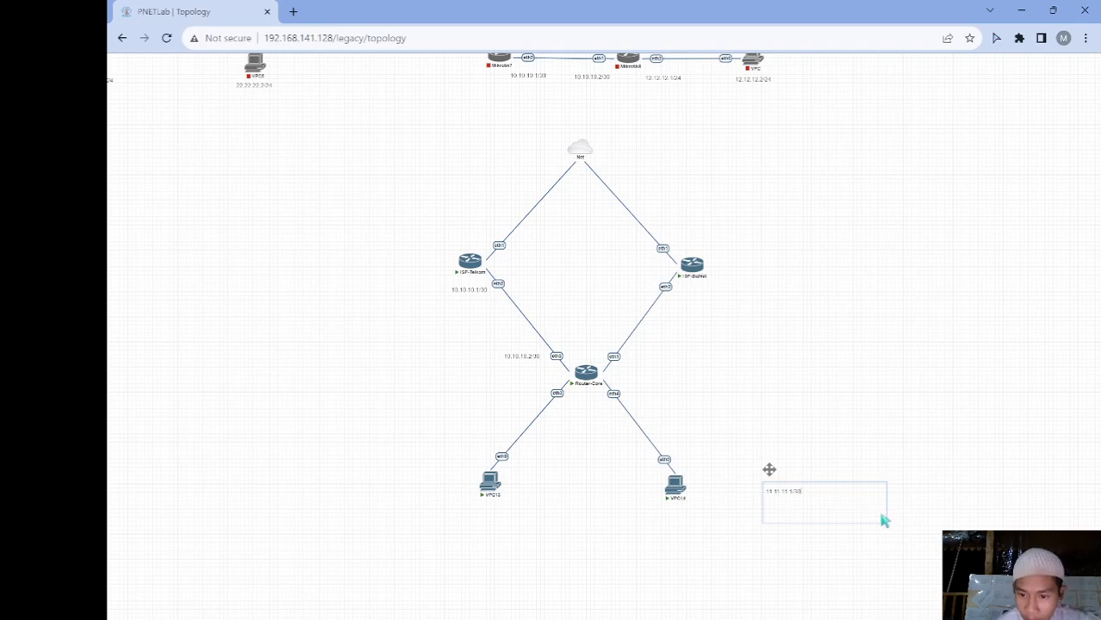
{"action": "left_click_drag", "start_coordinate": [884, 521], "coordinate": [696, 461]}
{"action": "left_click_drag", "start_coordinate": [769, 470], "coordinate": [690, 293]}
Duplicate it beside Router-Core's upper-right link and edit it to 11.11.11.2/30
{"action": "right_click", "coordinate": [693, 295]}
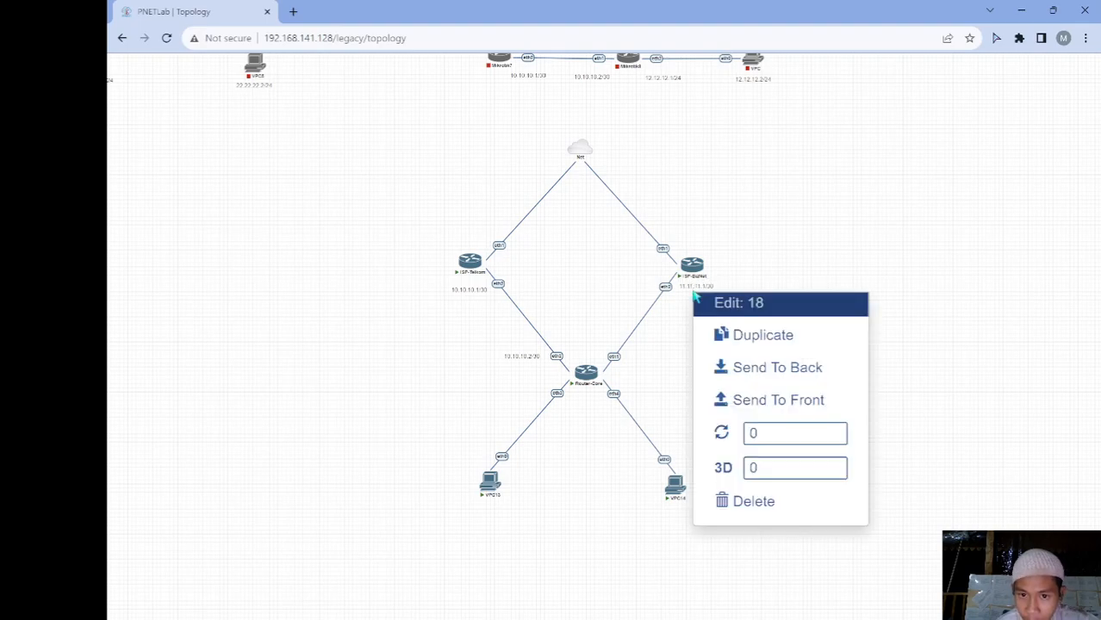
{"action": "left_click", "coordinate": [761, 352]}
{"action": "left_click_drag", "start_coordinate": [723, 312], "coordinate": [657, 362]}
{"action": "double_click", "coordinate": [647, 358]}
{"action": "left_click", "coordinate": [658, 368]}
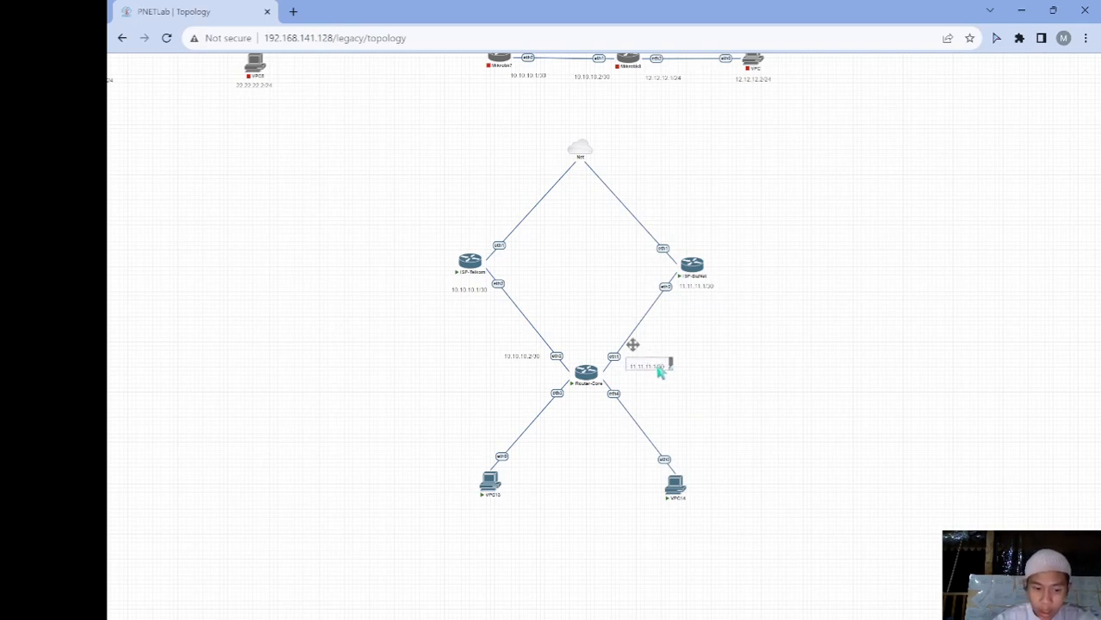
{"action": "left_click", "coordinate": [685, 409]}
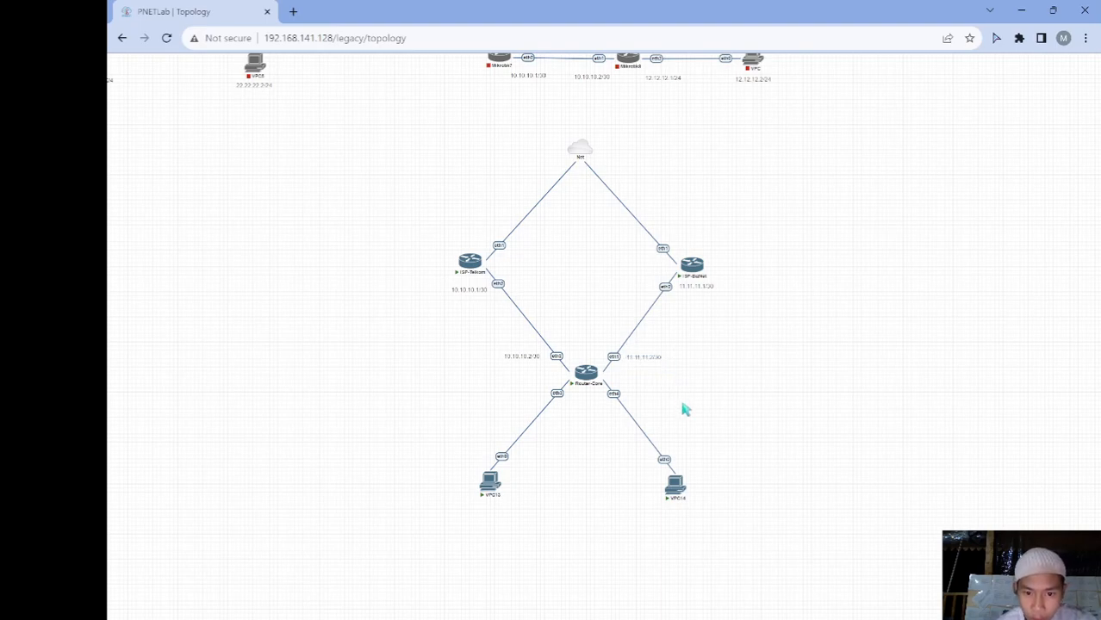
Add a 12.12.12.1/24 text label below Router-Core on its VPC13-side link
{"action": "right_click", "coordinate": [525, 477]}
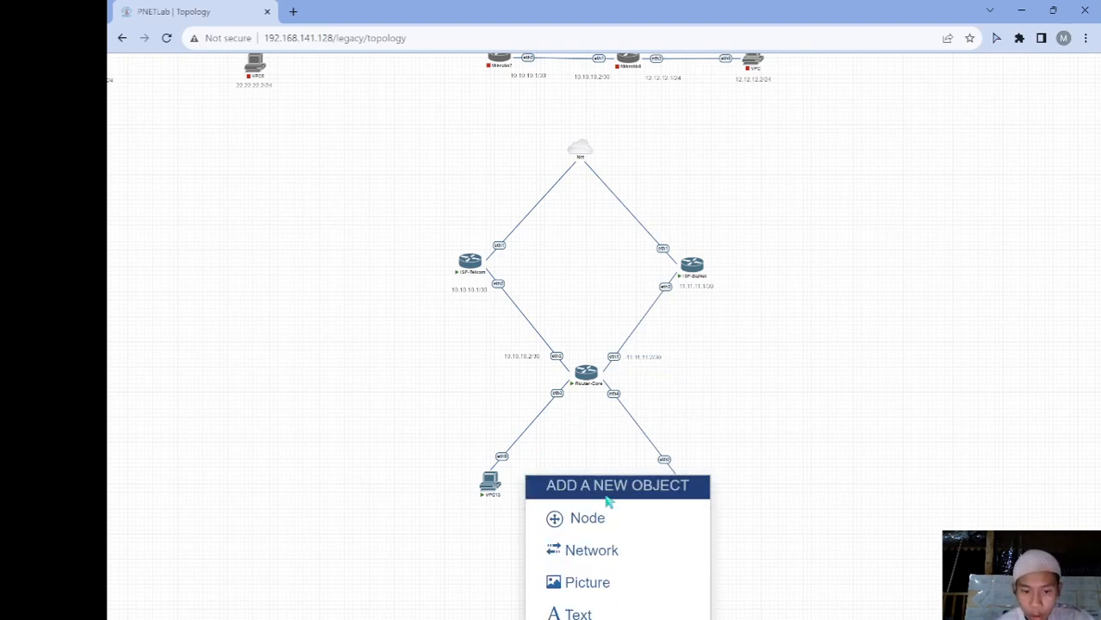
{"action": "left_click_drag", "start_coordinate": [746, 394], "coordinate": [749, 319]}
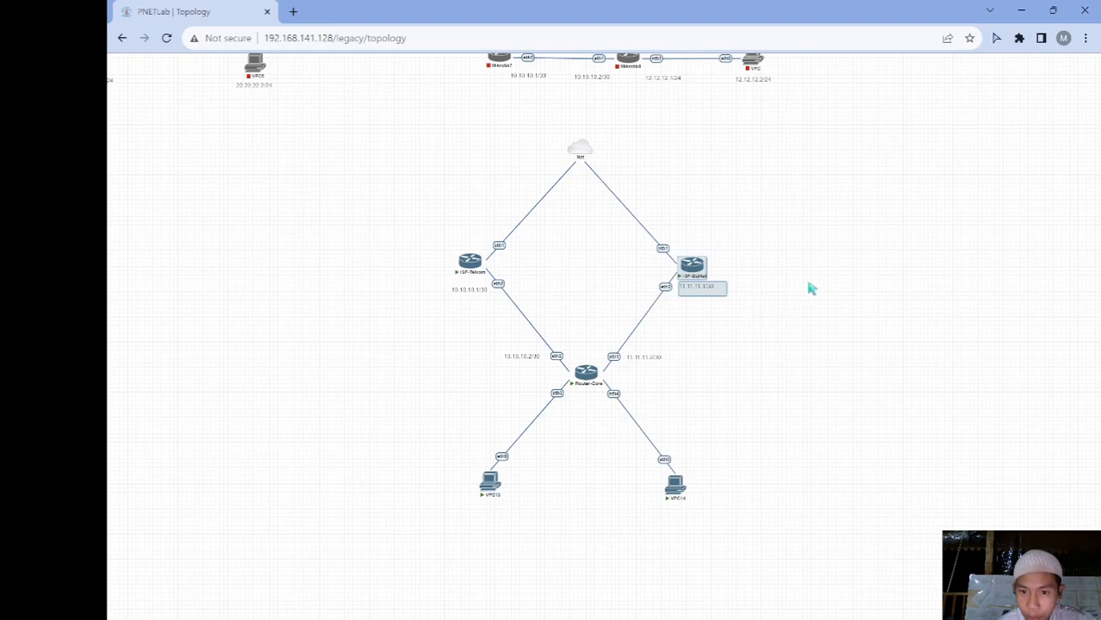
{"action": "right_click", "coordinate": [816, 234]}
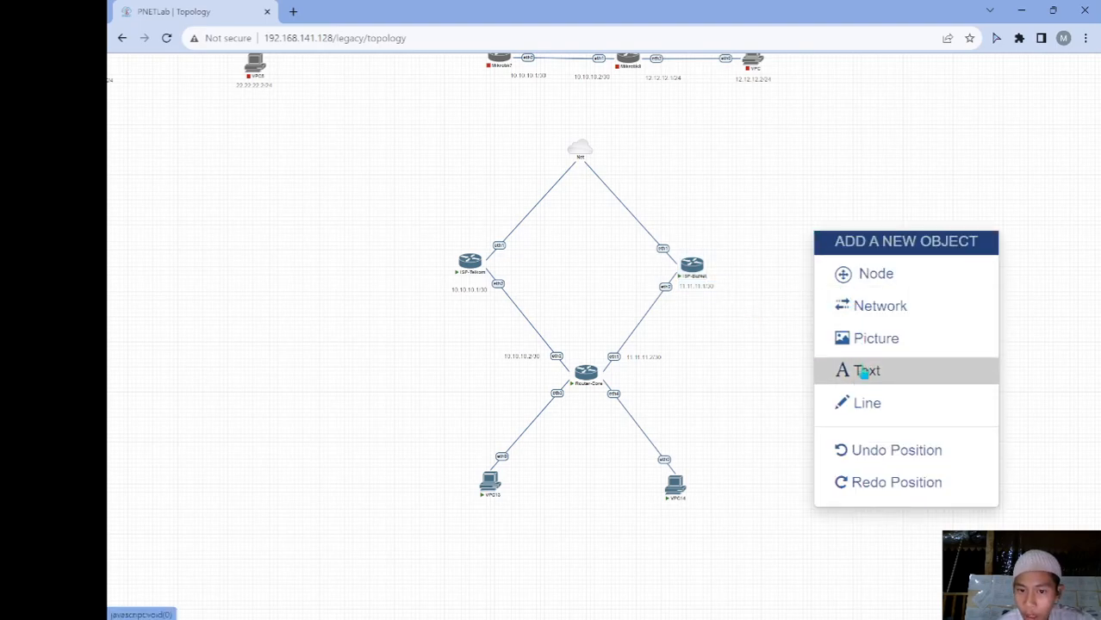
{"action": "left_click", "coordinate": [865, 369]}
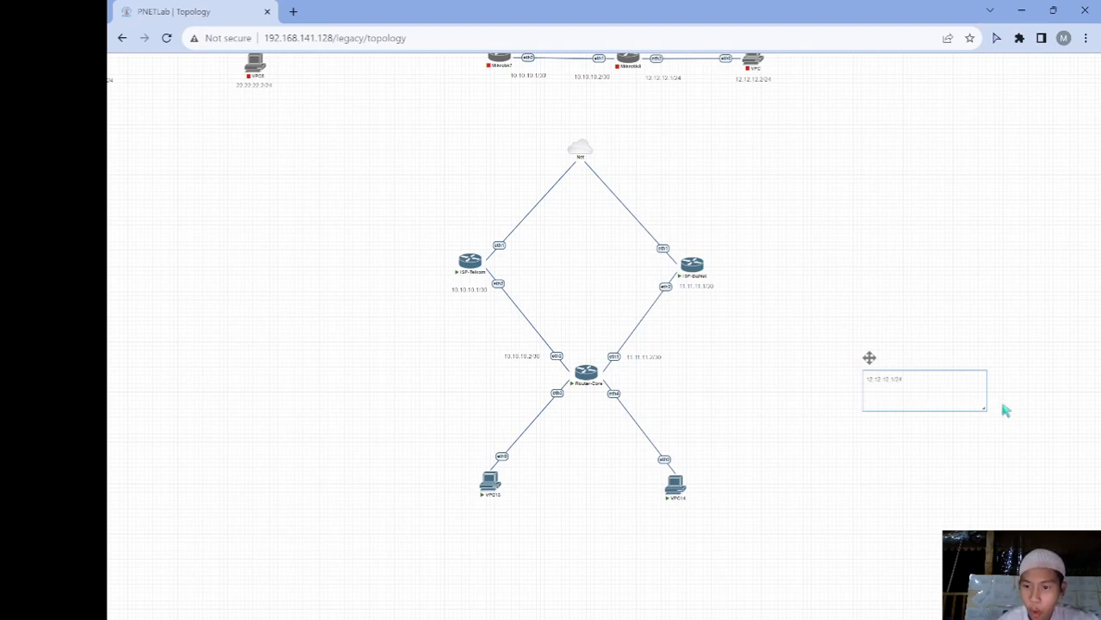
{"action": "left_click_drag", "start_coordinate": [984, 408], "coordinate": [938, 392]}
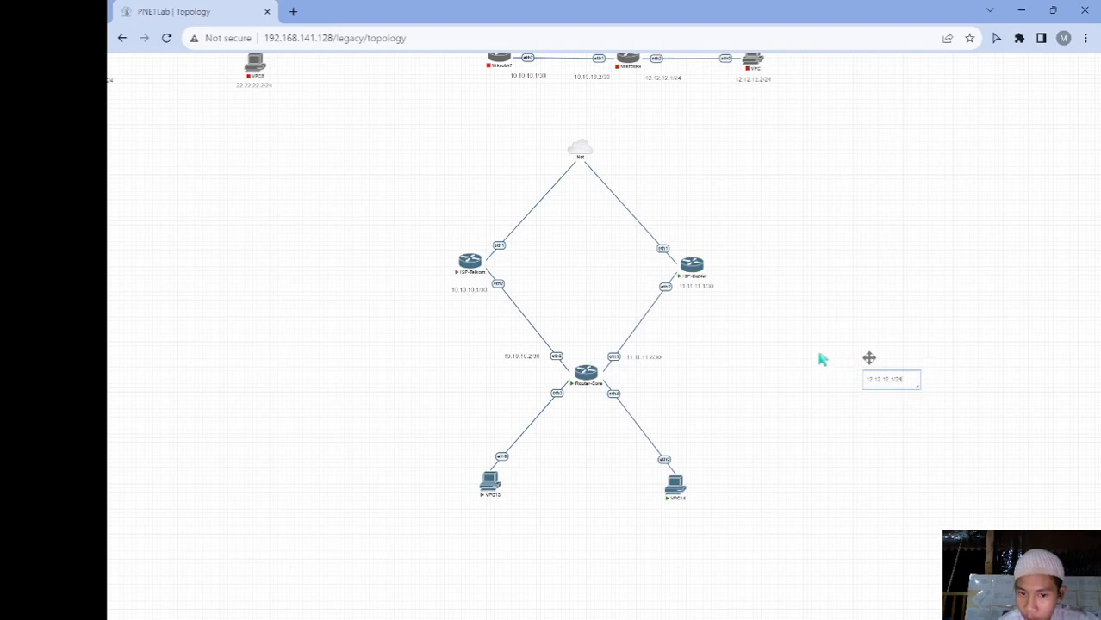
{"action": "left_click_drag", "start_coordinate": [868, 359], "coordinate": [533, 403]}
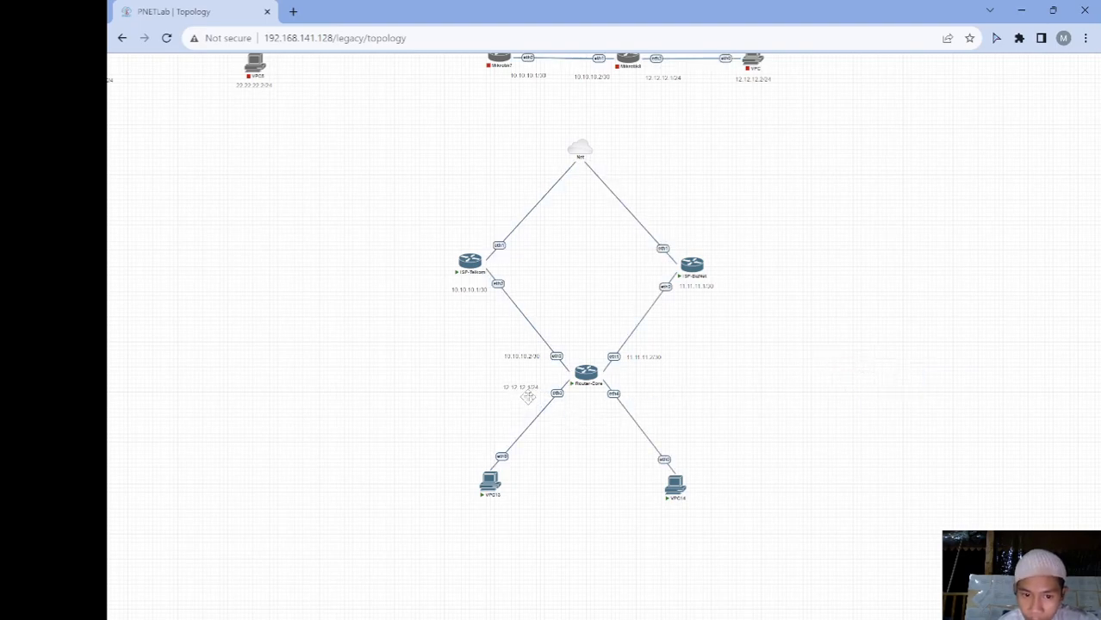
Add a 14.14.14.1/24 text label near Router-Core's VPC14-side link
{"action": "right_click", "coordinate": [739, 396]}
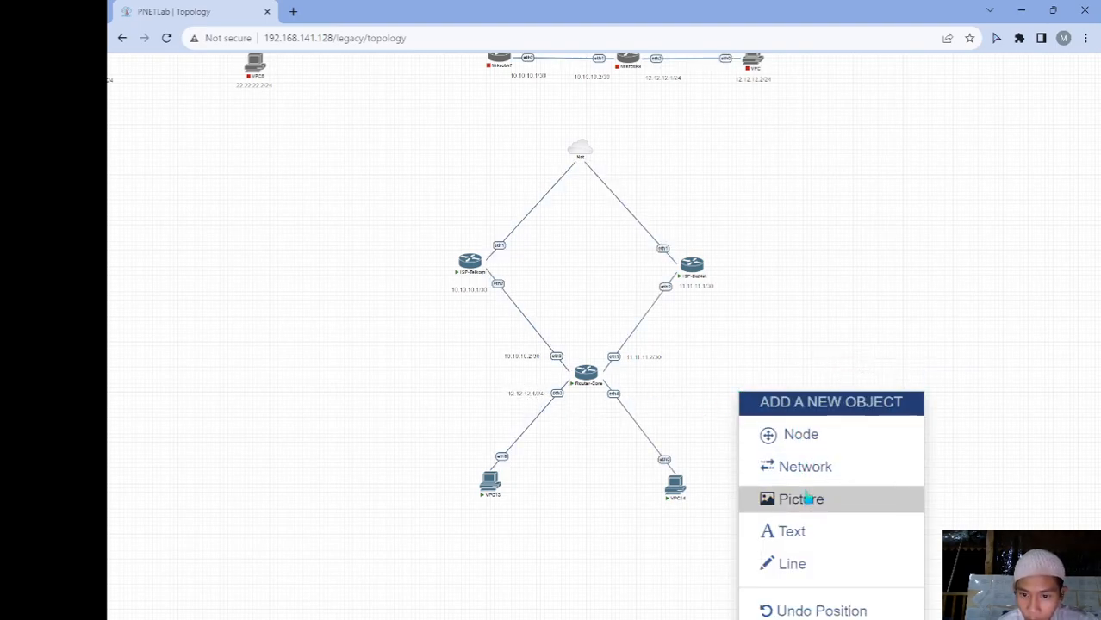
{"action": "left_click", "coordinate": [807, 532]}
{"action": "left_click_drag", "start_coordinate": [812, 518], "coordinate": [773, 337]}
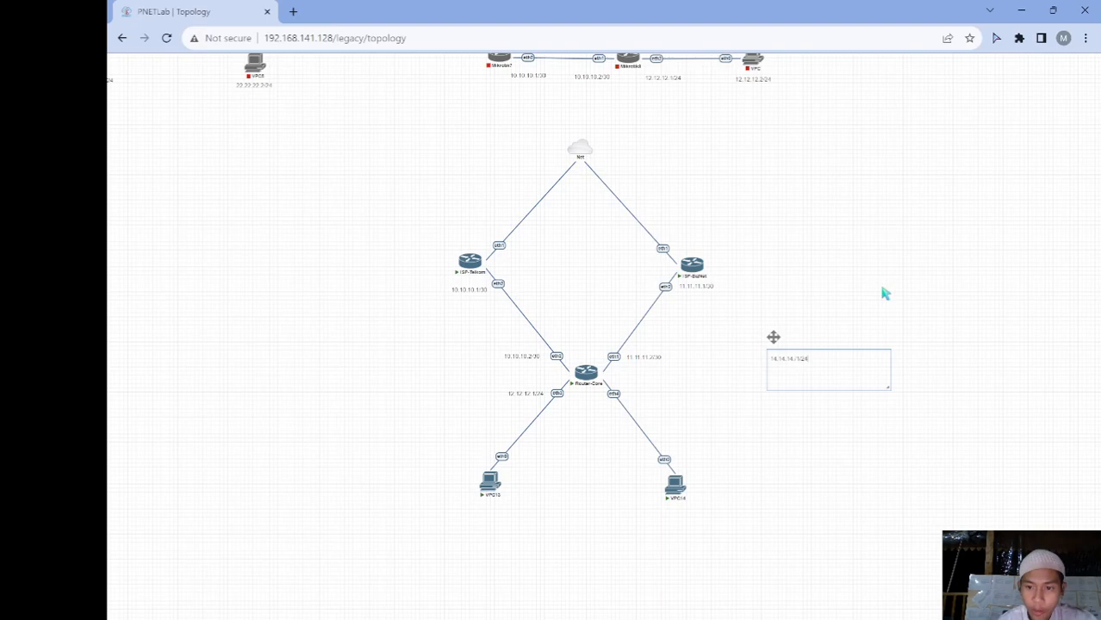
{"action": "left_click_drag", "start_coordinate": [887, 387], "coordinate": [720, 330]}
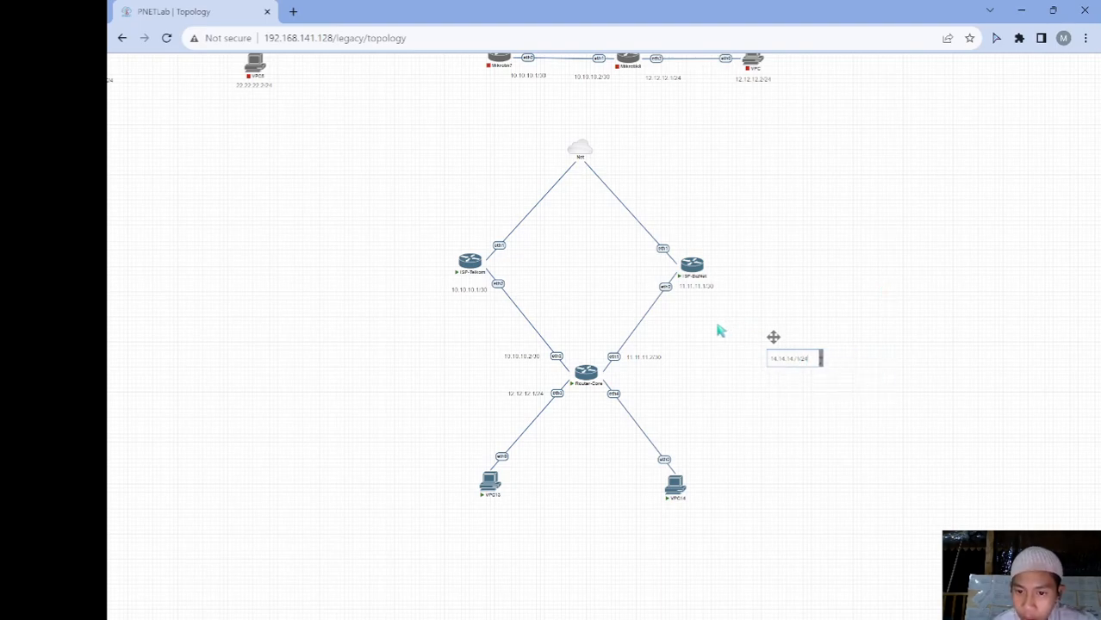
{"action": "left_click", "coordinate": [716, 328]}
{"action": "left_click_drag", "start_coordinate": [787, 350], "coordinate": [627, 398]}
Duplicate it under the right VPC as 14.14.14.2/24
{"action": "right_click", "coordinate": [656, 399]}
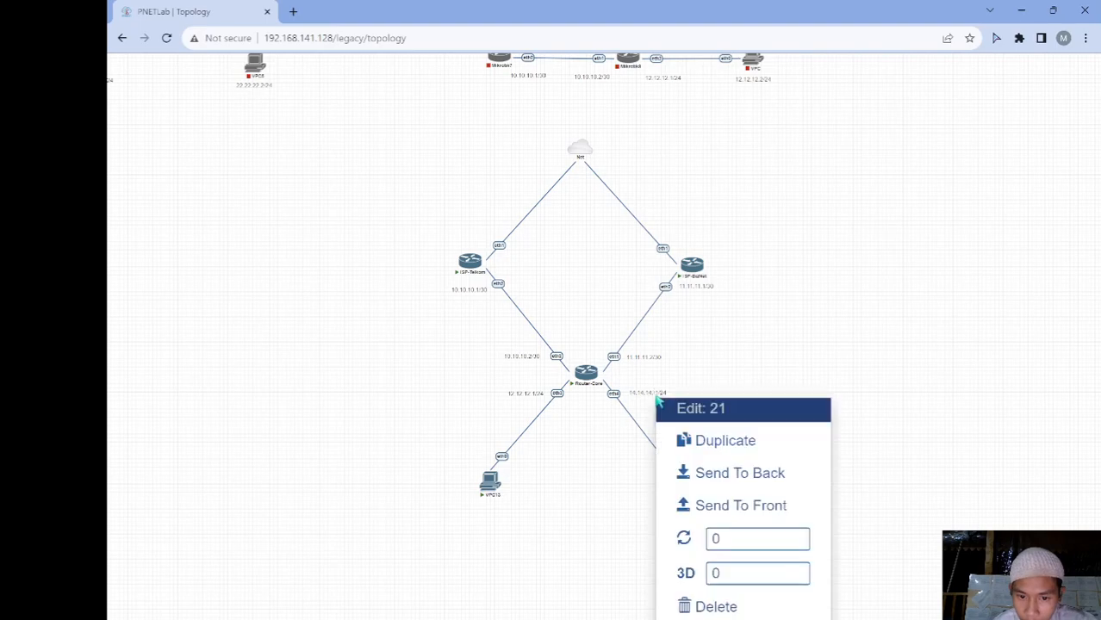
{"action": "left_click", "coordinate": [722, 442]}
{"action": "left_click_drag", "start_coordinate": [660, 421], "coordinate": [690, 511]}
{"action": "double_click", "coordinate": [689, 511]}
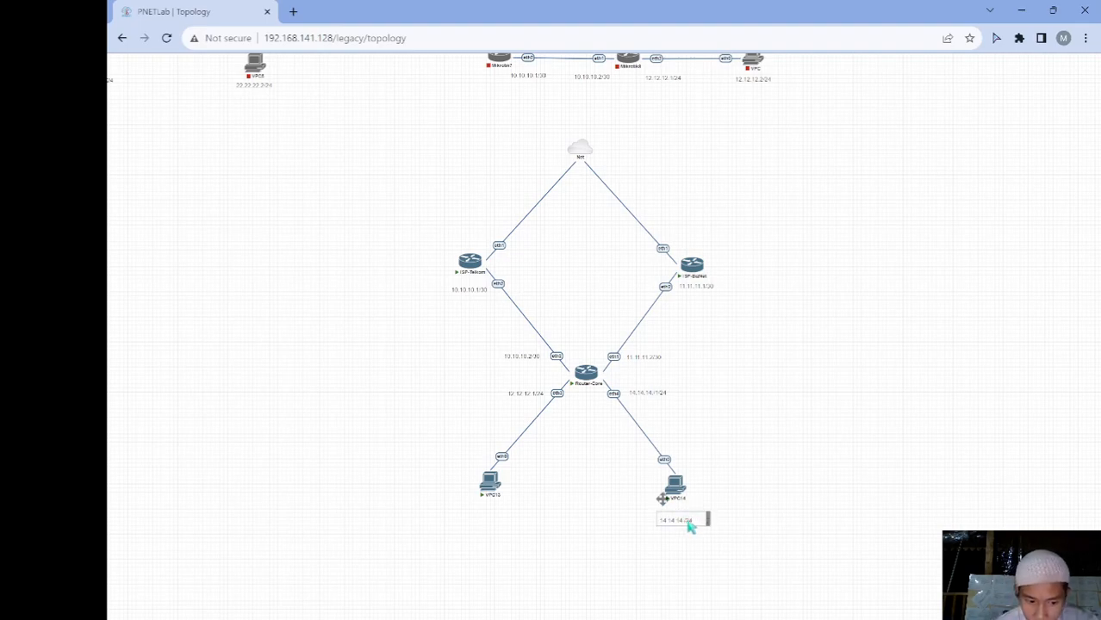
{"action": "double_click", "coordinate": [655, 394]}
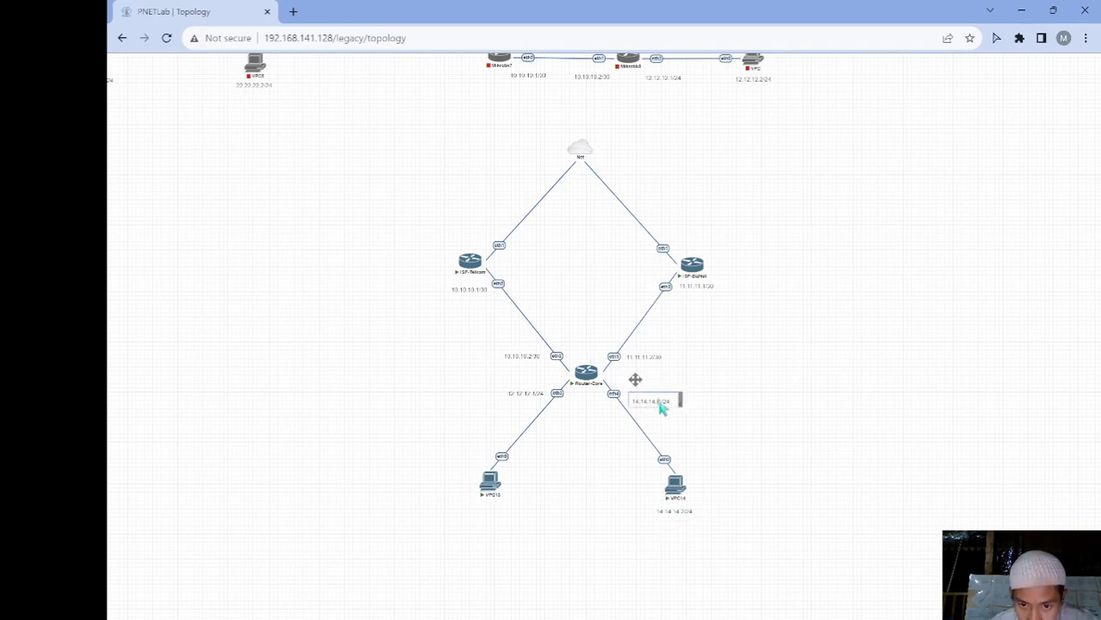
{"action": "left_click", "coordinate": [534, 393]}
Duplicate the 12.12.12.1/24 label under the left VPC and edit it to 12.12.12.2/24
{"action": "right_click", "coordinate": [534, 393]}
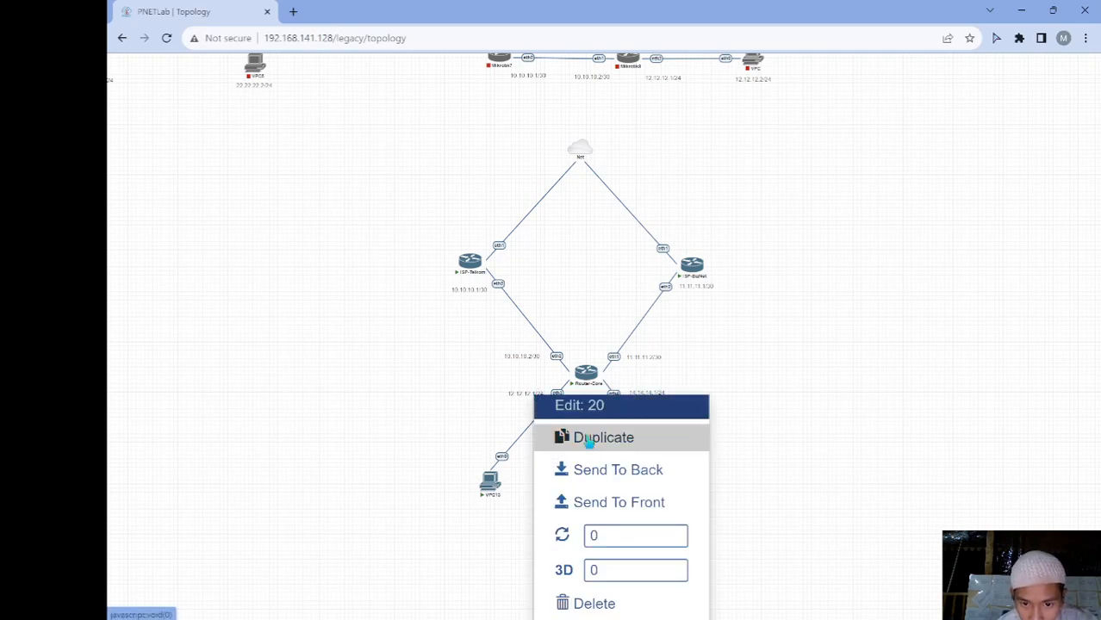
{"action": "left_click", "coordinate": [585, 440]}
{"action": "left_click_drag", "start_coordinate": [536, 424], "coordinate": [495, 509]}
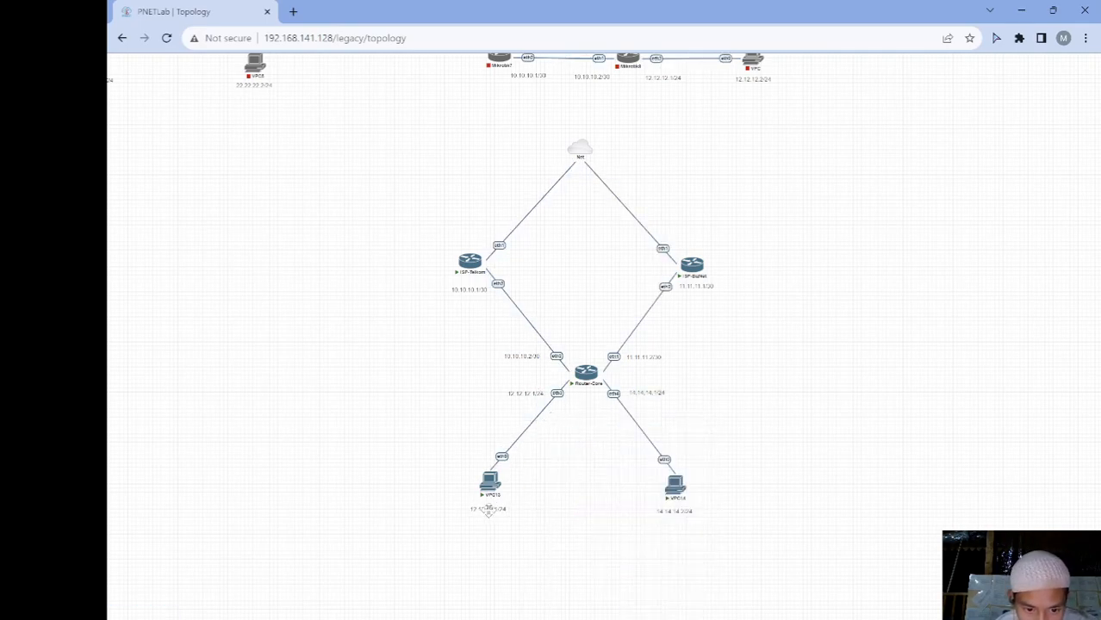
{"action": "double_click", "coordinate": [499, 510]}
{"action": "right_click", "coordinate": [499, 510]}
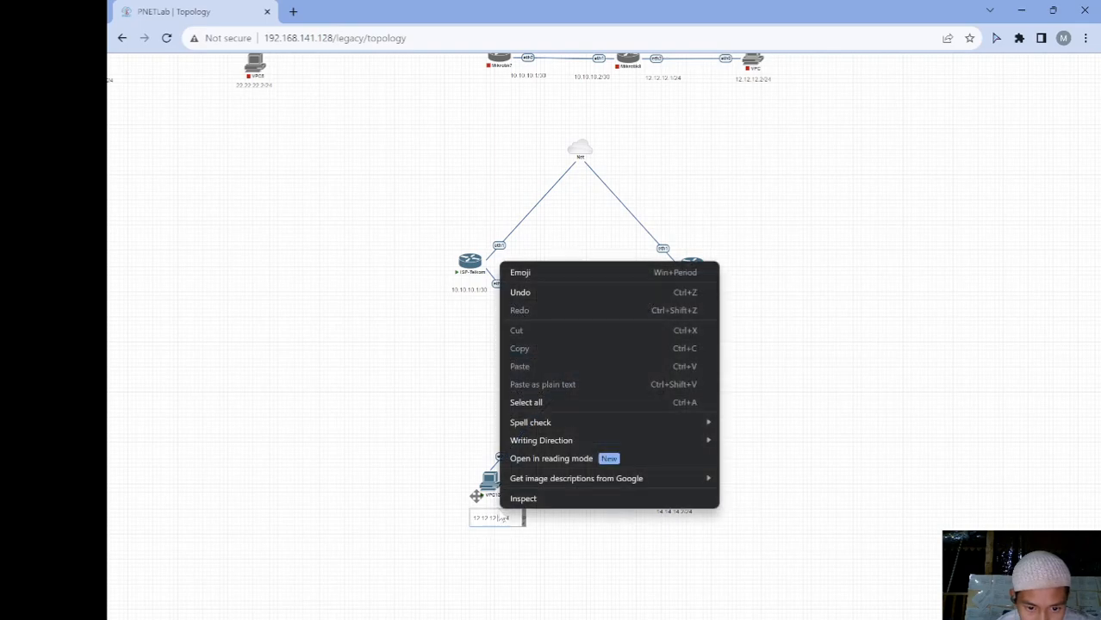
{"action": "left_click", "coordinate": [504, 522]}
{"action": "double_click", "coordinate": [504, 520]}
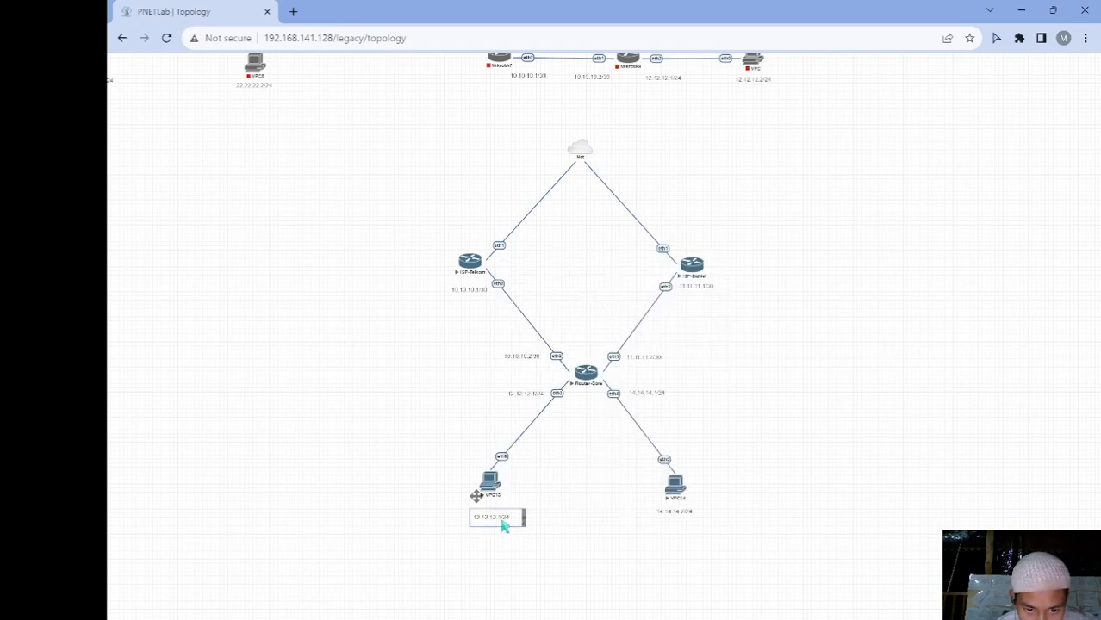
{"action": "left_click", "coordinate": [443, 461]}
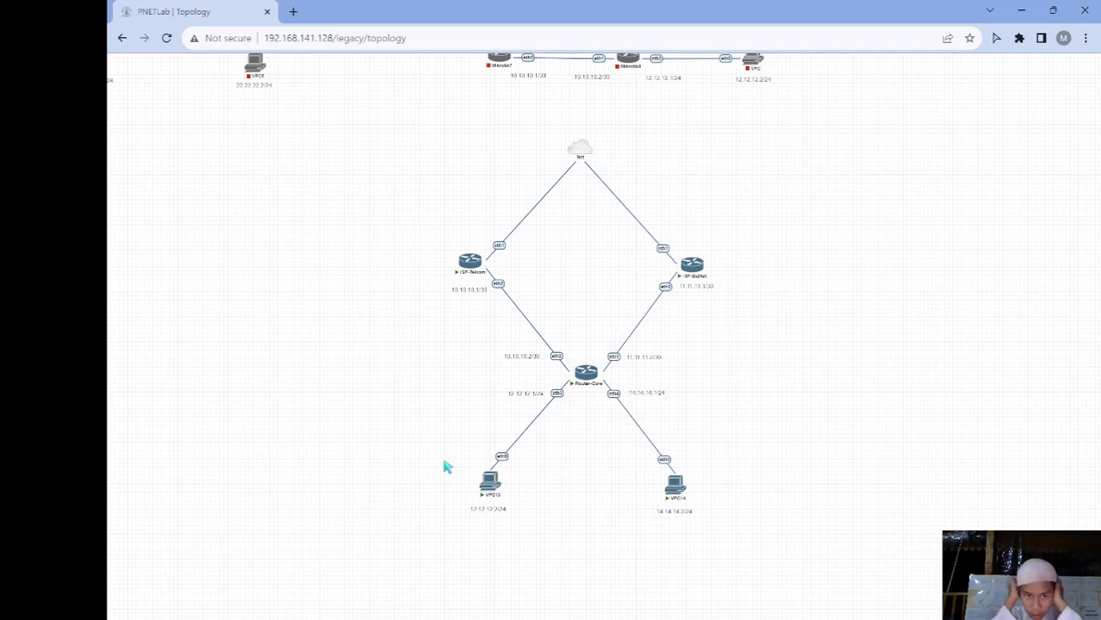
Open a Telnet console to ISP-Telkom, allowing the browser to launch the Telnet client
{"action": "mouse_move", "coordinate": [469, 263]}
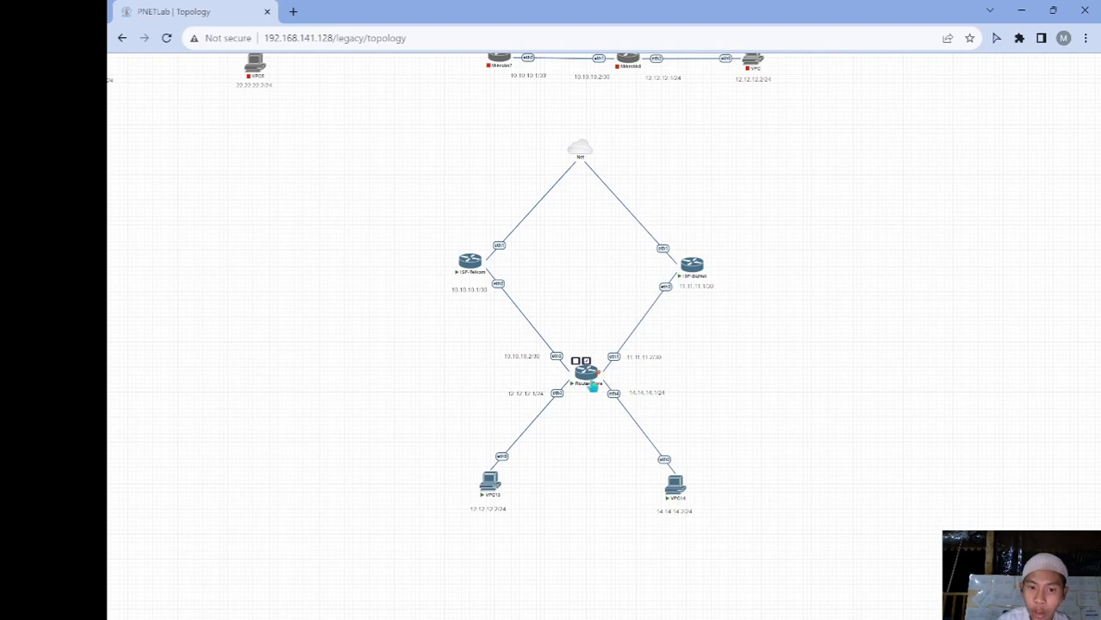
{"action": "mouse_move", "coordinate": [591, 390]}
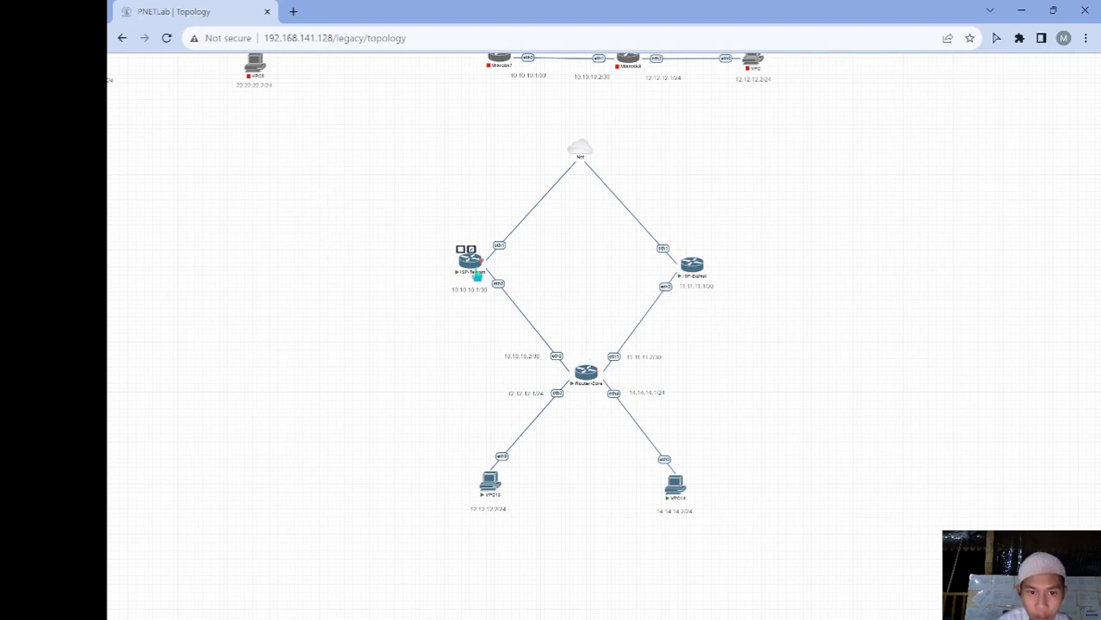
{"action": "left_click", "coordinate": [476, 272]}
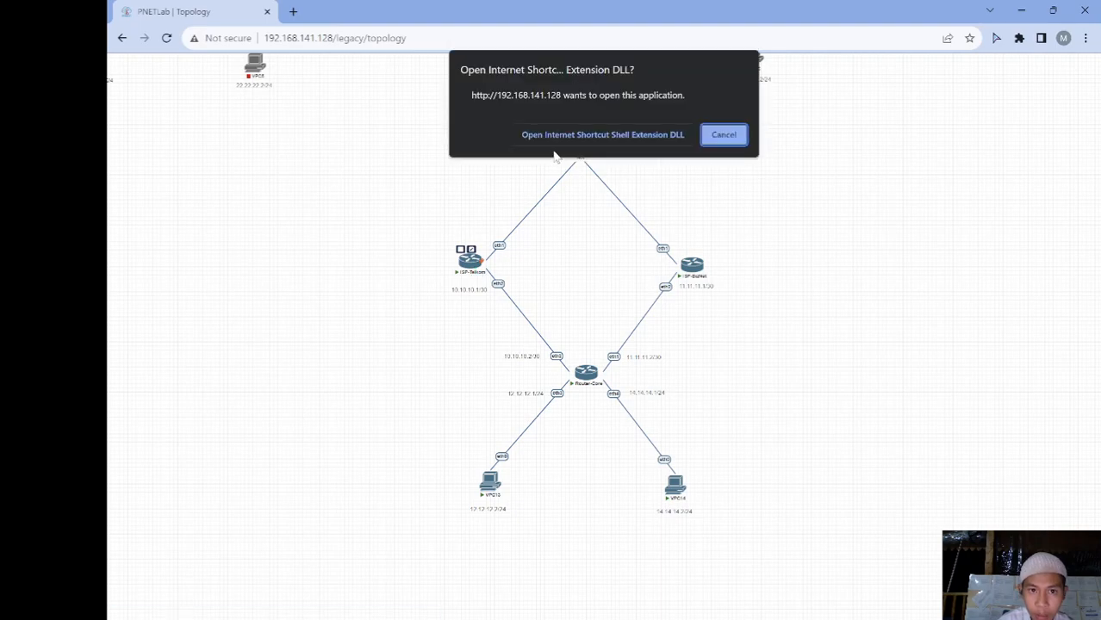
{"action": "left_click", "coordinate": [571, 135]}
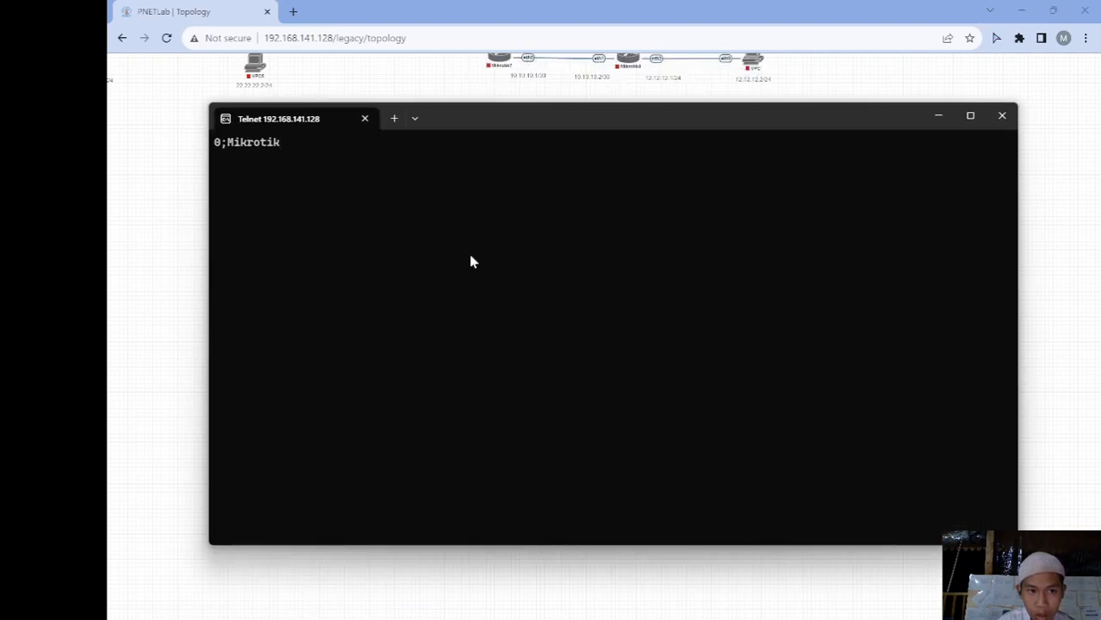
{"action": "left_click", "coordinate": [162, 284]}
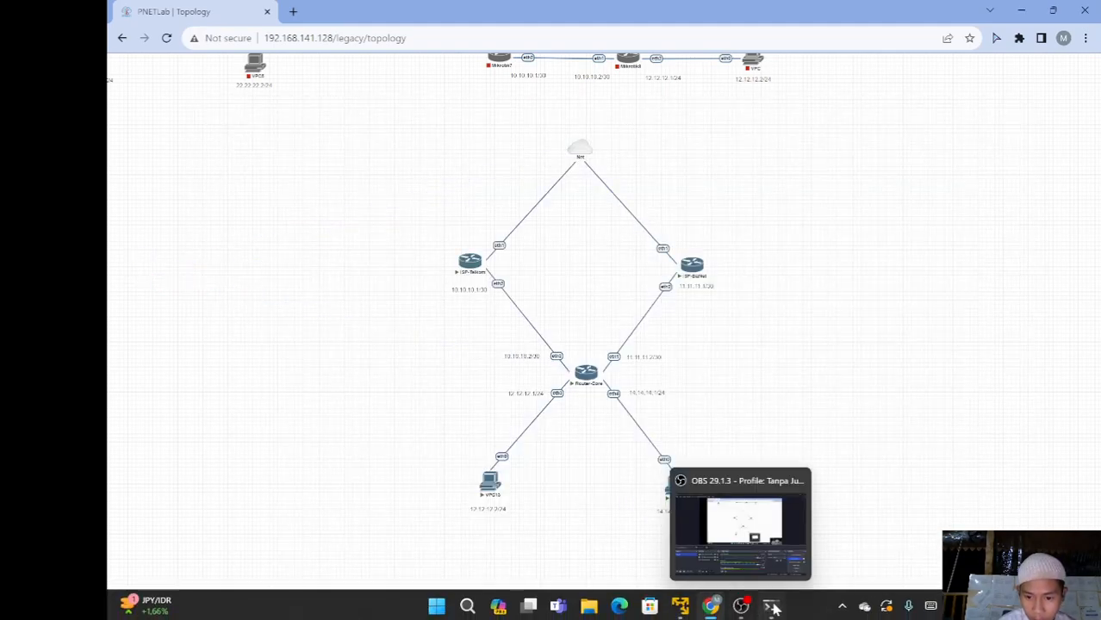
Log in to the MikroTik router over Telnet as admin, declining the license prompt
{"action": "left_click", "coordinate": [778, 585]}
{"action": "key", "text": "Return"}
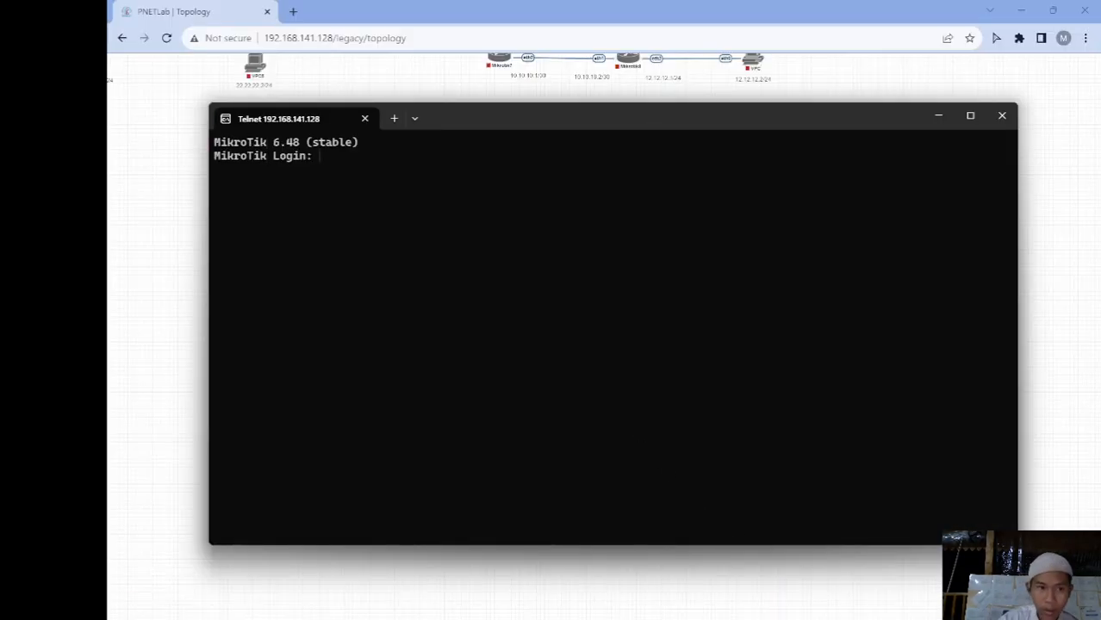
{"action": "type", "text": "admin"}
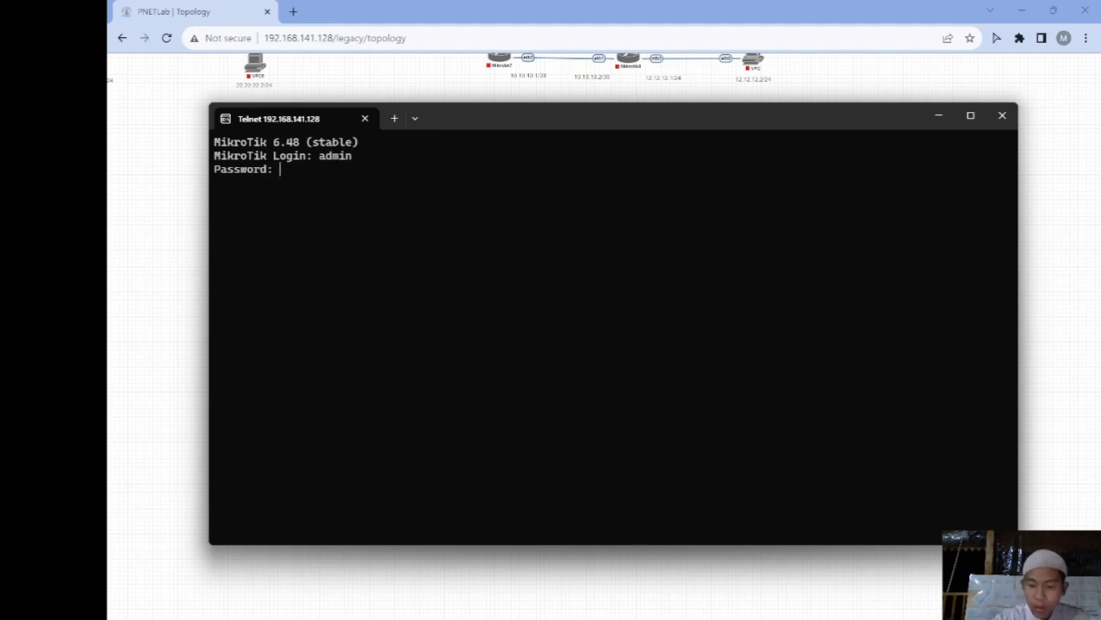
{"action": "key", "text": "Return"}
{"action": "key", "text": "Return"}
{"action": "type", "text": "n"}
{"action": "key", "text": "Return"}
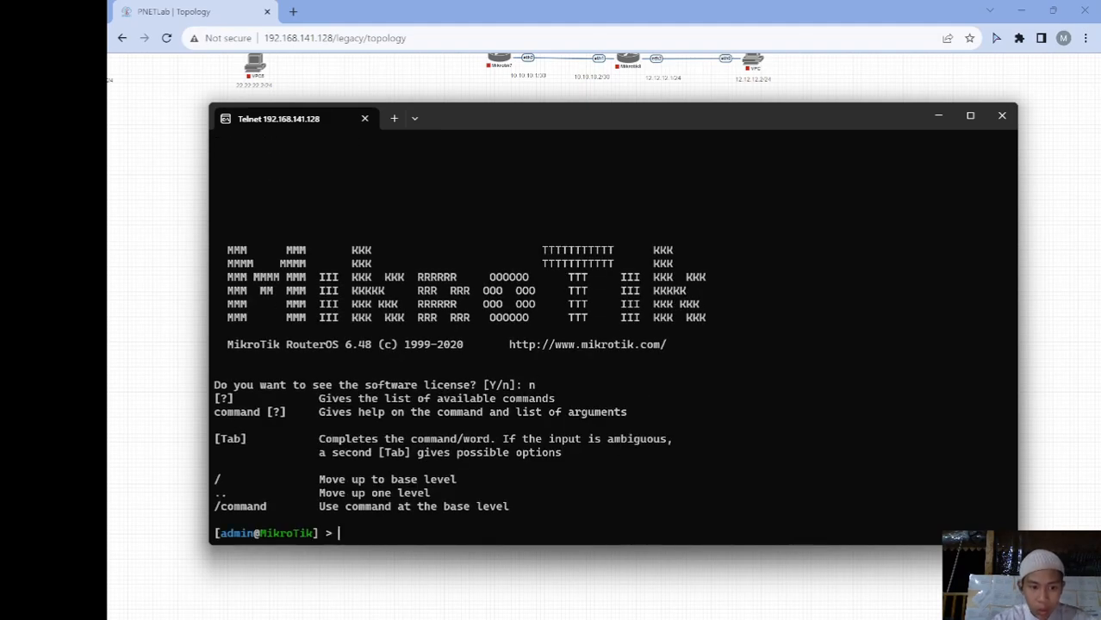
Rename the router to ISP-Telkom and check ether1's DHCP address 192.168.141.159/24
{"action": "type", "text": "sy"}
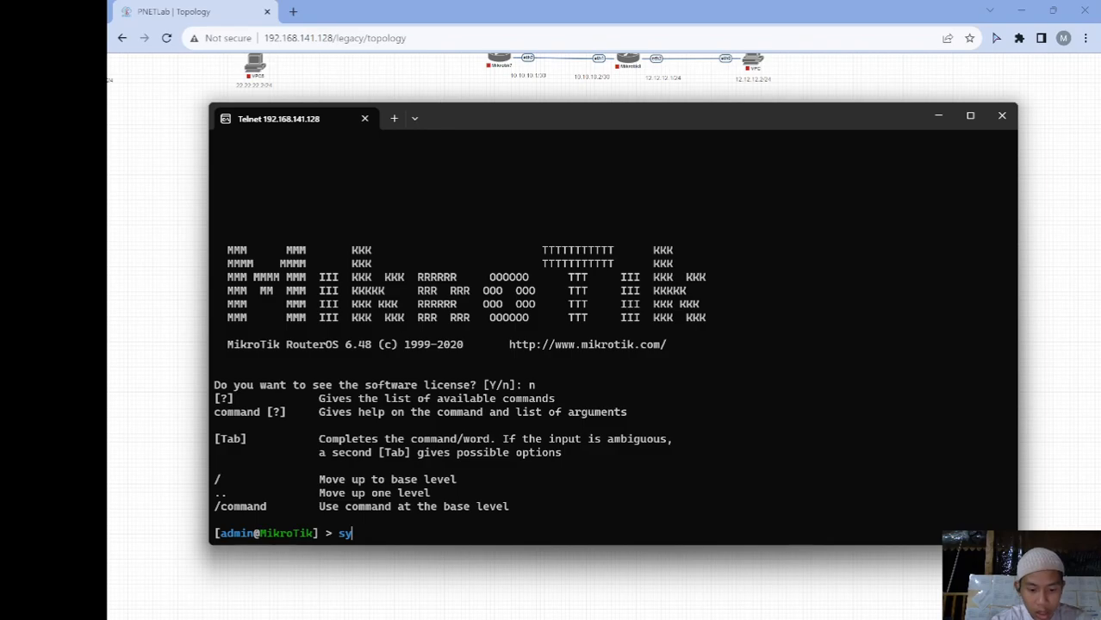
{"action": "key", "text": "Tab"}
{"action": "type", "text": "i"}
{"action": "key", "text": "Tab"}
{"action": "type", "text": "s"}
{"action": "key", "text": "Tab"}
{"action": "type", "text": "n"}
{"action": "key", "text": "Tab"}
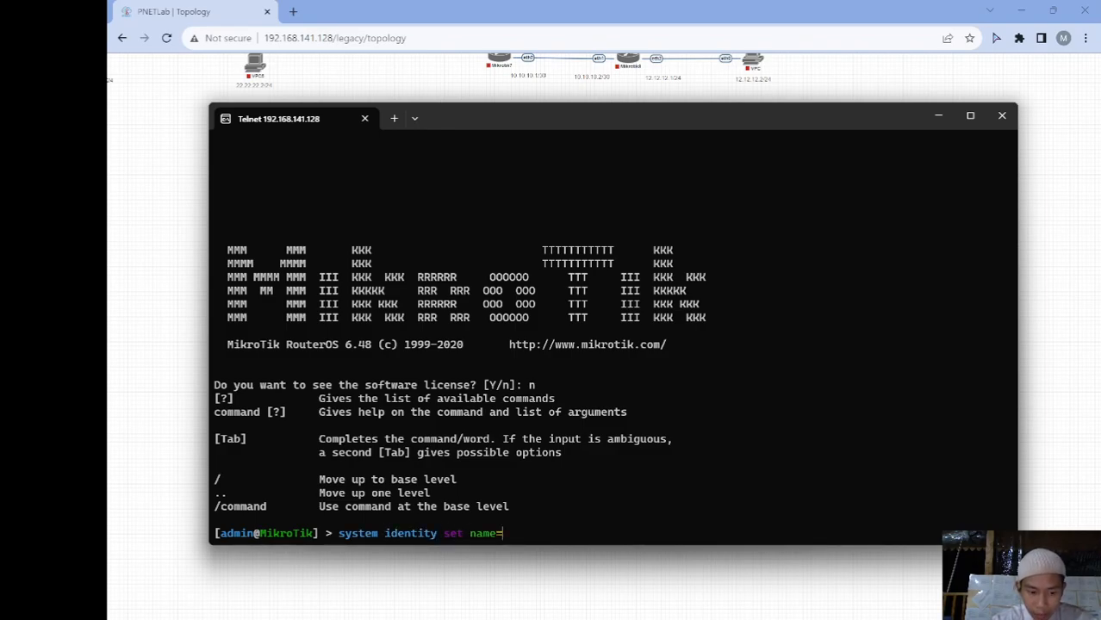
{"action": "type", "text": "ISP"}
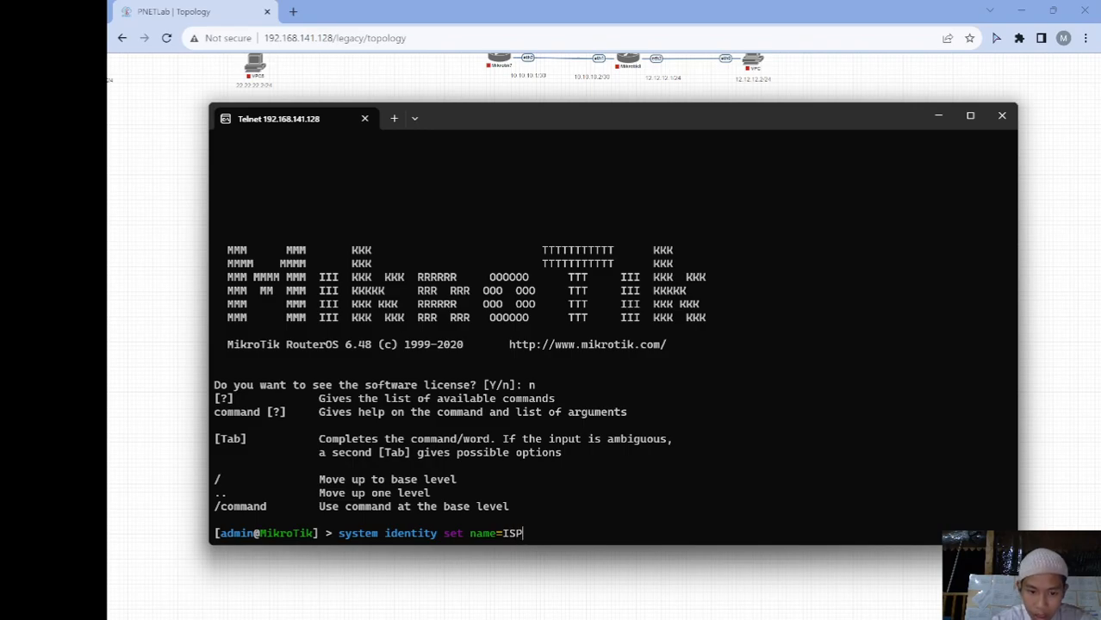
{"action": "type", "text": "-"}
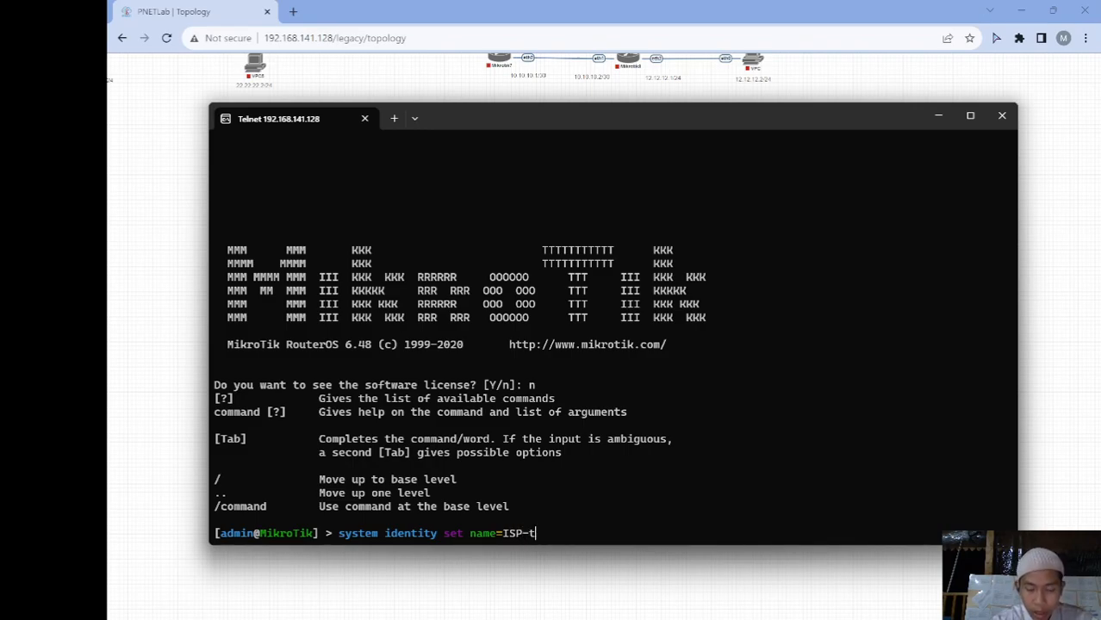
{"action": "type", "text": "T"}
{"action": "type", "text": "elkom"}
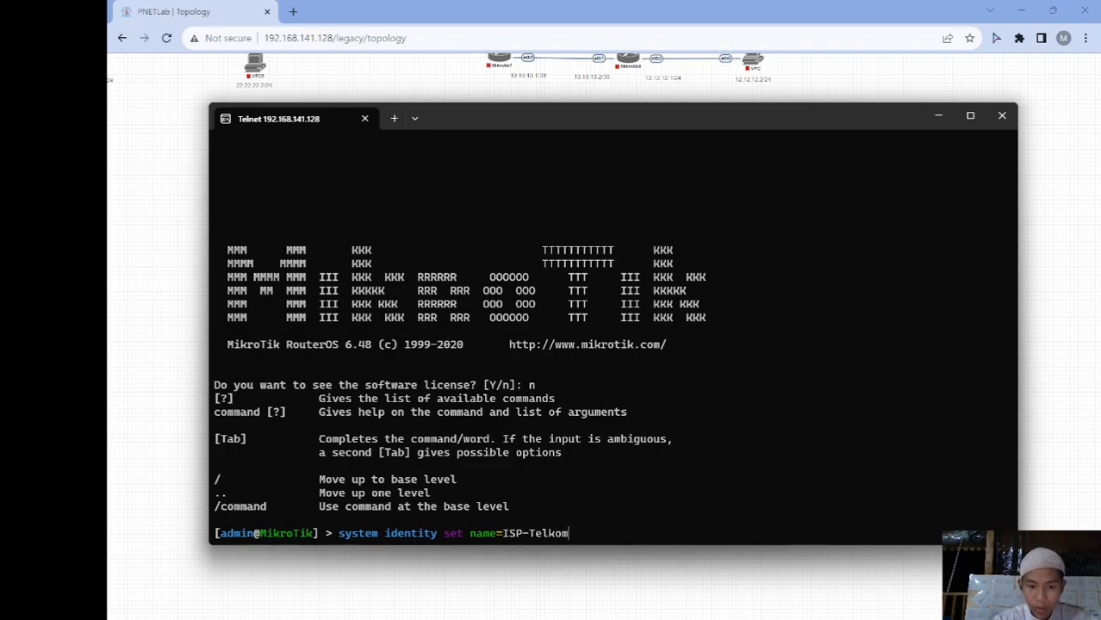
{"action": "key", "text": "Return"}
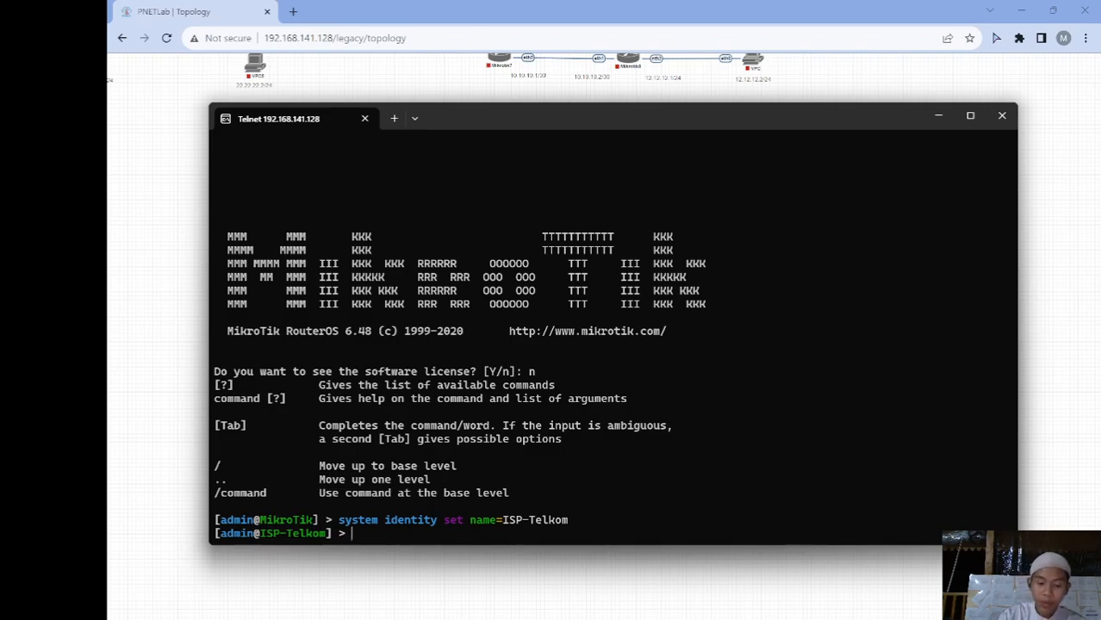
{"action": "type", "text": "ip dhcp-"}
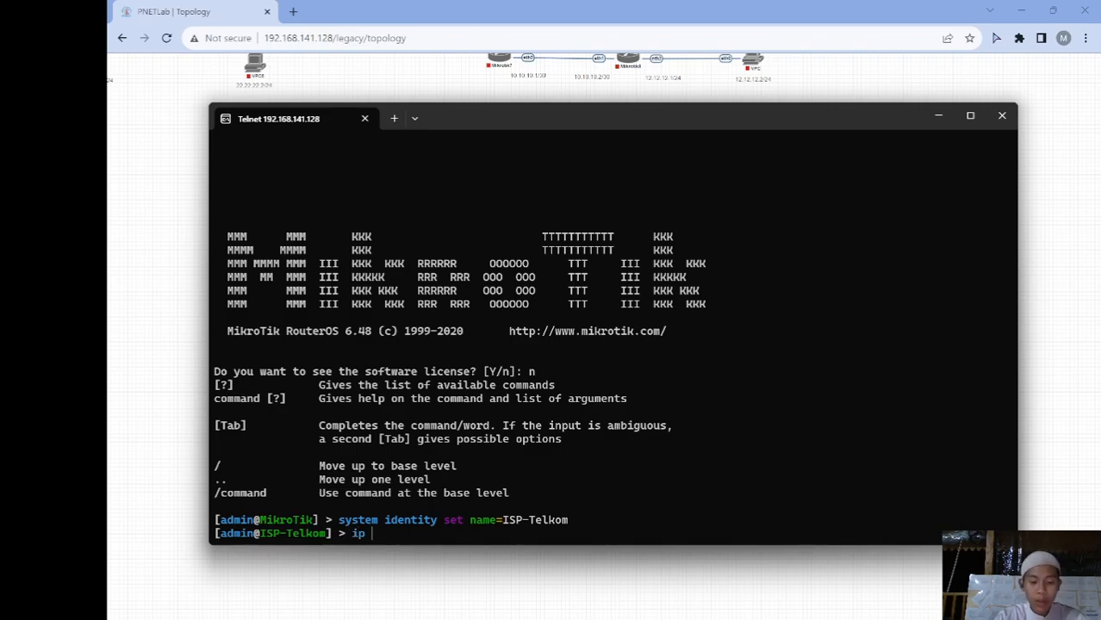
{"action": "type", "text": "client print"}
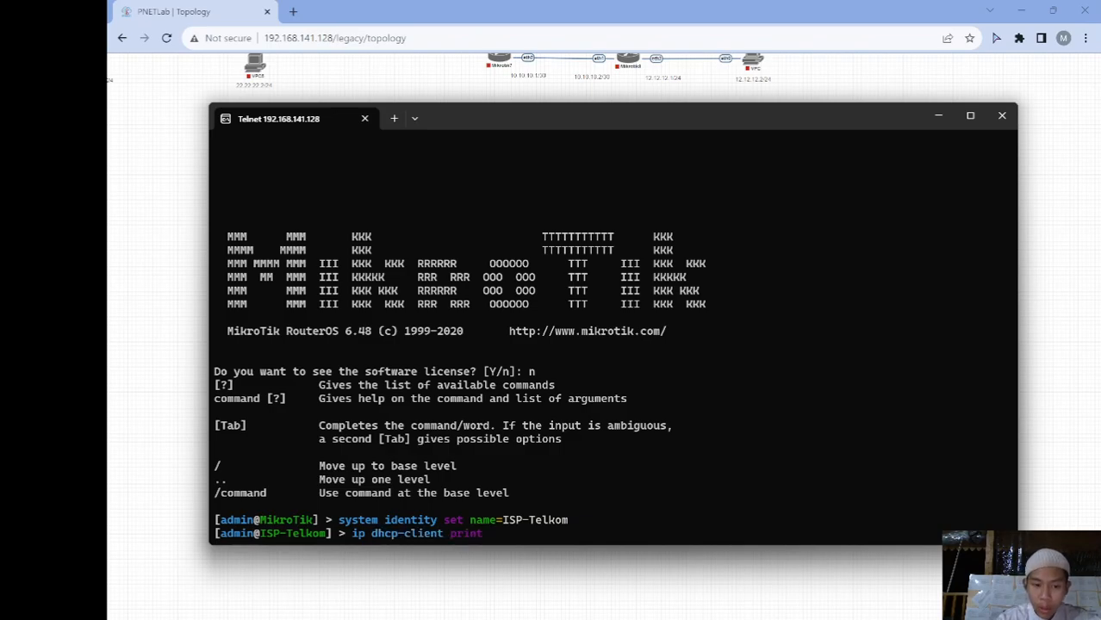
{"action": "key", "text": "Return"}
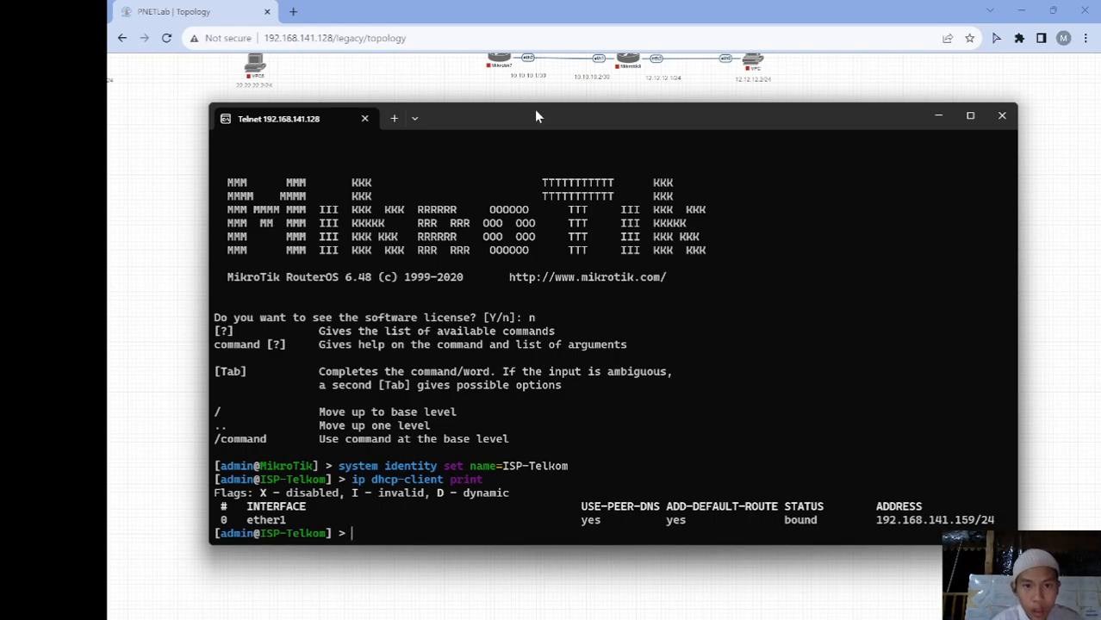
Shrink and reposition the Telnet window so the topology shows behind it
{"action": "left_click_drag", "start_coordinate": [540, 105], "coordinate": [558, 306]}
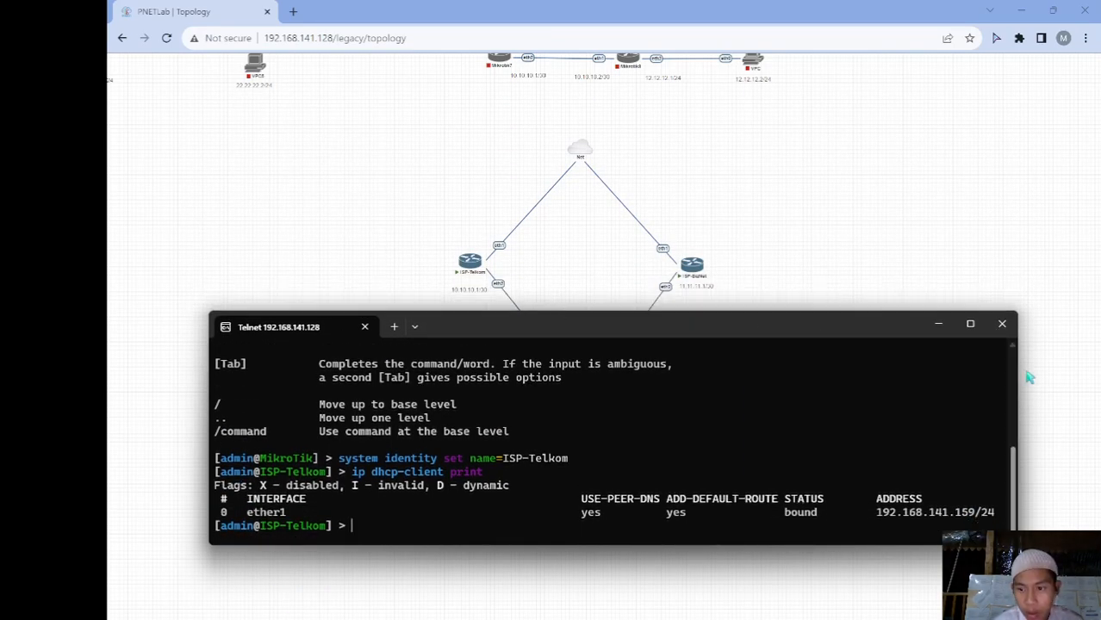
{"action": "left_click_drag", "start_coordinate": [1022, 377], "coordinate": [833, 379]}
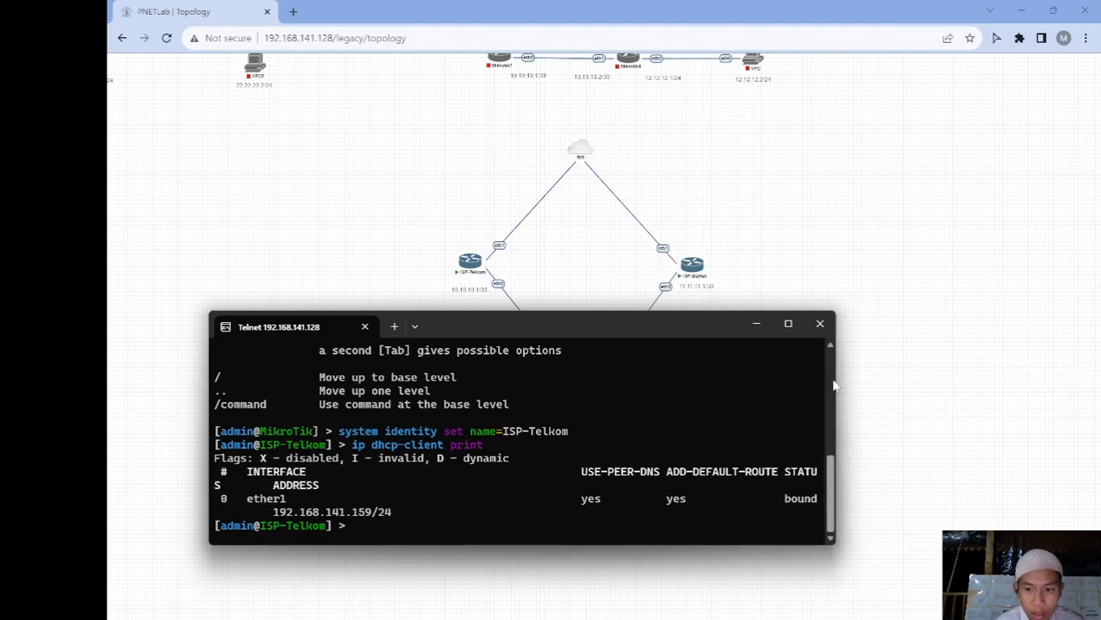
{"action": "left_click_drag", "start_coordinate": [835, 389], "coordinate": [1016, 367]}
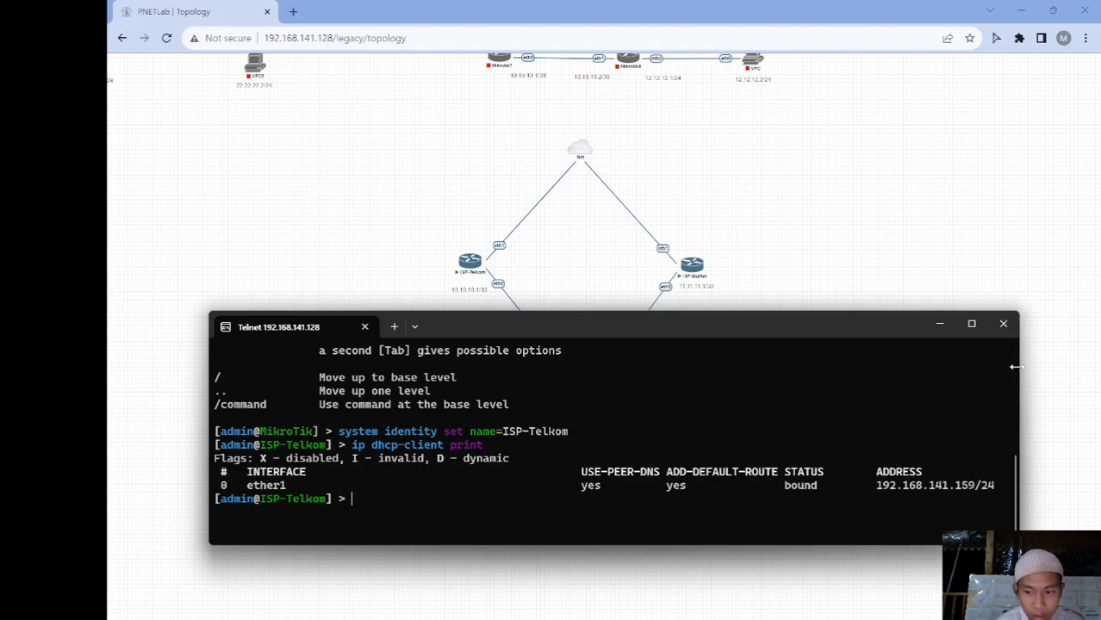
{"action": "mouse_move", "coordinate": [738, 332]}
{"action": "left_mouse_down"}
{"action": "mouse_move", "coordinate": [715, 170]}
{"action": "mouse_move", "coordinate": [752, 420]}
{"action": "mouse_move", "coordinate": [752, 348]}
{"action": "left_mouse_up"}
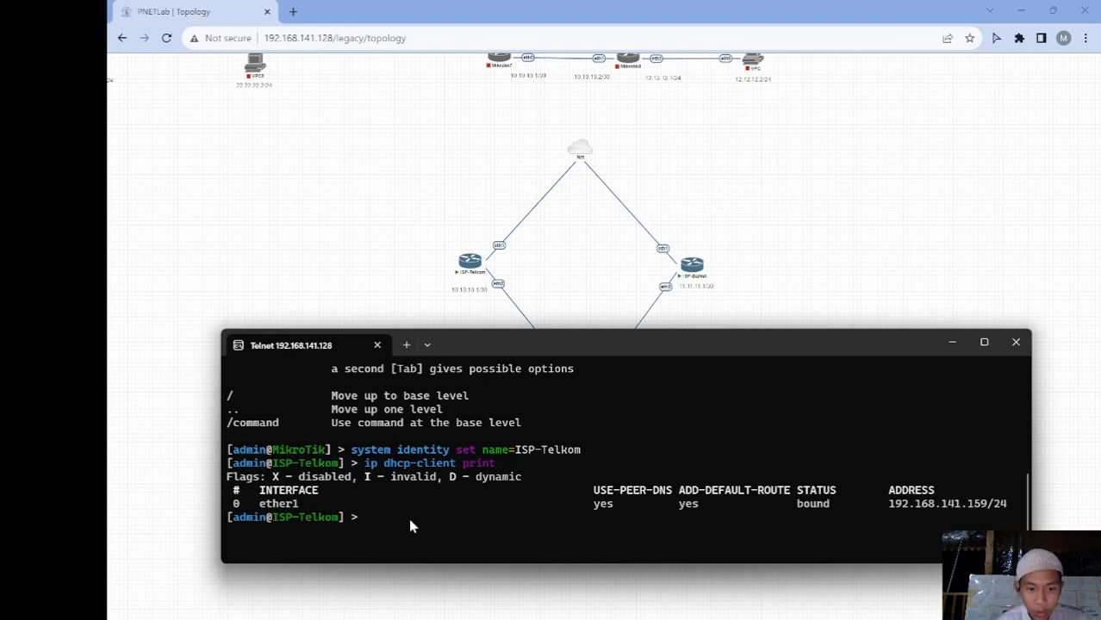
Add address 10.10.10.1/30 on ether2 and list the router's IP addresses
{"action": "key", "text": "Return"}
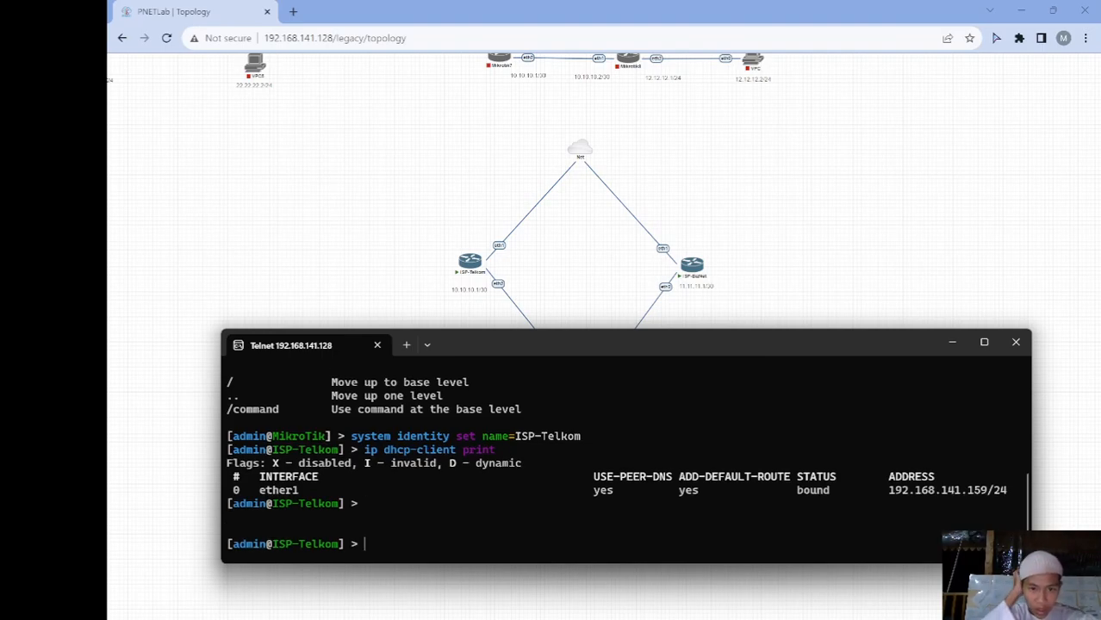
{"action": "type", "text": "ip address add "}
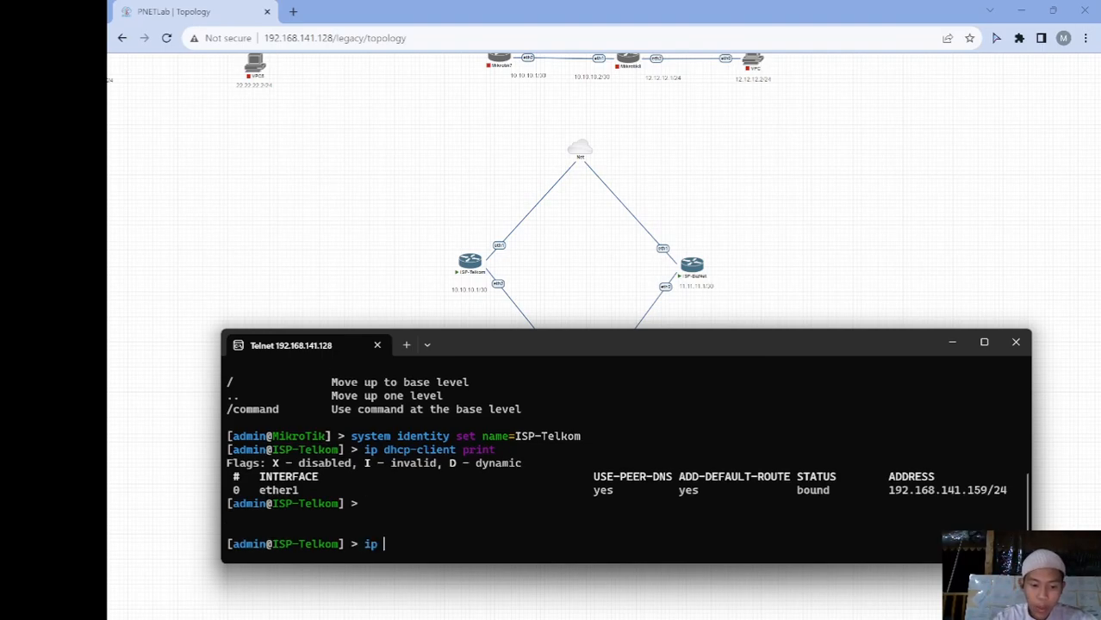
{"action": "type", "text": "ad"}
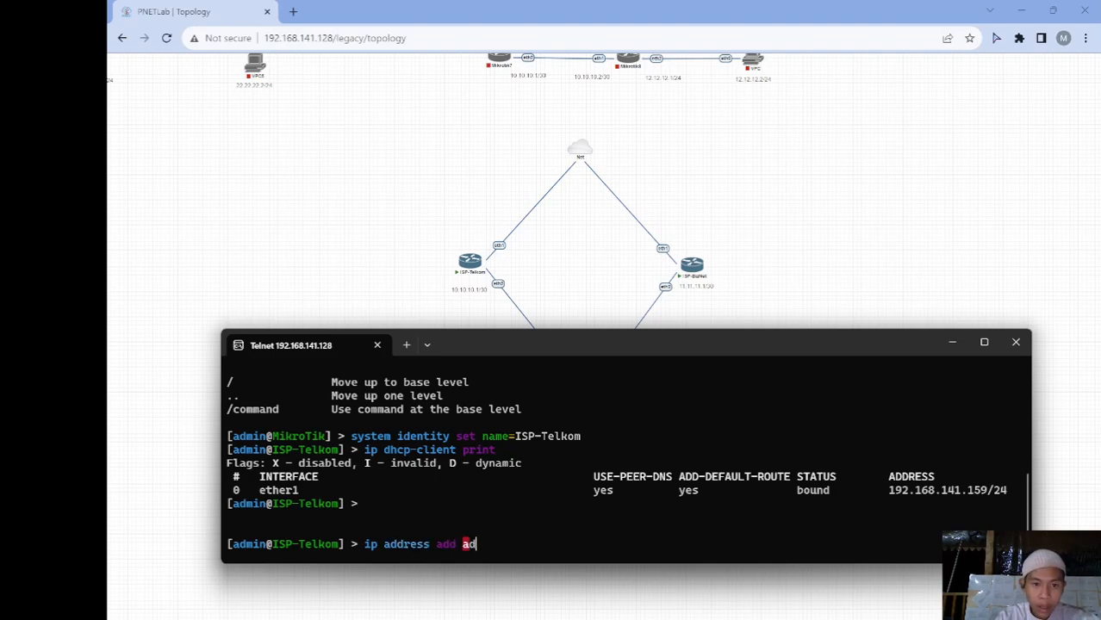
{"action": "type", "text": "dress=10.10.10.10"}
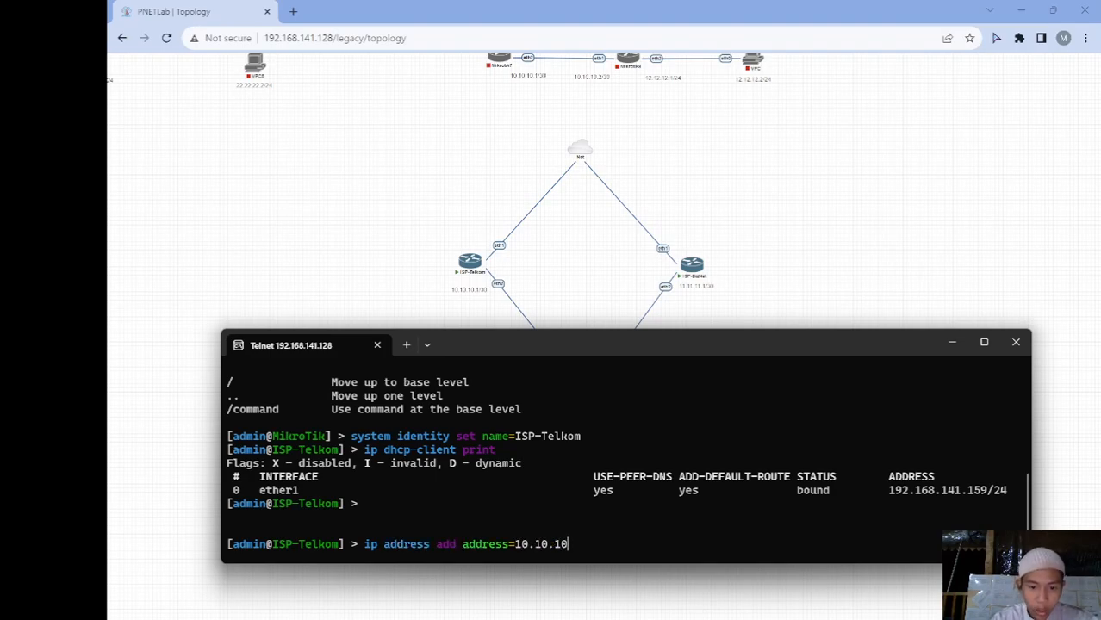
{"action": "type", "text": ".1/30"}
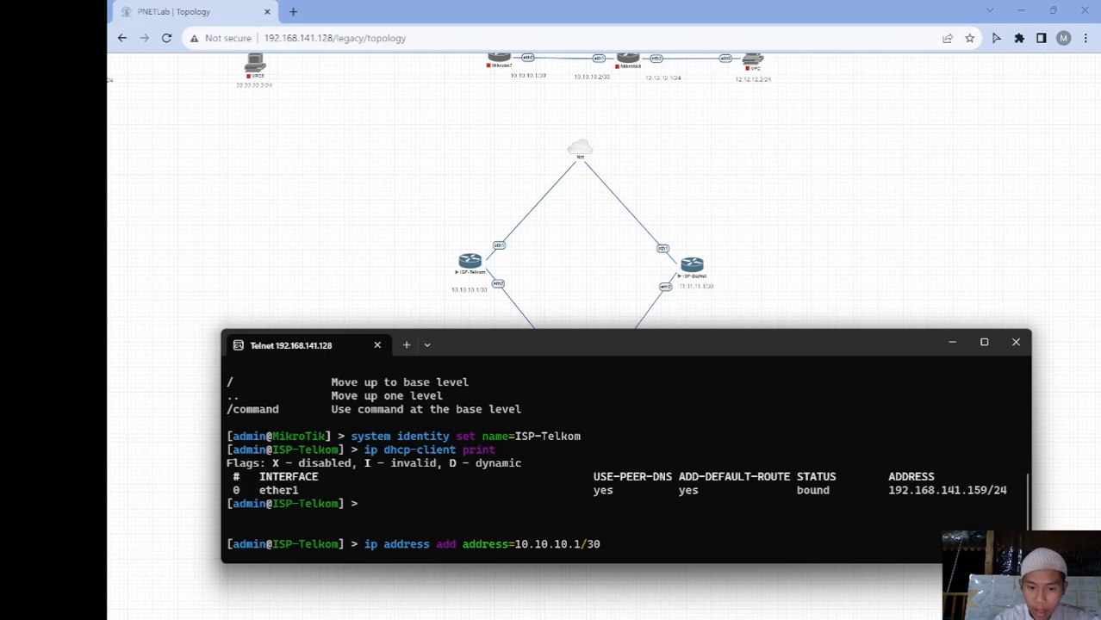
{"action": "type", "text": " interface=et"}
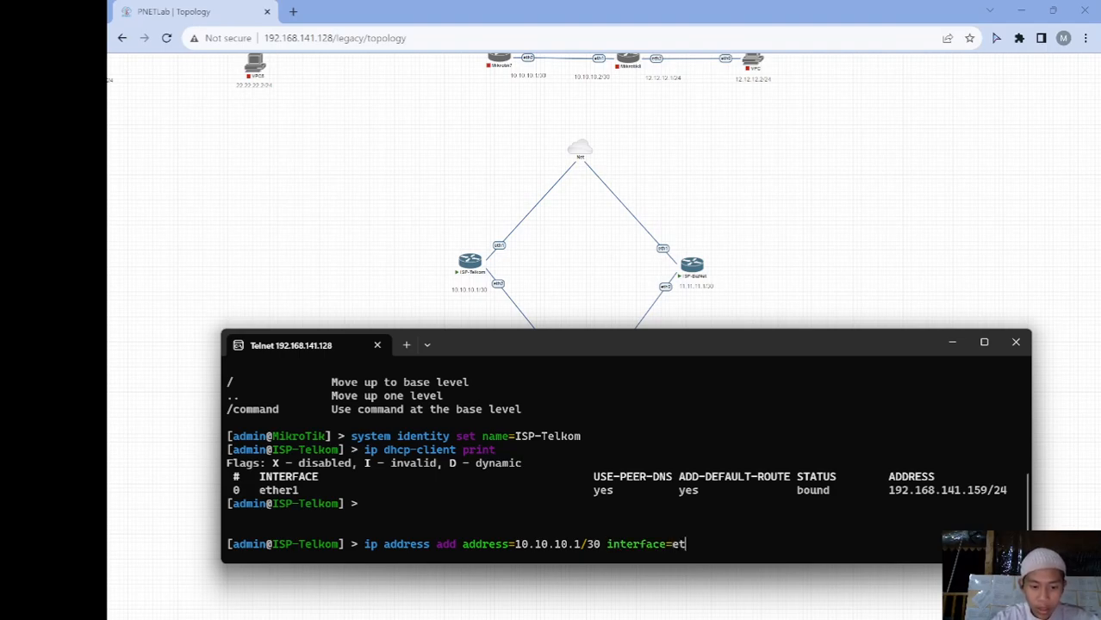
{"action": "type", "text": "2er2"}
{"action": "key", "text": "Return"}
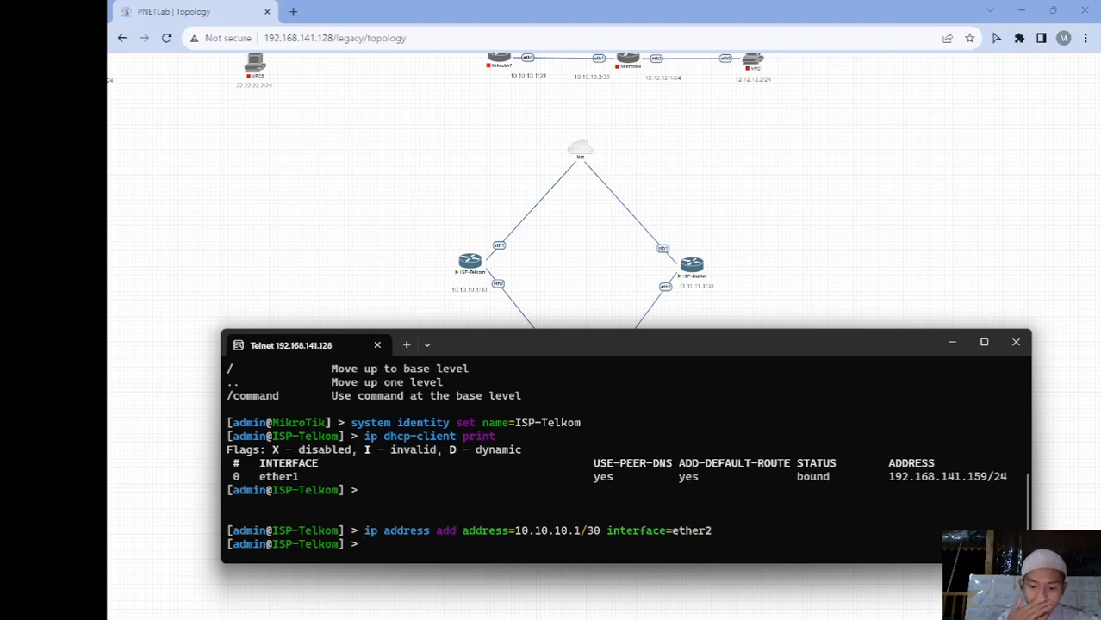
{"action": "type", "text": "ip ad"}
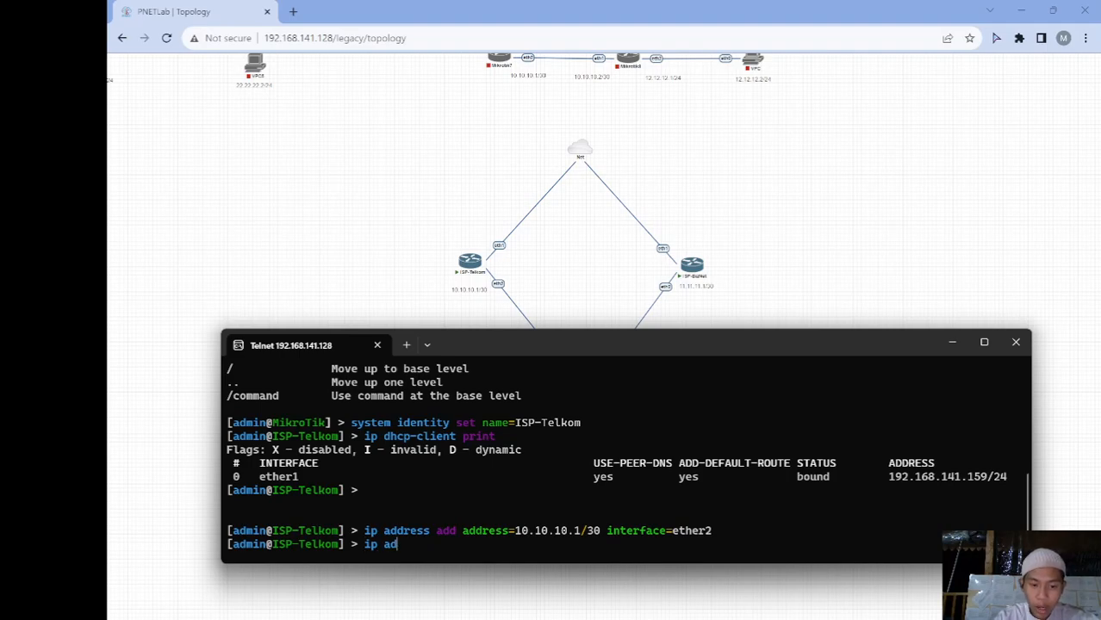
{"action": "type", "text": "dress print"}
{"action": "key", "text": "Return"}
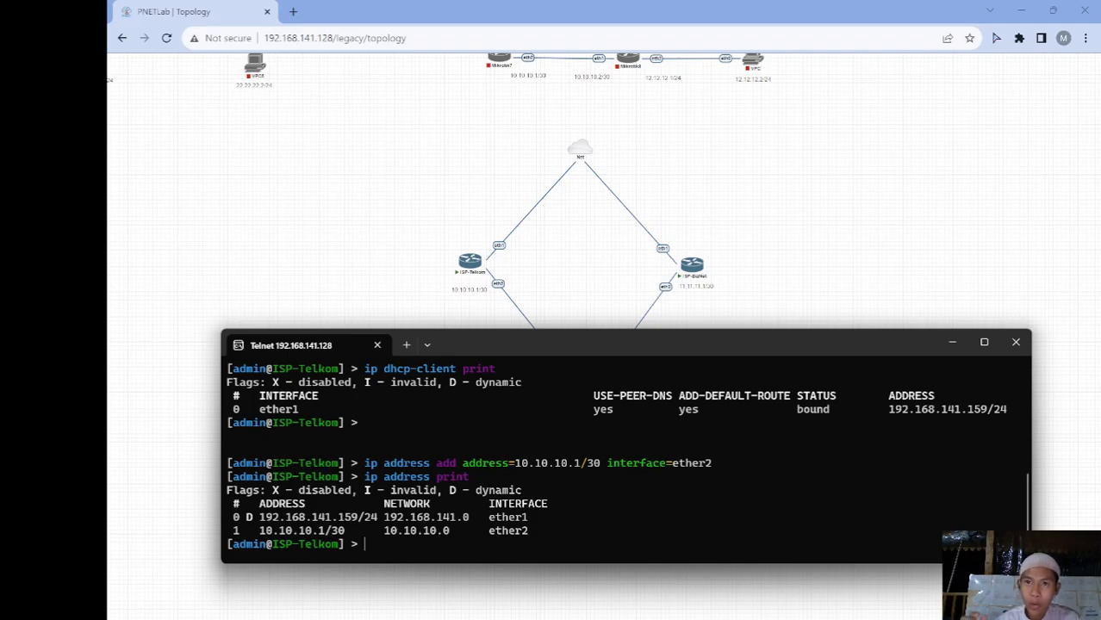
Add a srcnat masquerade rule for traffic leaving out-interface ether1
{"action": "type", "text": "ip "}
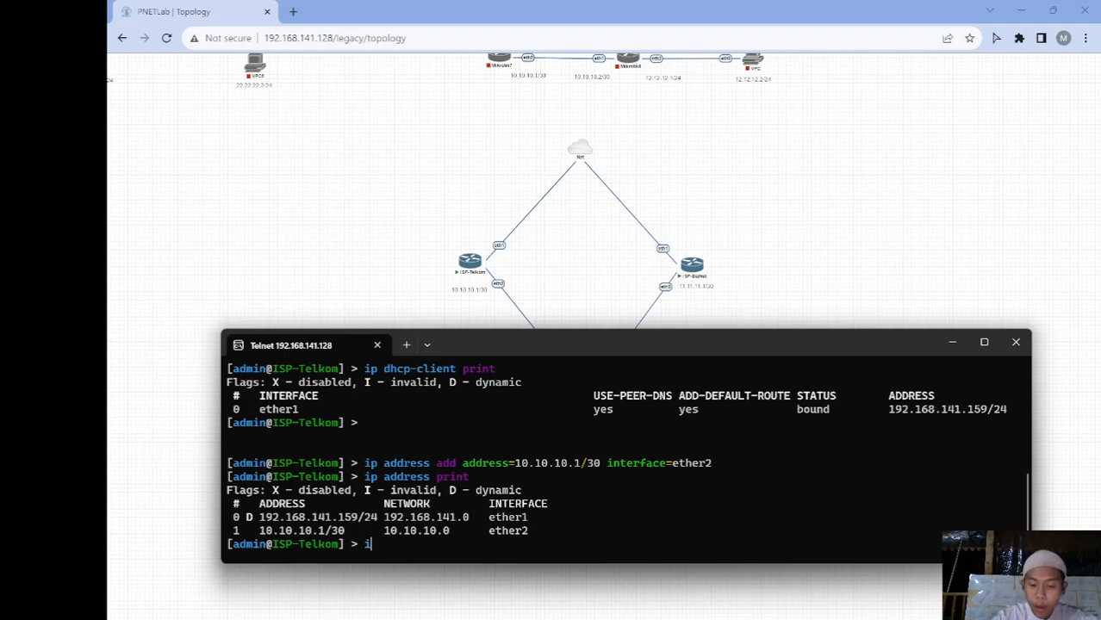
{"action": "type", "text": "firewall nat "}
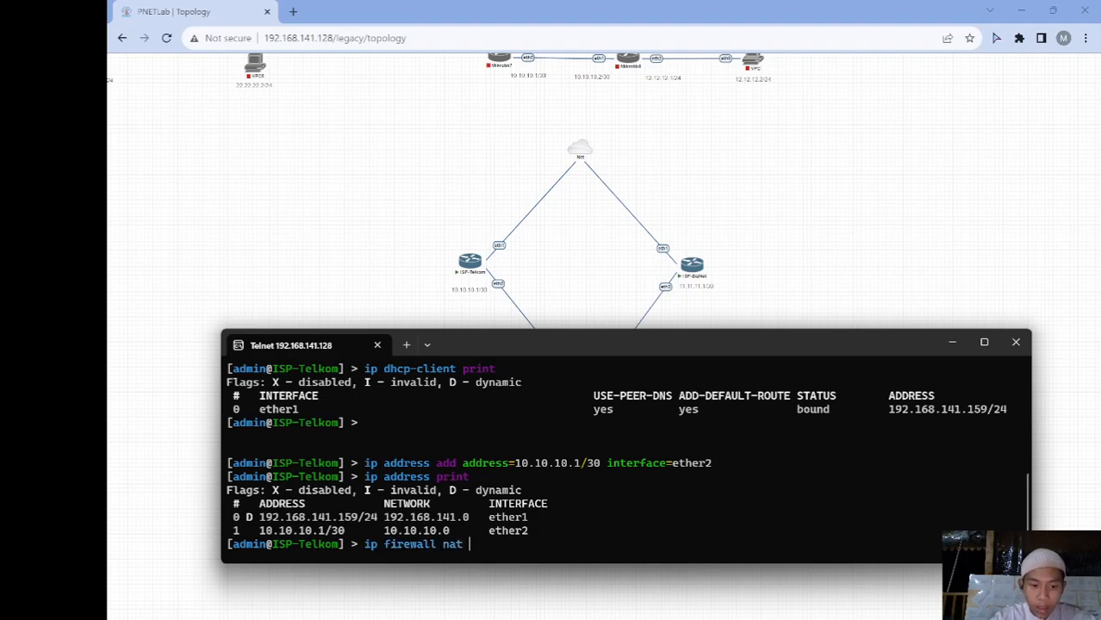
{"action": "type", "text": "add chain=srcnat "}
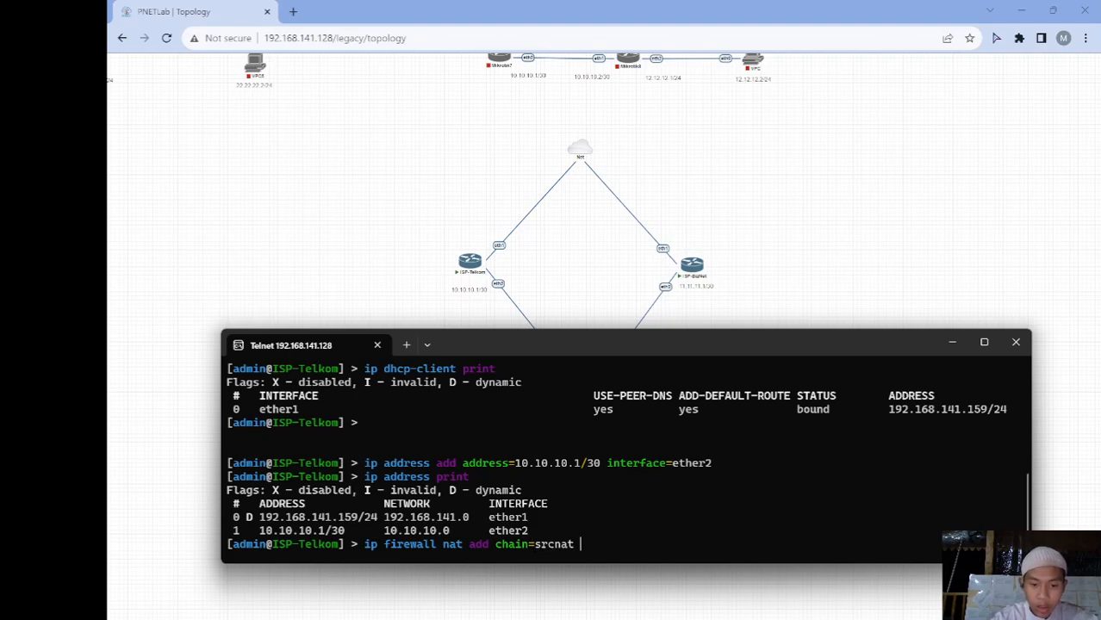
{"action": "type", "text": "out-"}
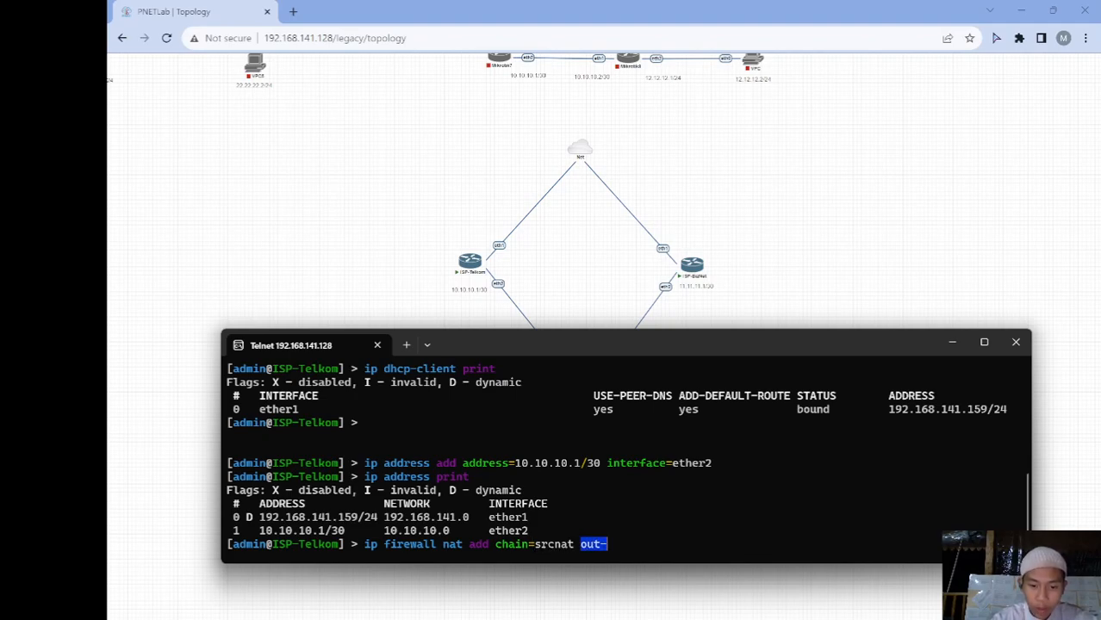
{"action": "type", "text": "i"}
{"action": "key", "text": "Tab"}
{"action": "type", "text": "=ether1"}
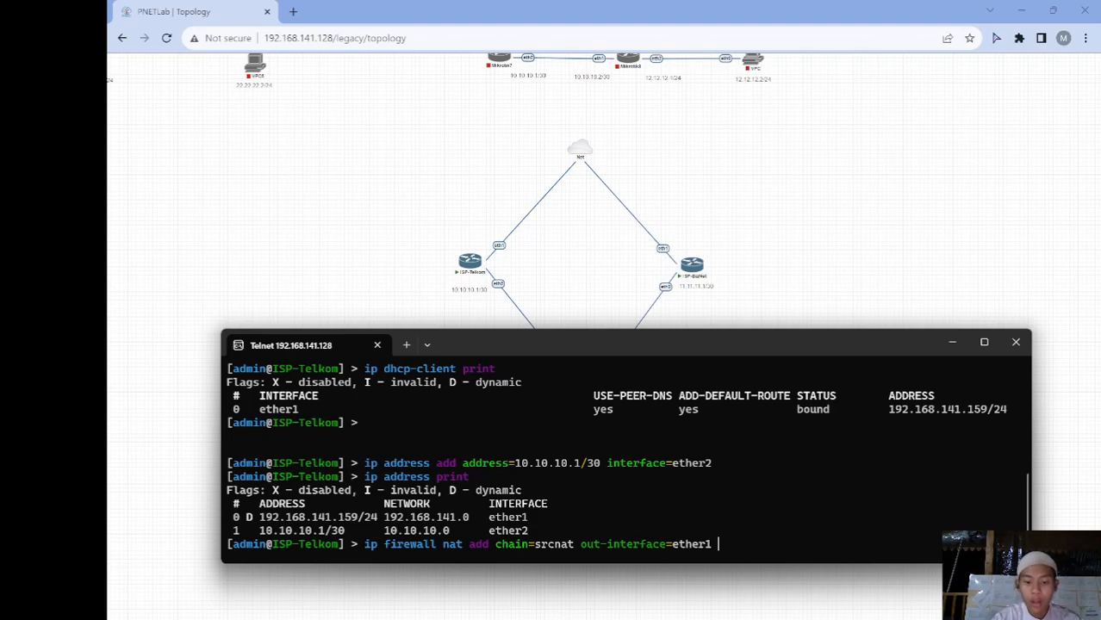
{"action": "type", "text": "act"}
{"action": "key", "text": "Tab"}
{"action": "type", "text": "mas"}
{"action": "key", "text": "Tab"}
{"action": "key", "text": "Return"}
Print the firewall NAT rules to verify the masquerade rule exists
{"action": "type", "text": "ip fi"}
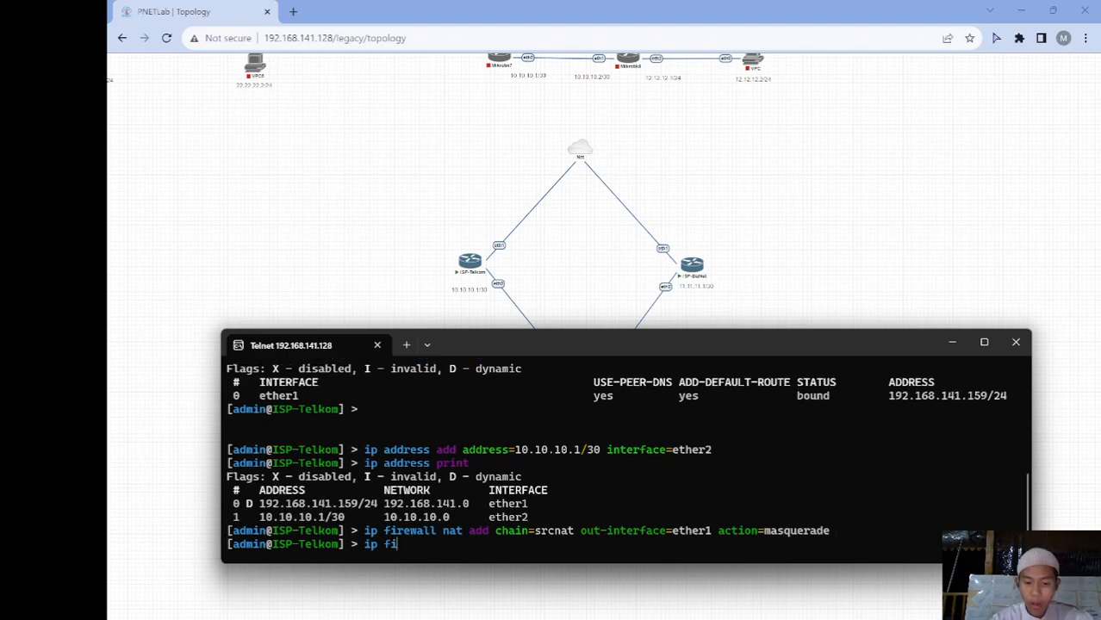
{"action": "key", "text": "Tab"}
{"action": "type", "text": "nat"}
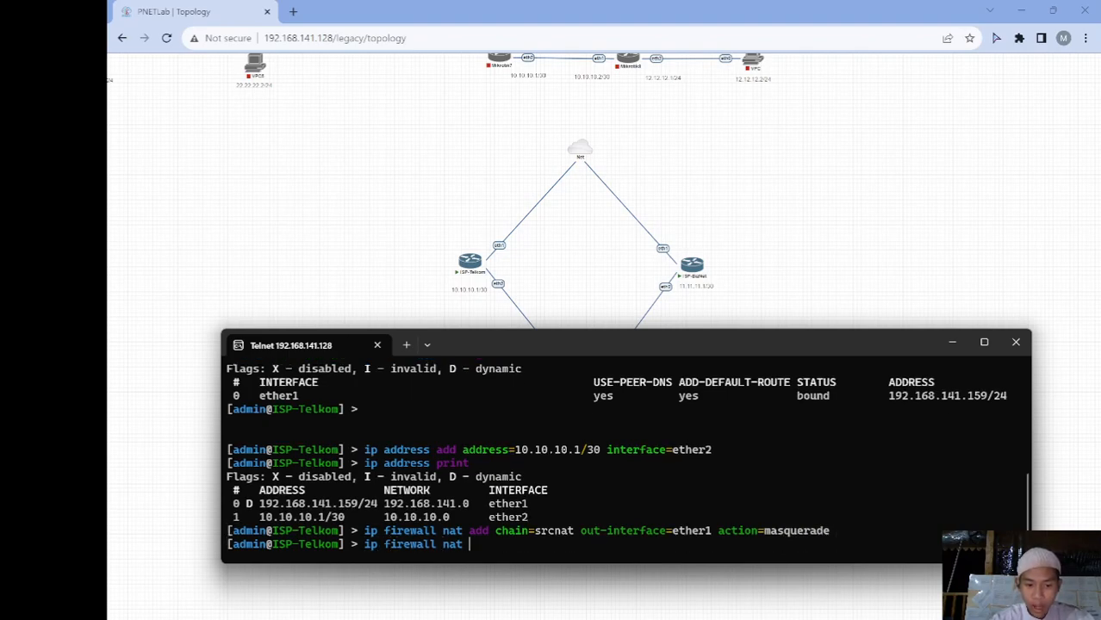
{"action": "key", "text": "Tab"}
{"action": "key", "text": "Tab"}
{"action": "type", "text": "print"}
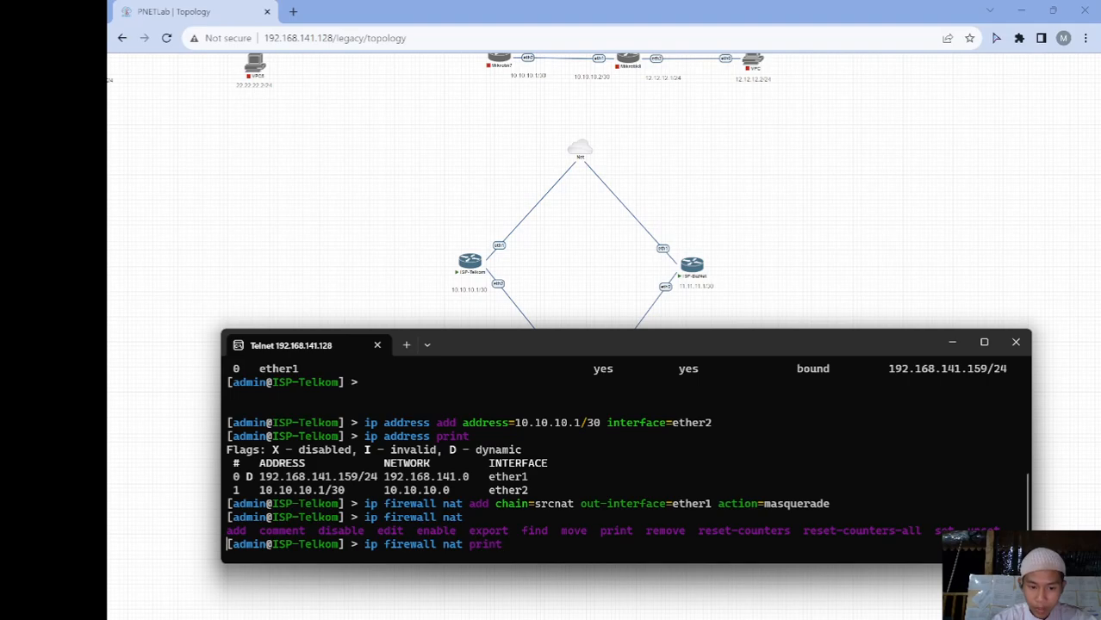
{"action": "key", "text": "Return"}
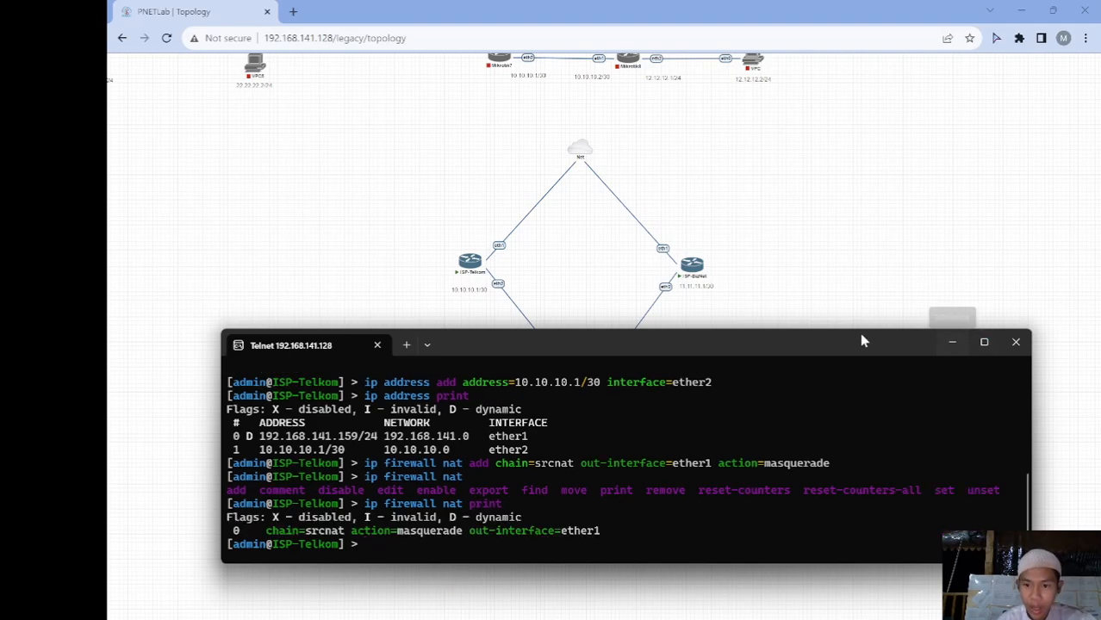
{"action": "left_click_drag", "start_coordinate": [836, 345], "coordinate": [826, 322]}
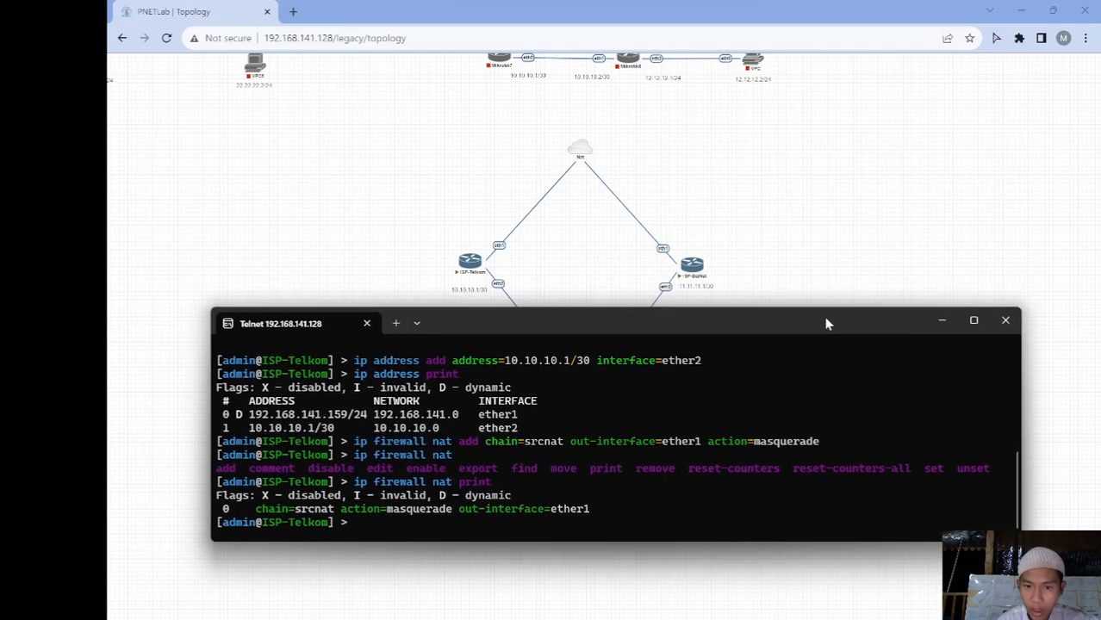
Open a Telnet console to the ISP-BizNet router node from the PNETLab topology
{"action": "left_click", "coordinate": [945, 320]}
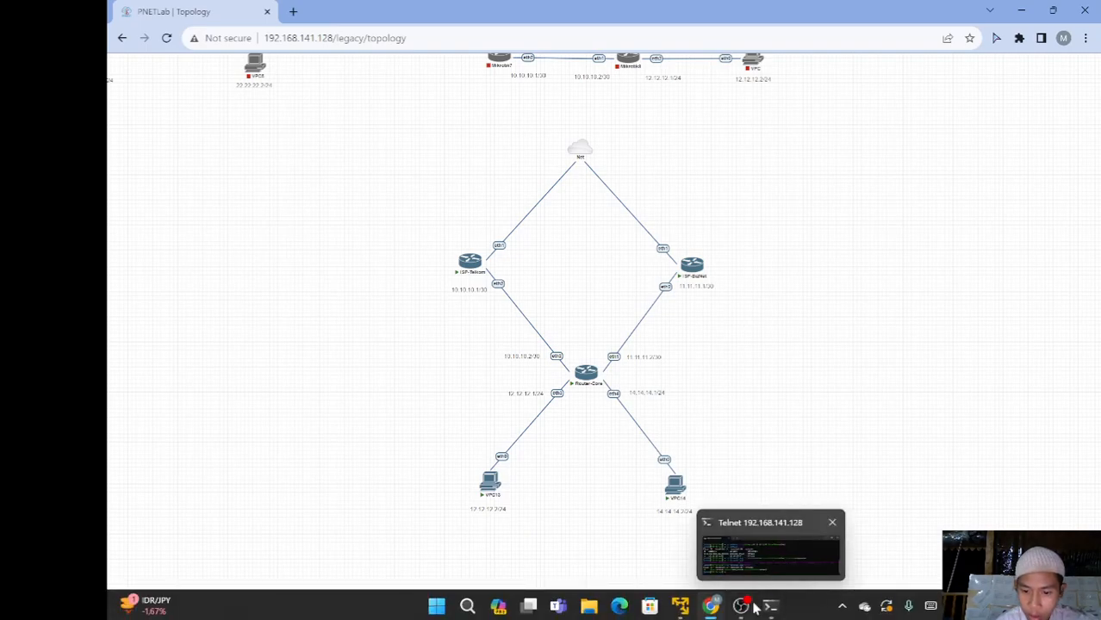
{"action": "left_click", "coordinate": [693, 266]}
{"action": "left_click", "coordinate": [620, 140]}
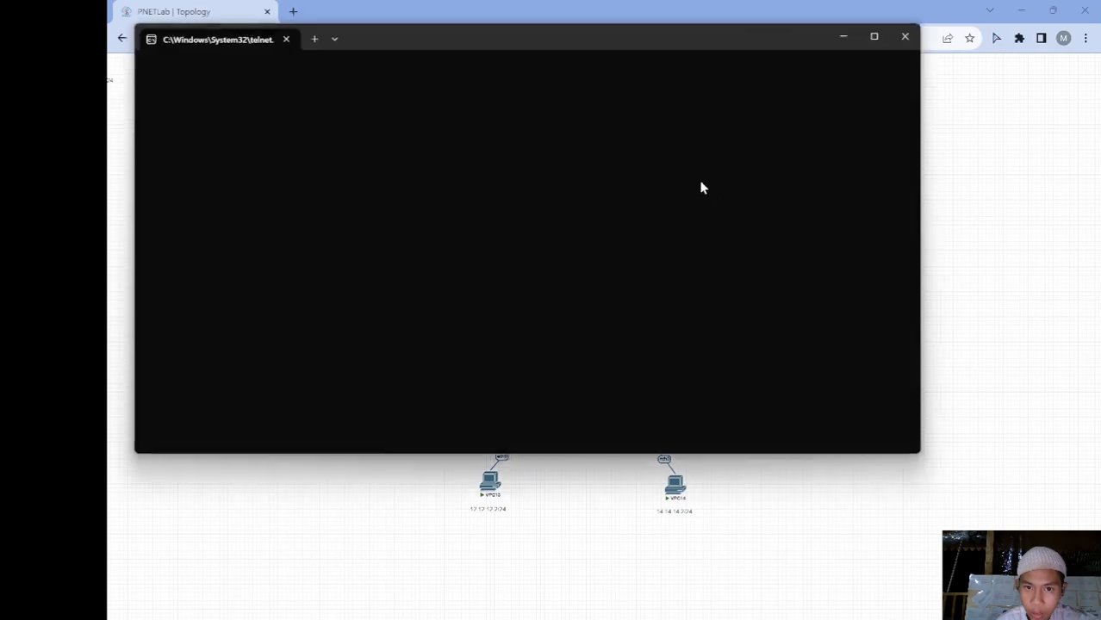
{"action": "left_click", "coordinate": [946, 205]}
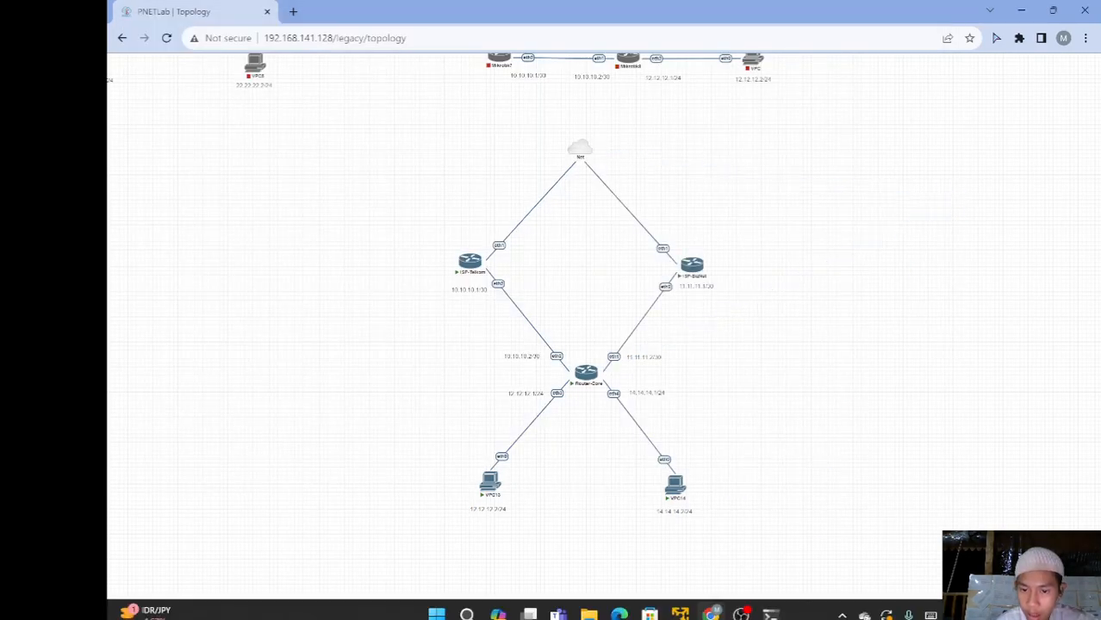
{"action": "mouse_move", "coordinate": [779, 607]}
{"action": "left_click", "coordinate": [841, 537]}
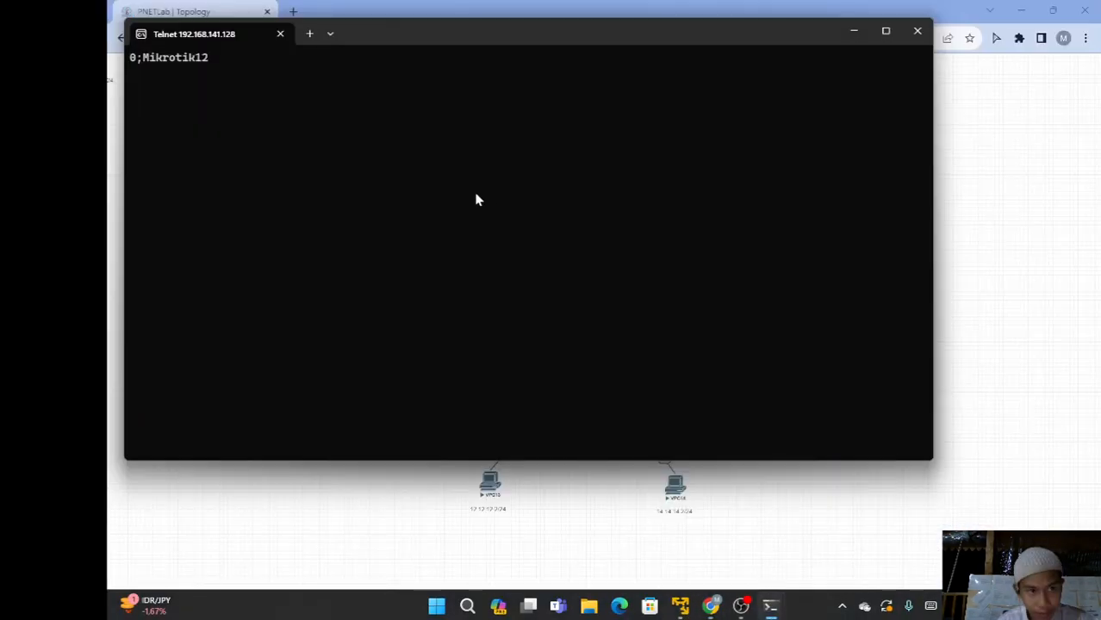
Log in as admin, decline the license, and set the router identity to ISP-BizNet
{"action": "key", "text": "Return"}
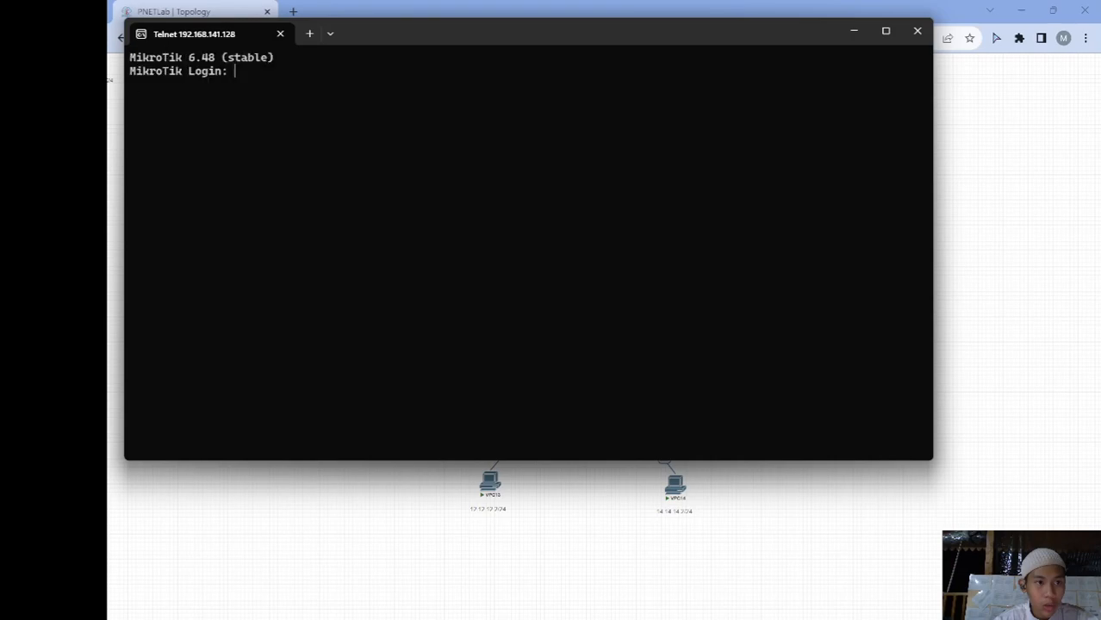
{"action": "type", "text": "admin"}
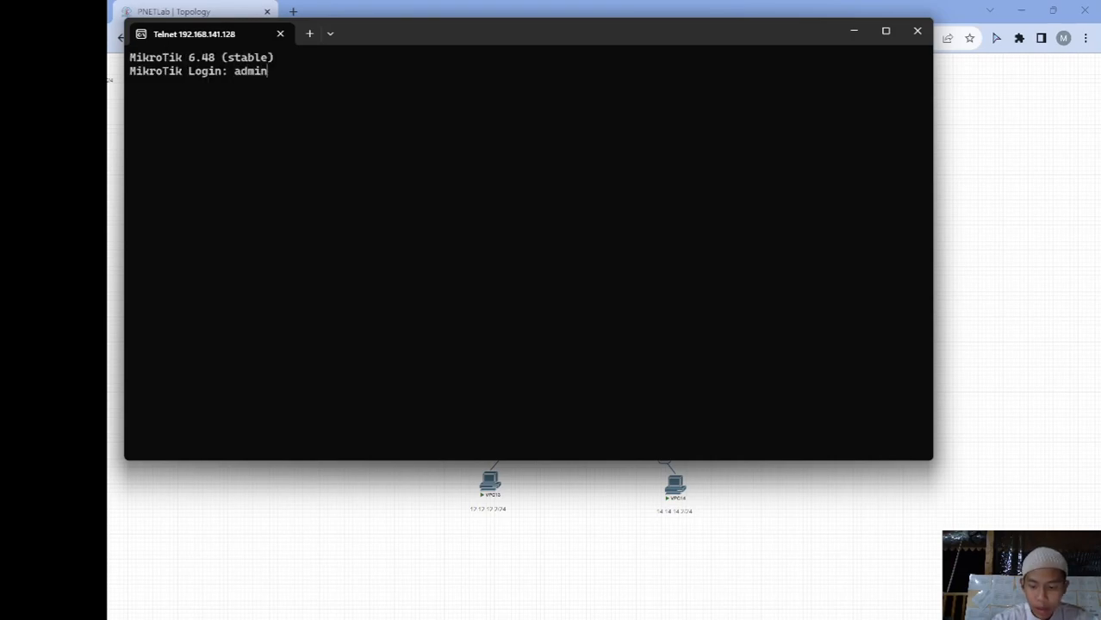
{"action": "key", "text": "Return"}
{"action": "key", "text": "Return"}
{"action": "type", "text": "n@MikroTik] > "}
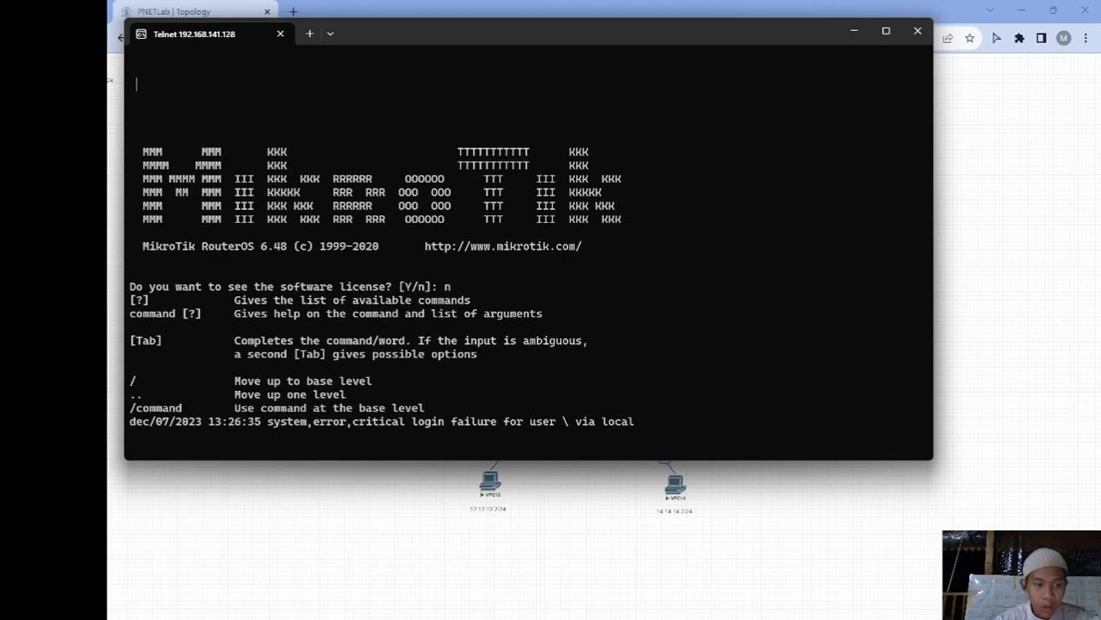
{"action": "type", "text": "system id"}
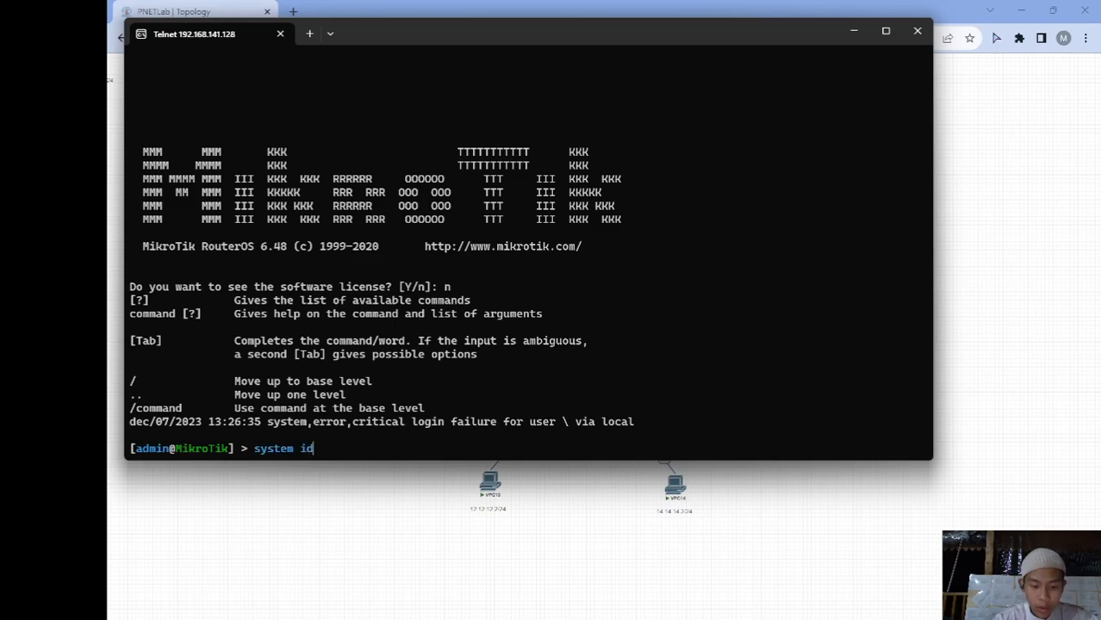
{"action": "type", "text": "entity set "}
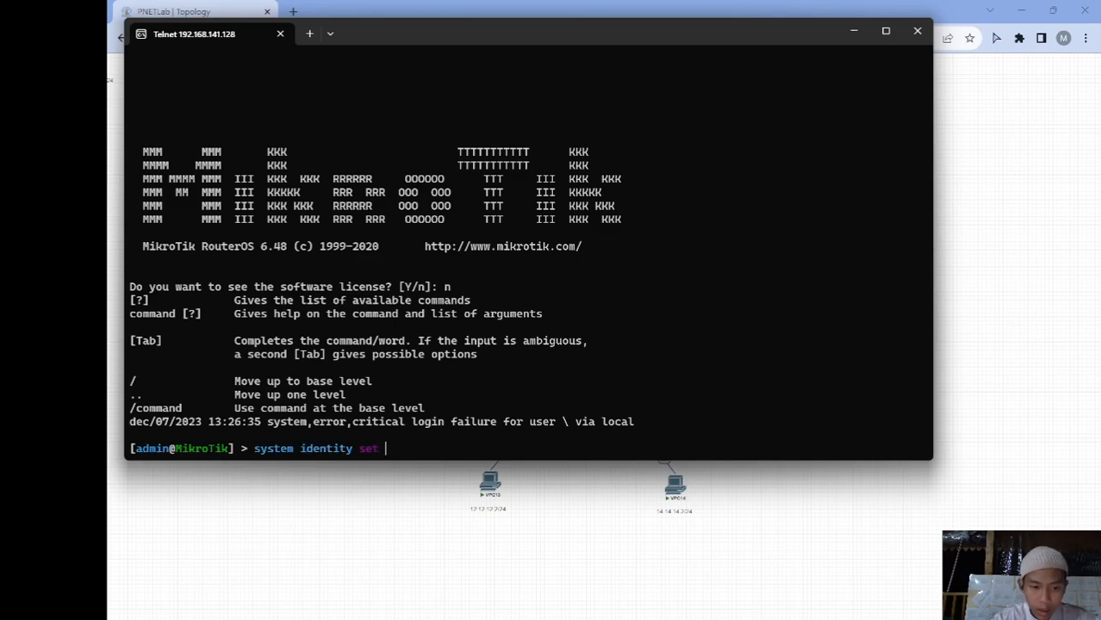
{"action": "type", "text": "name=ISP-"}
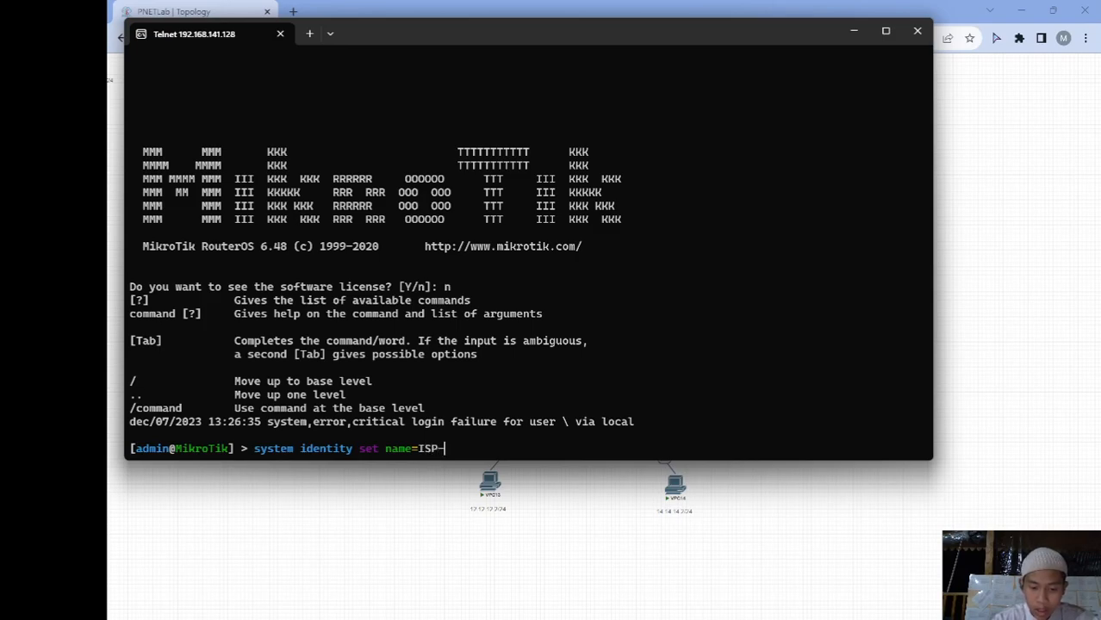
{"action": "type", "text": "B"}
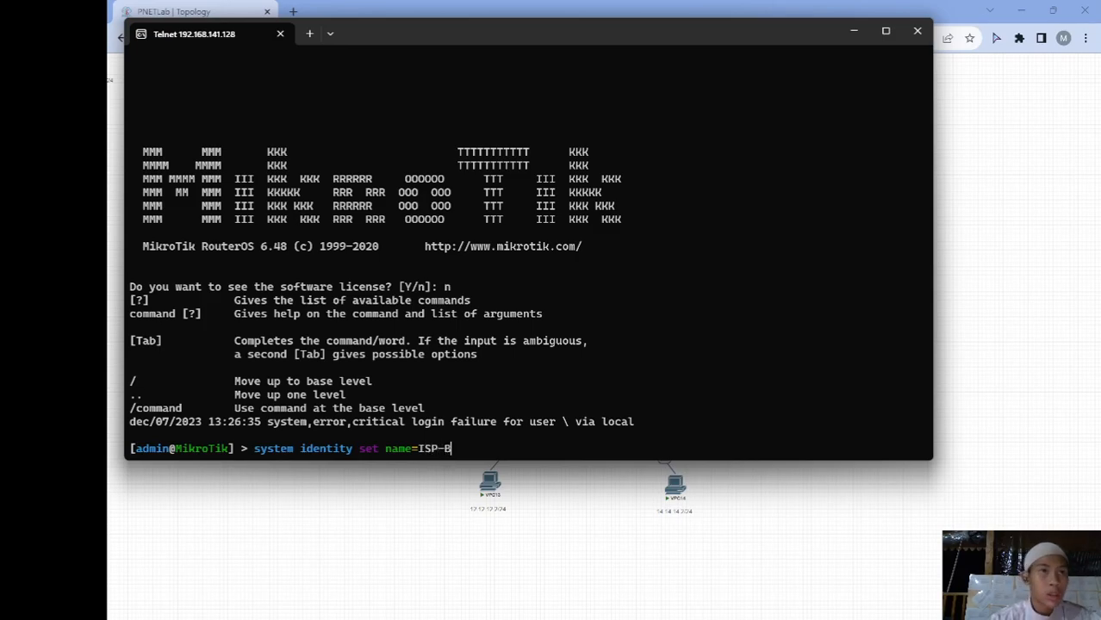
{"action": "type", "text": "izNet"}
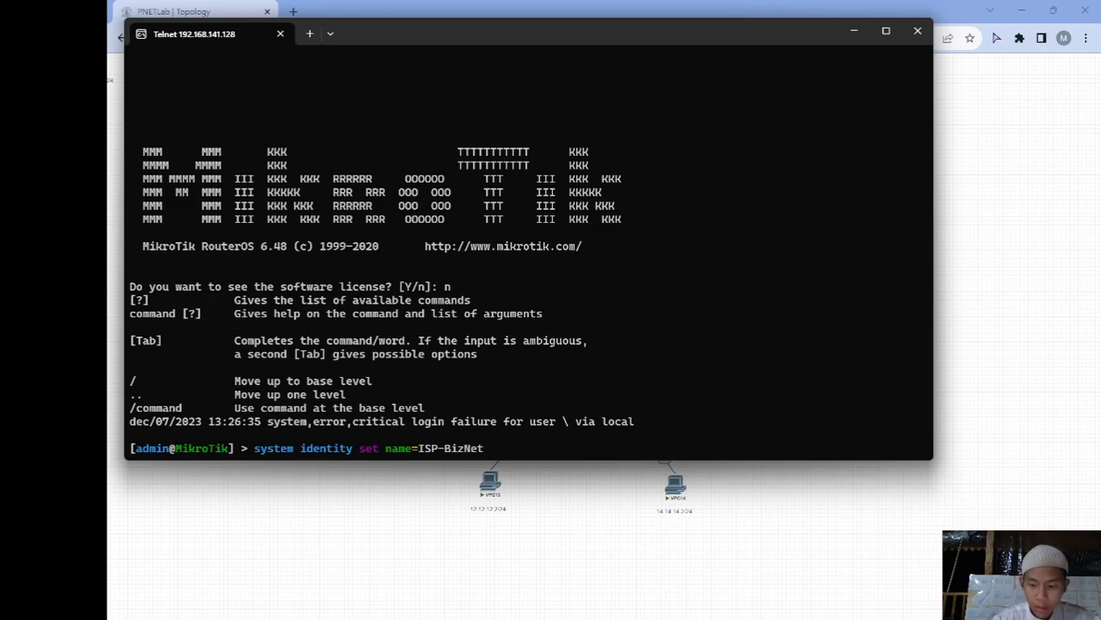
{"action": "key", "text": "Return"}
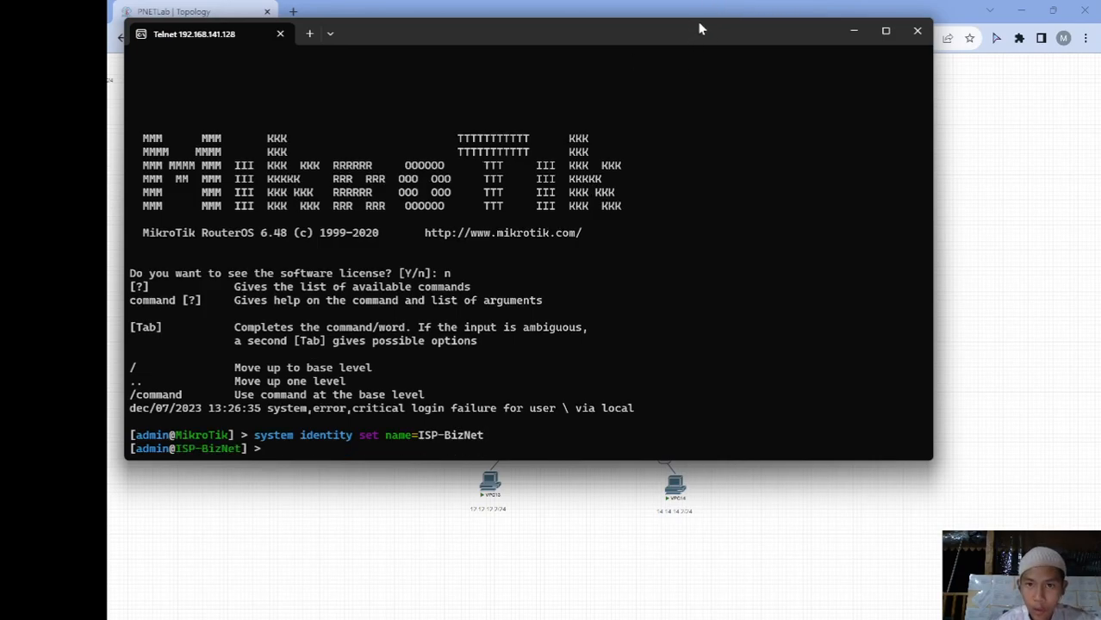
Resize the terminal and check the router's DHCP client status on ether1
{"action": "left_click_drag", "start_coordinate": [702, 19], "coordinate": [758, 325]}
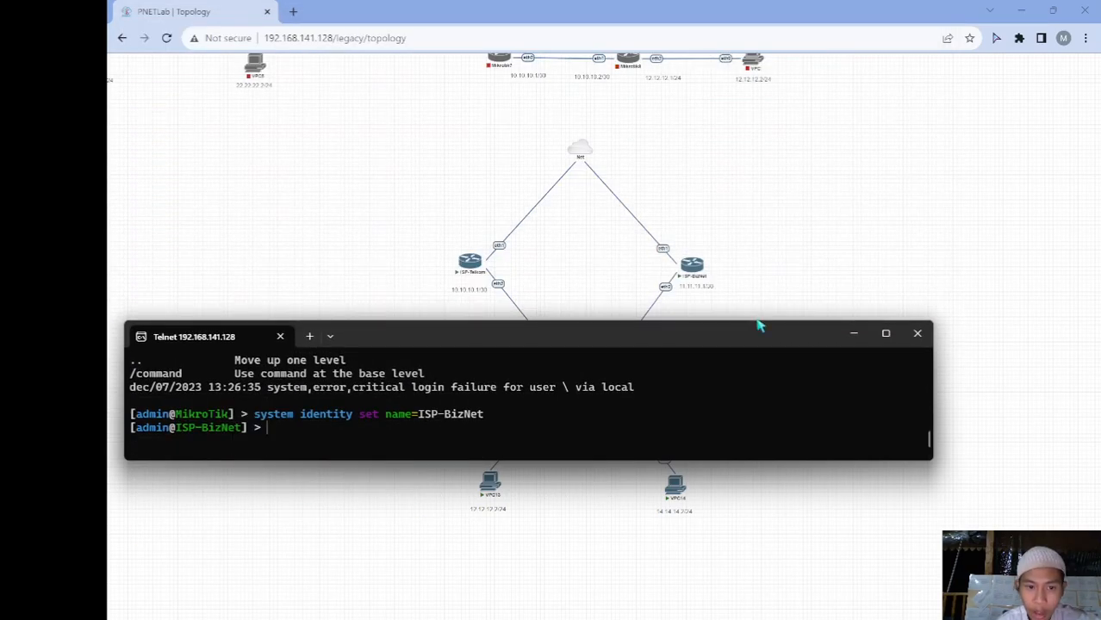
{"action": "left_click_drag", "start_coordinate": [932, 359], "coordinate": [669, 353]}
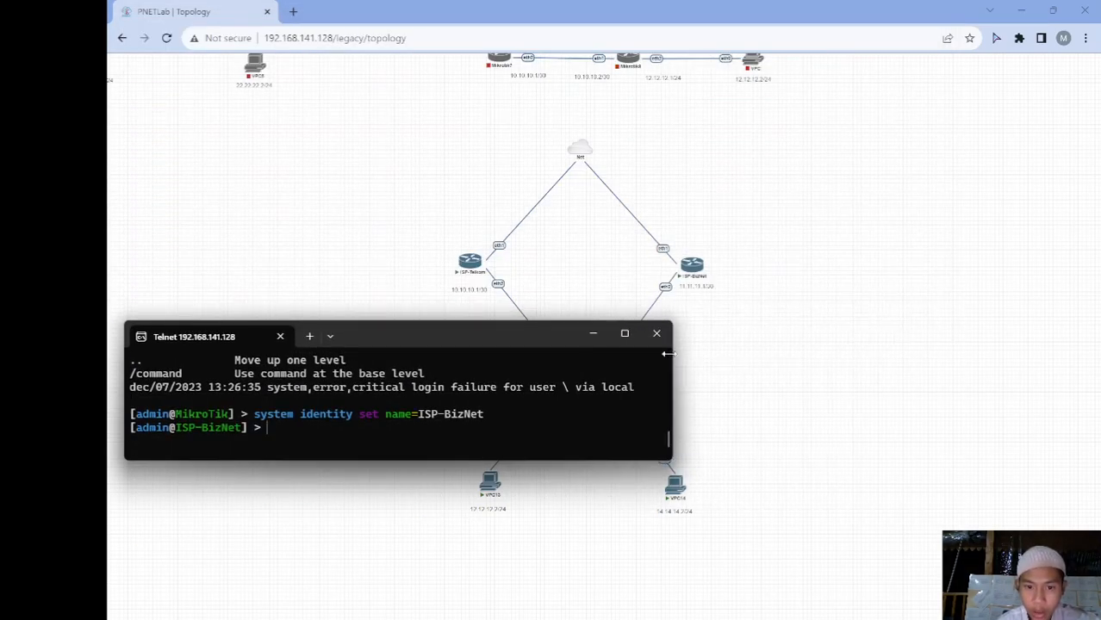
{"action": "left_click_drag", "start_coordinate": [493, 327], "coordinate": [675, 313]}
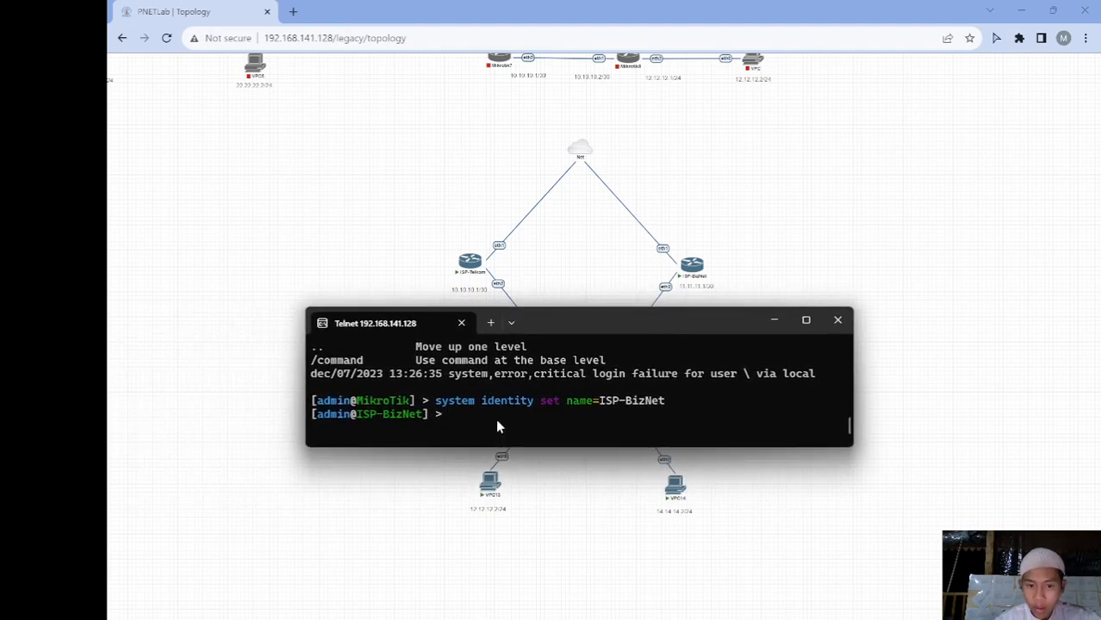
{"action": "key", "text": "Return"}
{"action": "type", "text": "ip dh"}
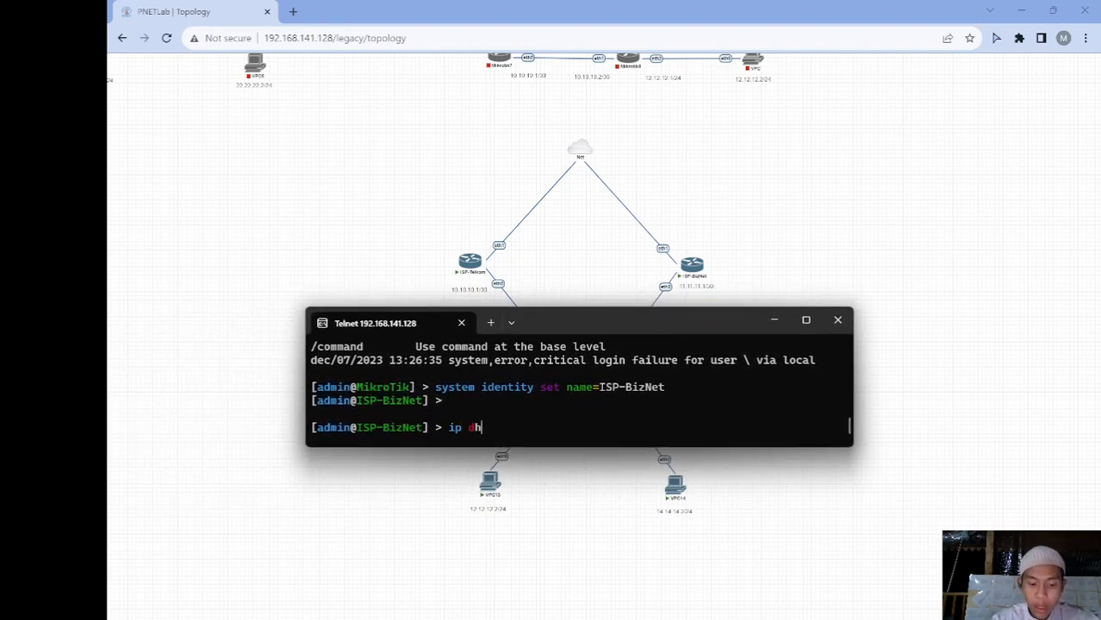
{"action": "type", "text": "cp-client p"}
{"action": "key", "text": "Return"}
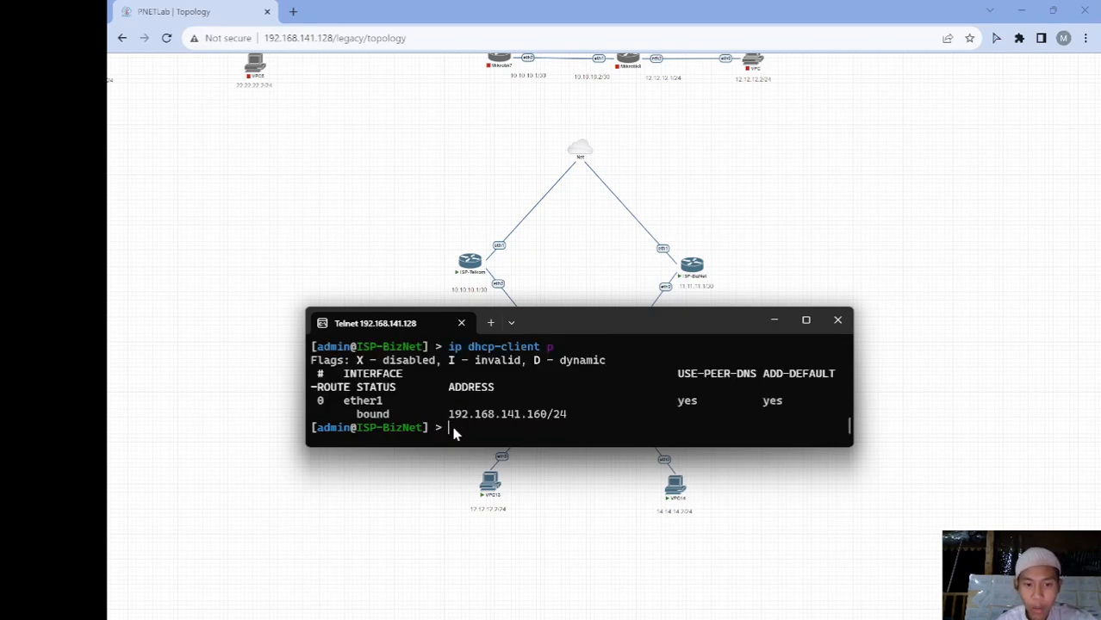
Add address 11.11.11.1/30 on ether2 and list the router's IP addresses
{"action": "type", "text": "ip address add address="}
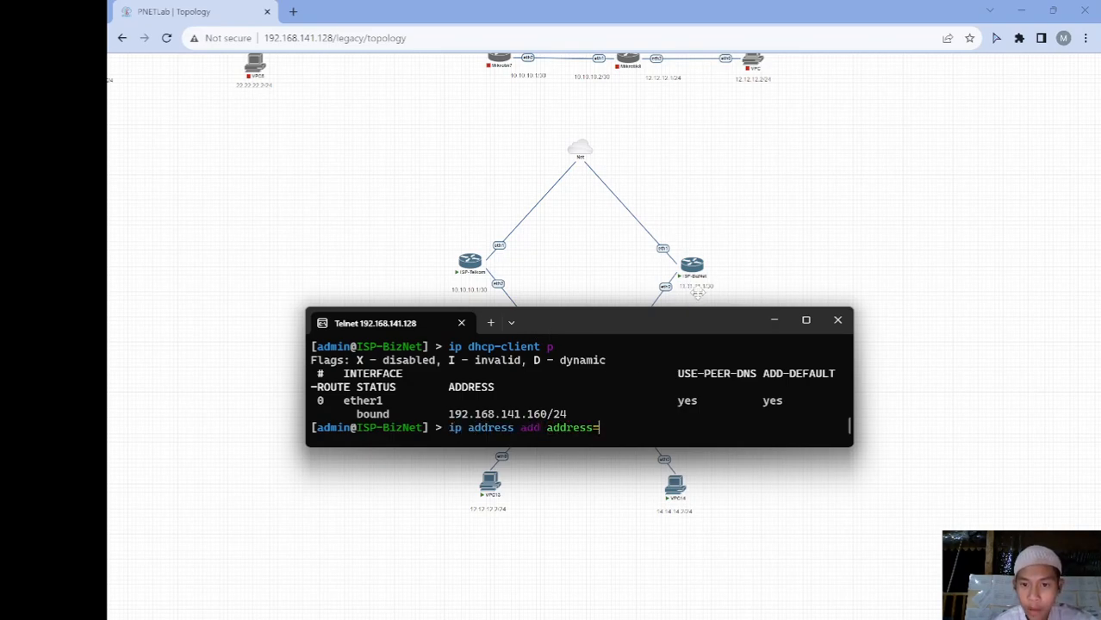
{"action": "mouse_move", "coordinate": [682, 278]}
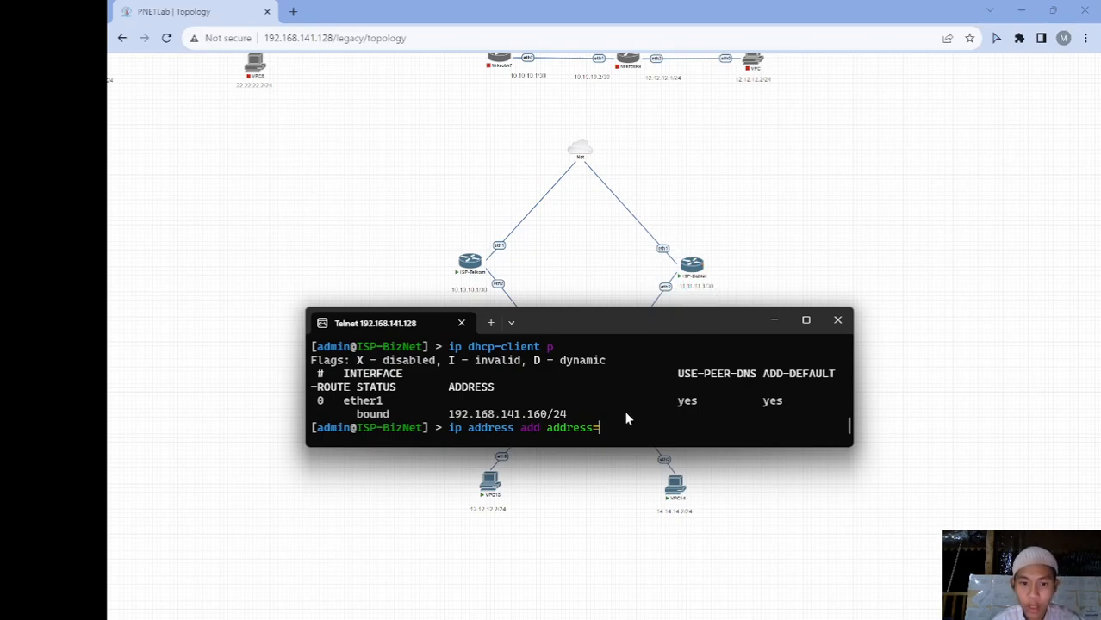
{"action": "type", "text": "11.11."}
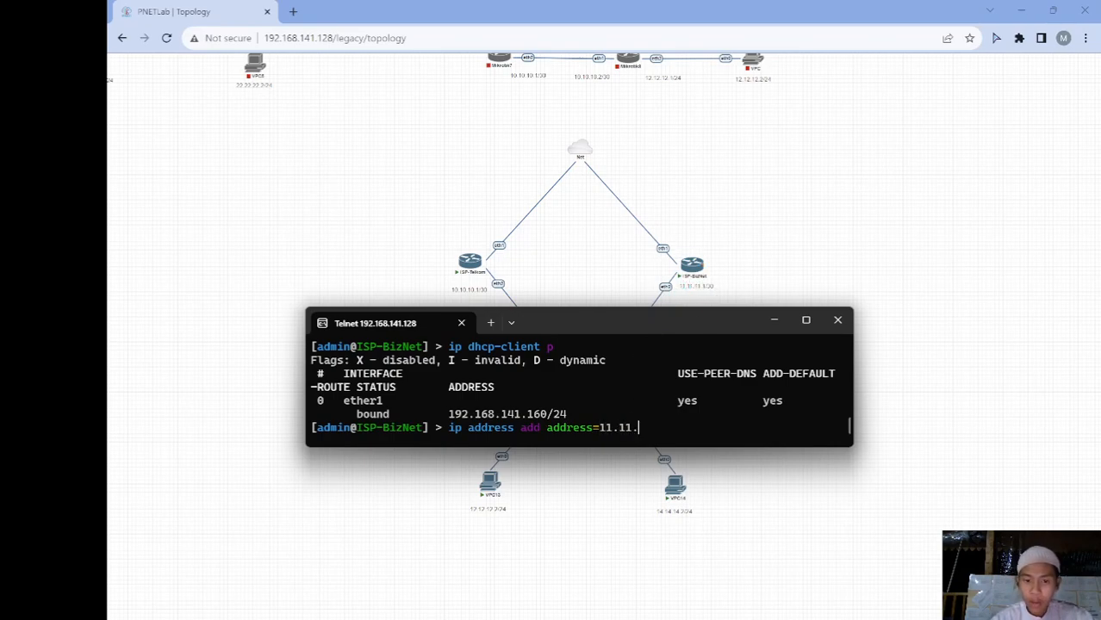
{"action": "type", "text": "11.1"}
{"action": "type", "text": "/30 in"}
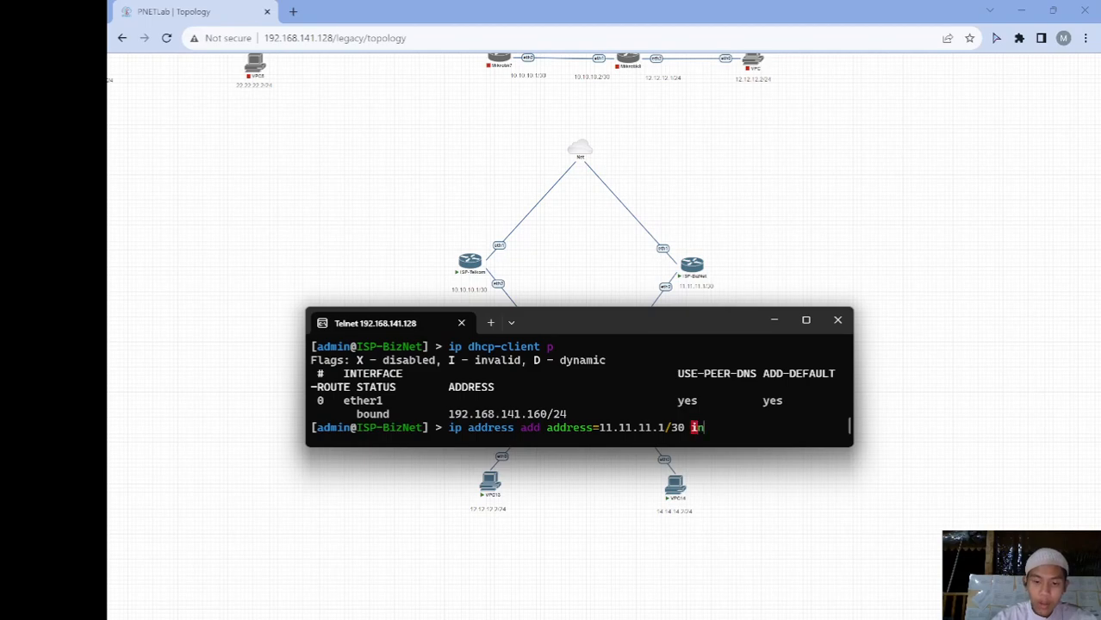
{"action": "key", "text": "Tab"}
{"action": "type", "text": "ether2"}
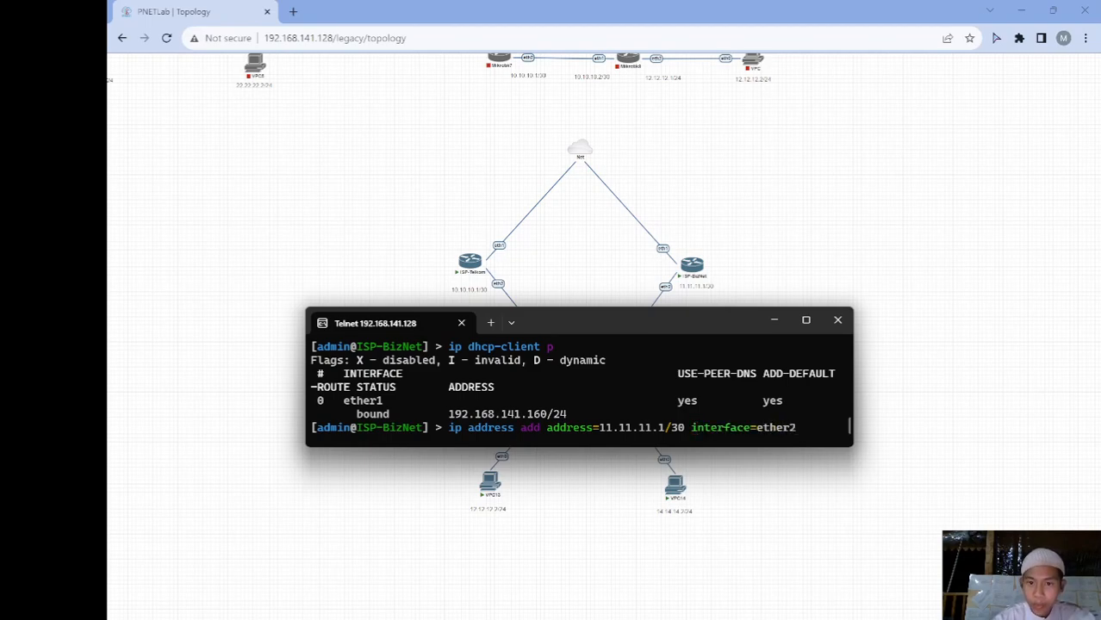
{"action": "key", "text": "Return"}
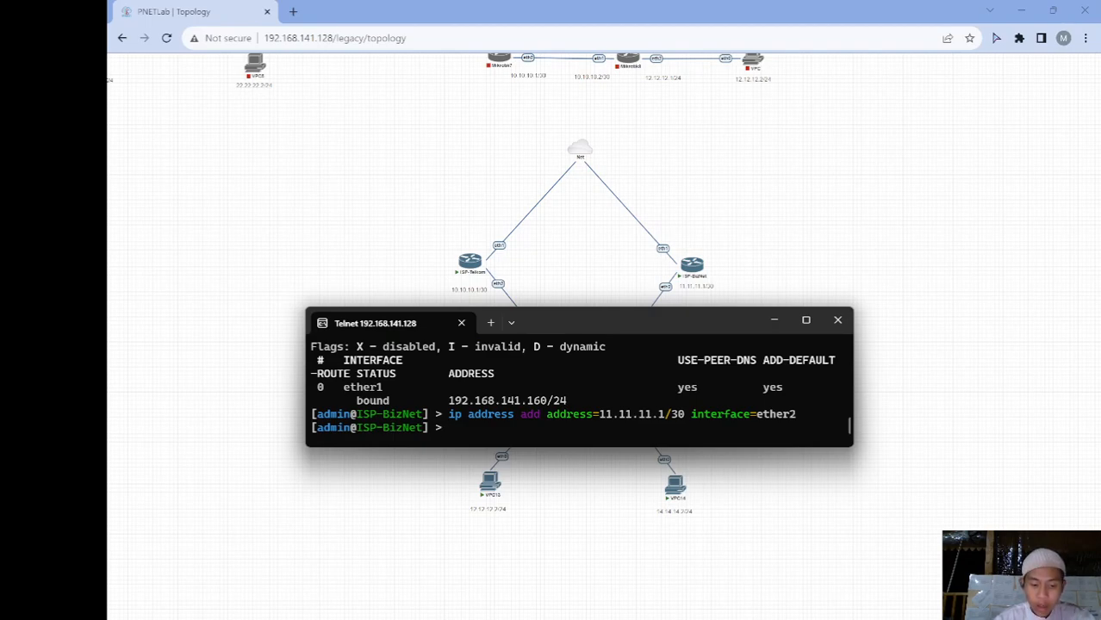
{"action": "type", "text": "ip address print"}
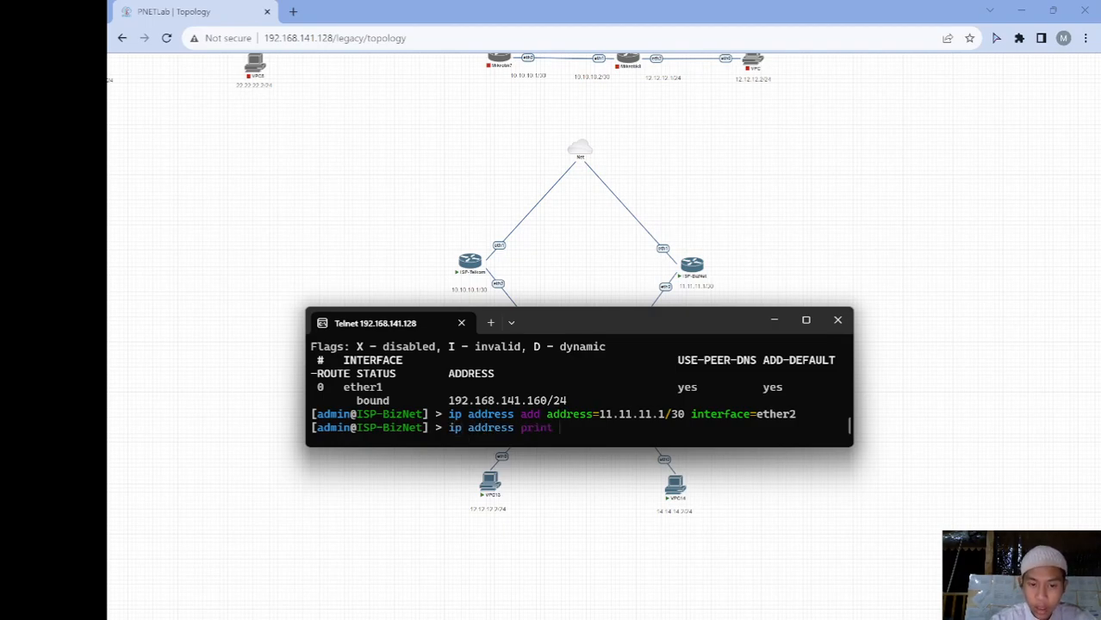
{"action": "key", "text": "Return"}
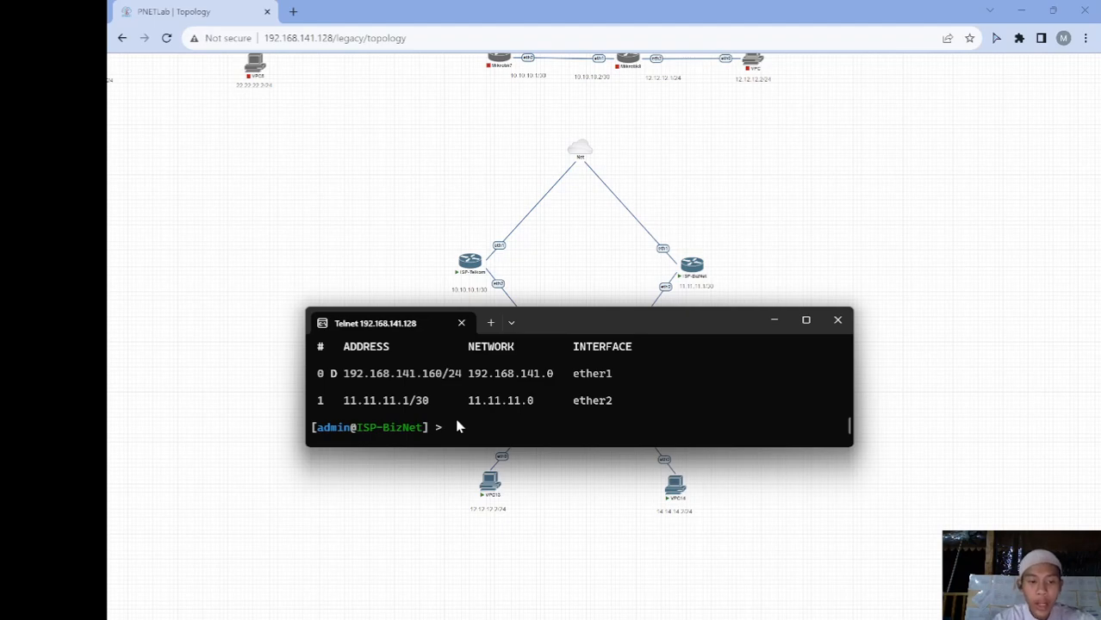
Add a srcnat masquerade rule for traffic leaving out-interface ether1
{"action": "type", "text": "ip firewall nat add c"}
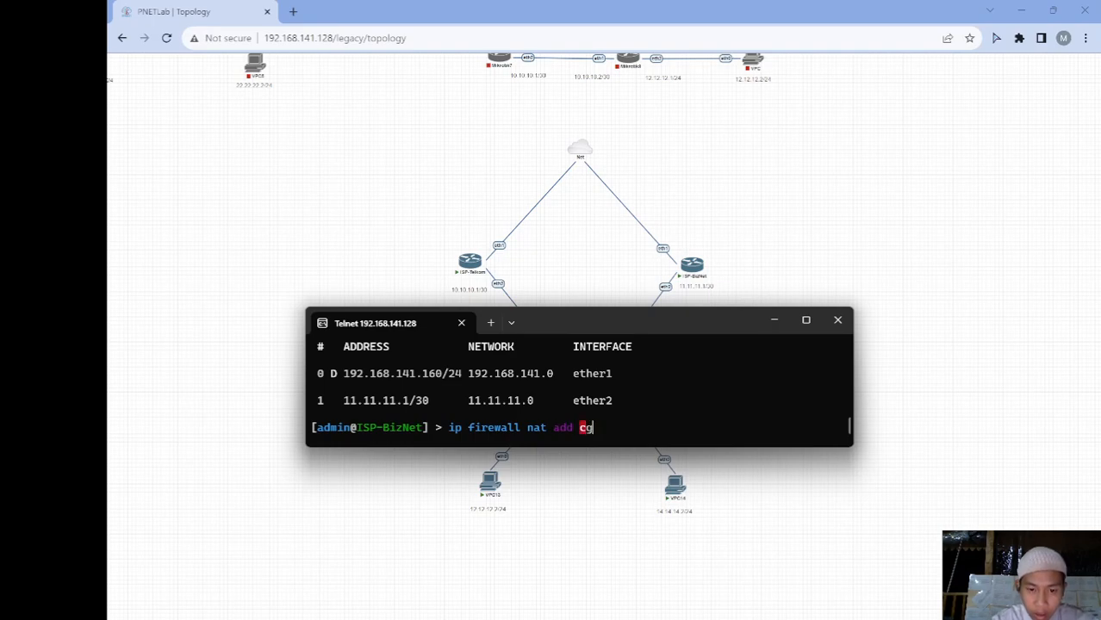
{"action": "type", "text": "hain=srcnat"}
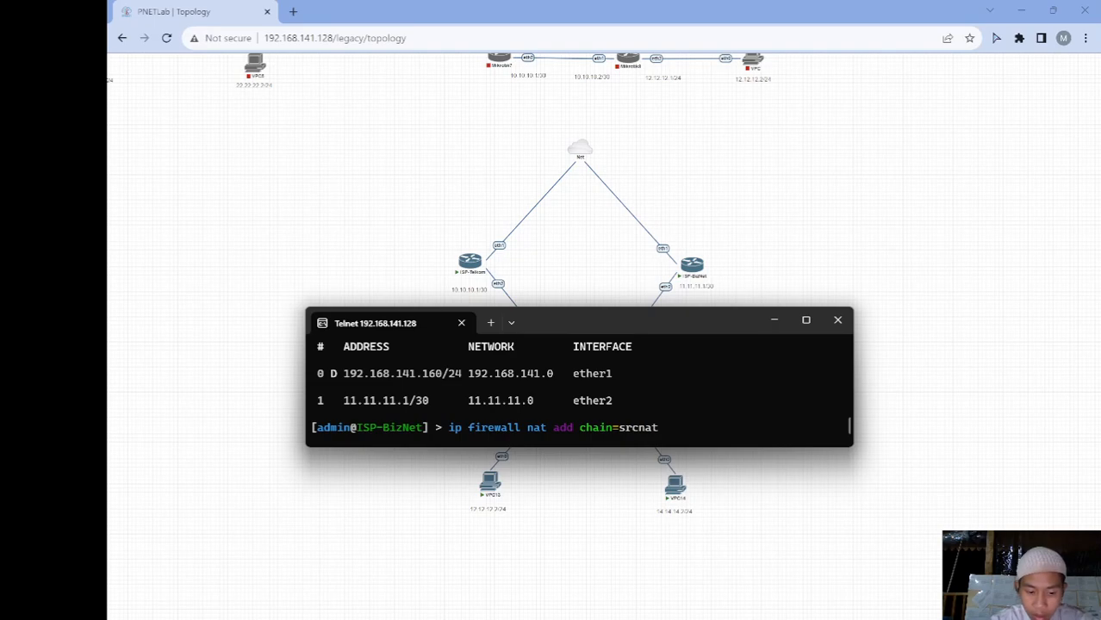
{"action": "type", "text": " out-i"}
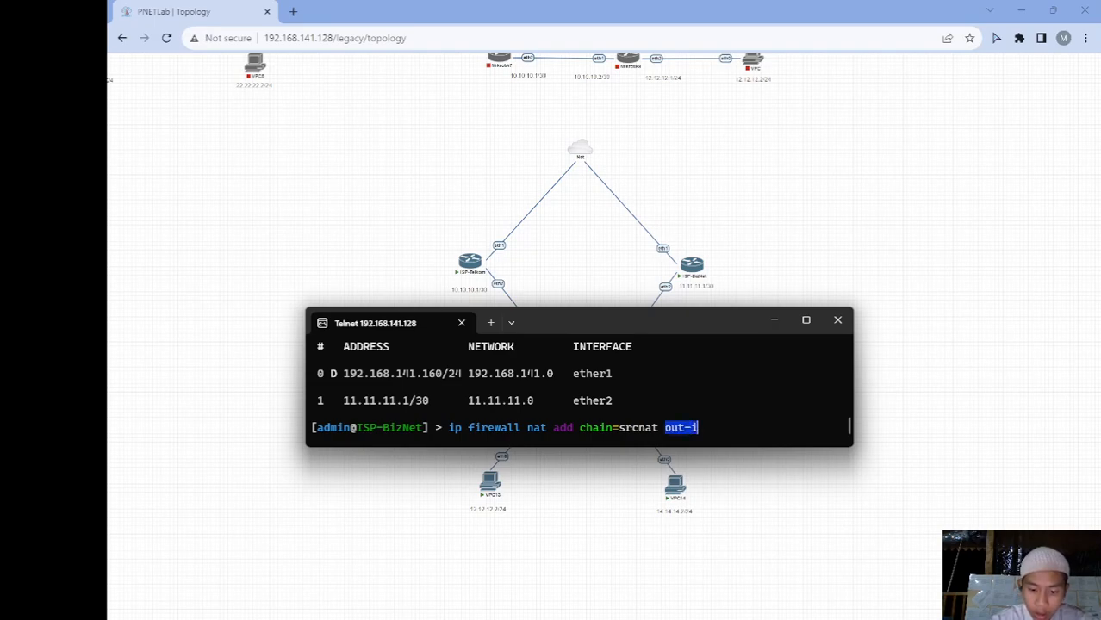
{"action": "key", "text": "Tab"}
{"action": "type", "text": "ether1 "}
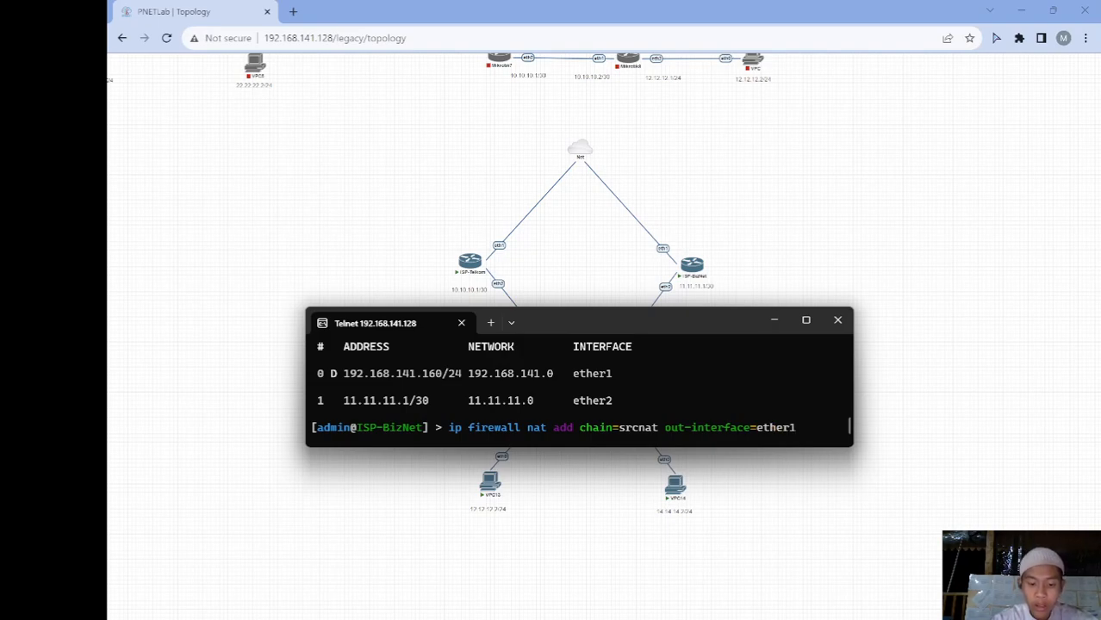
{"action": "type", "text": "actio"}
{"action": "key", "text": "Tab"}
{"action": "type", "text": "m"}
{"action": "key", "text": "Tab"}
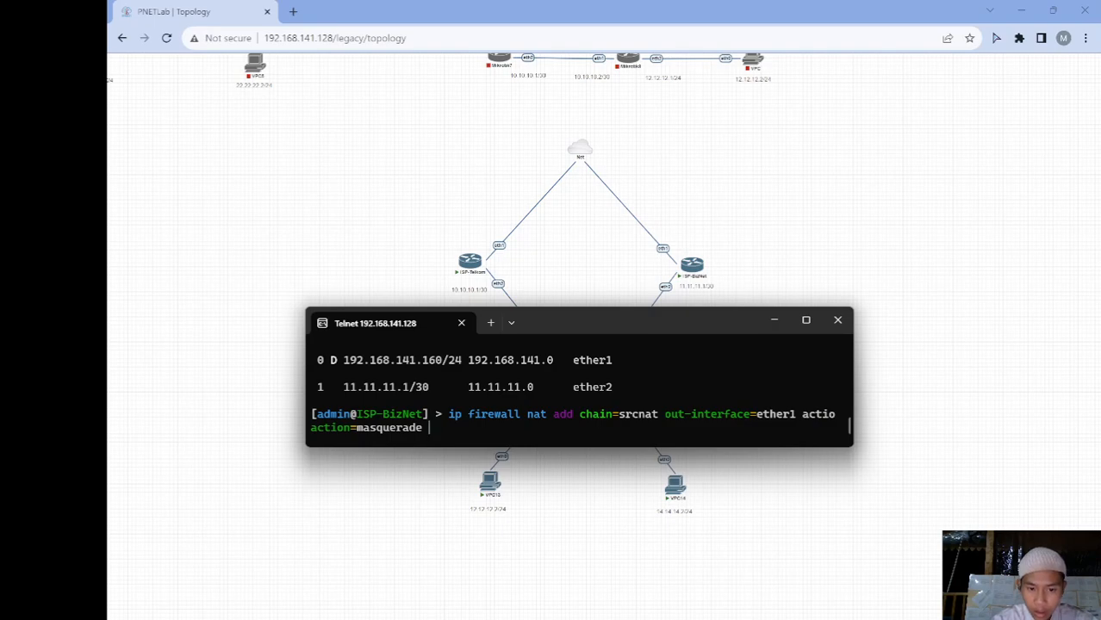
{"action": "key", "text": "Return"}
Print the NAT rules to confirm, then minimize the terminal to show the topology
{"action": "type", "text": "ip fi"}
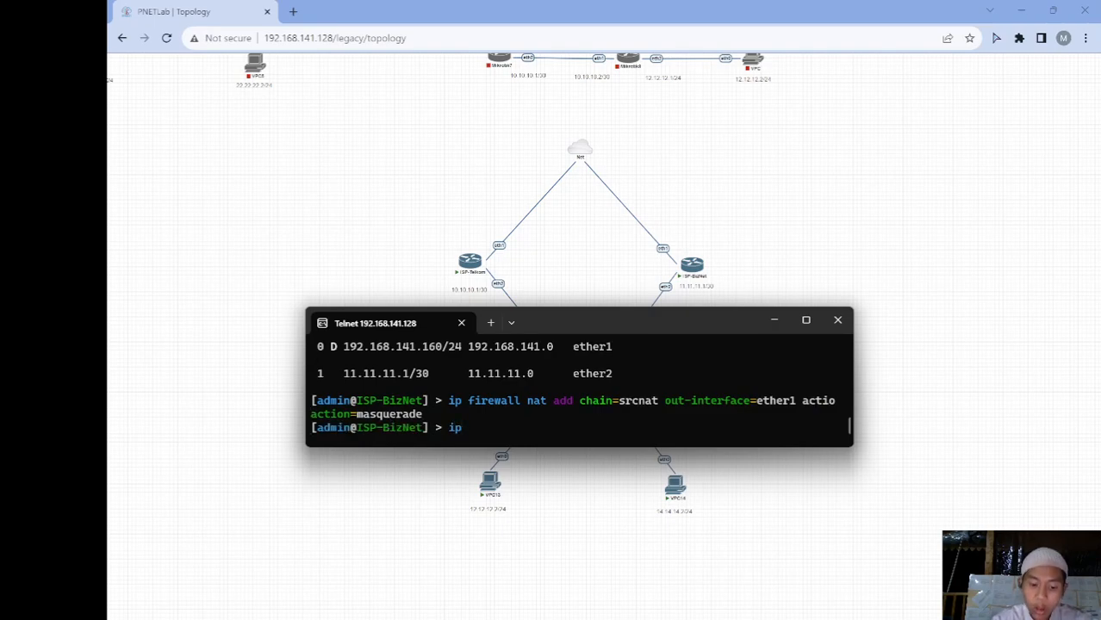
{"action": "key", "text": "Tab"}
{"action": "type", "text": "nat p"}
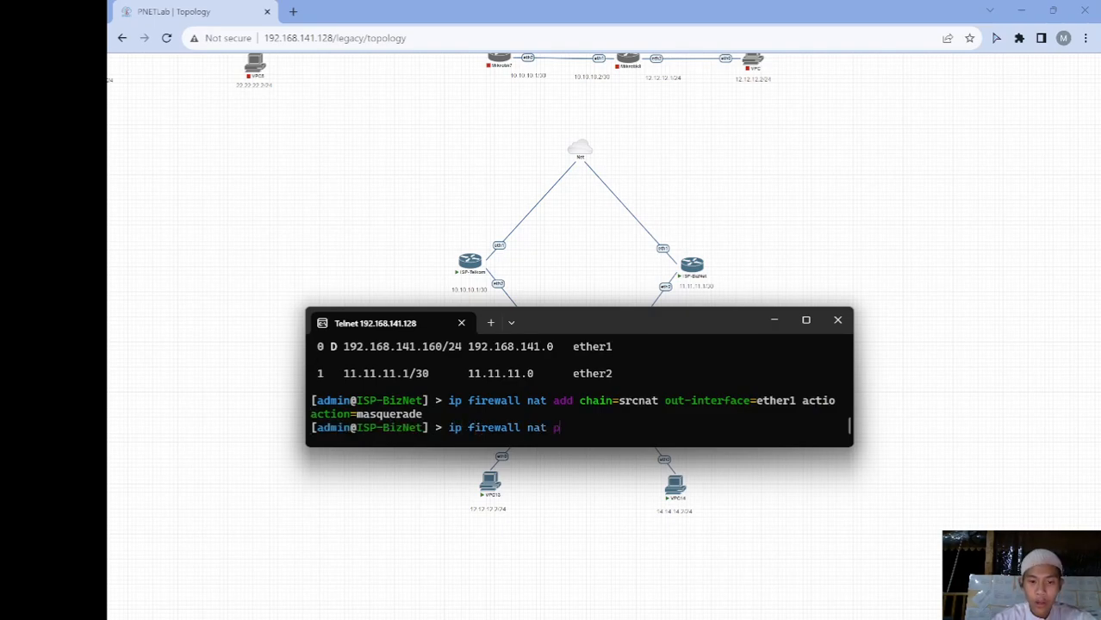
{"action": "type", "text": "rint"}
{"action": "key", "text": "Return"}
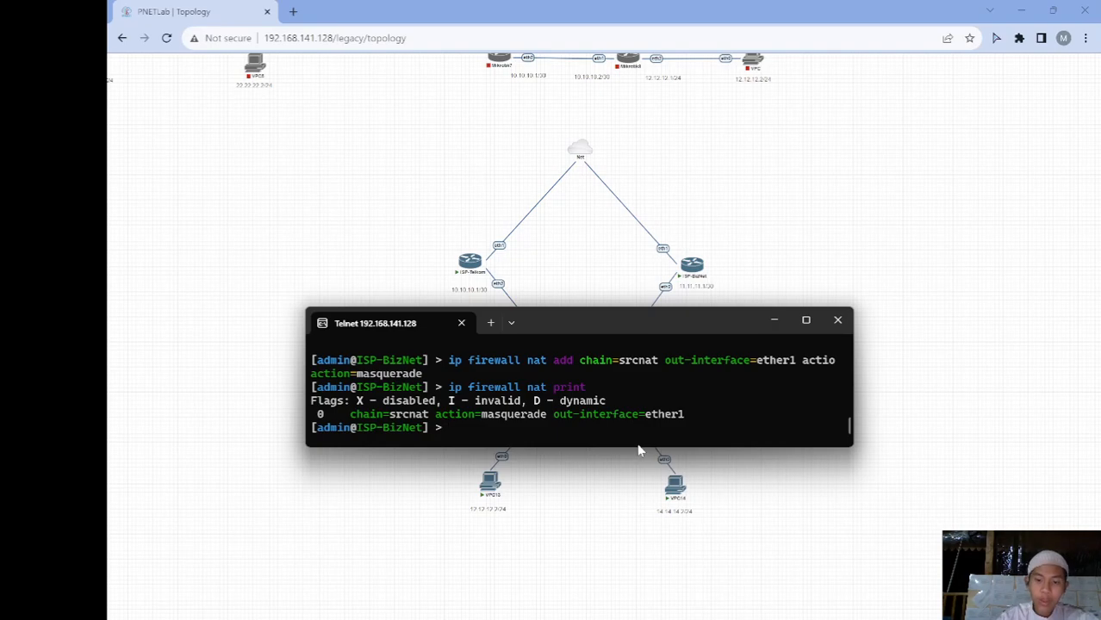
{"action": "left_click", "coordinate": [776, 322]}
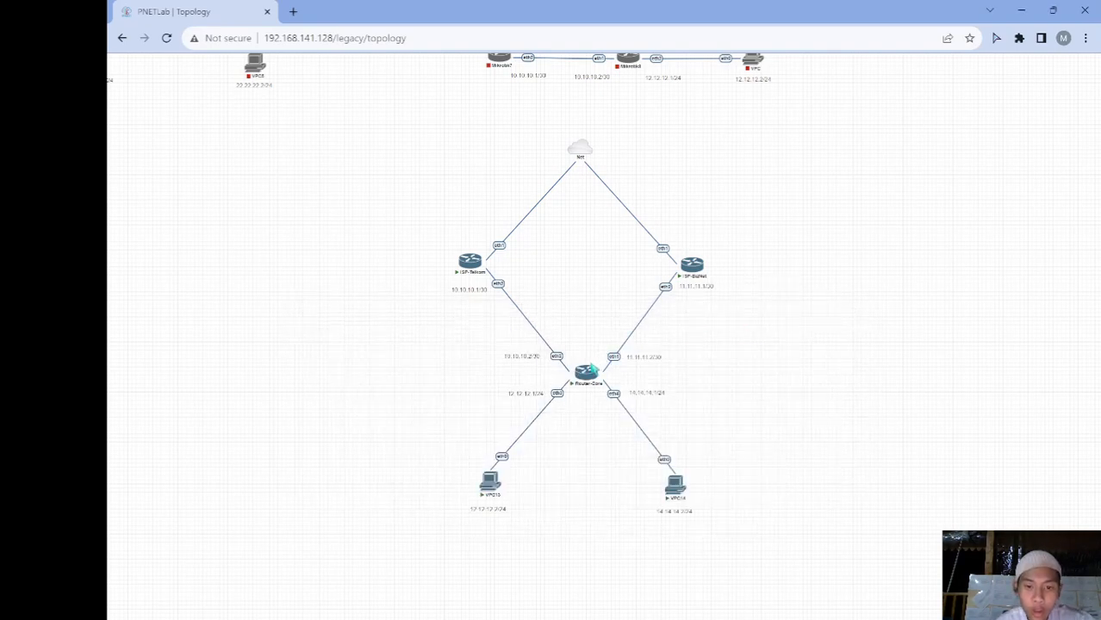
Open the Router-Core node's Telnet console from the PNETLab topology
{"action": "left_click", "coordinate": [588, 377]}
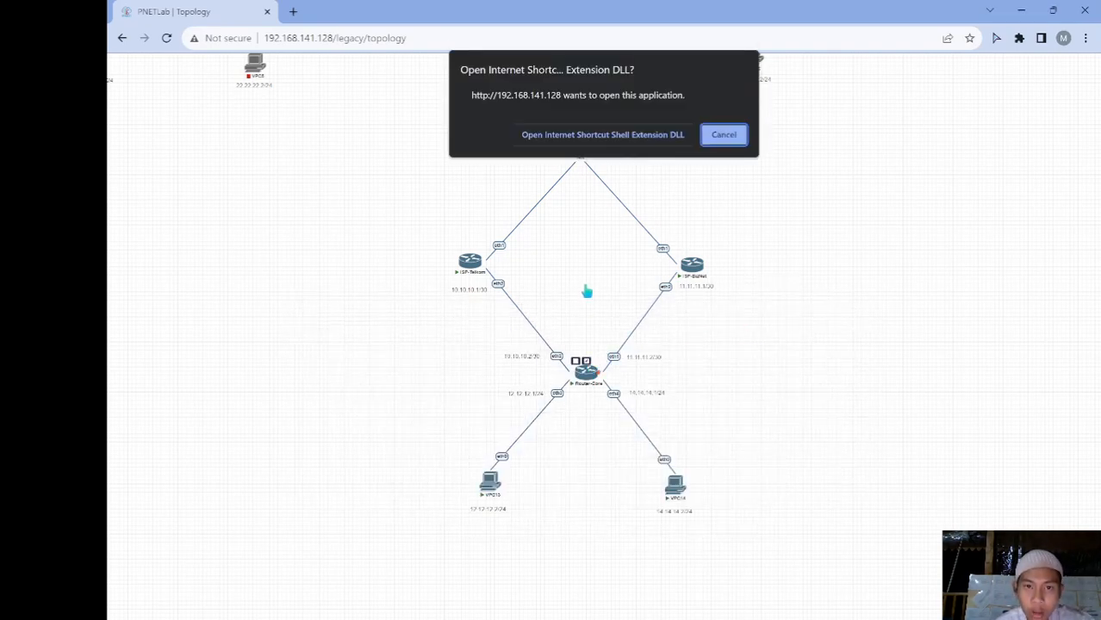
{"action": "left_click", "coordinate": [609, 133]}
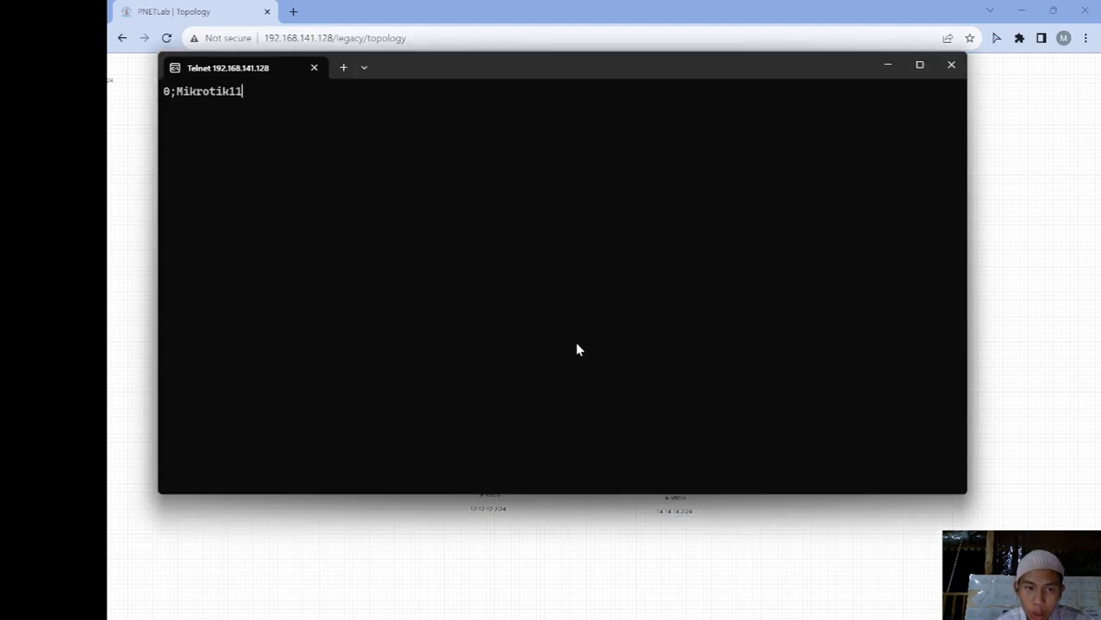
{"action": "left_click", "coordinate": [585, 512]}
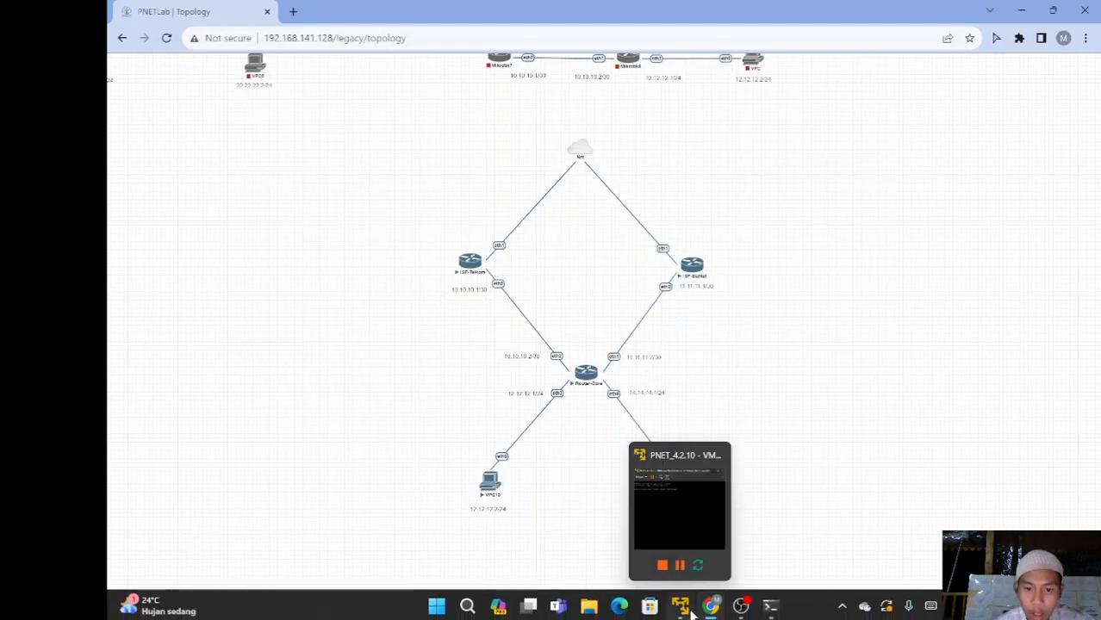
{"action": "mouse_move", "coordinate": [764, 609]}
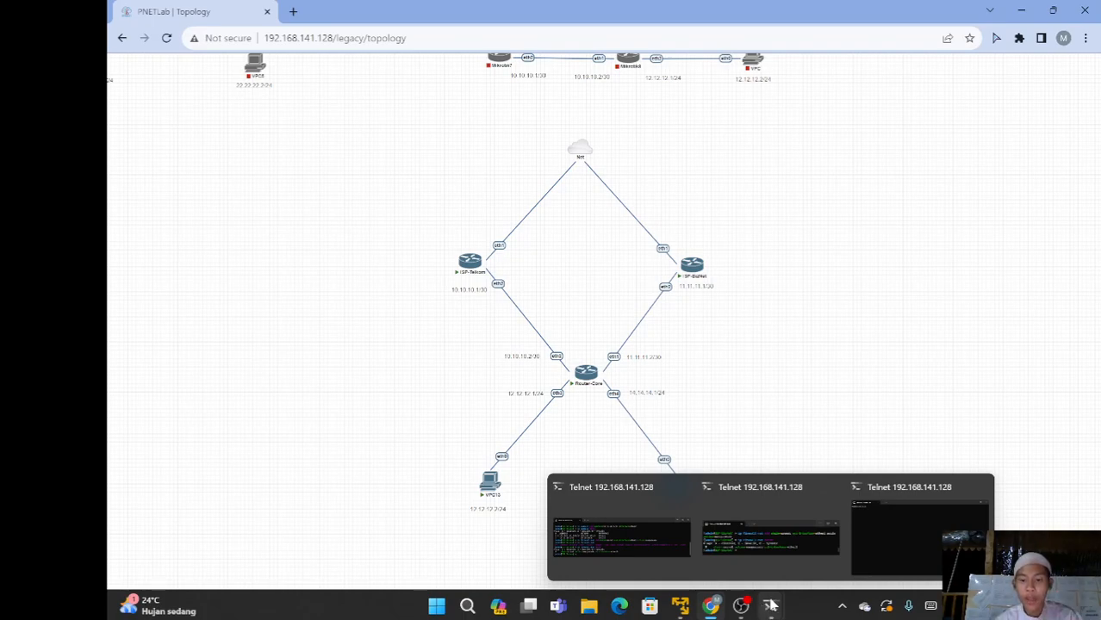
{"action": "left_click", "coordinate": [893, 550]}
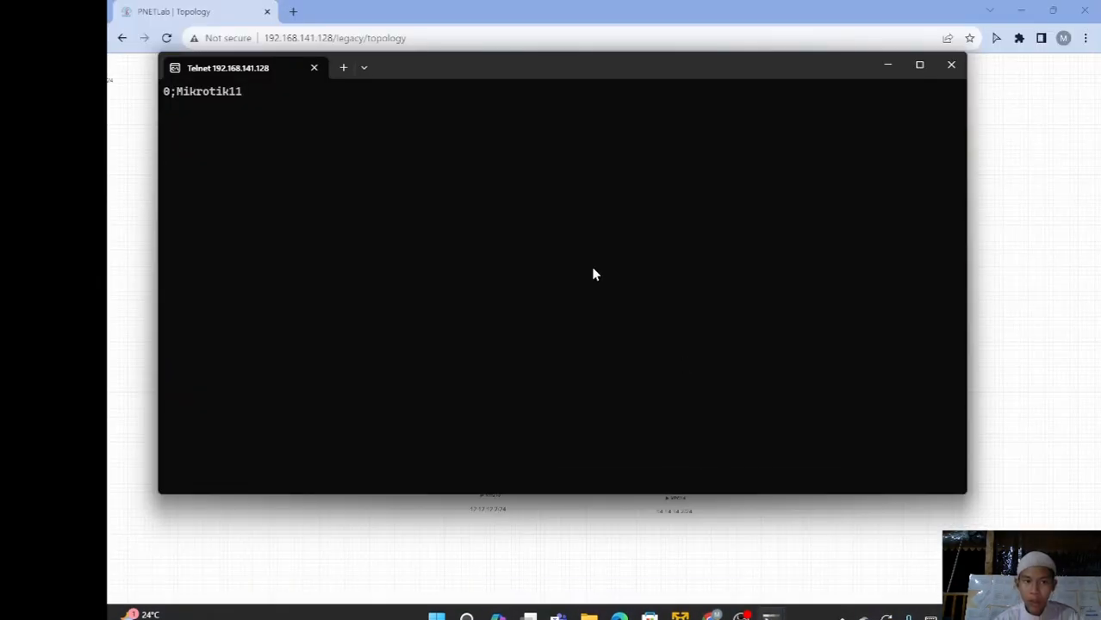
Log in as admin, decline the license, and set the router identity to Router-Core
{"action": "key", "text": "Return"}
{"action": "type", "text": "admin"}
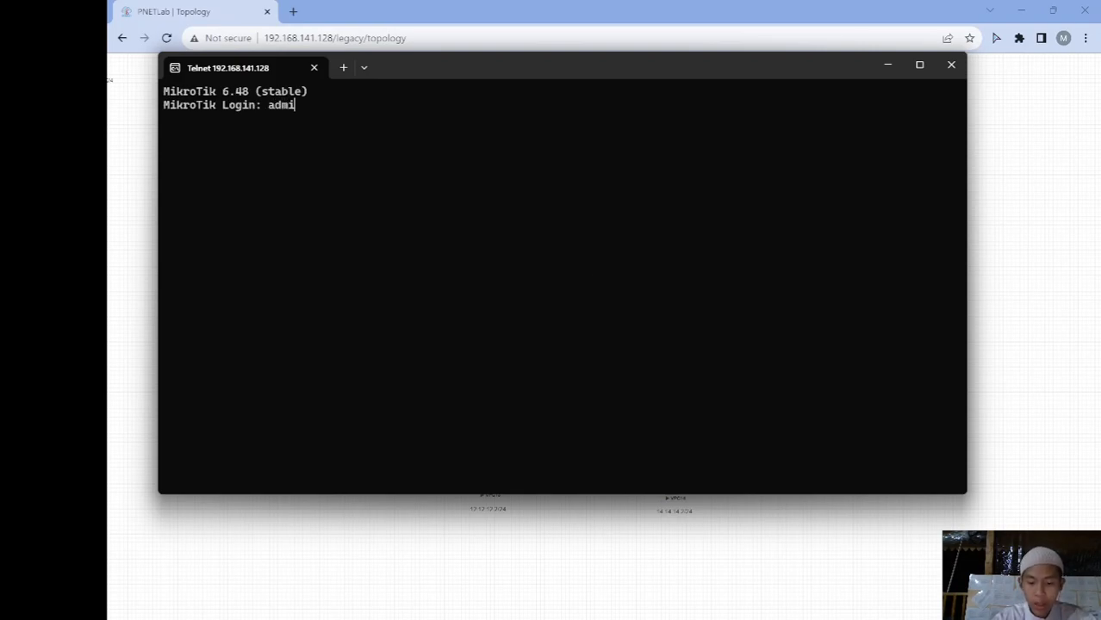
{"action": "key", "text": "Return"}
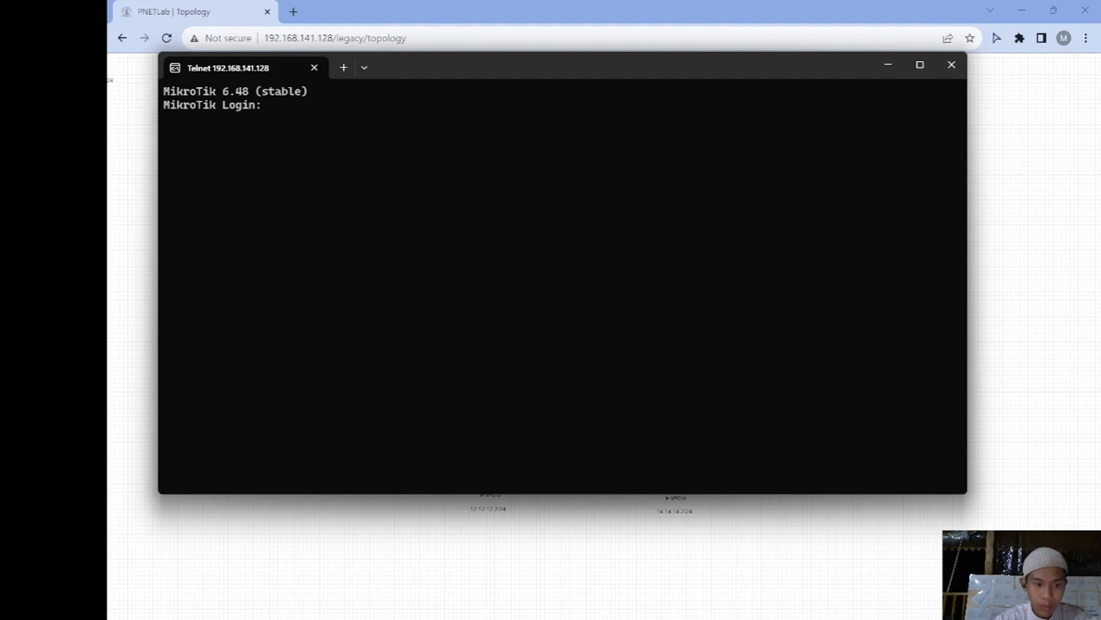
{"action": "type", "text": "admin"}
{"action": "key", "text": "Return"}
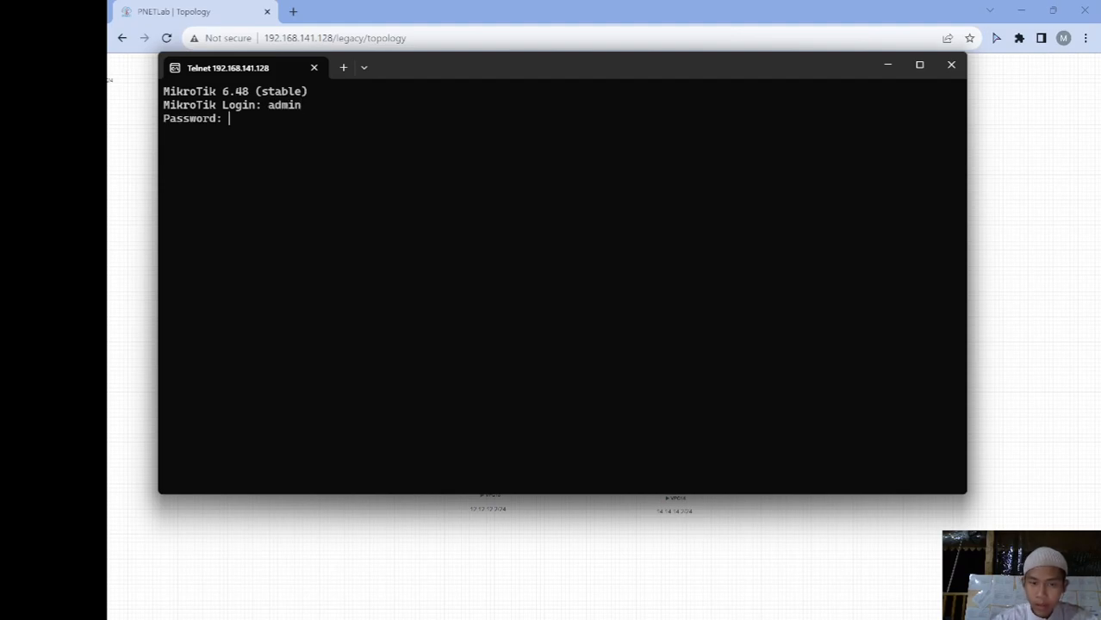
{"action": "key", "text": "Return"}
{"action": "type", "text": "n"}
{"action": "key", "text": "Return"}
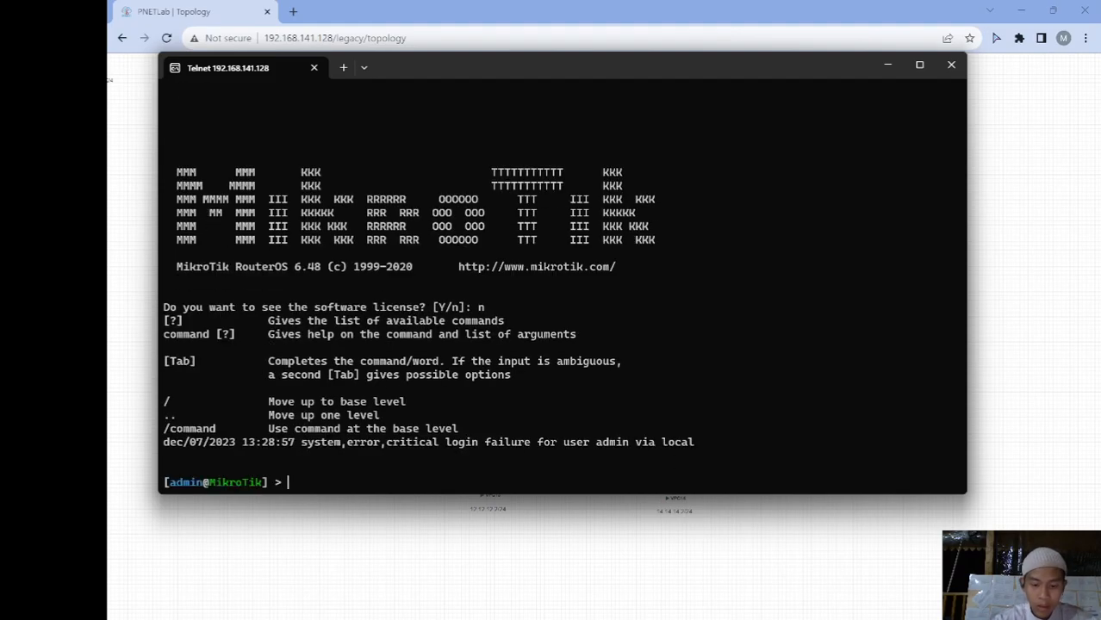
{"action": "type", "text": "system identity set name="}
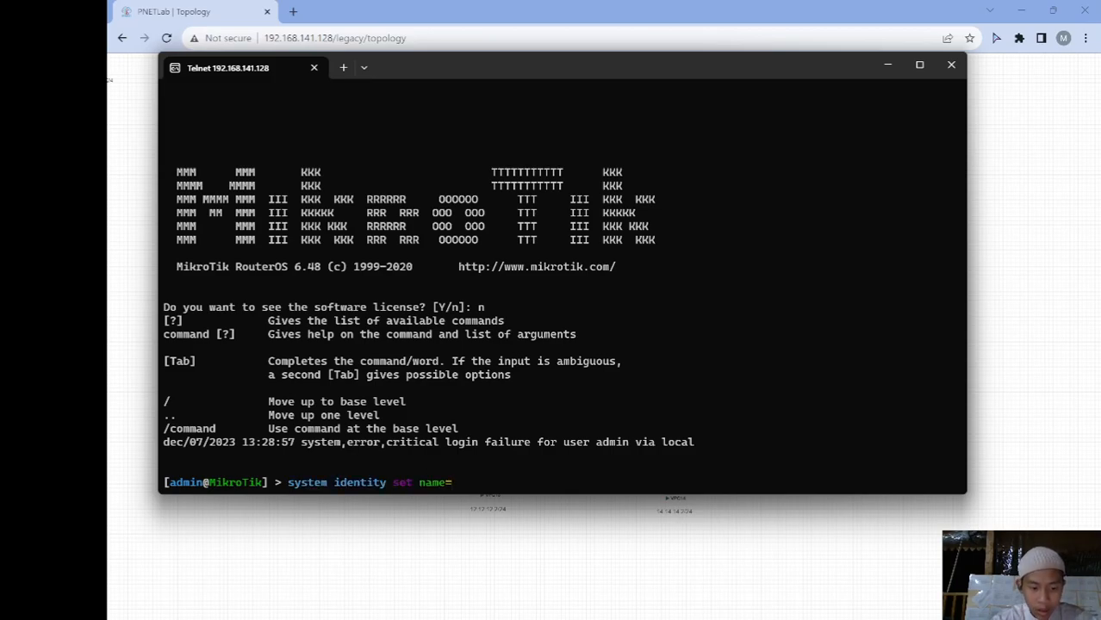
{"action": "type", "text": "Route"}
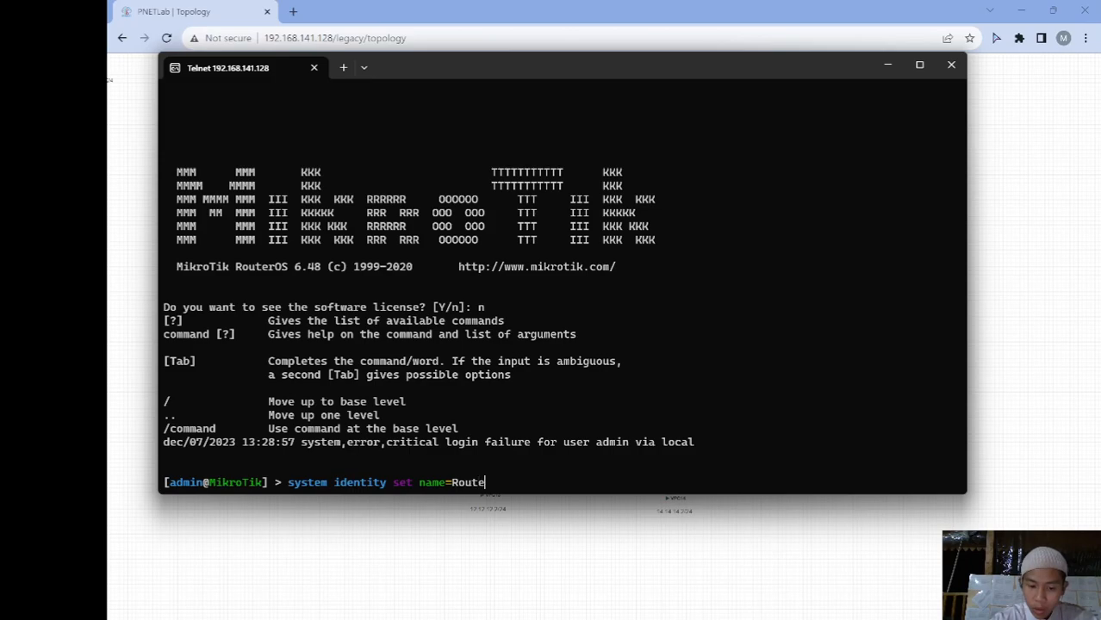
{"action": "type", "text": "r-Core"}
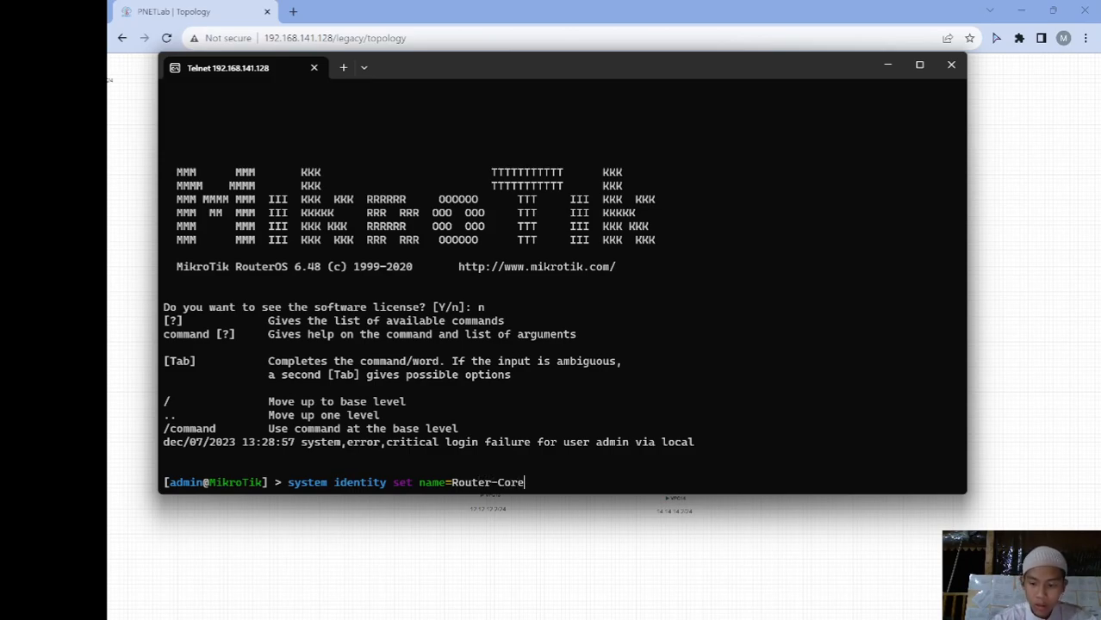
{"action": "key", "text": "Return"}
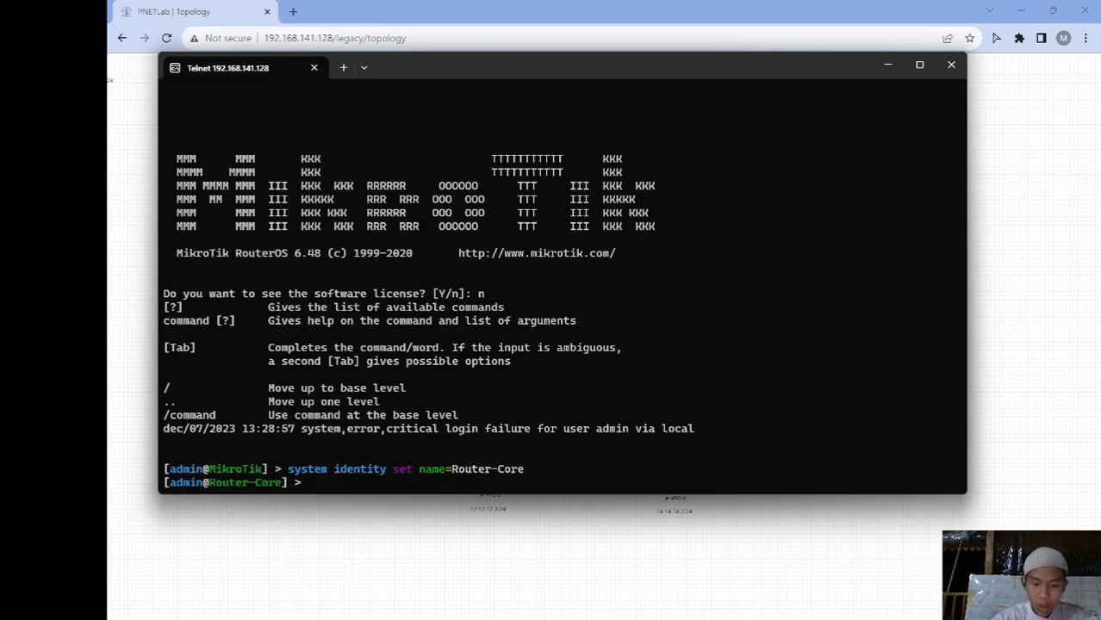
Resize the terminal and add address 10.10.10.2/30 on ether2
{"action": "type", "text": "ip add"}
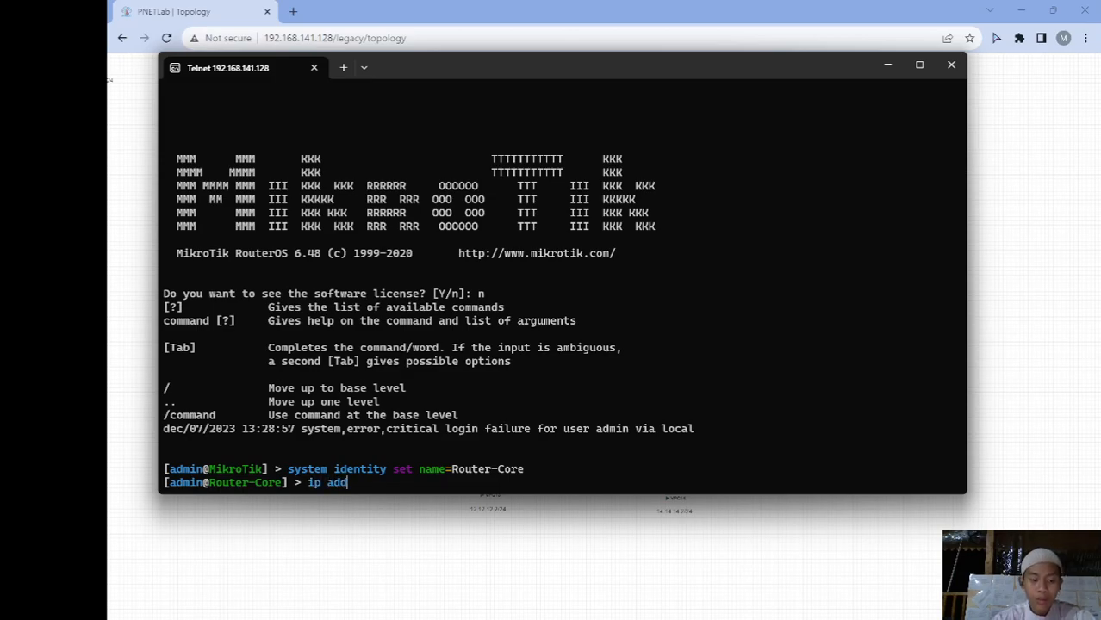
{"action": "key", "text": "Tab"}
{"action": "type", "text": "add"}
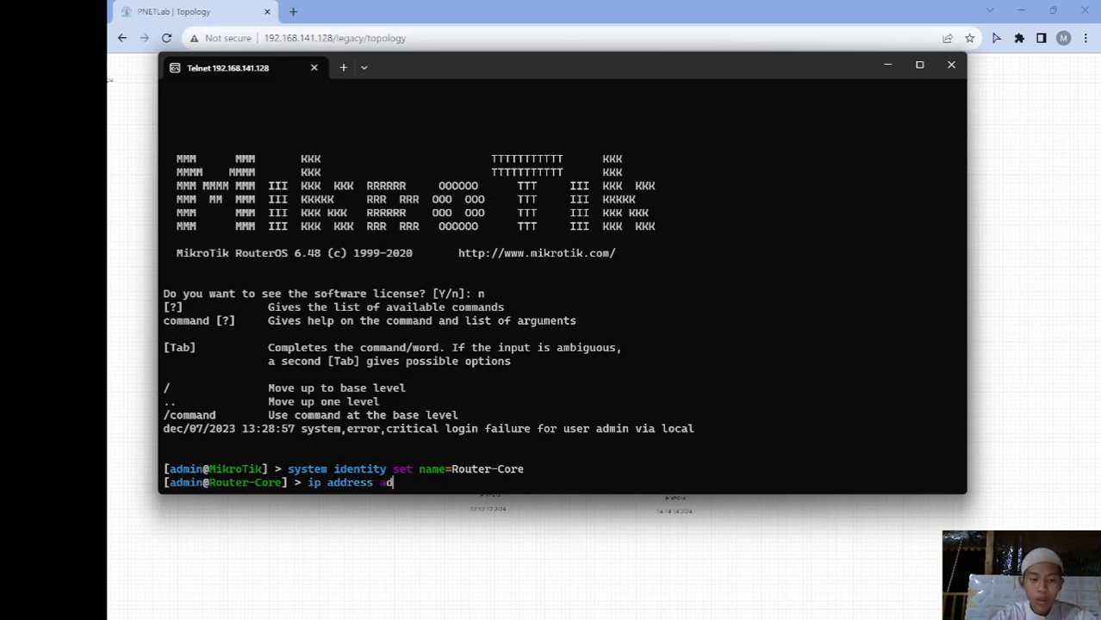
{"action": "left_click_drag", "start_coordinate": [656, 53], "coordinate": [676, 356]}
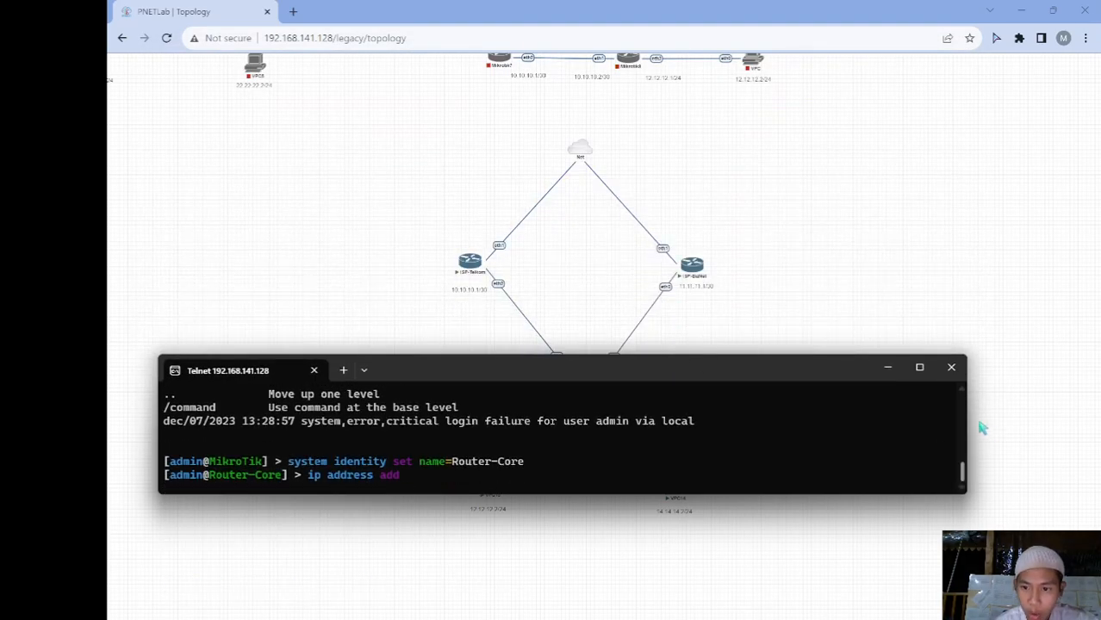
{"action": "left_click_drag", "start_coordinate": [966, 417], "coordinate": [759, 418]}
{"action": "left_click_drag", "start_coordinate": [581, 372], "coordinate": [688, 176]}
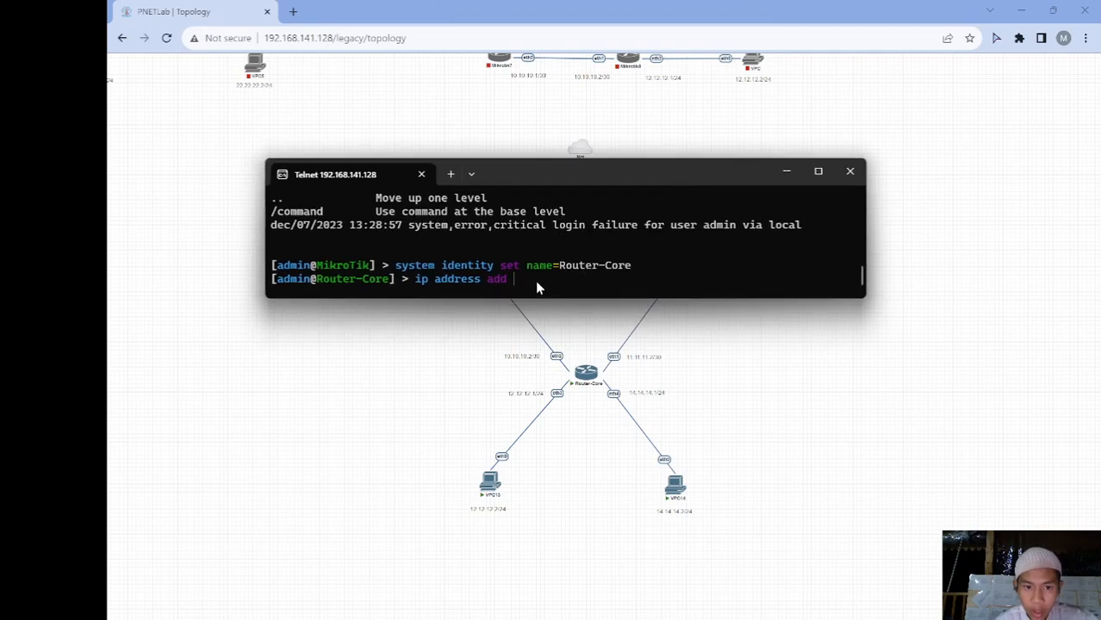
{"action": "type", "text": "address="}
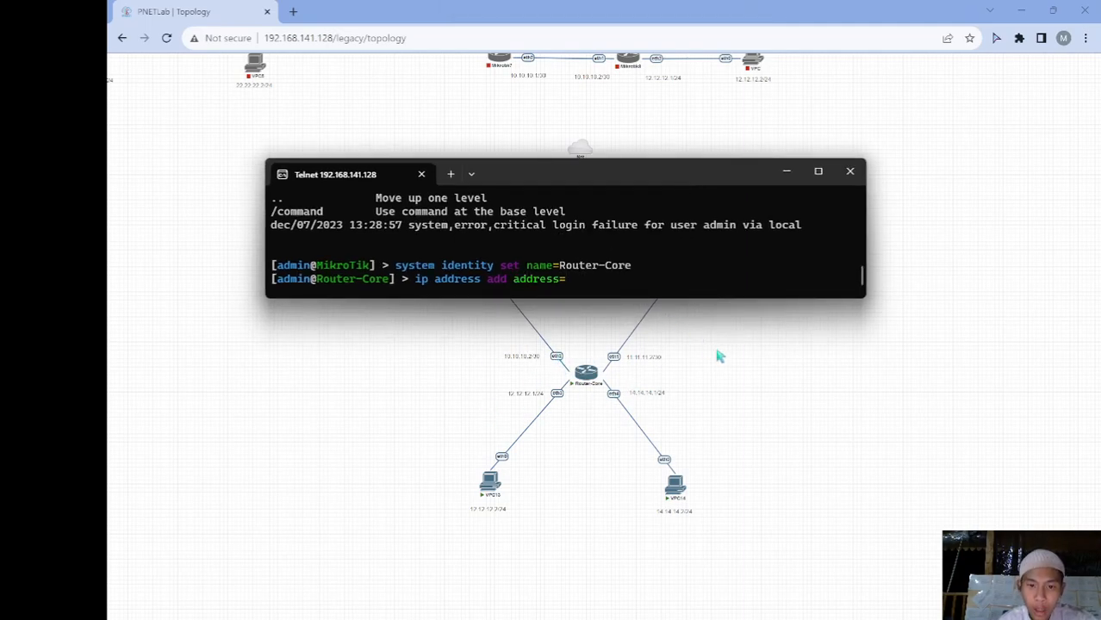
{"action": "type", "text": "10.1"}
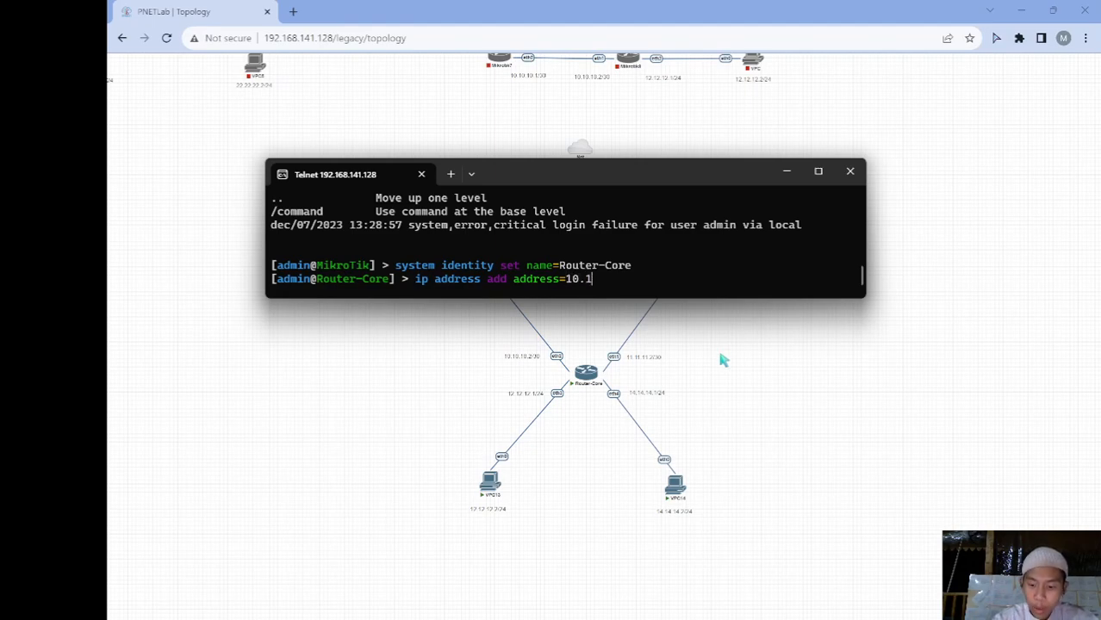
{"action": "type", "text": "0.10.2/"}
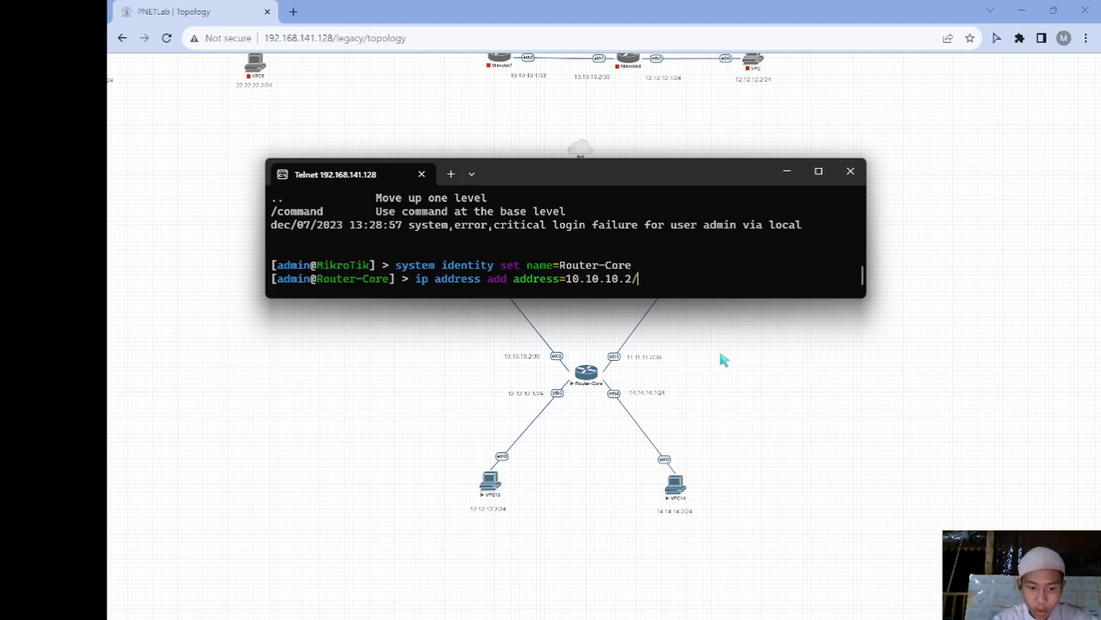
{"action": "type", "text": "30 in"}
{"action": "key", "text": "Tab"}
{"action": "type", "text": "ether2"}
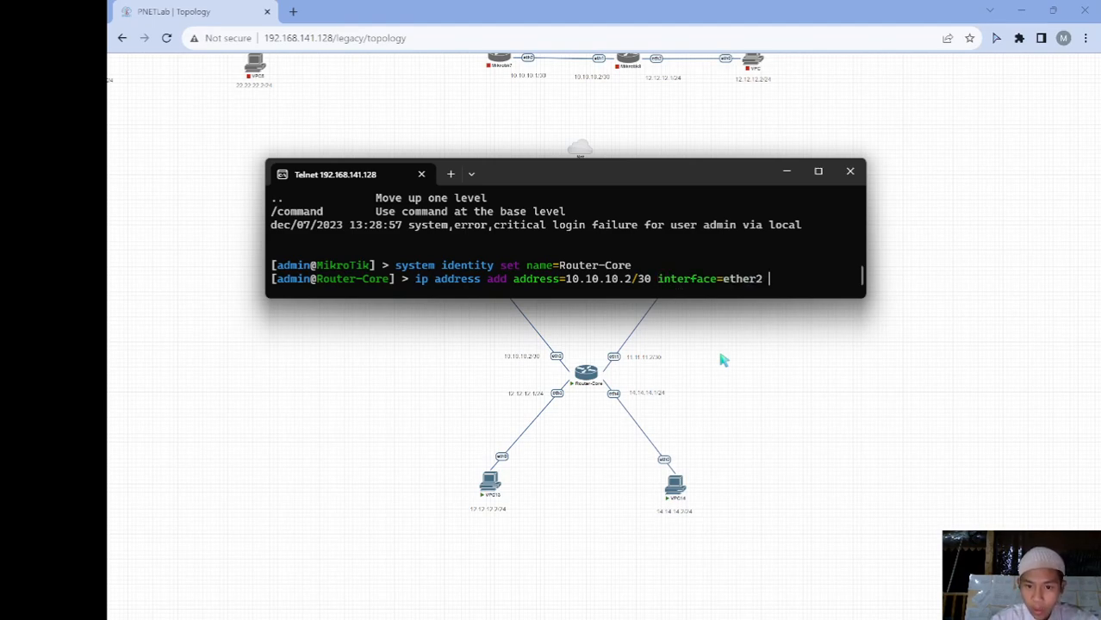
{"action": "key", "text": "Return"}
Add address 11.11.11.2/30 on ether1
{"action": "type", "text": "ip ad"}
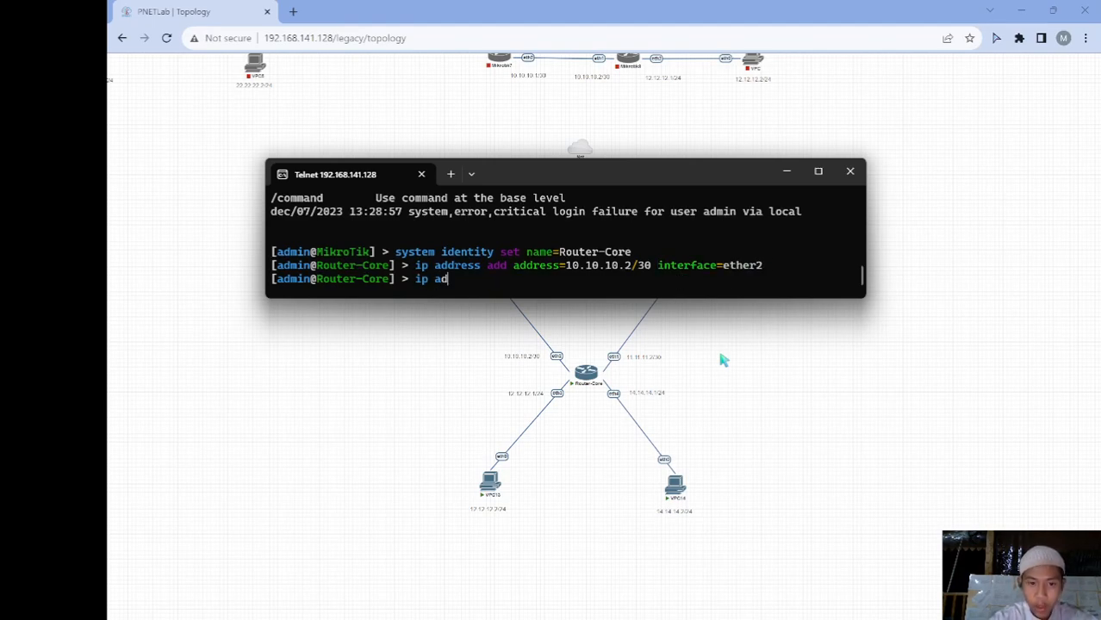
{"action": "type", "text": "dress add a"}
{"action": "key", "text": "Tab"}
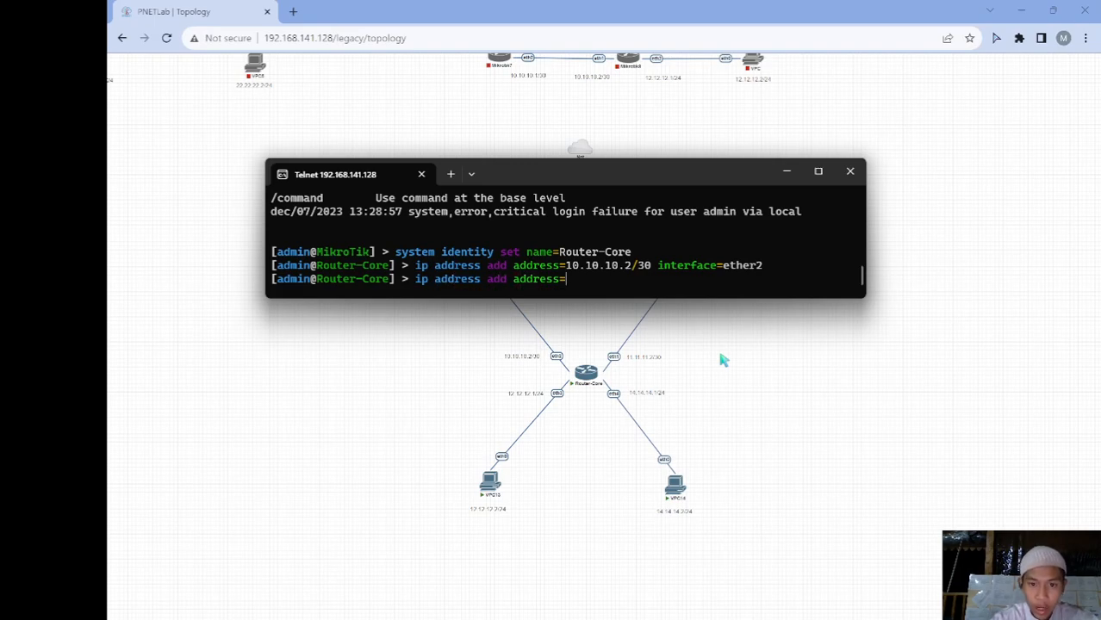
{"action": "type", "text": "11"}
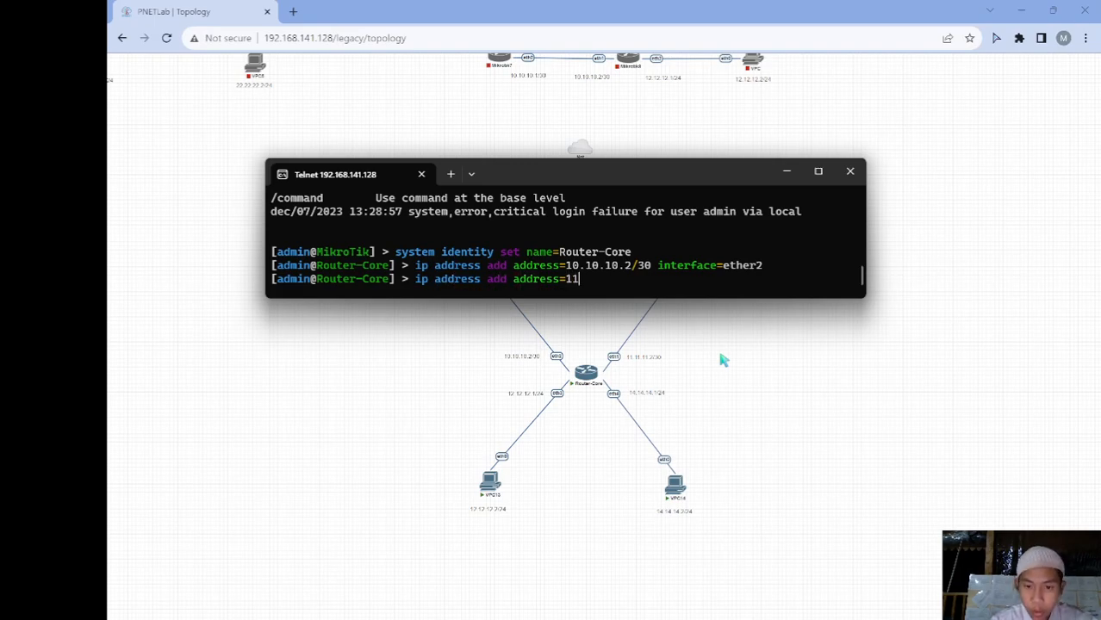
{"action": "type", "text": ".11.11.1"}
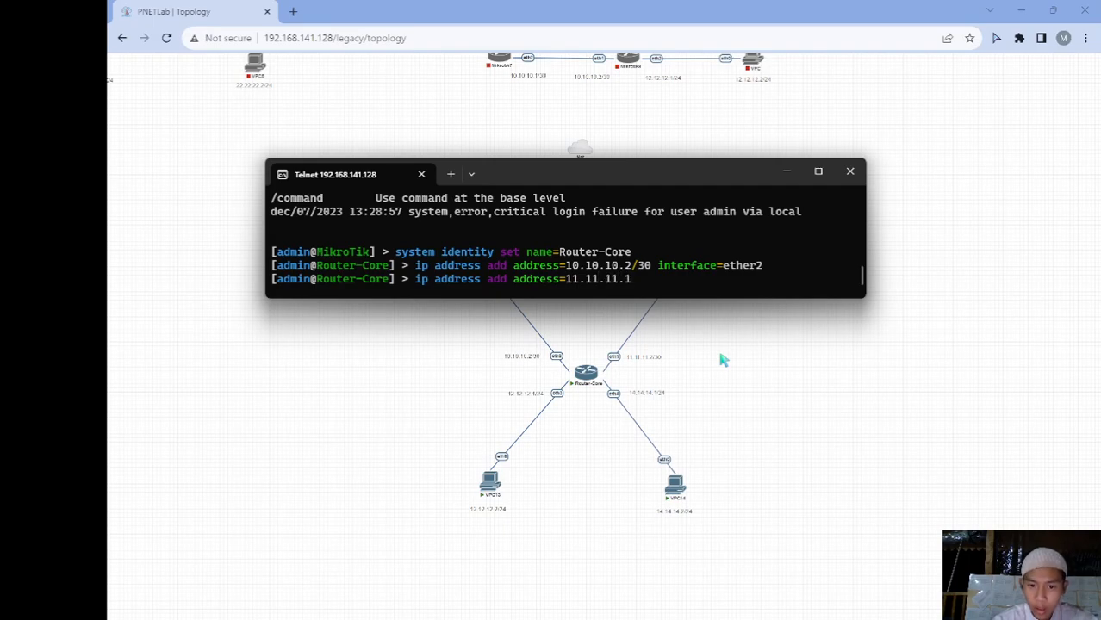
{"action": "key", "text": "BackSpace"}
{"action": "type", "text": "2/30 in"}
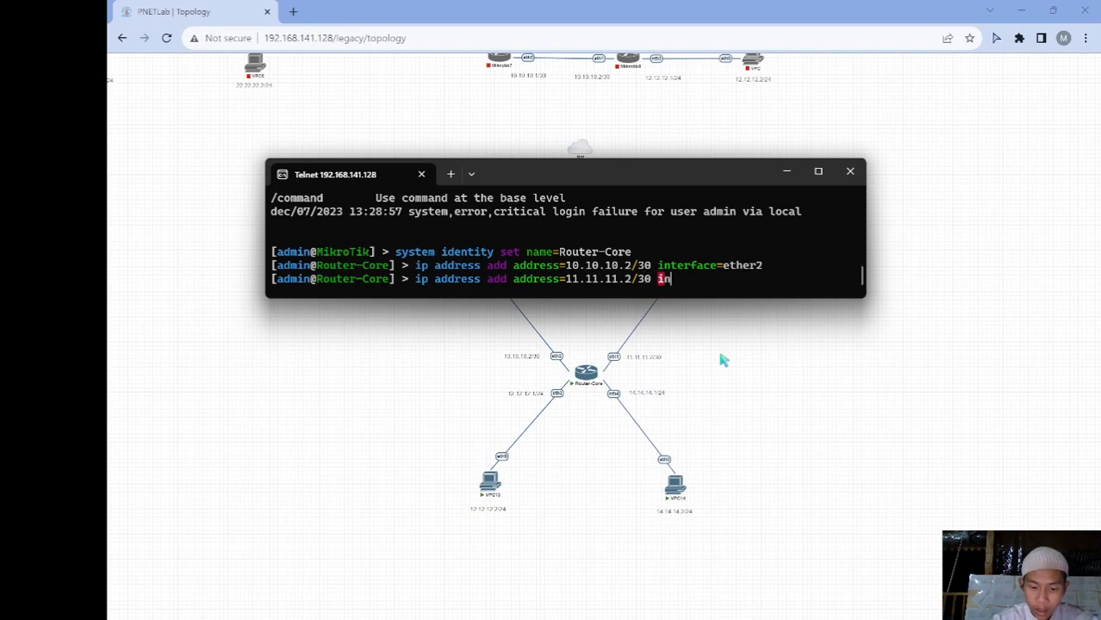
{"action": "type", "text": "terface=ether2"}
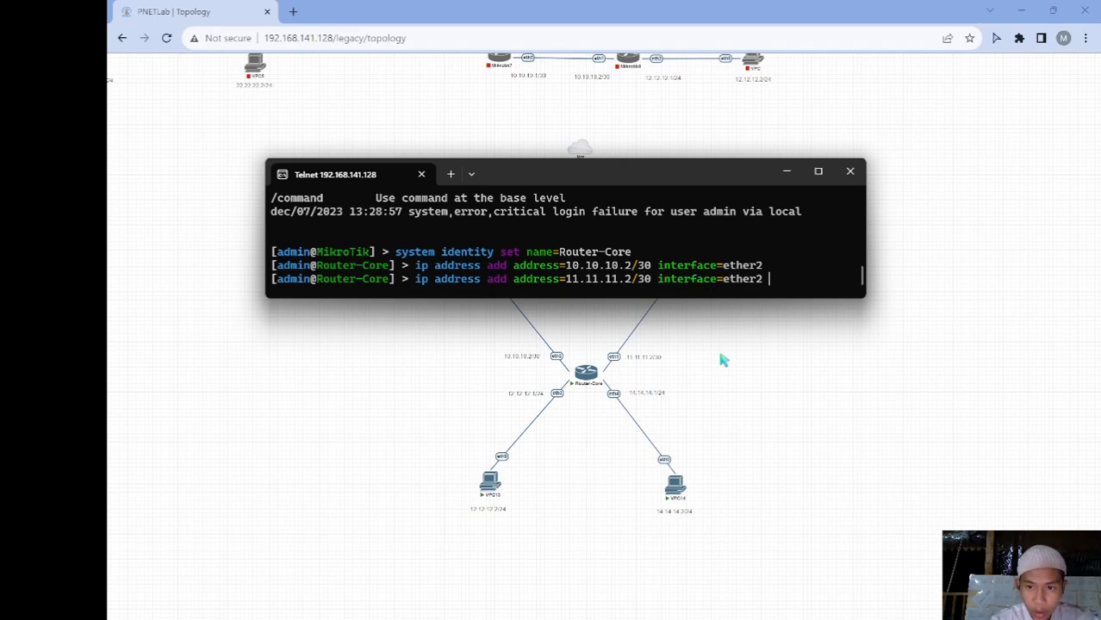
{"action": "key", "text": "BackSpace"}
{"action": "type", "text": "1"}
{"action": "key", "text": "Return"}
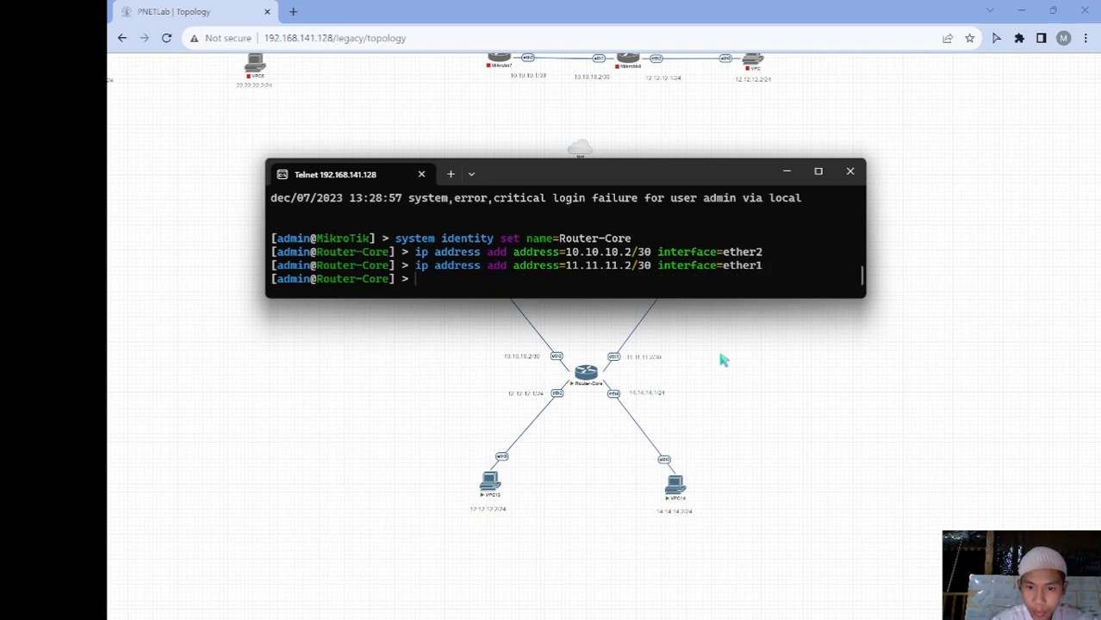
Add address 12.12.12.1/24 on ether3
{"action": "type", "text": "ip address add a"}
{"action": "key", "text": "Tab"}
{"action": "type", "text": "1"}
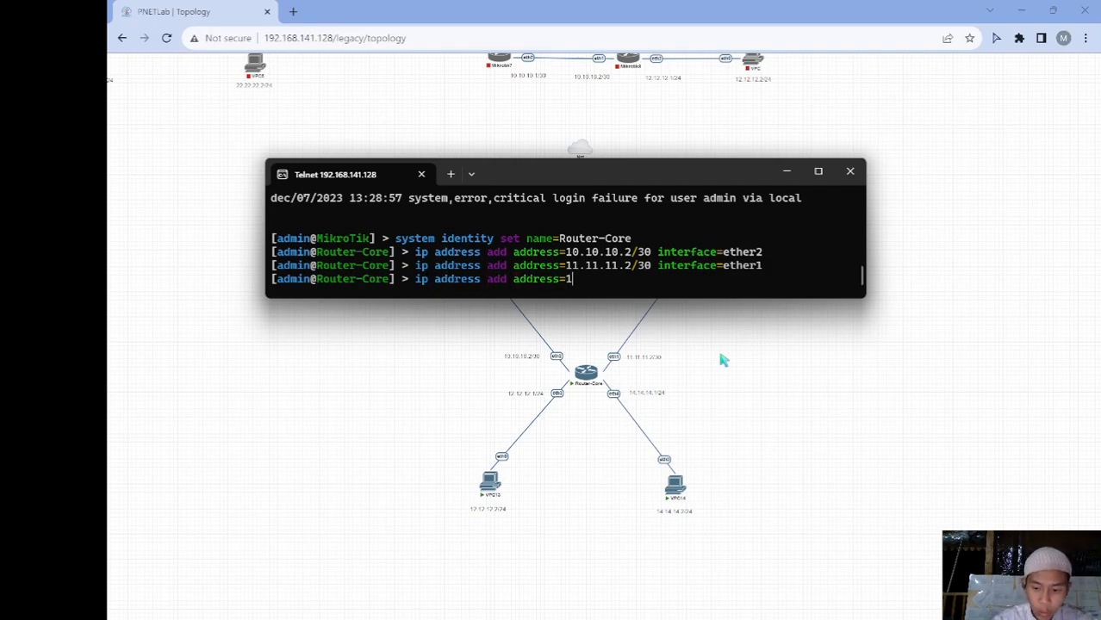
{"action": "type", "text": "2.12.12.1/24"}
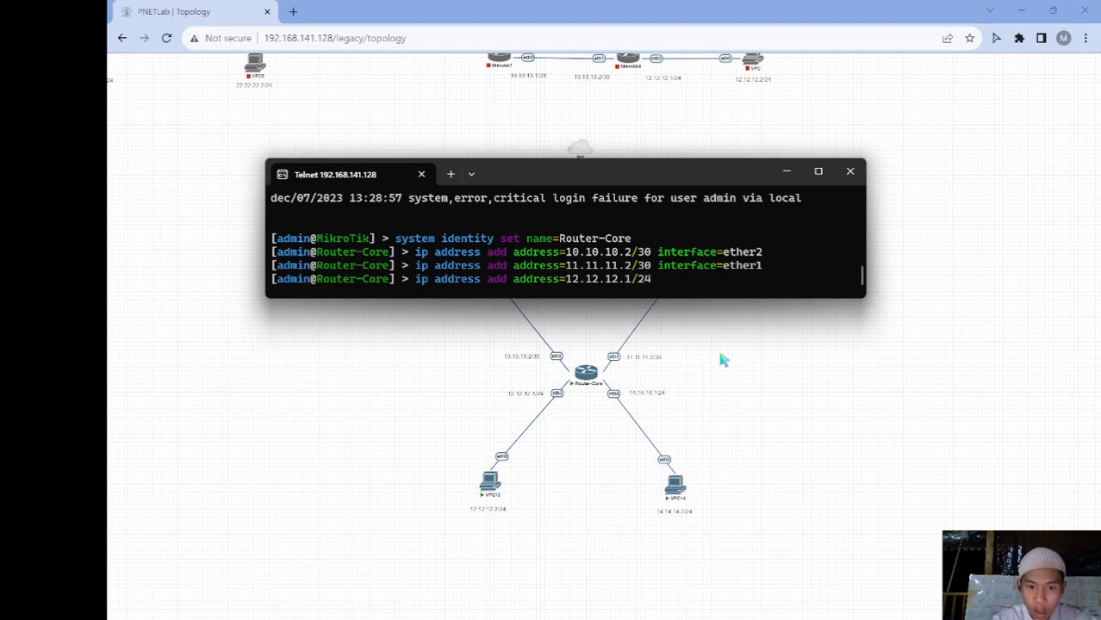
{"action": "type", "text": " int"}
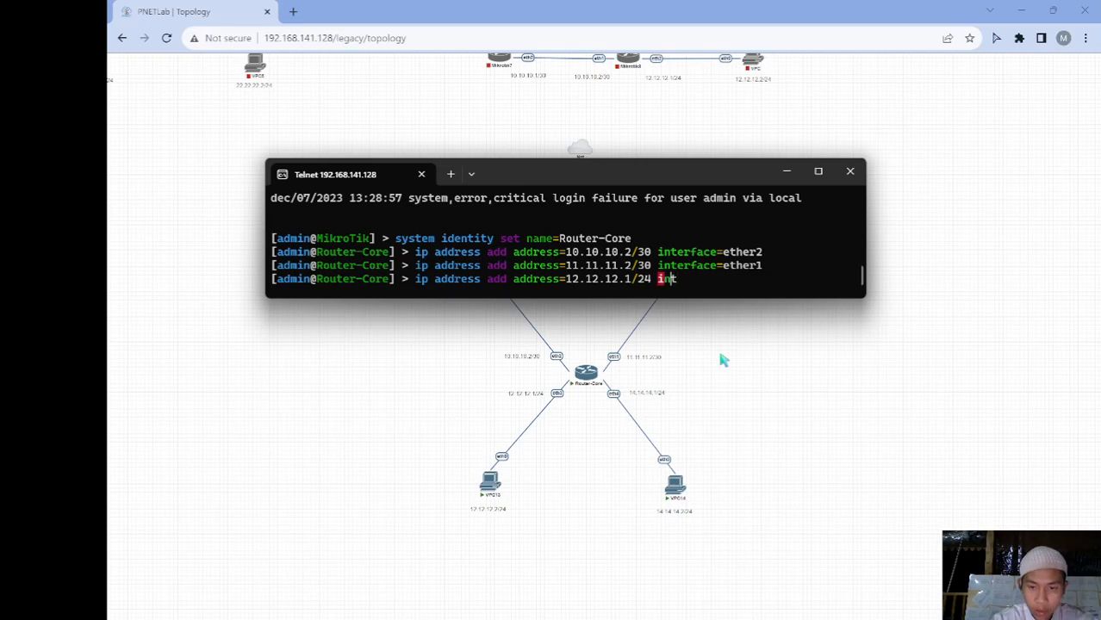
{"action": "key", "text": "Tab"}
{"action": "type", "text": "et3"}
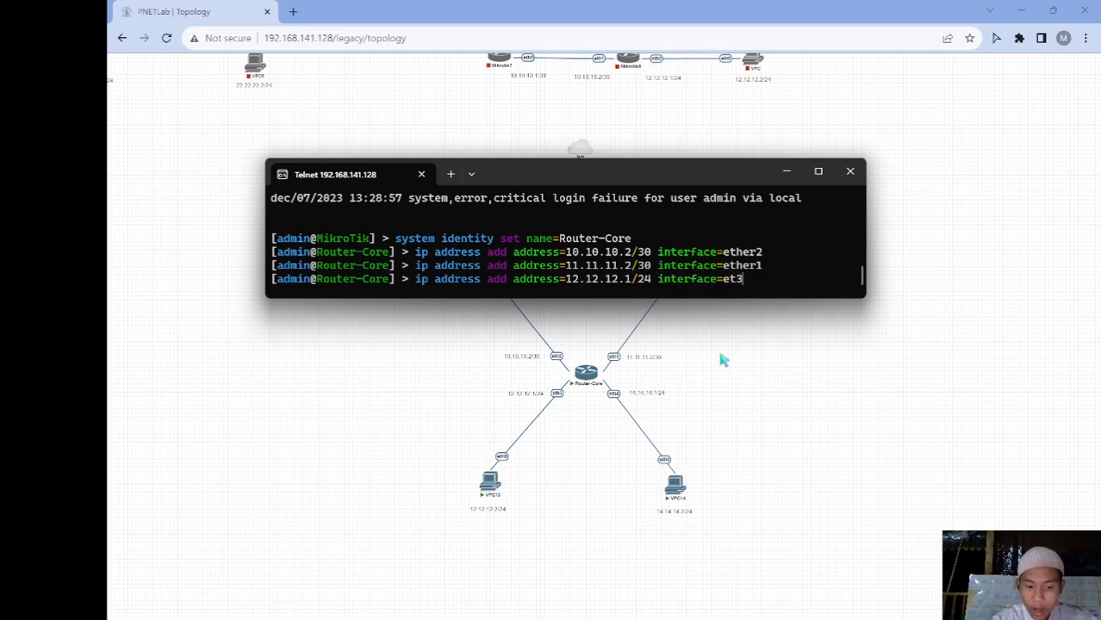
{"action": "key", "text": "Tab"}
{"action": "key", "text": "Return"}
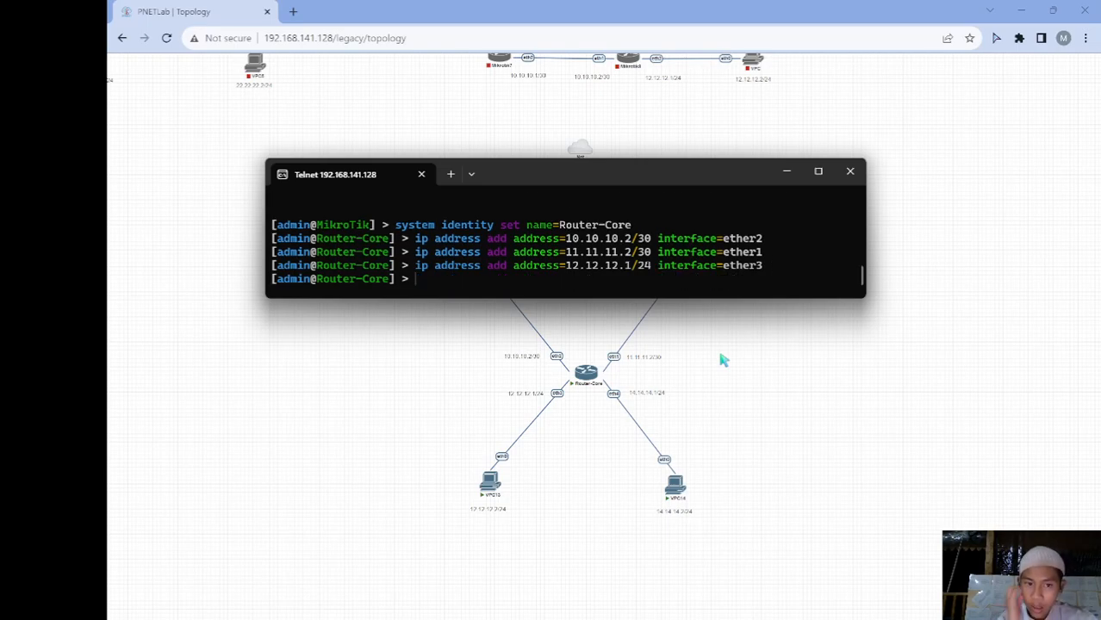
Add address 14.14.14.1/24 on ether4 and list the router's addresses
{"action": "type", "text": "ip address a"}
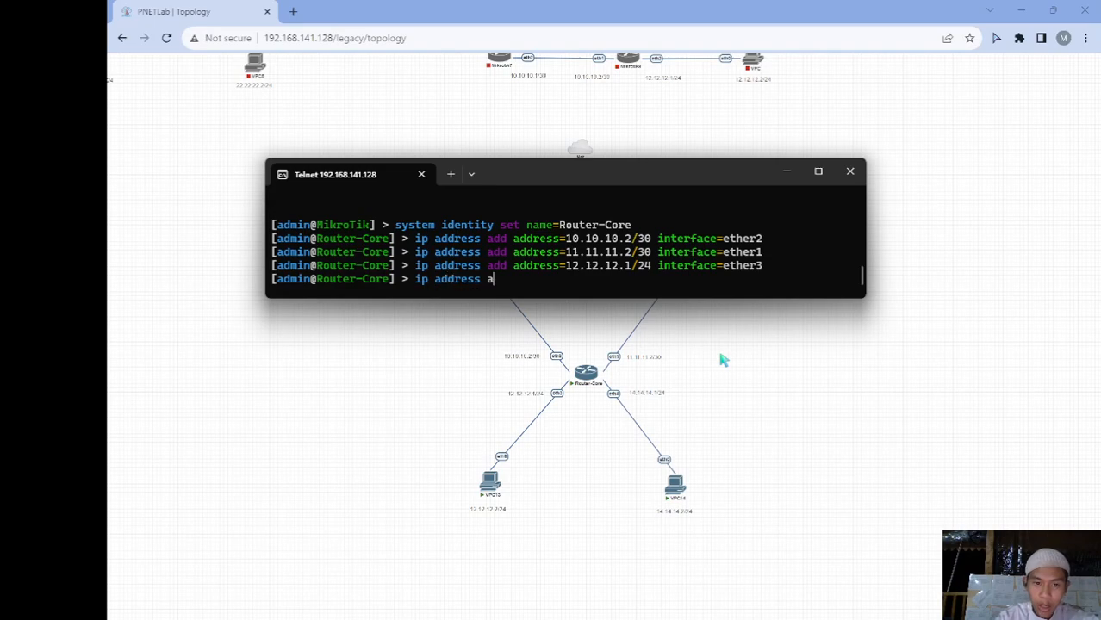
{"action": "type", "text": "dd ad"}
{"action": "key", "text": "Tab"}
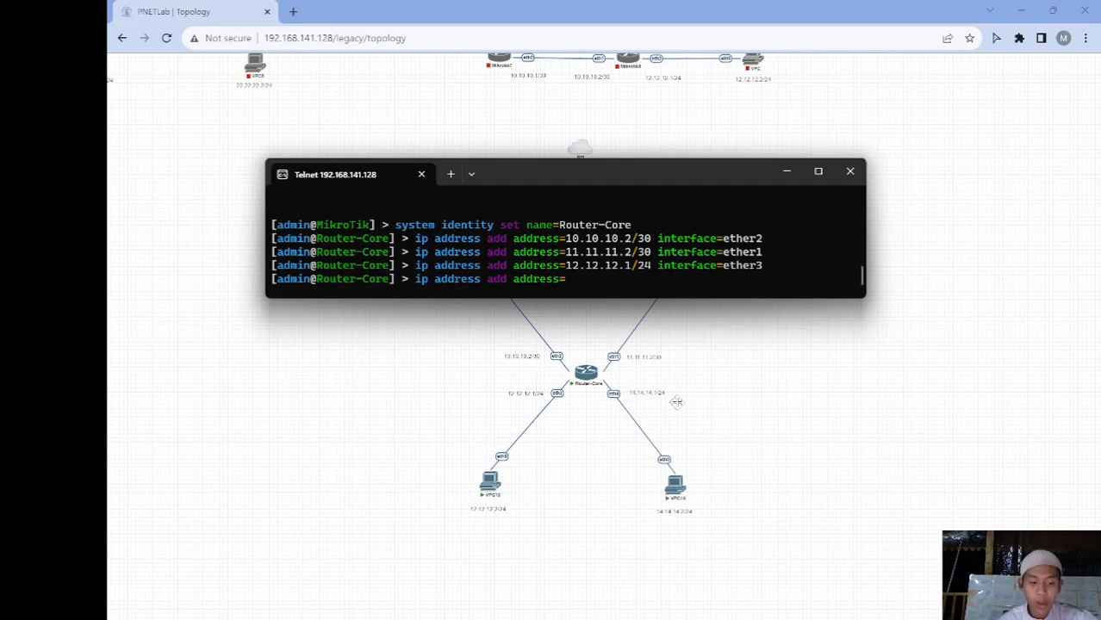
{"action": "type", "text": "14.14"}
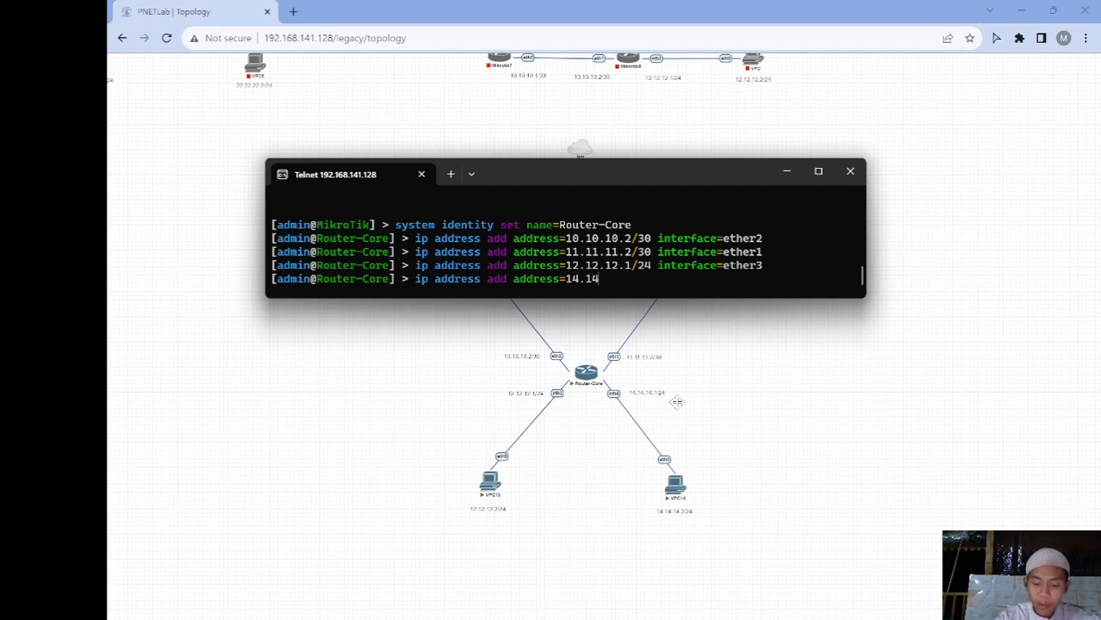
{"action": "type", "text": ".14."}
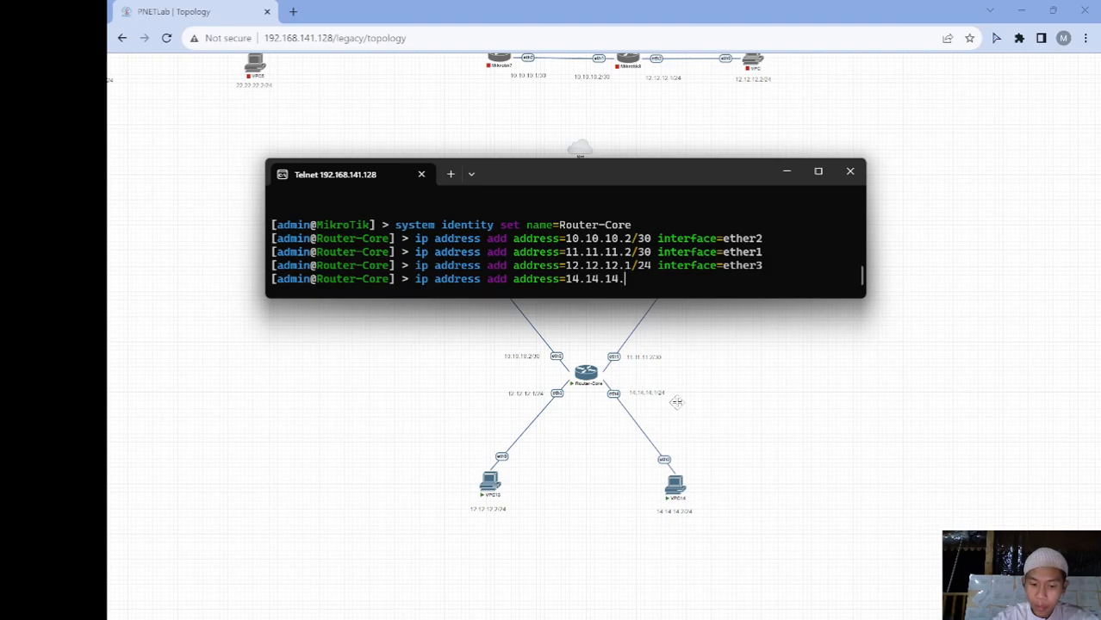
{"action": "type", "text": "1/2"}
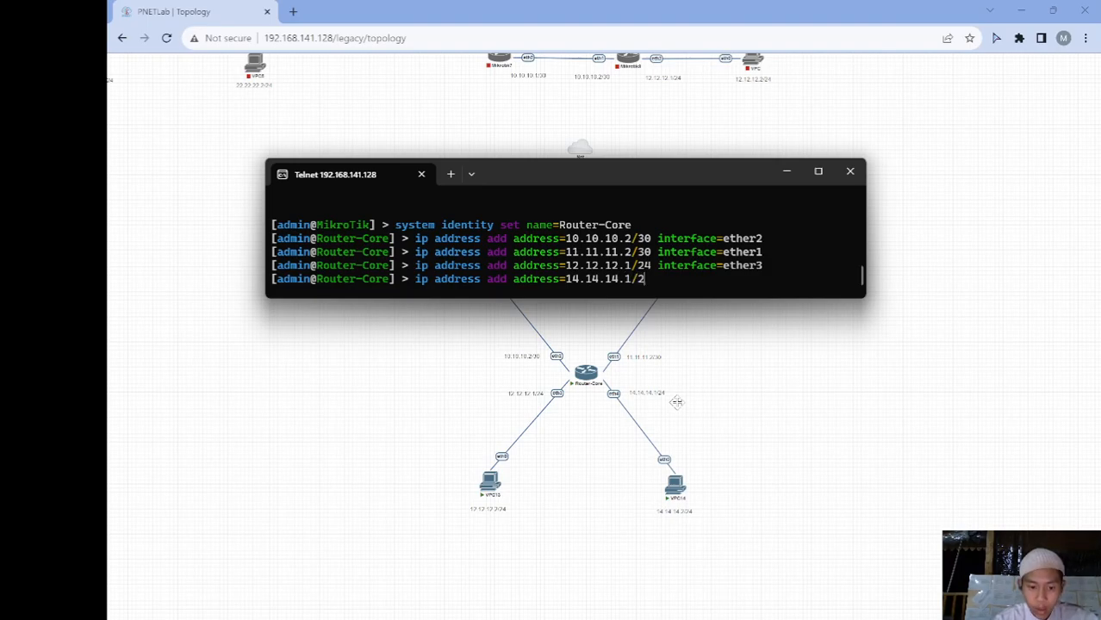
{"action": "type", "text": "4 int"}
{"action": "key", "text": "Tab"}
{"action": "type", "text": "ether4"}
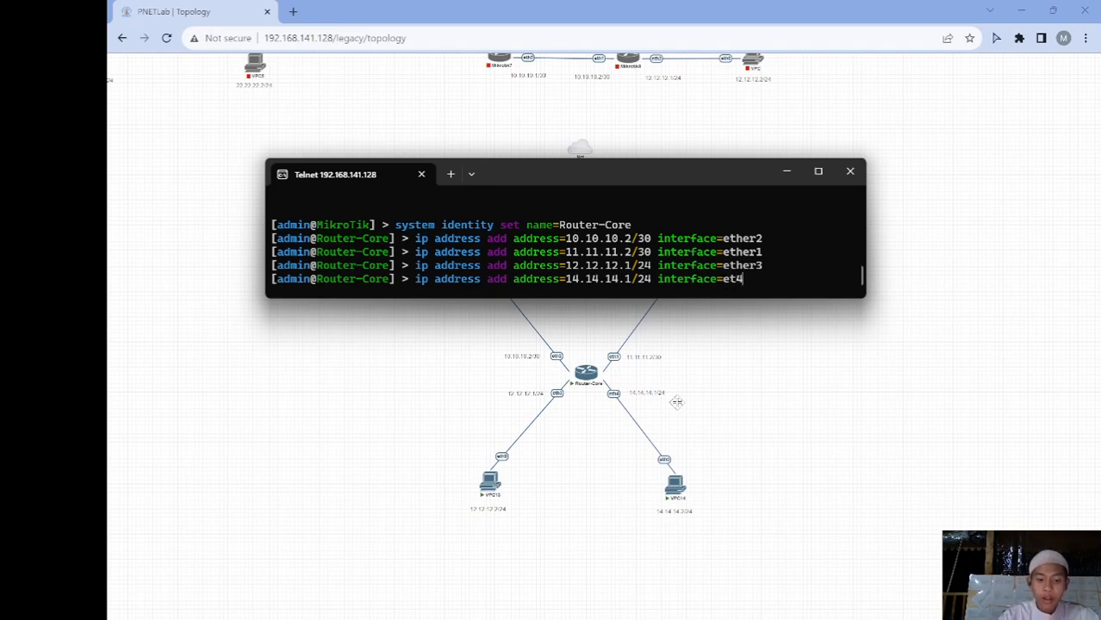
{"action": "key", "text": "Return"}
{"action": "type", "text": "ip"}
{"action": "type", "text": "address p"}
{"action": "key", "text": "Return"}
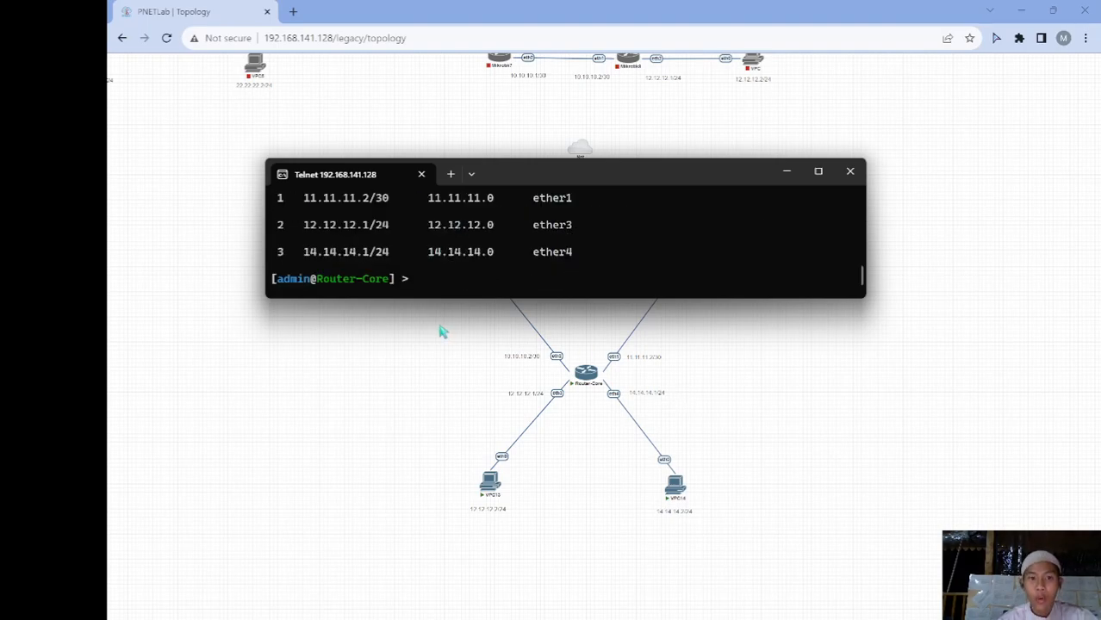
Make the console taller and reprint addresses 10.10.10.2/30, 11.11.11.2/30, 12.12.12.1/24, 14.14.14.1/24
{"action": "scroll", "coordinate": [500, 246], "scroll_direction": "up", "scroll_amount": 2}
{"action": "scroll", "coordinate": [501, 247], "scroll_direction": "down", "scroll_amount": 2}
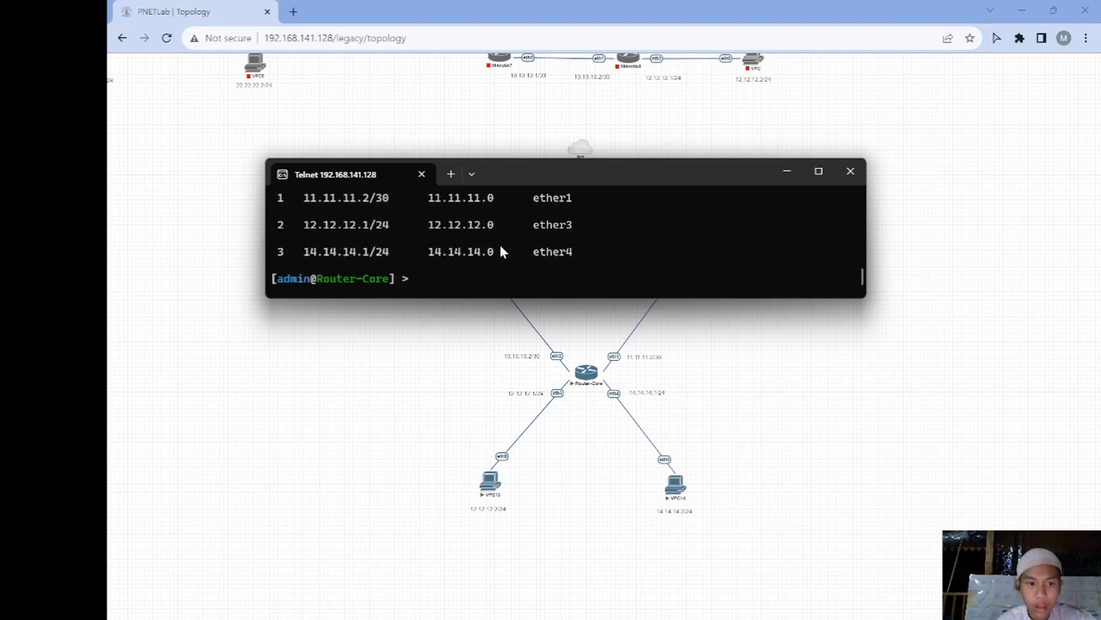
{"action": "scroll", "coordinate": [500, 250], "scroll_direction": "up", "scroll_amount": 1}
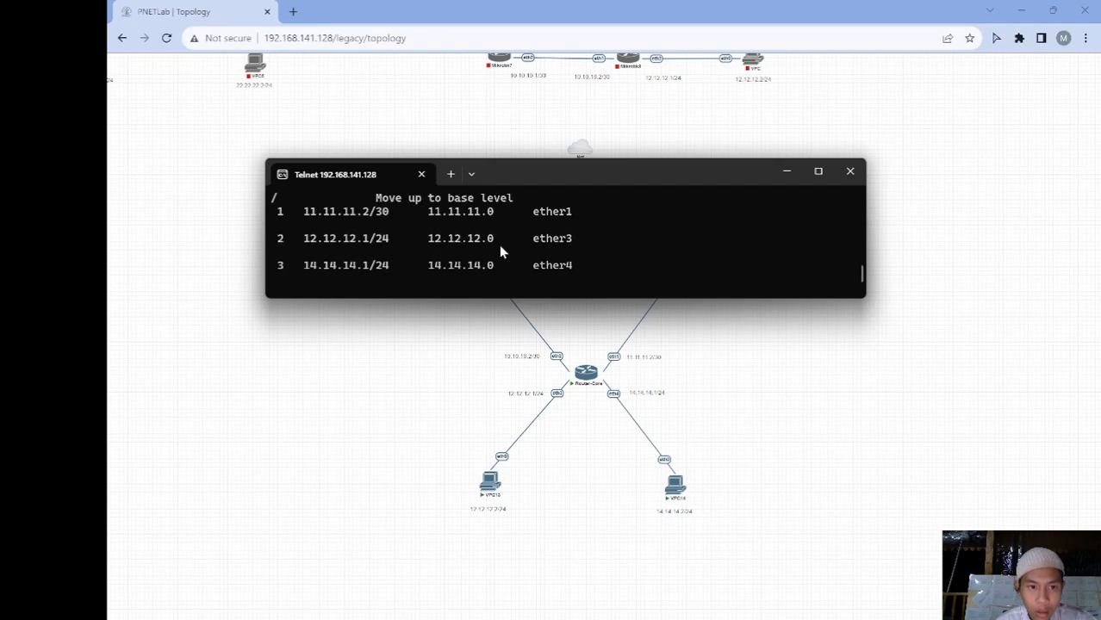
{"action": "scroll", "coordinate": [363, 226], "scroll_direction": "up", "scroll_amount": 3}
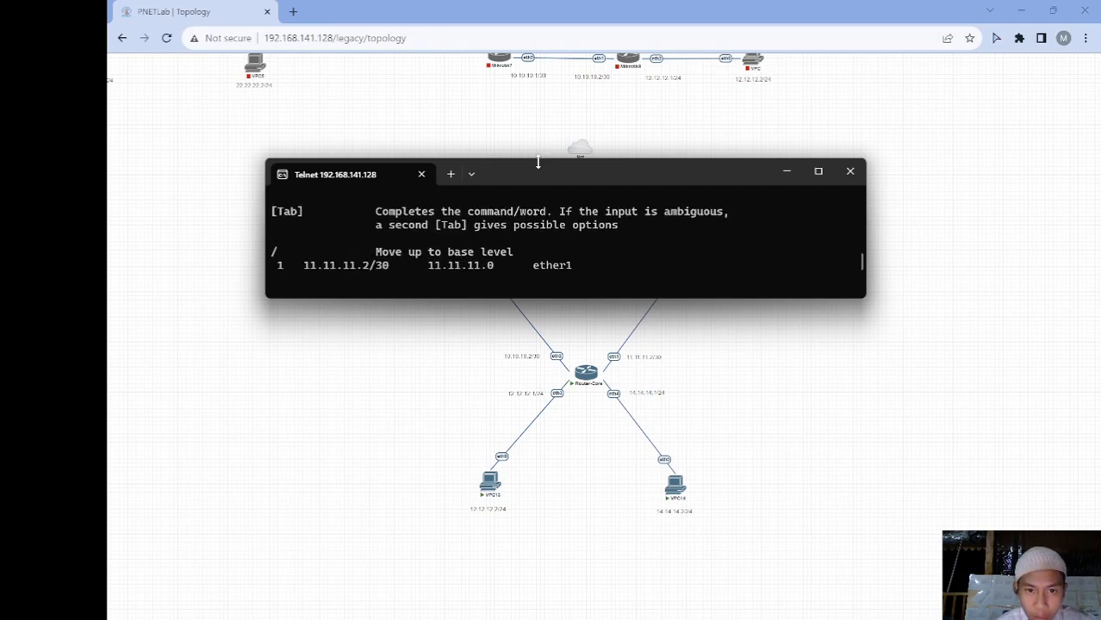
{"action": "left_click_drag", "start_coordinate": [538, 161], "coordinate": [541, 120]}
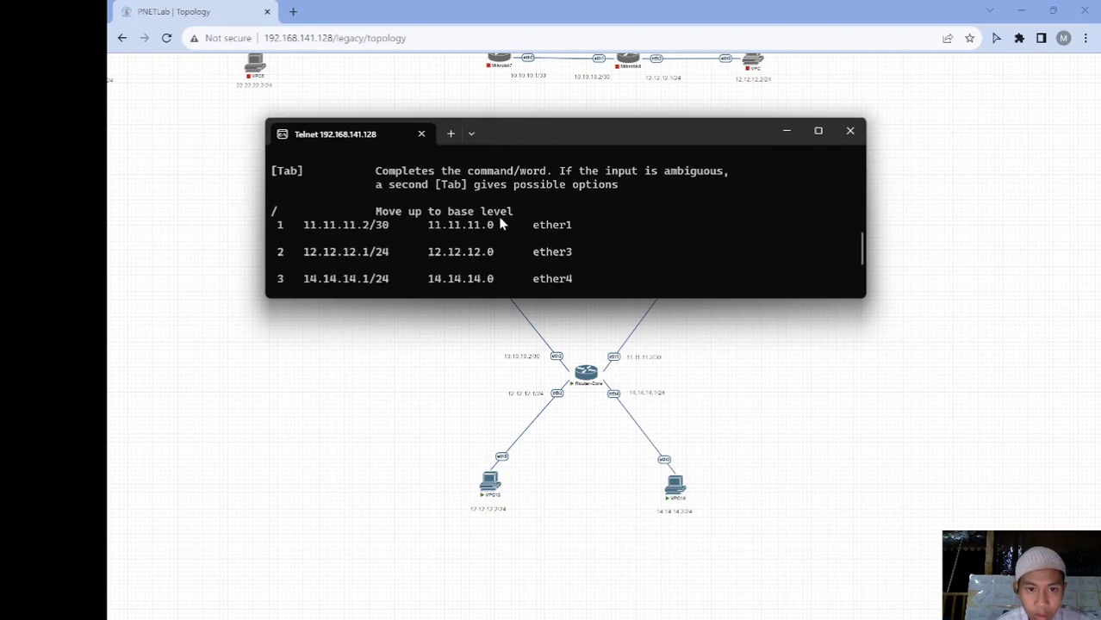
{"action": "scroll", "coordinate": [502, 224], "scroll_direction": "down", "scroll_amount": 2}
{"action": "type", "text": "i"}
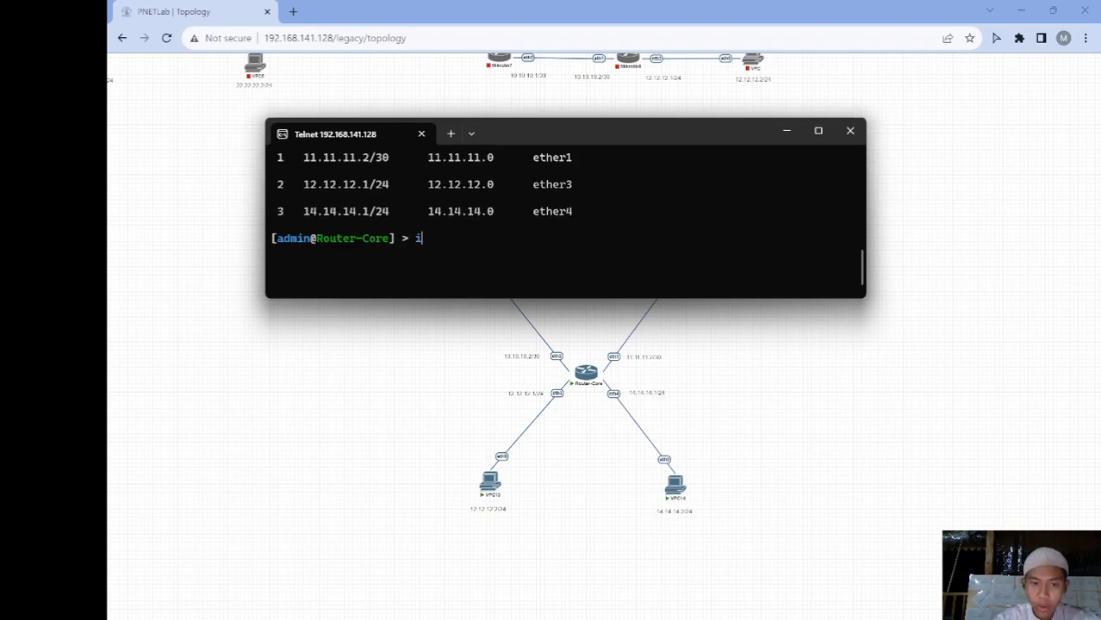
{"action": "type", "text": "p address print"}
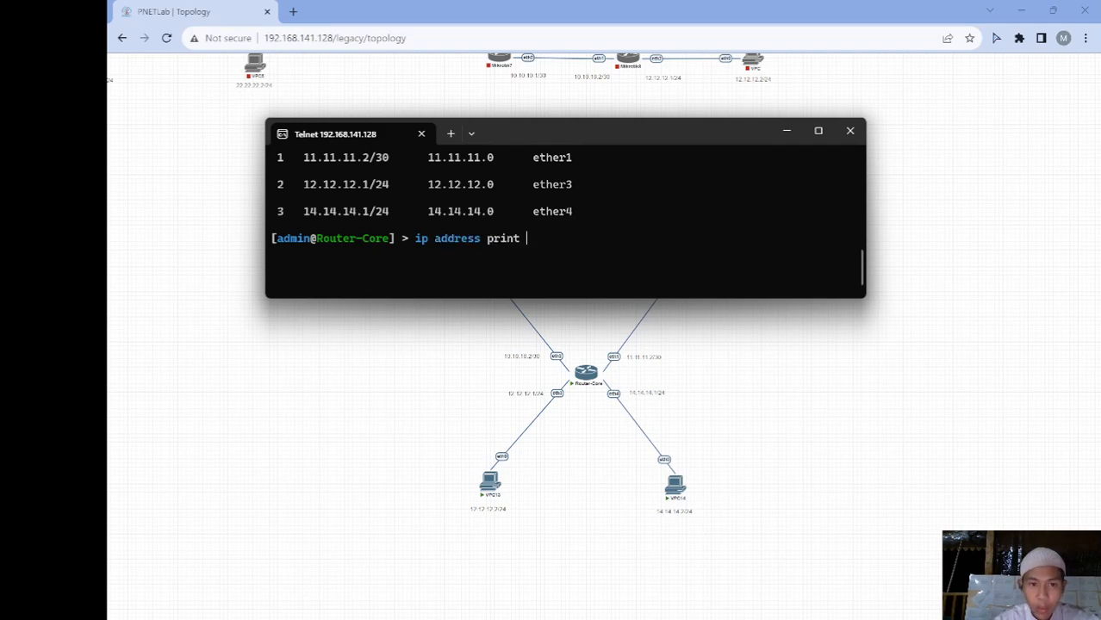
{"action": "key", "text": "Return"}
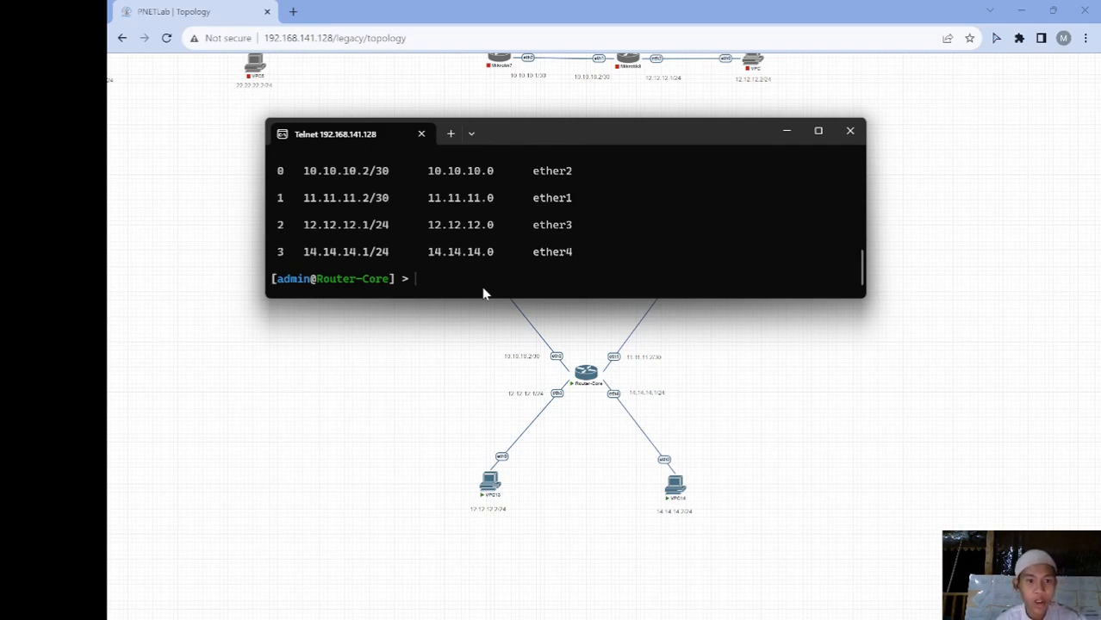
{"action": "scroll", "coordinate": [530, 211], "scroll_direction": "up", "scroll_amount": 3}
{"action": "scroll", "coordinate": [583, 199], "scroll_direction": "down", "scroll_amount": 3}
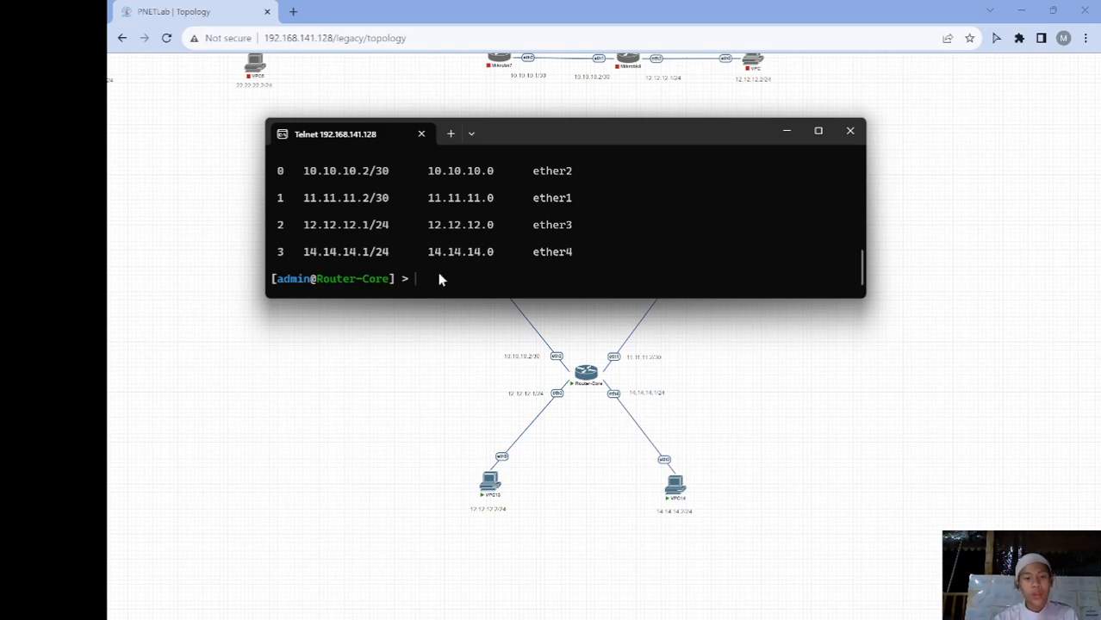
Add a srcnat masquerade rule on Router-Core for traffic leaving out-interface ether2
{"action": "type", "text": "ip firewall nat af"}
{"action": "key", "text": "BackSpace"}
{"action": "key", "text": "BackSpace"}
{"action": "type", "text": "add chain=srcnat "}
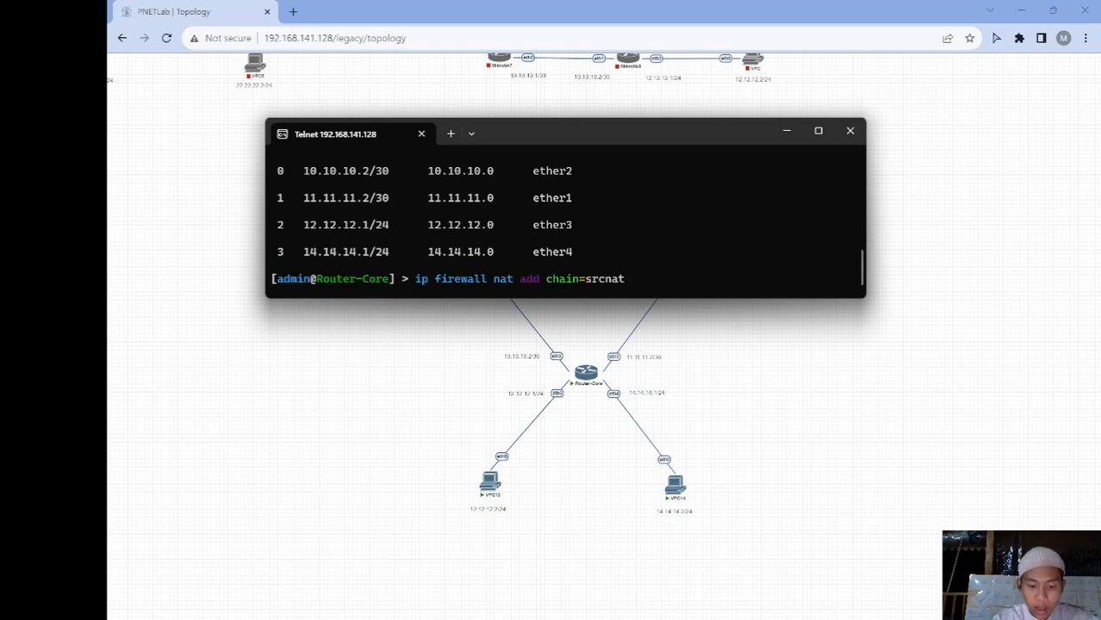
{"action": "type", "text": "out-"}
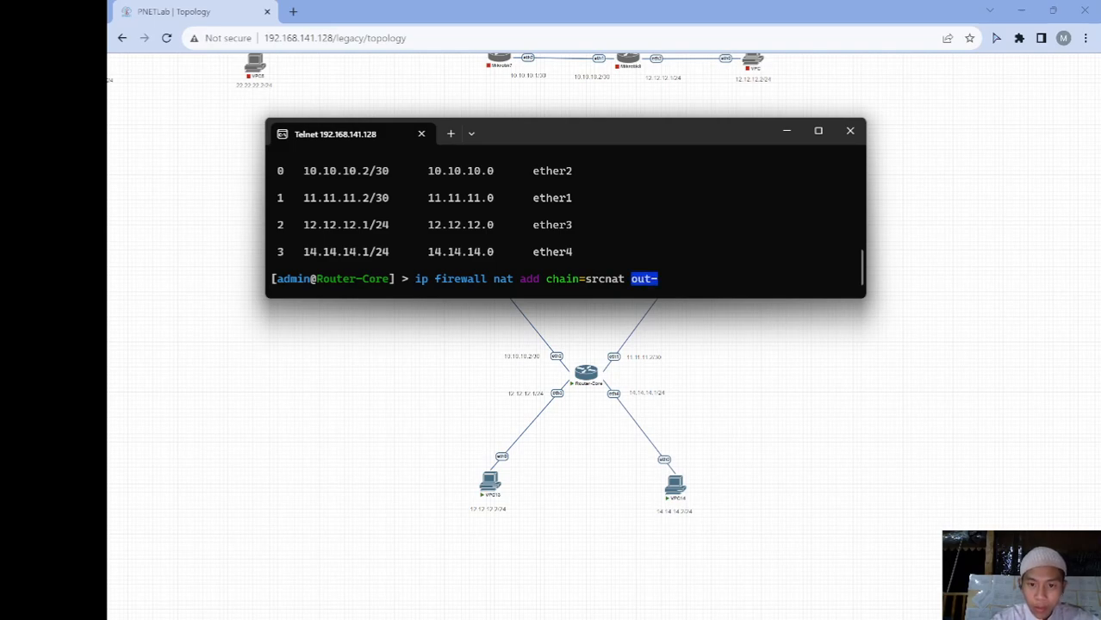
{"action": "type", "text": "interface="}
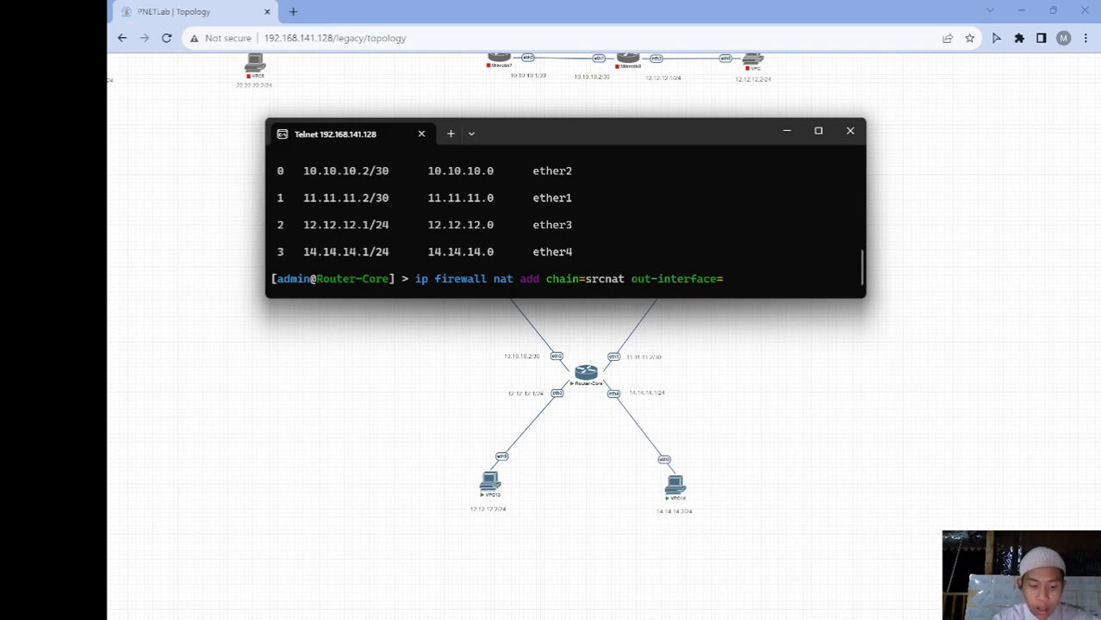
{"action": "type", "text": "ether"}
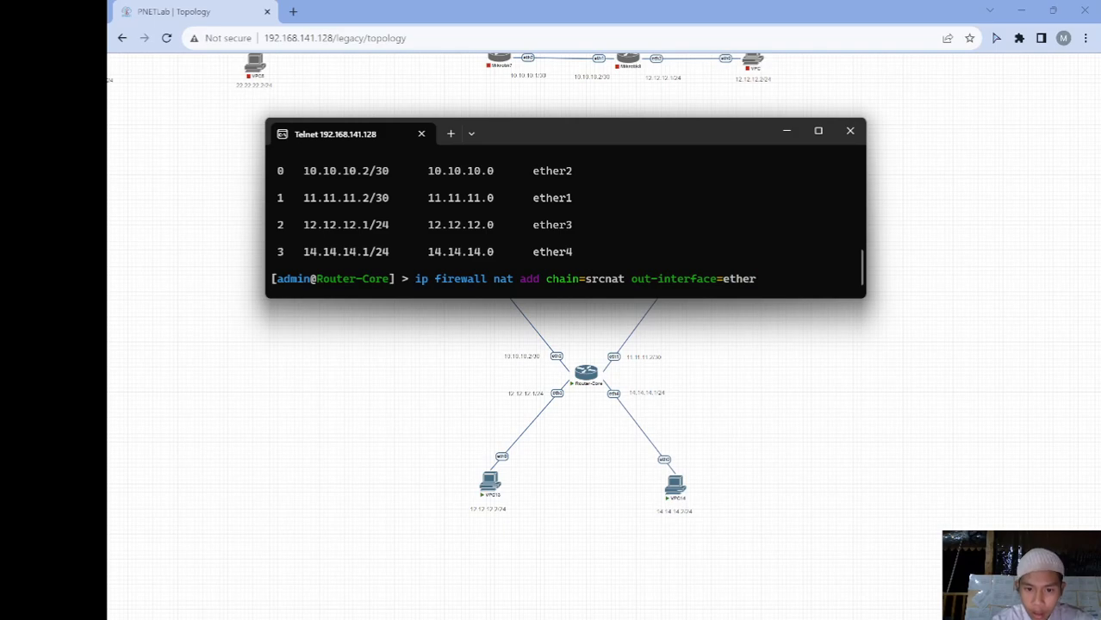
{"action": "type", "text": "2"}
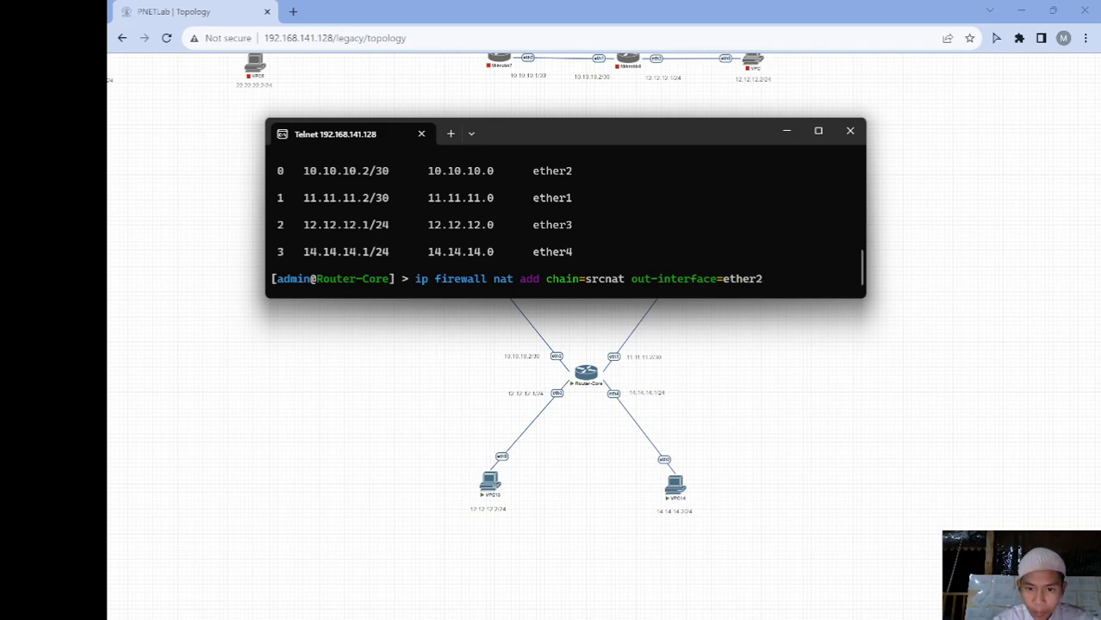
{"action": "type", "text": " action="}
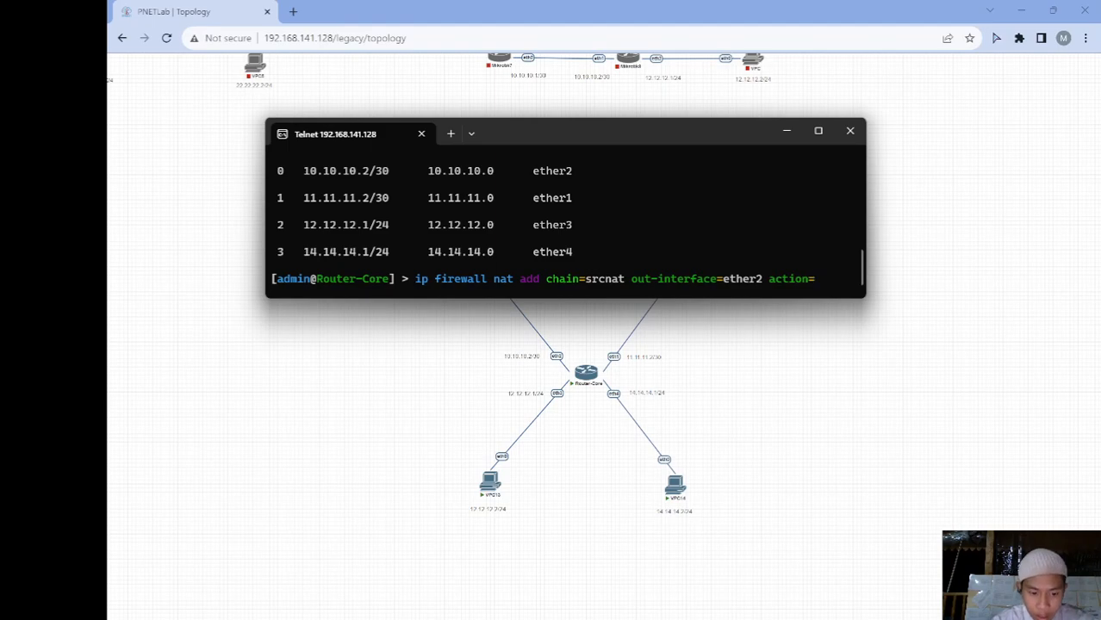
{"action": "type", "text": "masquerade"}
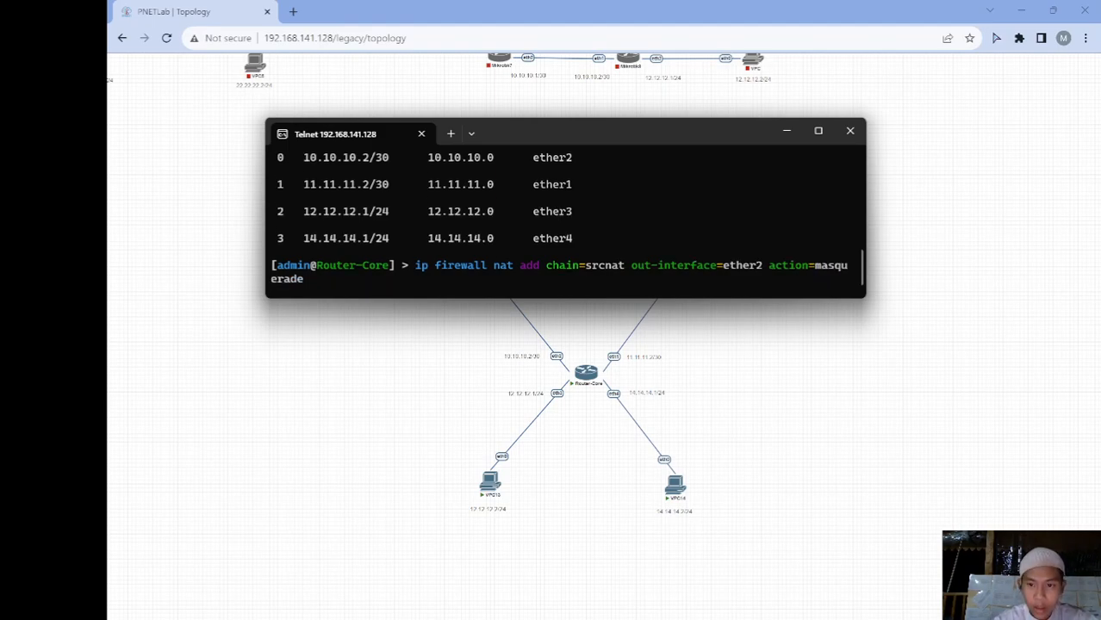
{"action": "key", "text": "Return"}
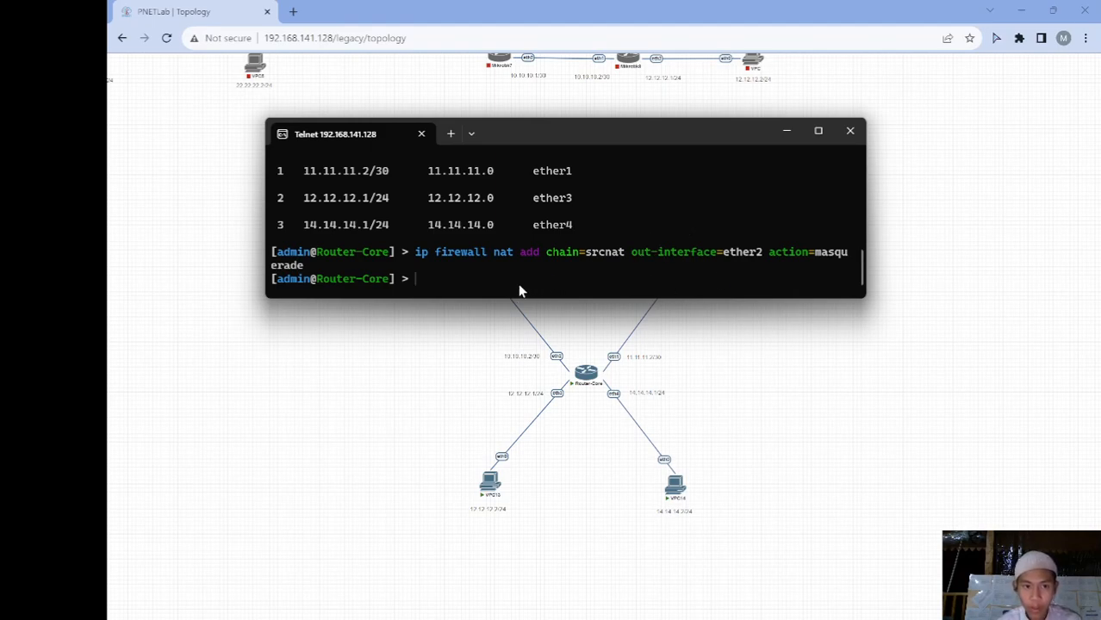
Add a matching masquerade rule for out-interface ether1, then list the NAT rules to confirm both
{"action": "type", "text": "ip firewall "}
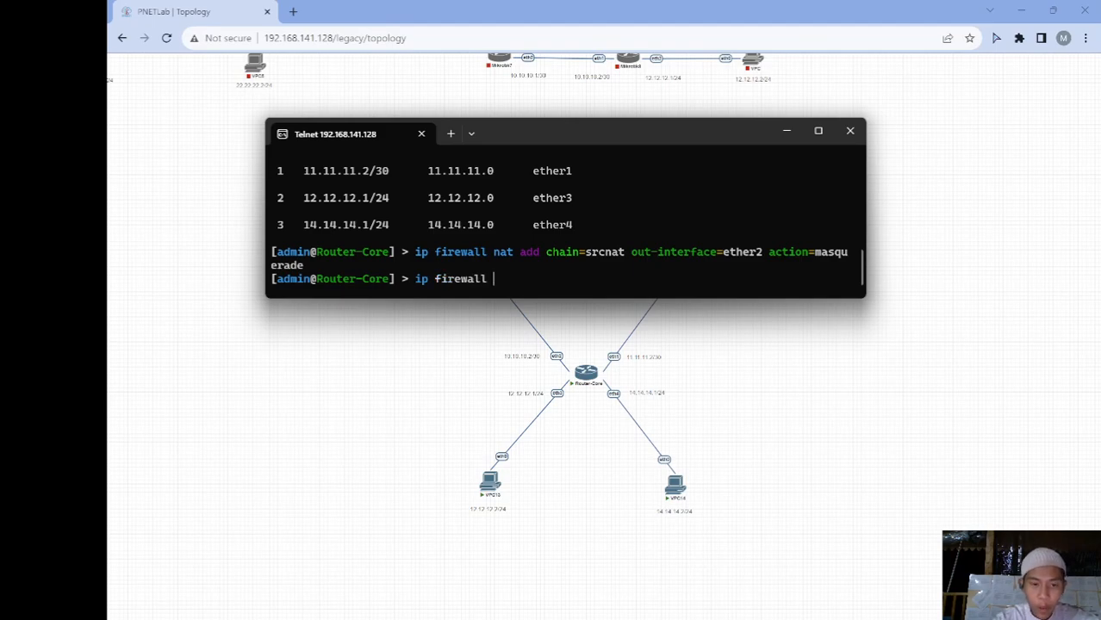
{"action": "type", "text": "nat add chain=srcnat "}
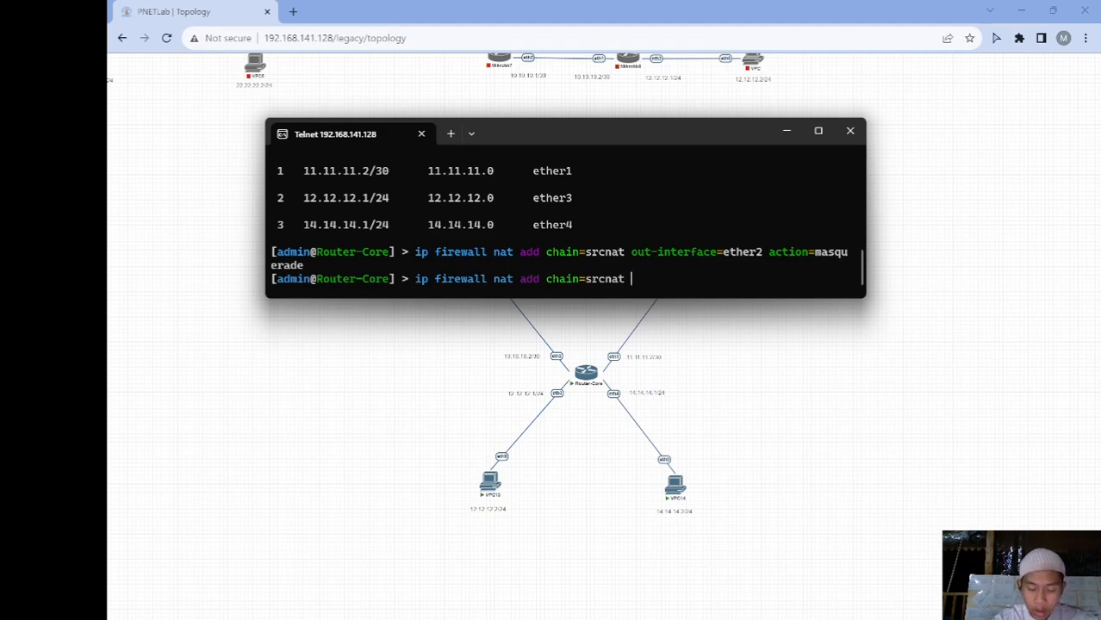
{"action": "type", "text": "out-im"}
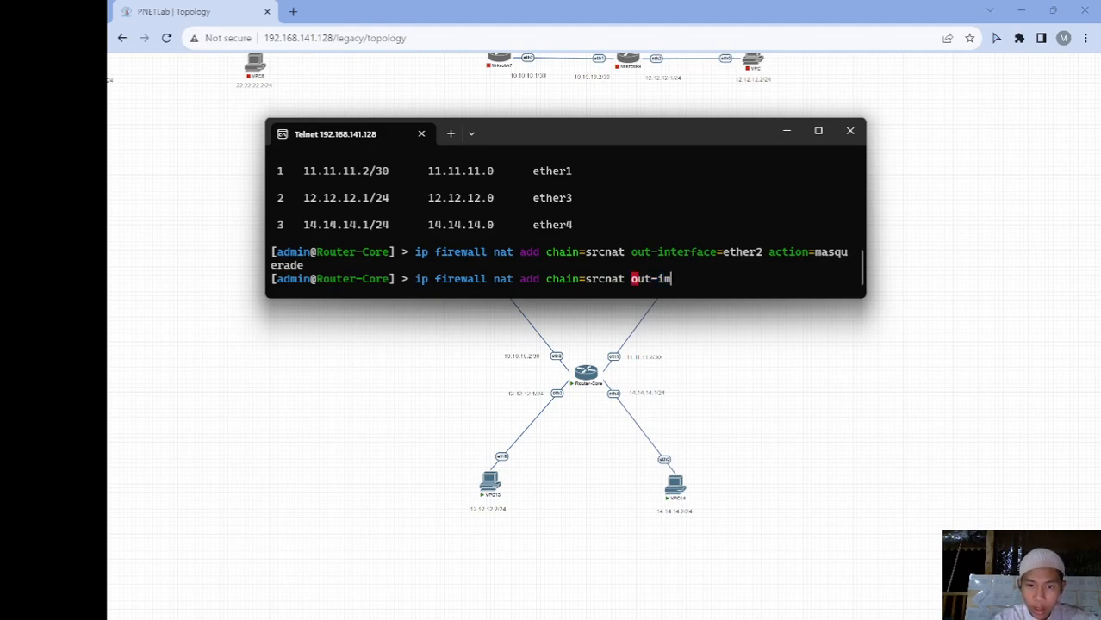
{"action": "key", "text": "BackSpace"}
{"action": "key", "text": "BackSpace"}
{"action": "type", "text": "in"}
{"action": "key", "text": "Tab"}
{"action": "type", "text": "=ether1 action=masquerade"}
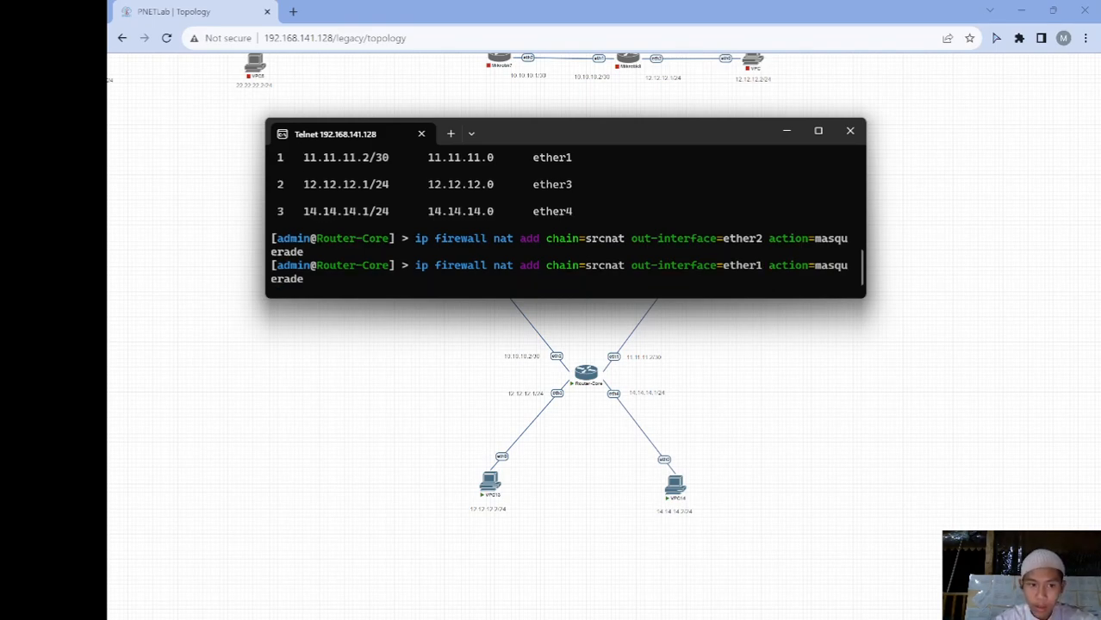
{"action": "key", "text": "Return"}
{"action": "type", "text": "ip firewall "}
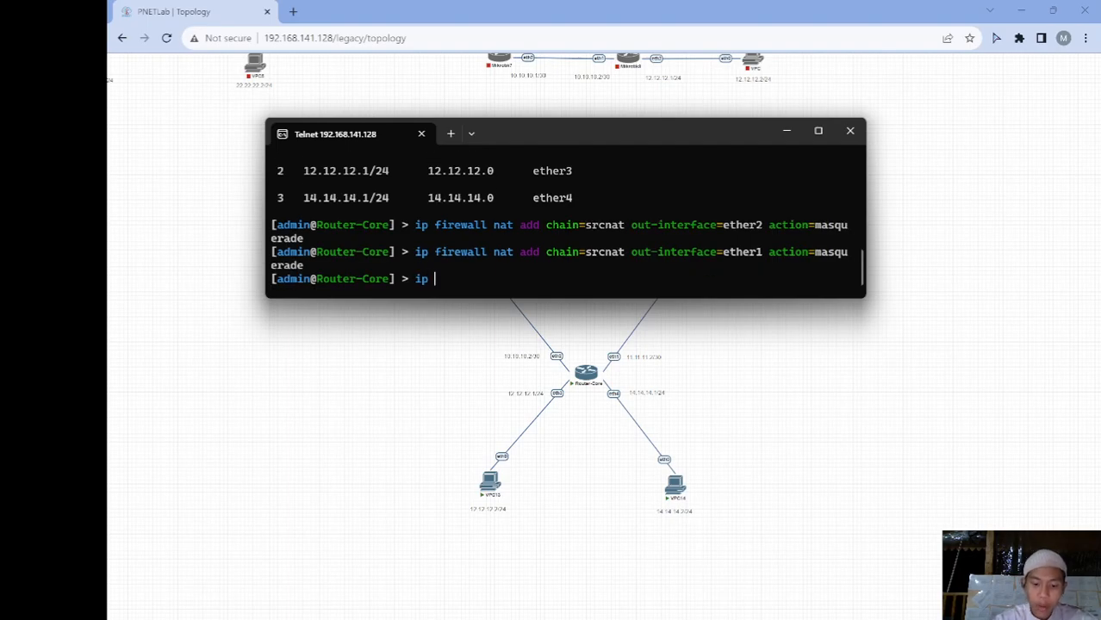
{"action": "type", "text": "nat print"}
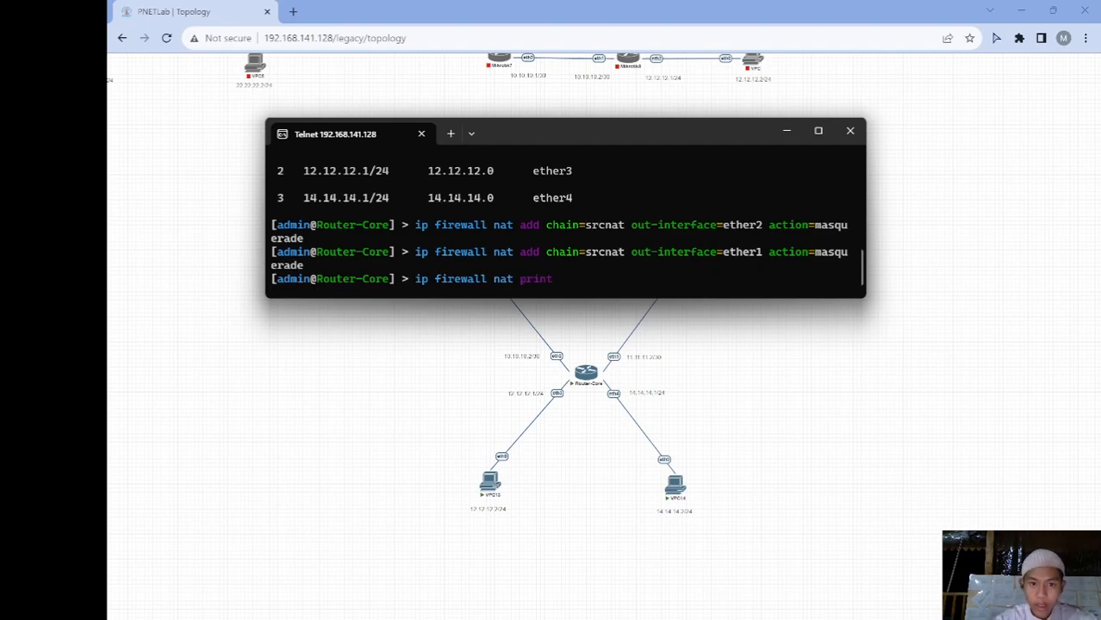
{"action": "key", "text": "Return"}
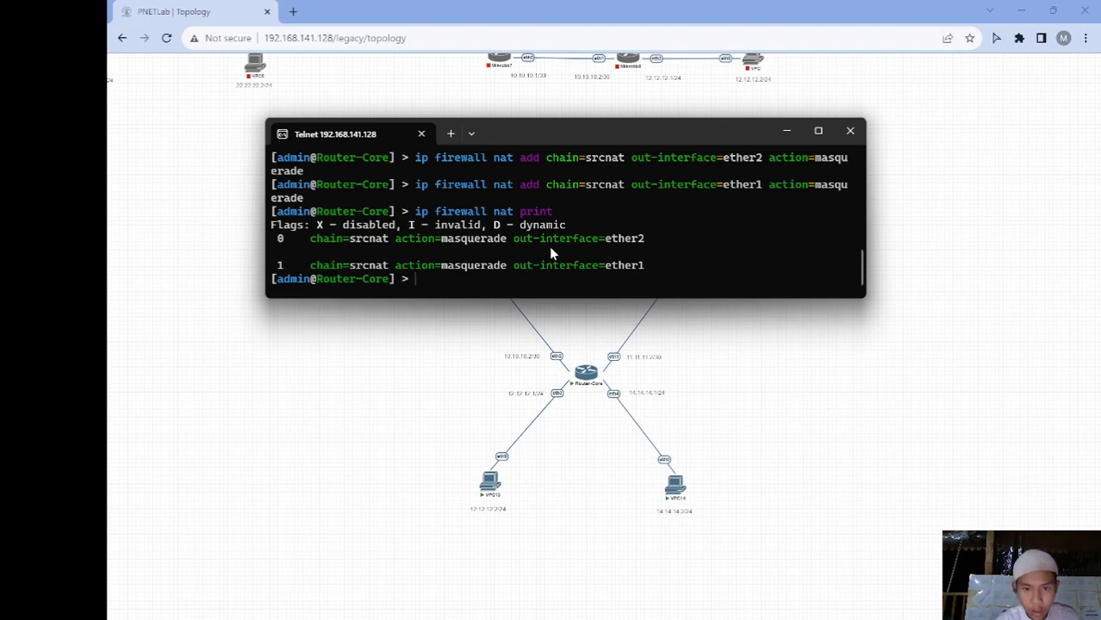
Open VPC13's Telnet console and bring it to the front, narrowing the window
{"action": "left_click", "coordinate": [784, 132]}
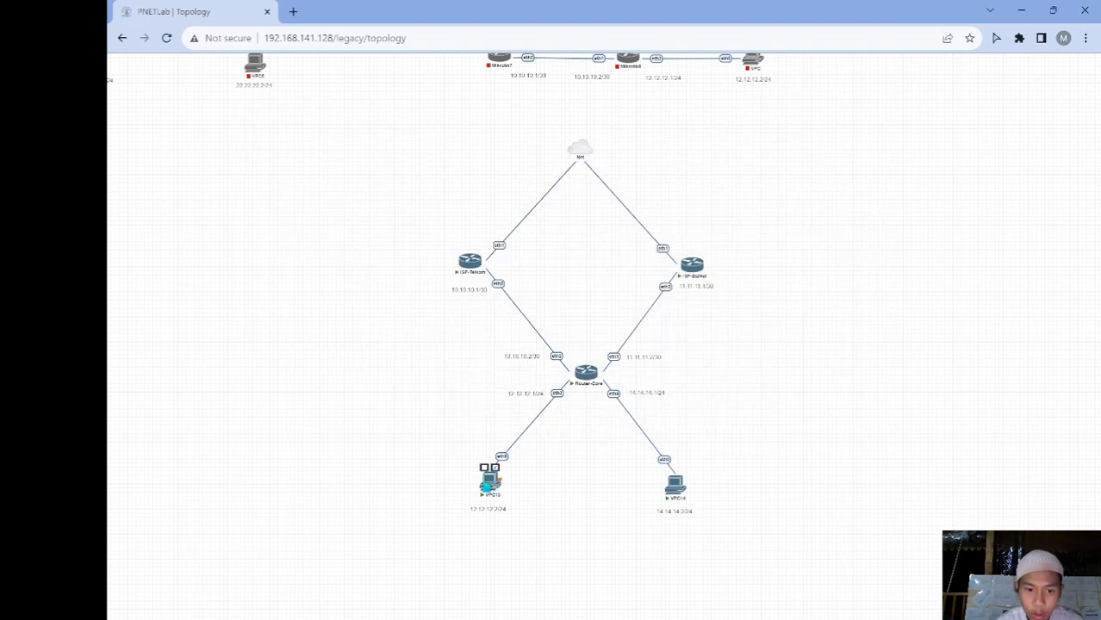
{"action": "left_click", "coordinate": [489, 483]}
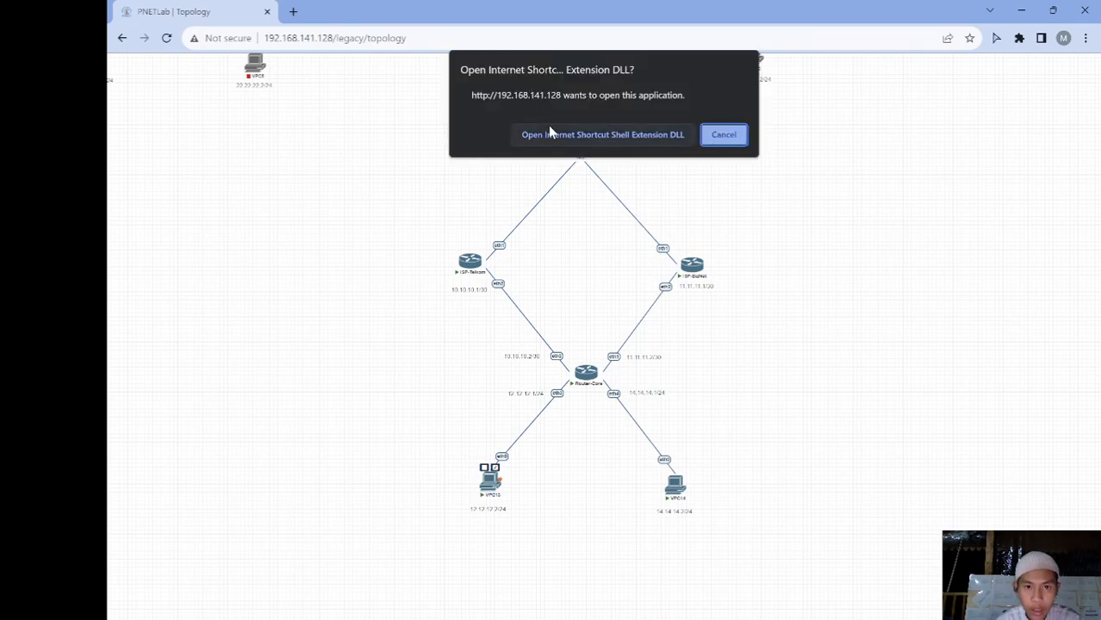
{"action": "left_click", "coordinate": [545, 129]}
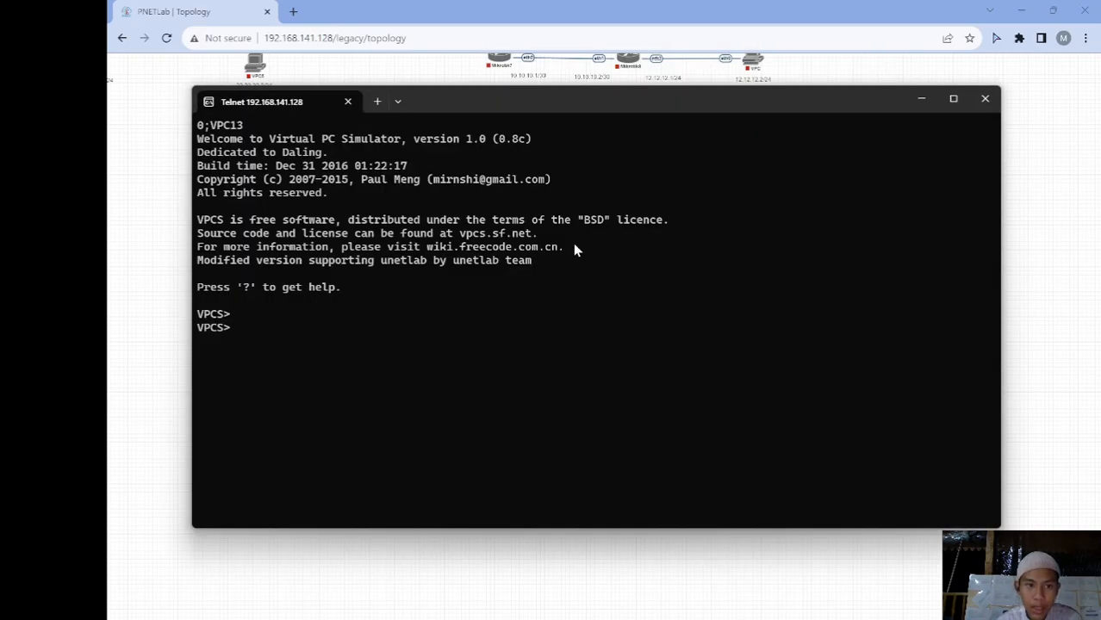
{"action": "left_click", "coordinate": [135, 486]}
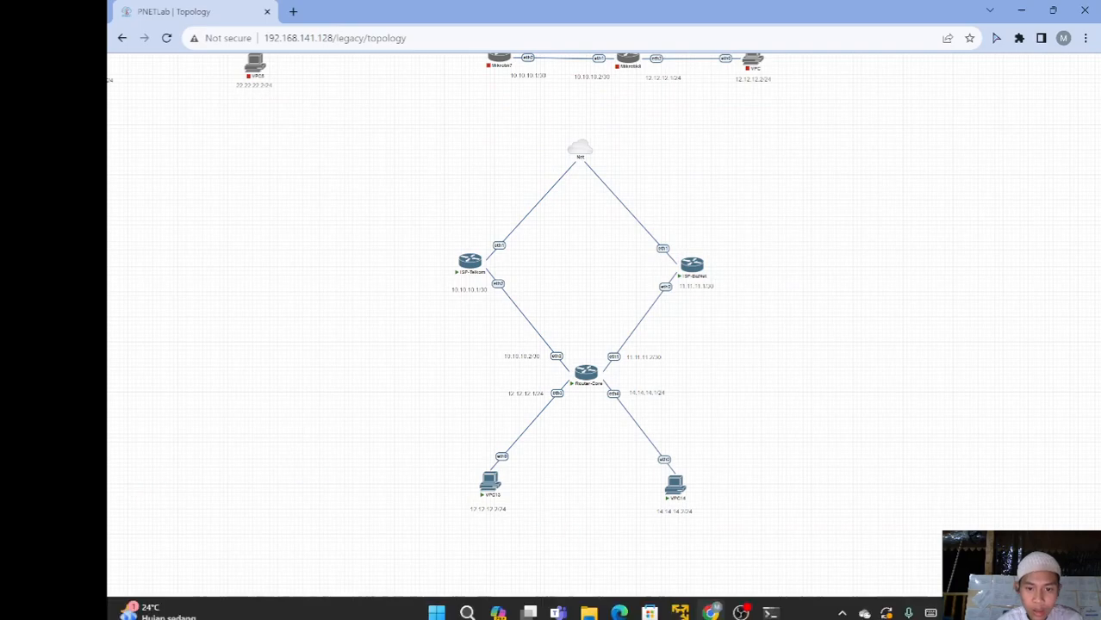
{"action": "mouse_move", "coordinate": [770, 605]}
{"action": "left_click", "coordinate": [944, 514]}
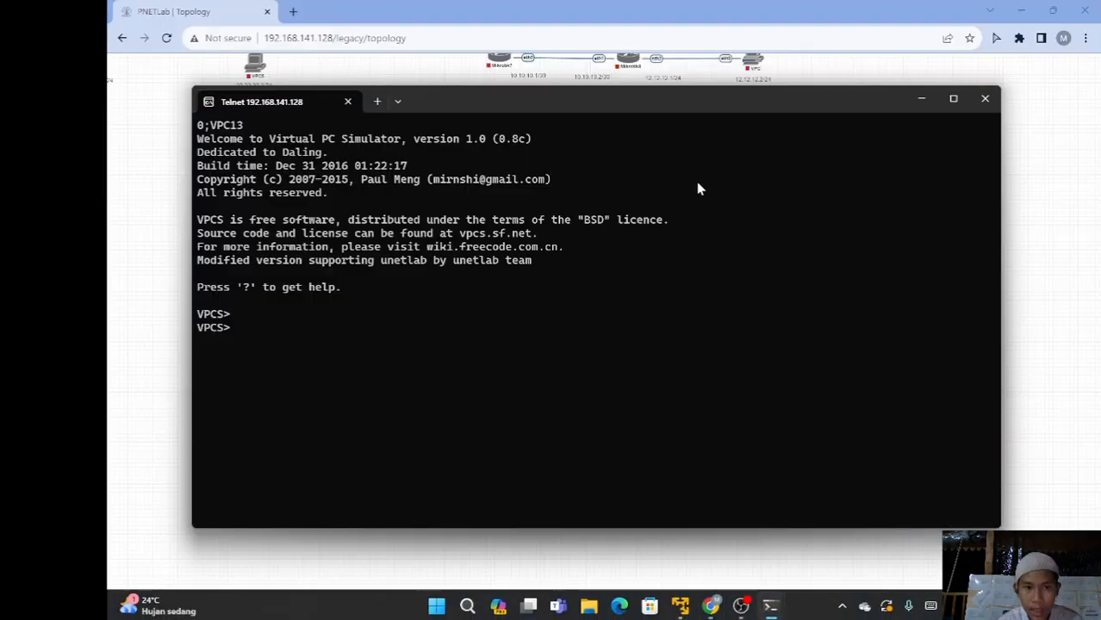
{"action": "left_click_drag", "start_coordinate": [1000, 228], "coordinate": [753, 212]}
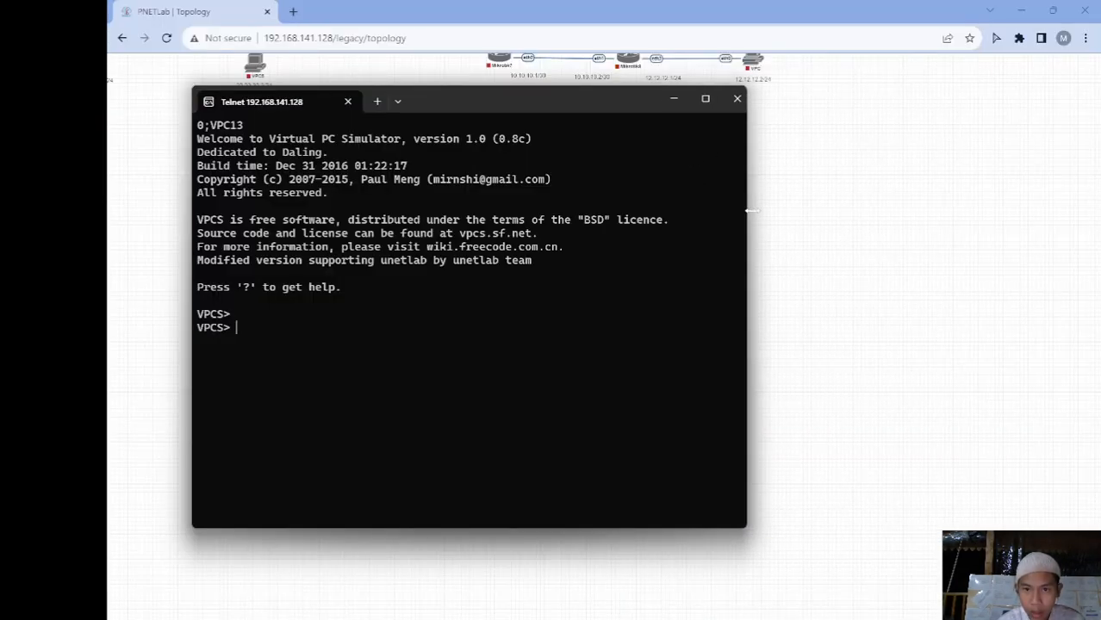
Set VPC13's address to 12.12.12.2/24 with gateway 12.12.12.1 using the ip command
{"action": "type", "text": "ip"}
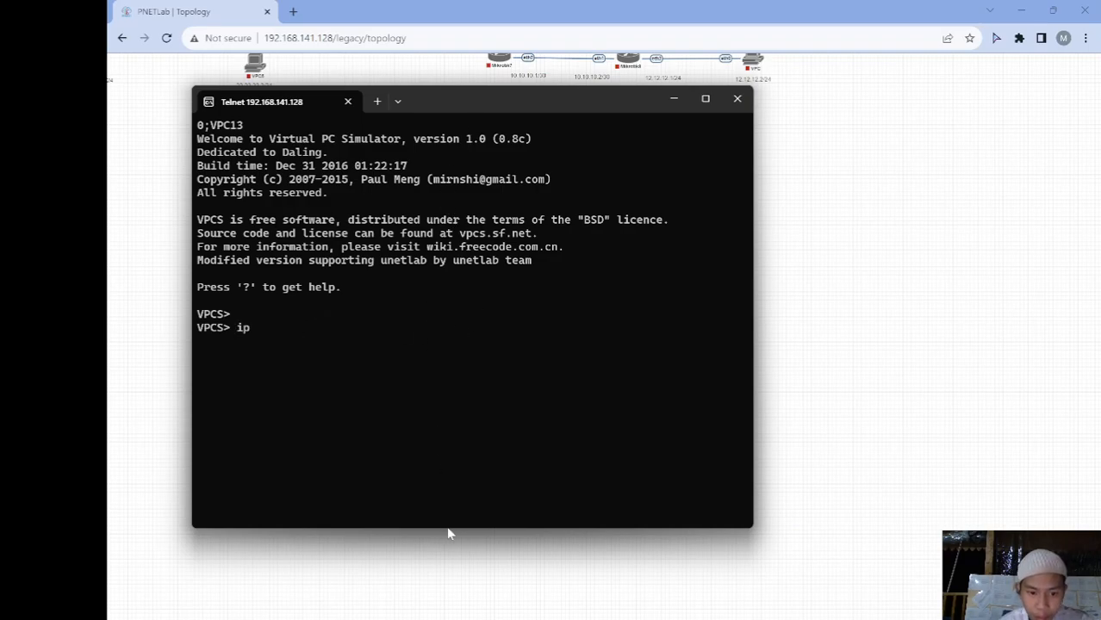
{"action": "left_click_drag", "start_coordinate": [447, 528], "coordinate": [440, 441]}
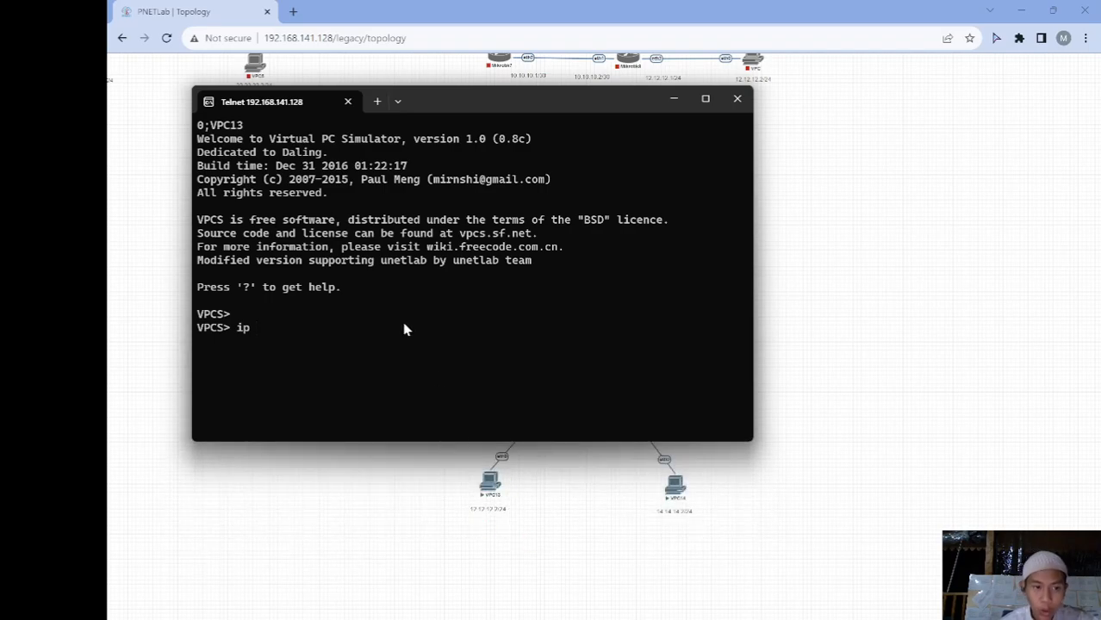
{"action": "type", "text": "12.12.12."}
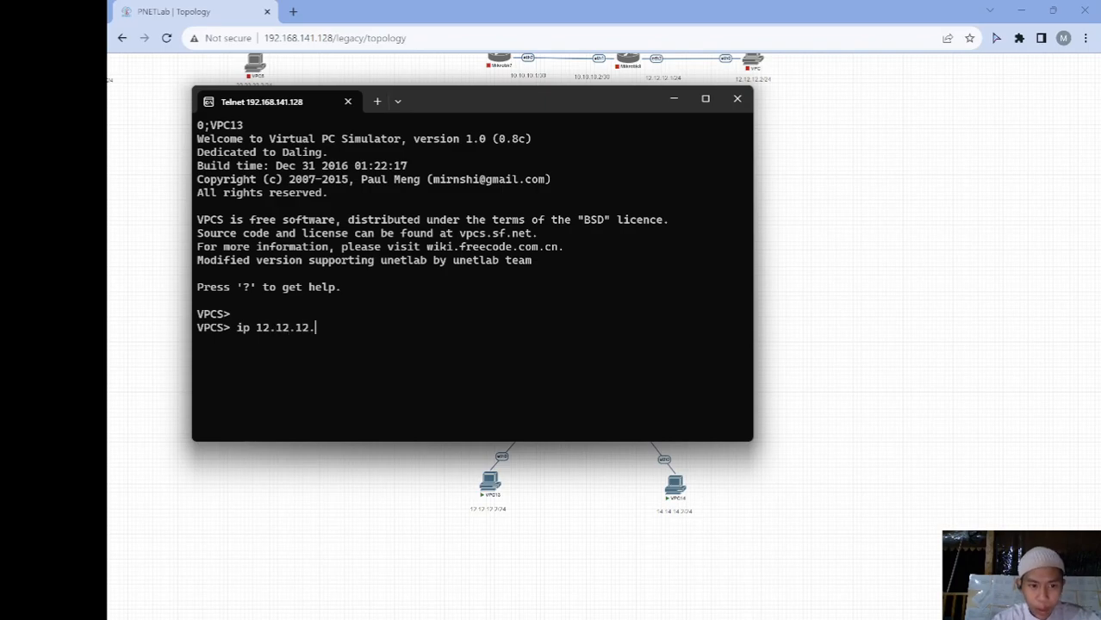
{"action": "type", "text": "2/24 gate"}
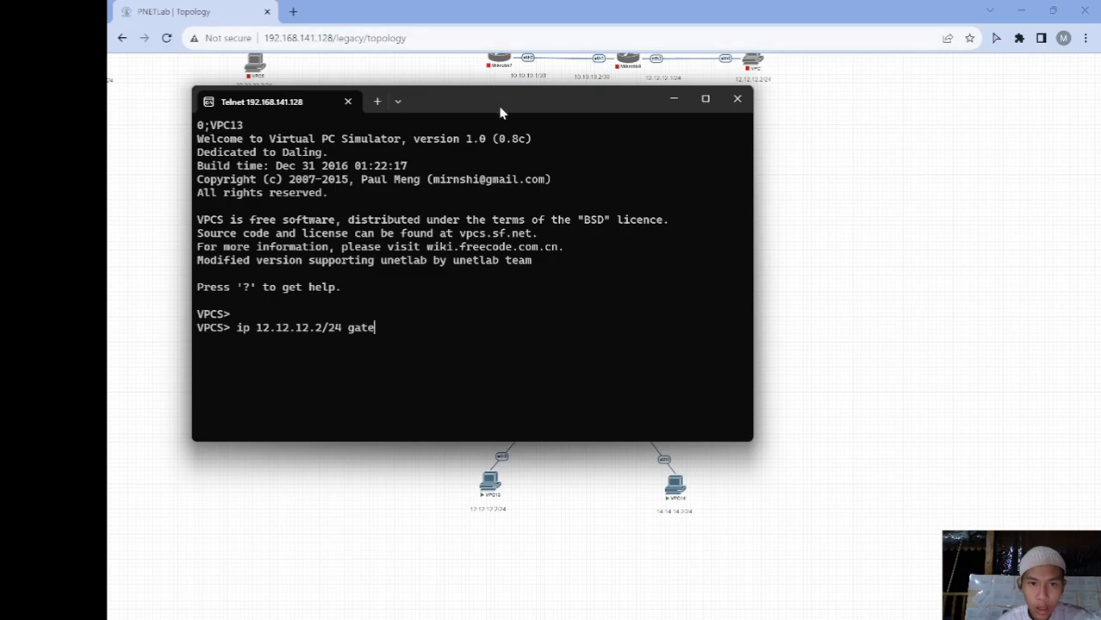
{"action": "type", "text": "way"}
{"action": "left_click_drag", "start_coordinate": [461, 112], "coordinate": [881, 174]}
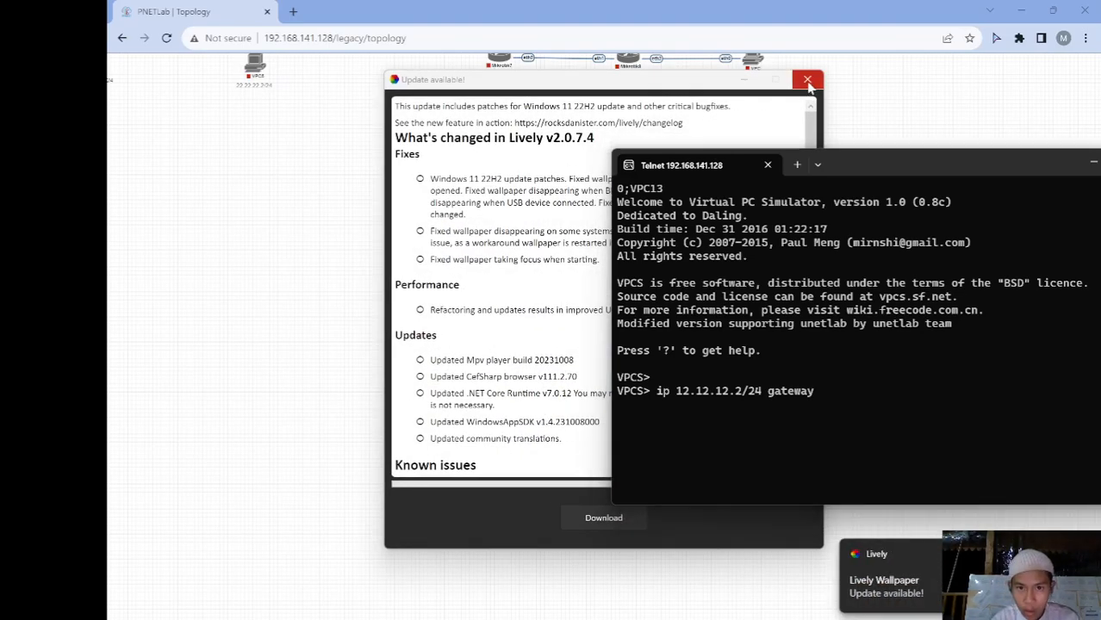
{"action": "left_click", "coordinate": [808, 81]}
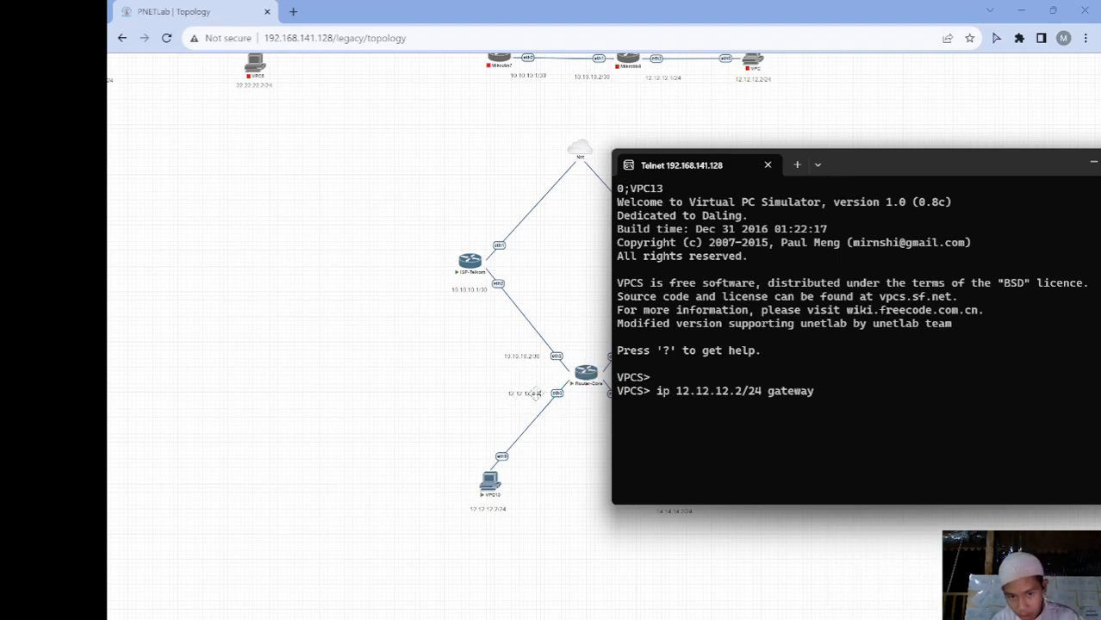
{"action": "type", "text": "12.121.1"}
{"action": "key", "text": "BackSpace"}
{"action": "key", "text": "BackSpace"}
{"action": "key", "text": "BackSpace"}
{"action": "type", "text": ".12.12.1"}
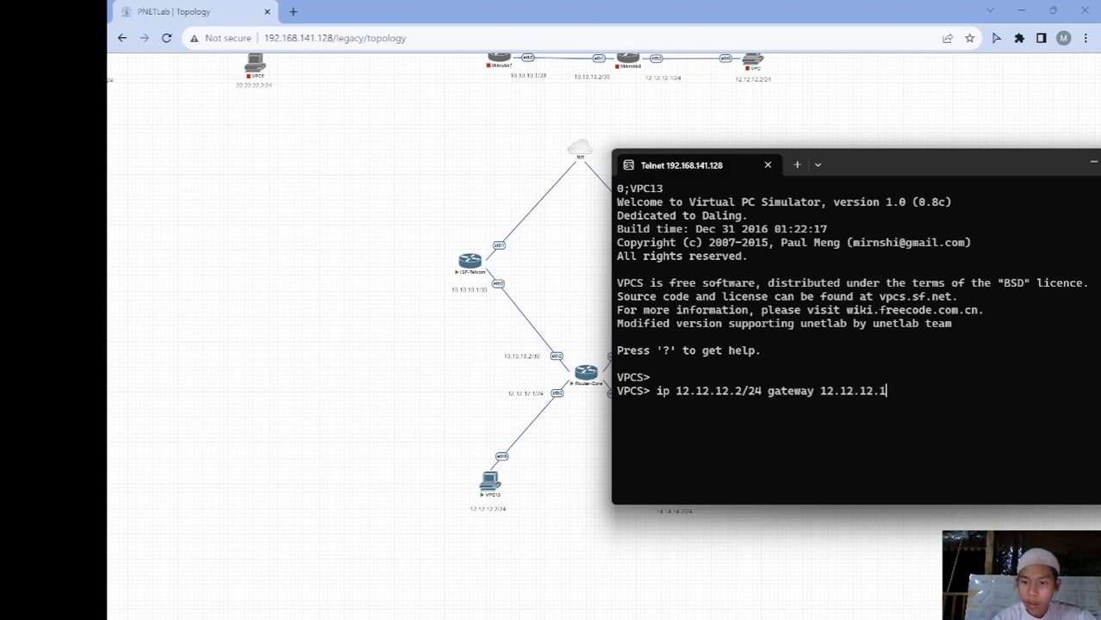
{"action": "key", "text": "Return"}
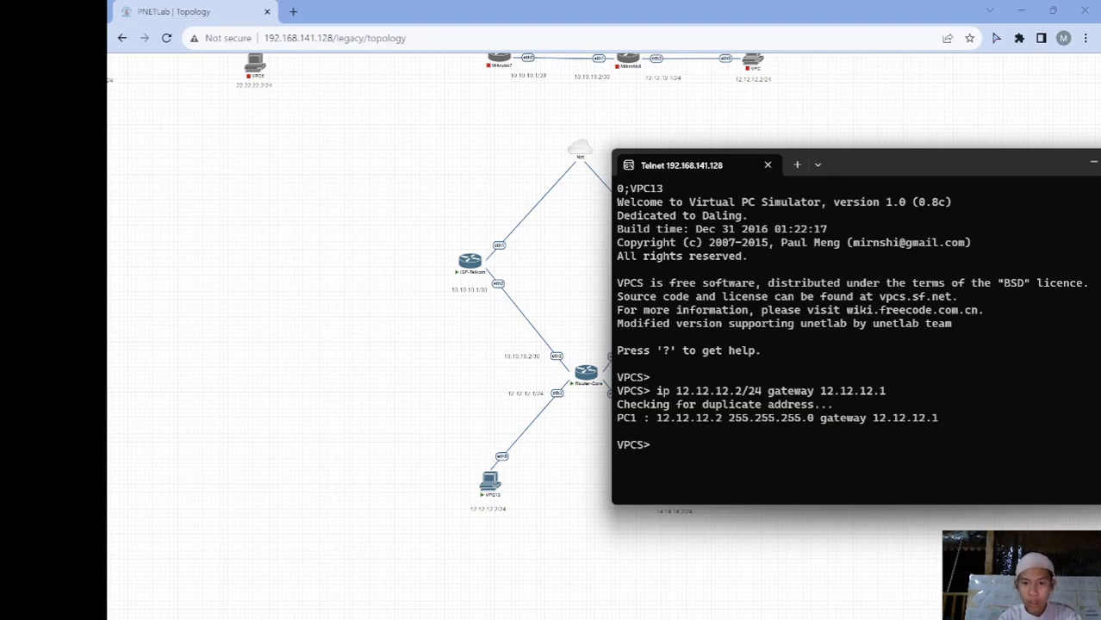
Close the VPC13 console and open VPC14's Telnet console in front
{"action": "left_click", "coordinate": [1095, 162]}
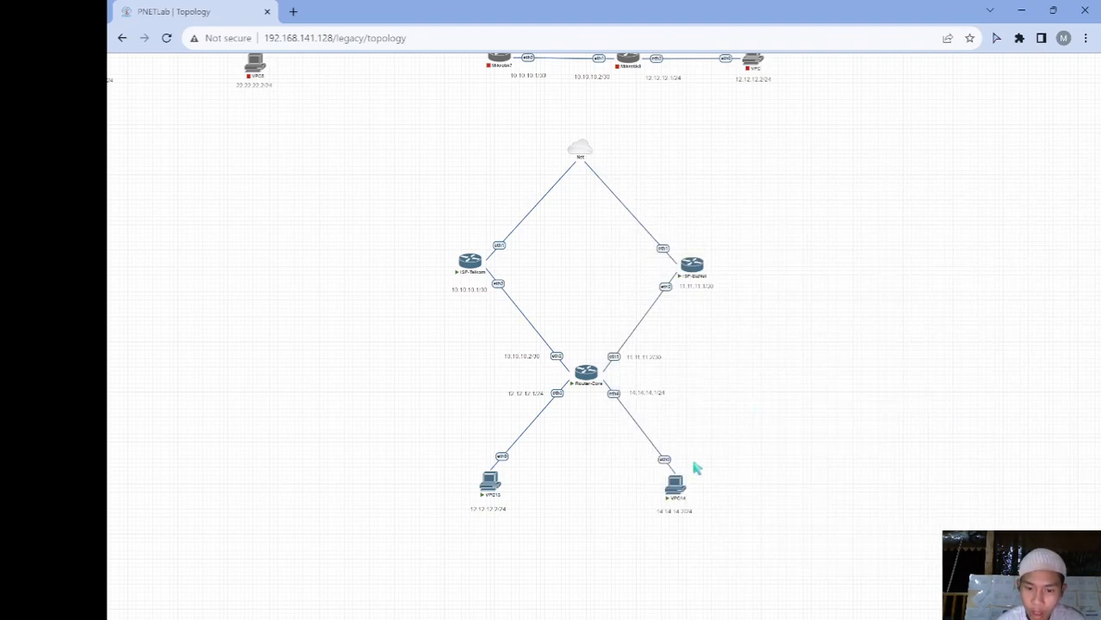
{"action": "left_click", "coordinate": [676, 488]}
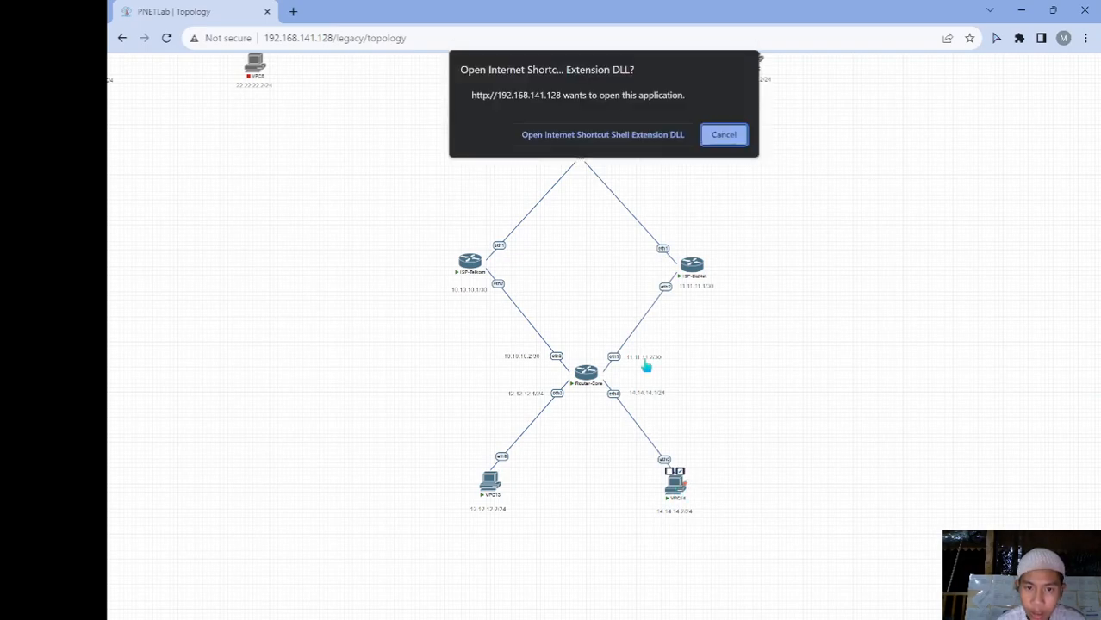
{"action": "left_click", "coordinate": [605, 135]}
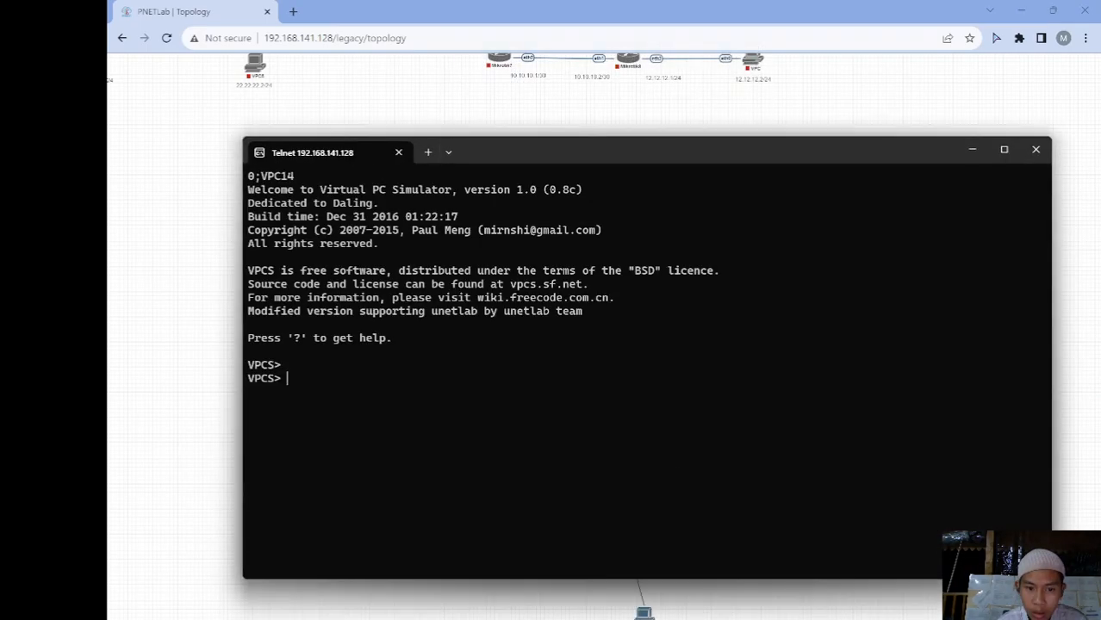
{"action": "left_click", "coordinate": [651, 607]}
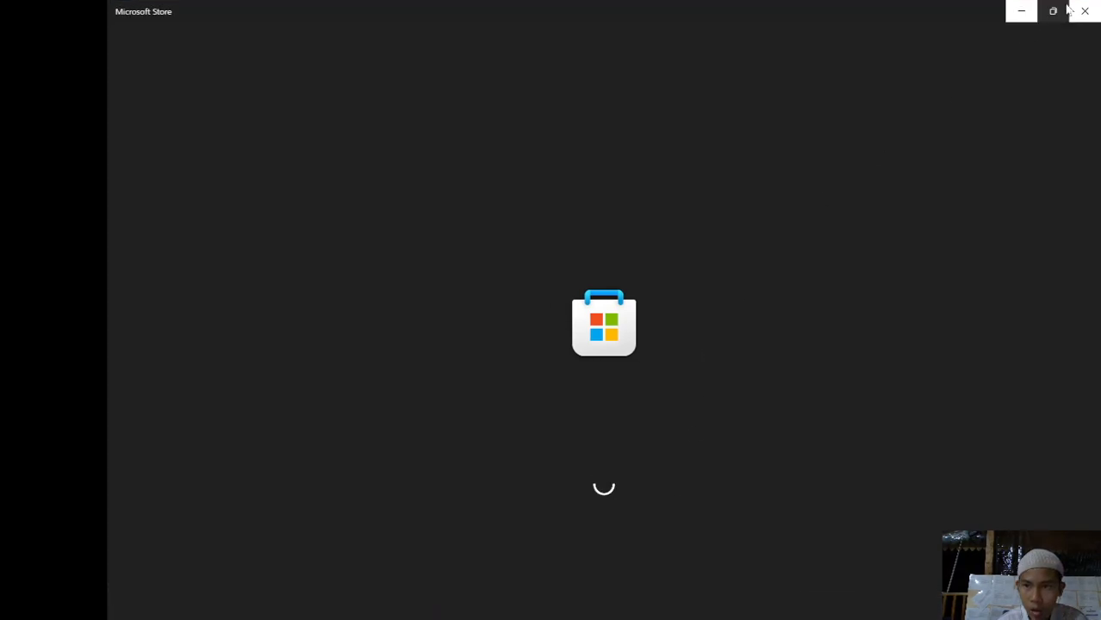
{"action": "left_click", "coordinate": [1085, 10]}
{"action": "left_click", "coordinate": [914, 109]}
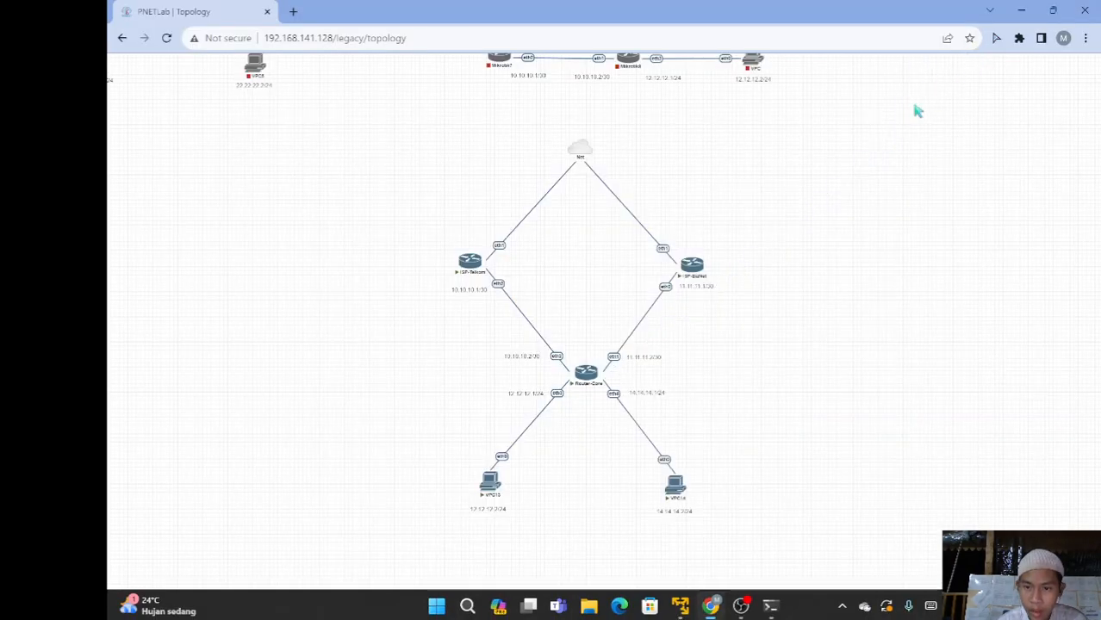
{"action": "mouse_move", "coordinate": [770, 605]}
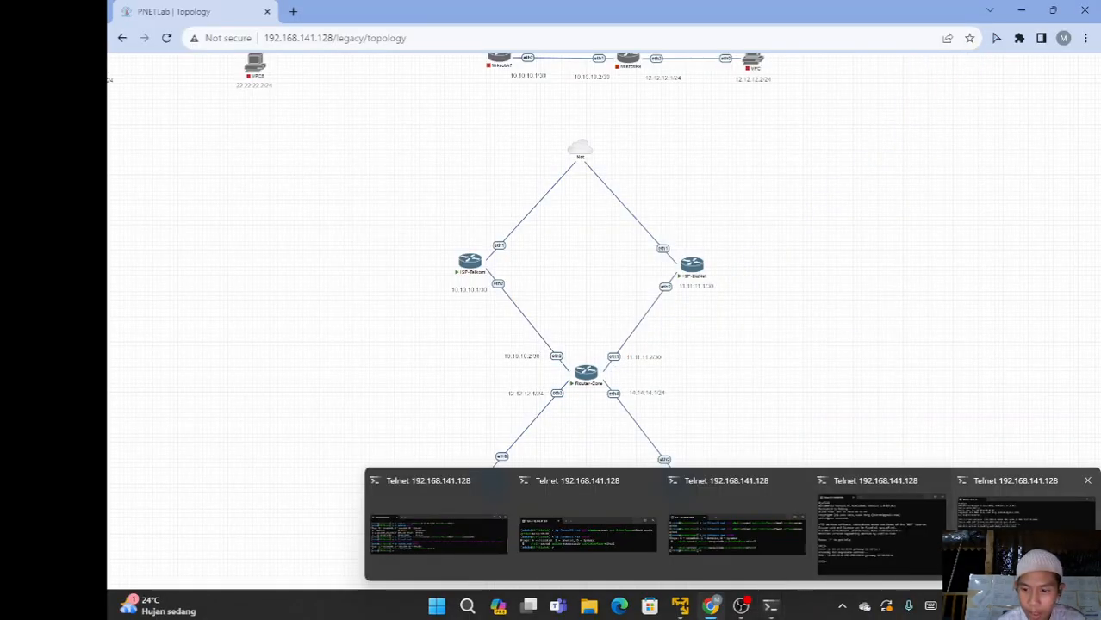
{"action": "left_click", "coordinate": [1017, 517]}
Try assigning VPC14 14.14.14.2/24 with gateway 14.14.14.1 using the 'ip address' syntax
{"action": "type", "text": "ip add"}
{"action": "key", "text": "BackSpace"}
{"action": "key", "text": "BackSpace"}
{"action": "key", "text": "BackSpace"}
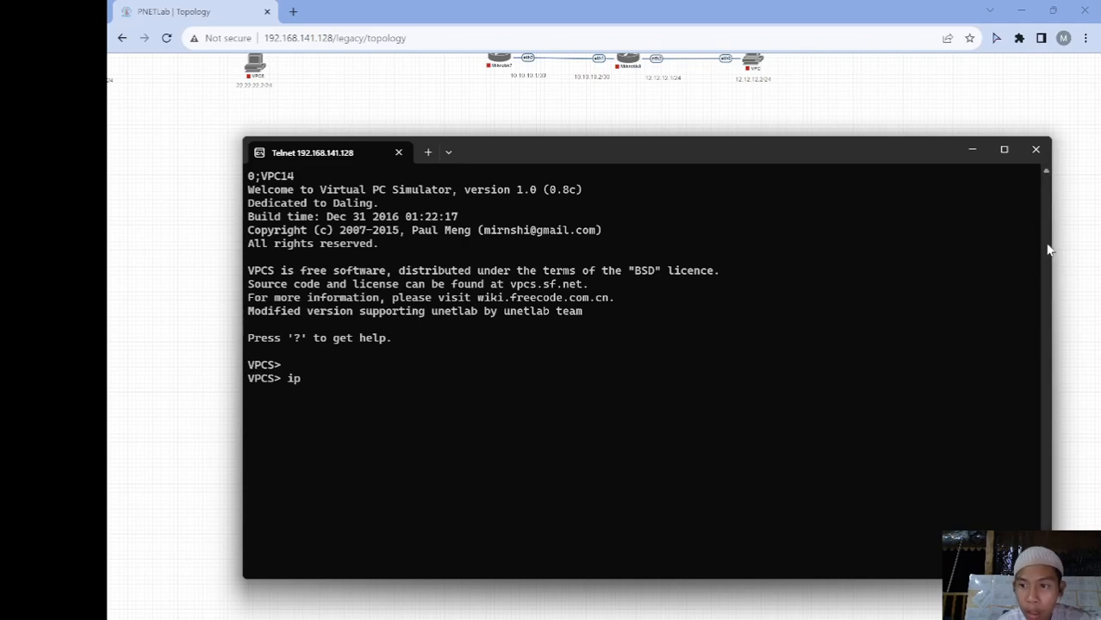
{"action": "left_click_drag", "start_coordinate": [1051, 245], "coordinate": [795, 241]}
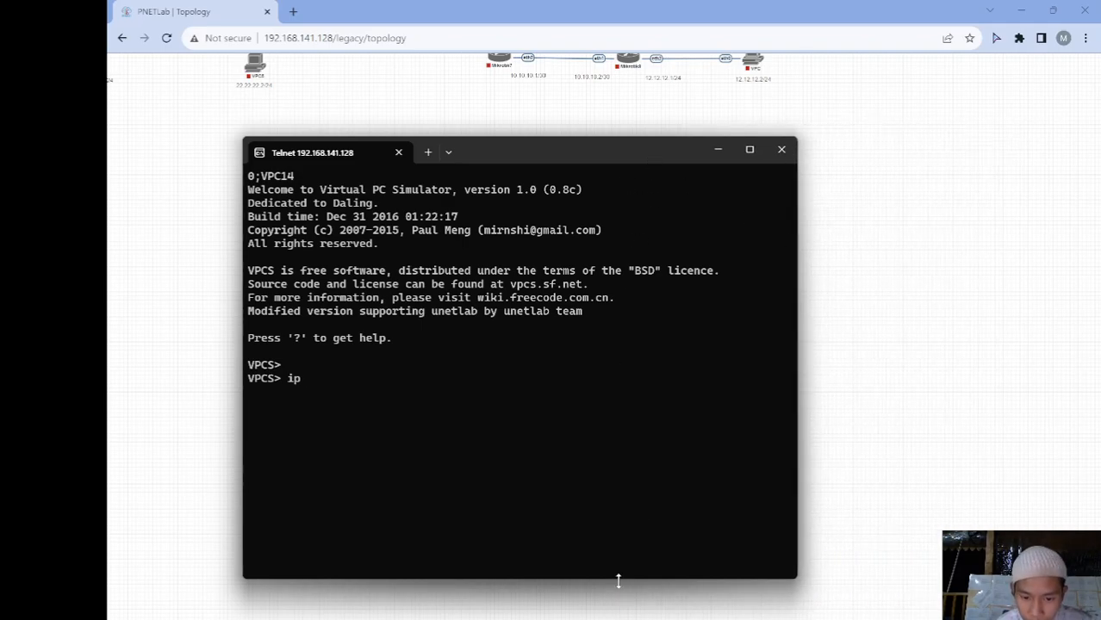
{"action": "left_click_drag", "start_coordinate": [614, 581], "coordinate": [612, 451]}
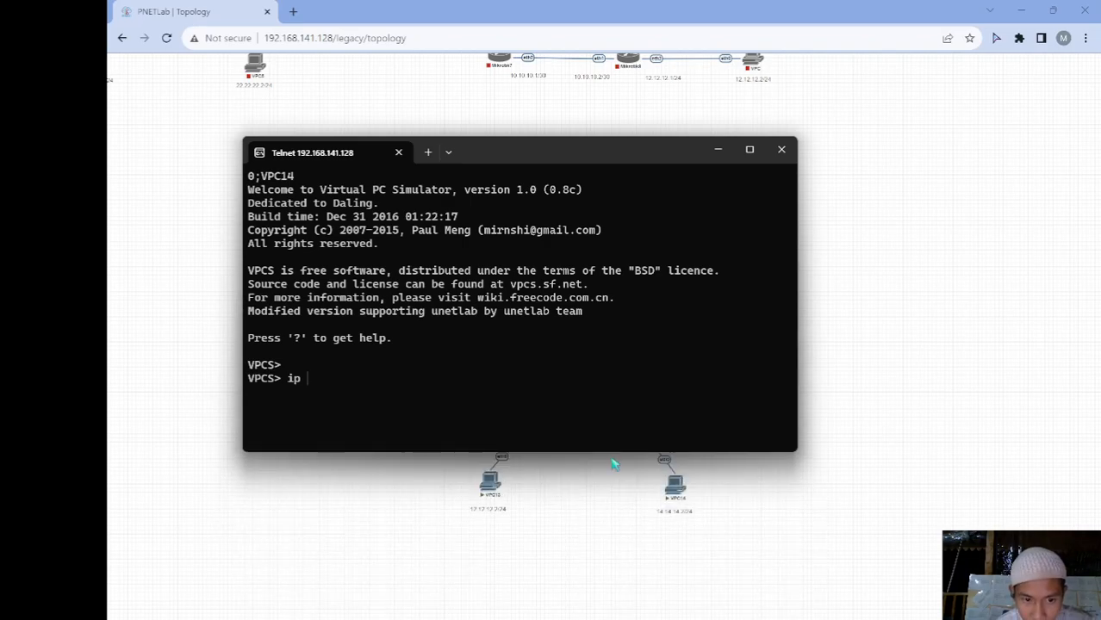
{"action": "type", "text": "ip addr"}
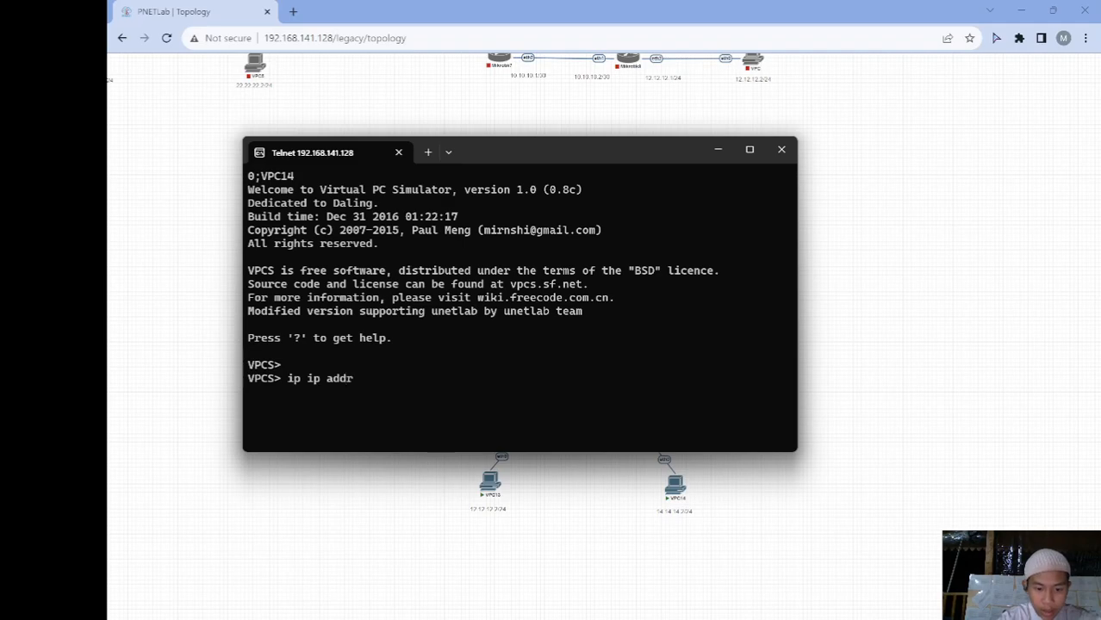
{"action": "type", "text": "ess 14.141"}
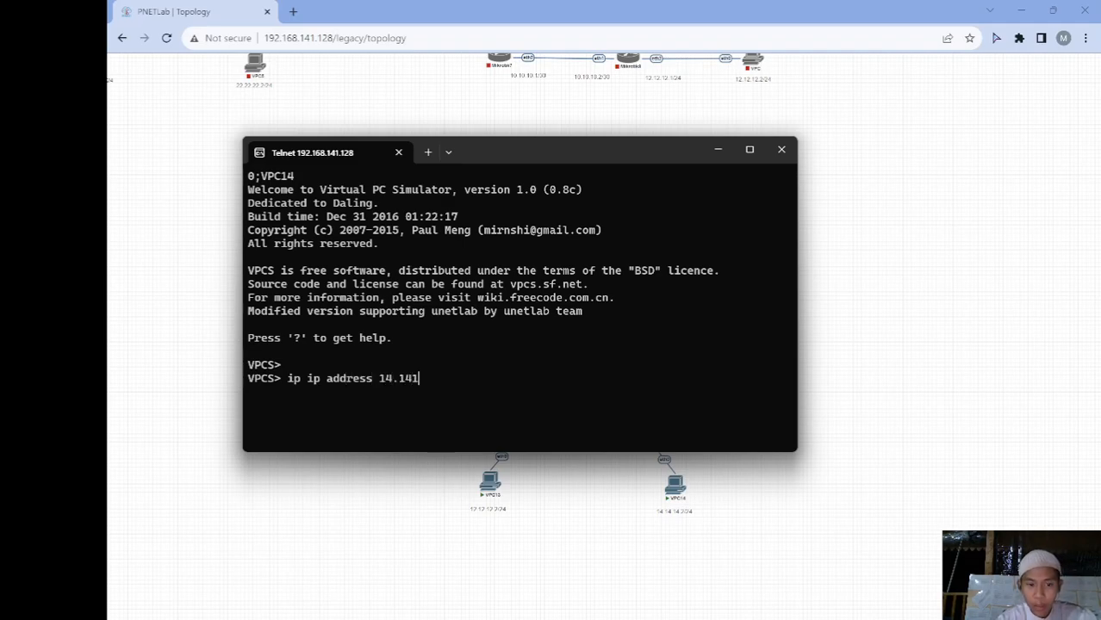
{"action": "key", "text": "BackSpace"}
{"action": "type", "text": ".14."}
{"action": "type", "text": "2/24"}
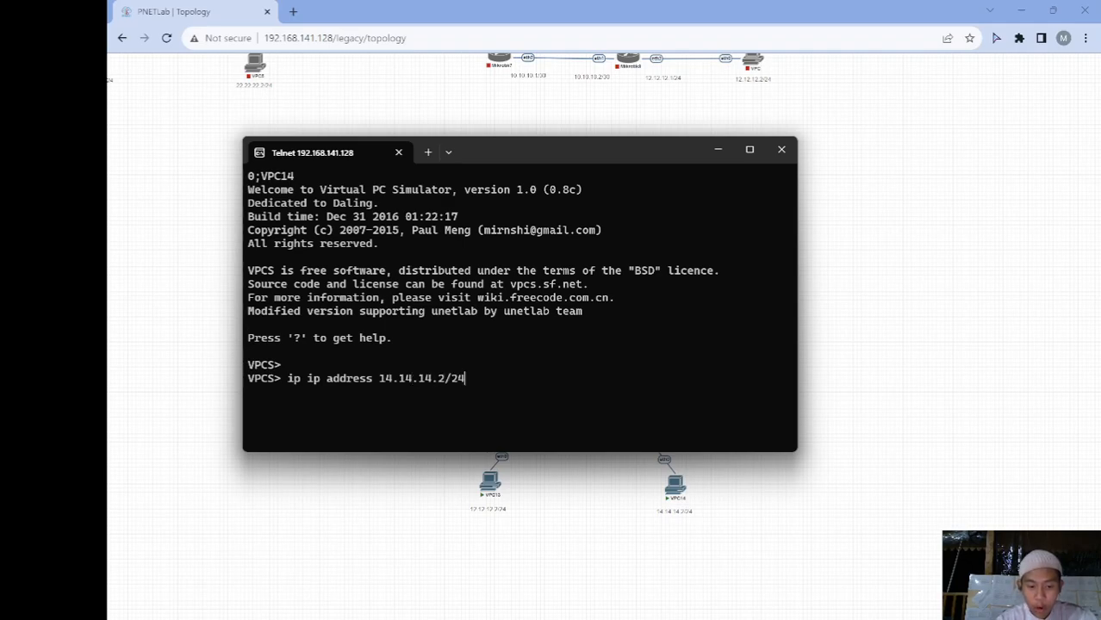
{"action": "type", "text": " gate 1"}
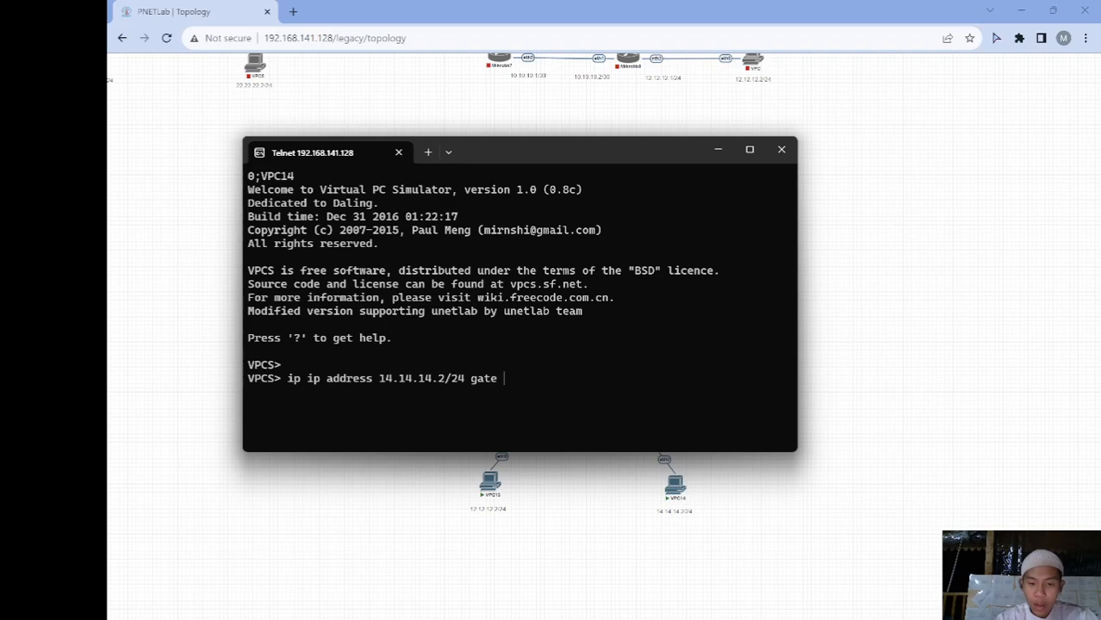
{"action": "type", "text": "14.14.14.1"}
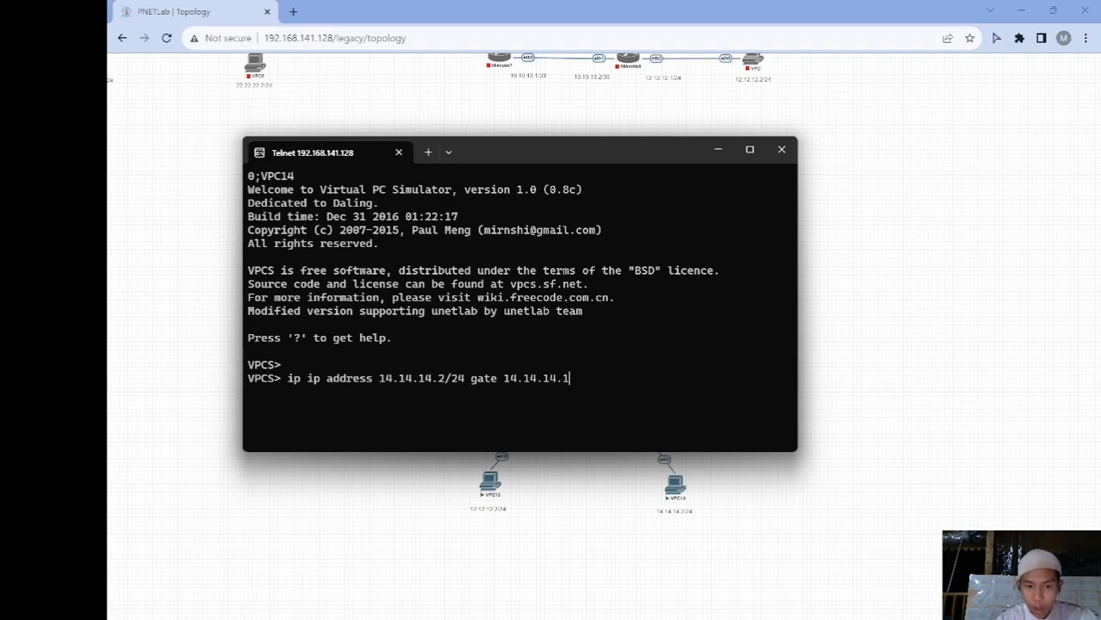
{"action": "key", "text": "Return"}
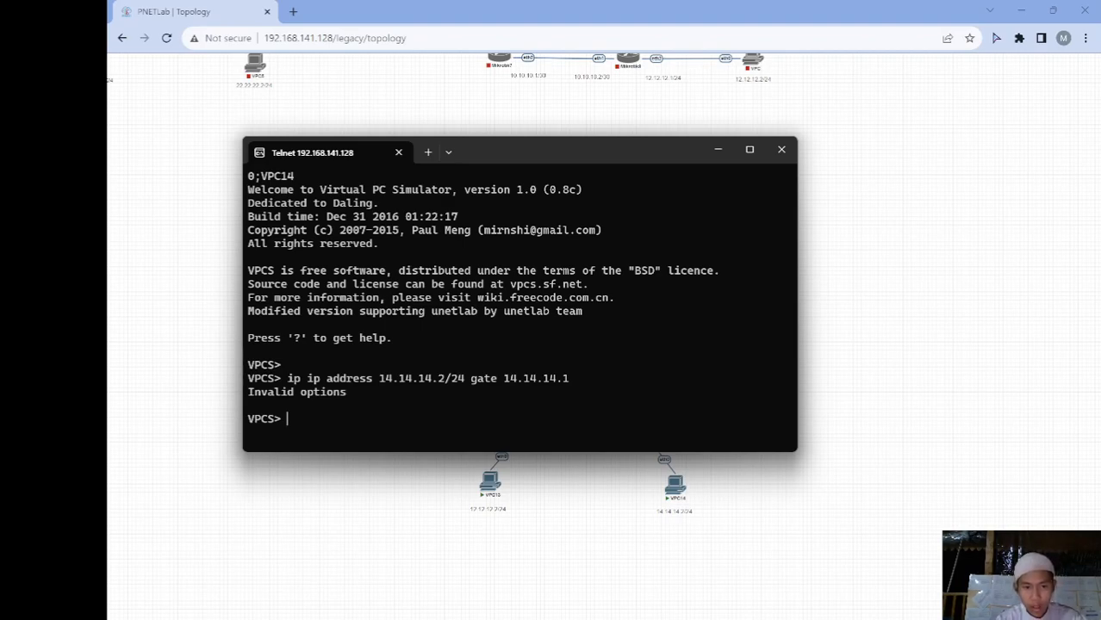
{"action": "type", "text": "ip a"}
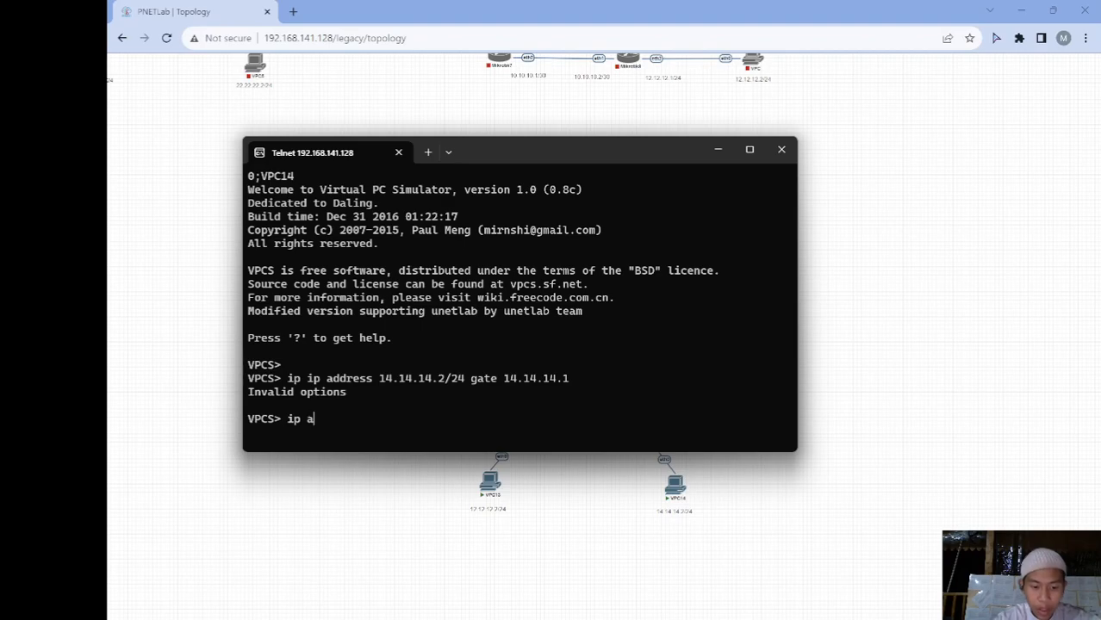
{"action": "type", "text": "ddress"}
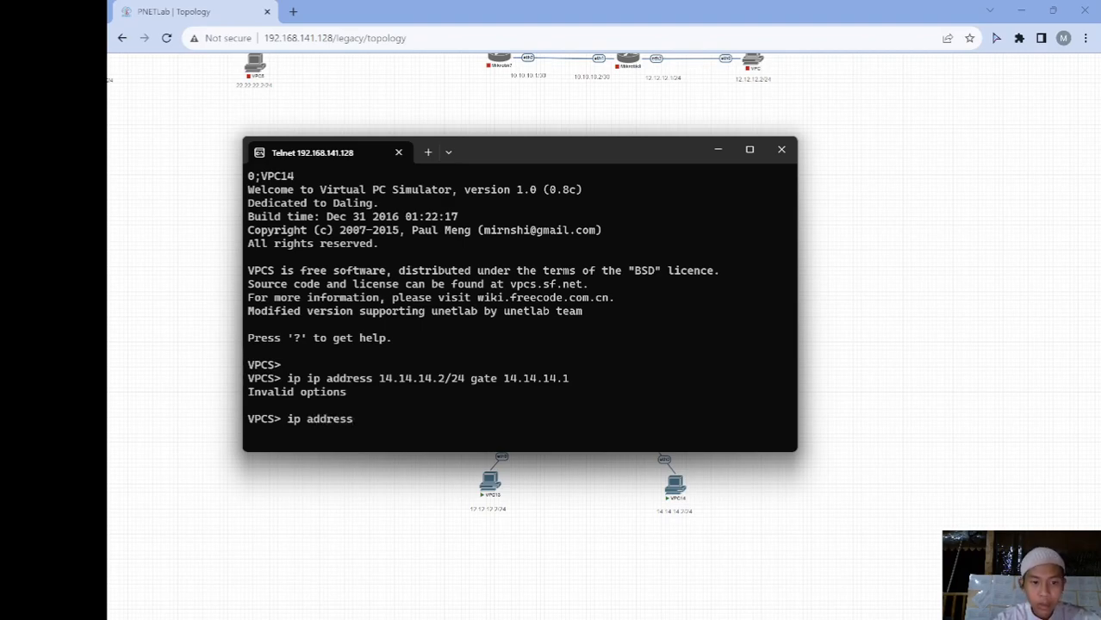
{"action": "type", "text": " 14.14.1"}
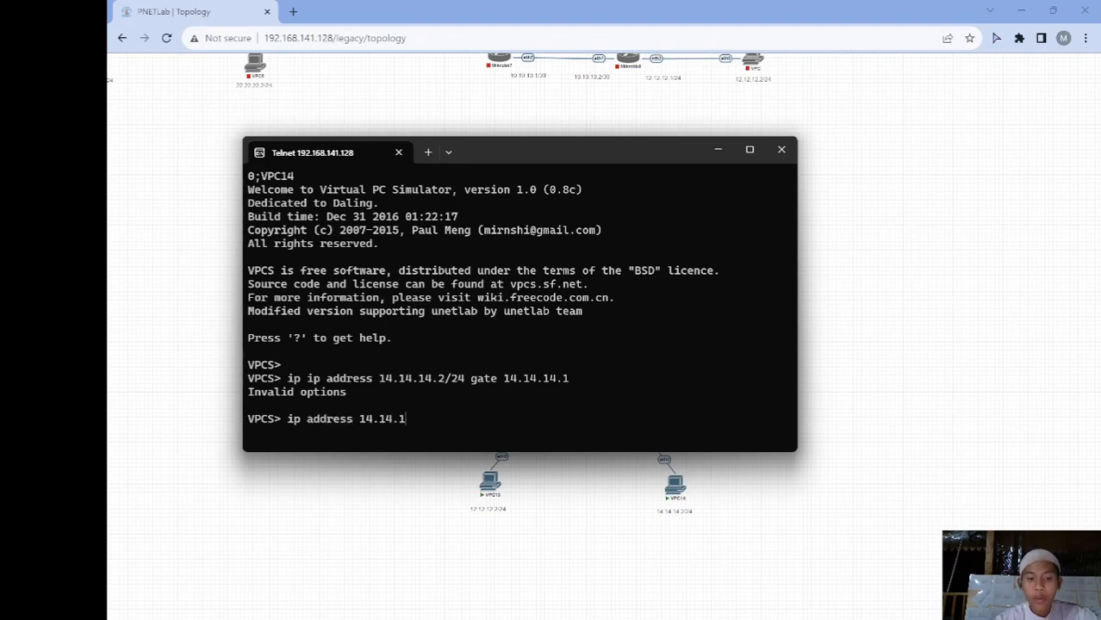
{"action": "type", "text": "4.2/24"}
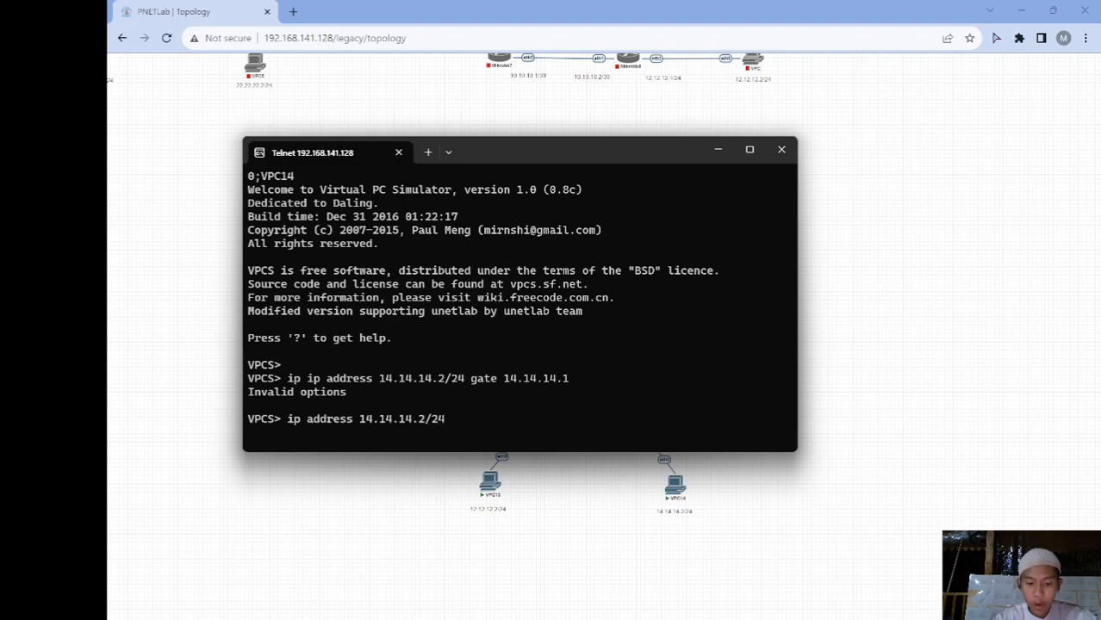
{"action": "type", "text": " gateway "}
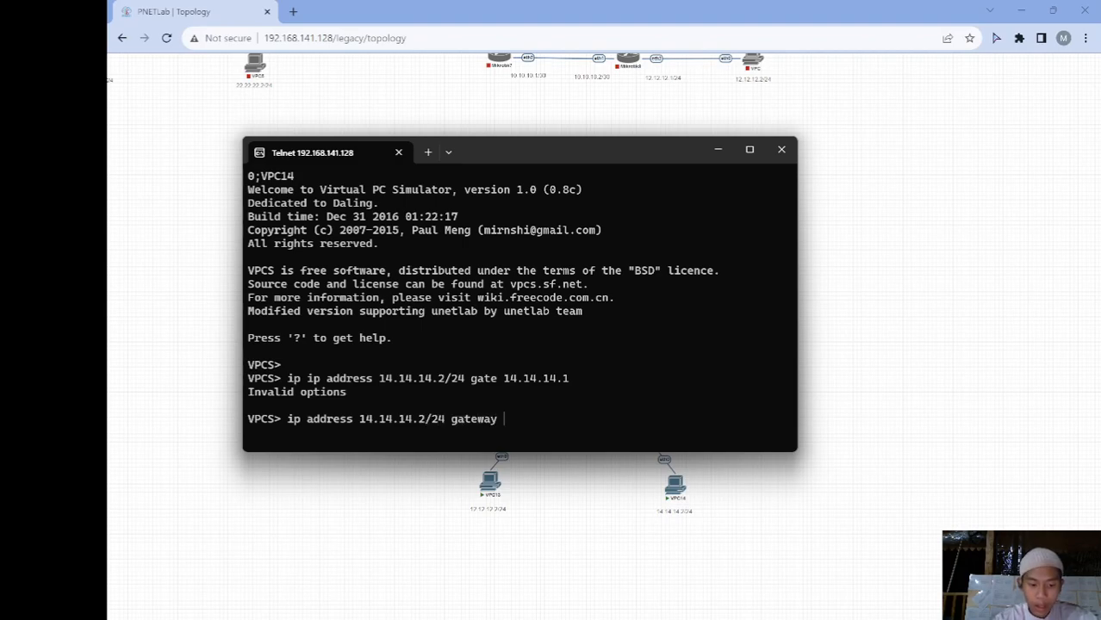
{"action": "type", "text": "14.14.1"}
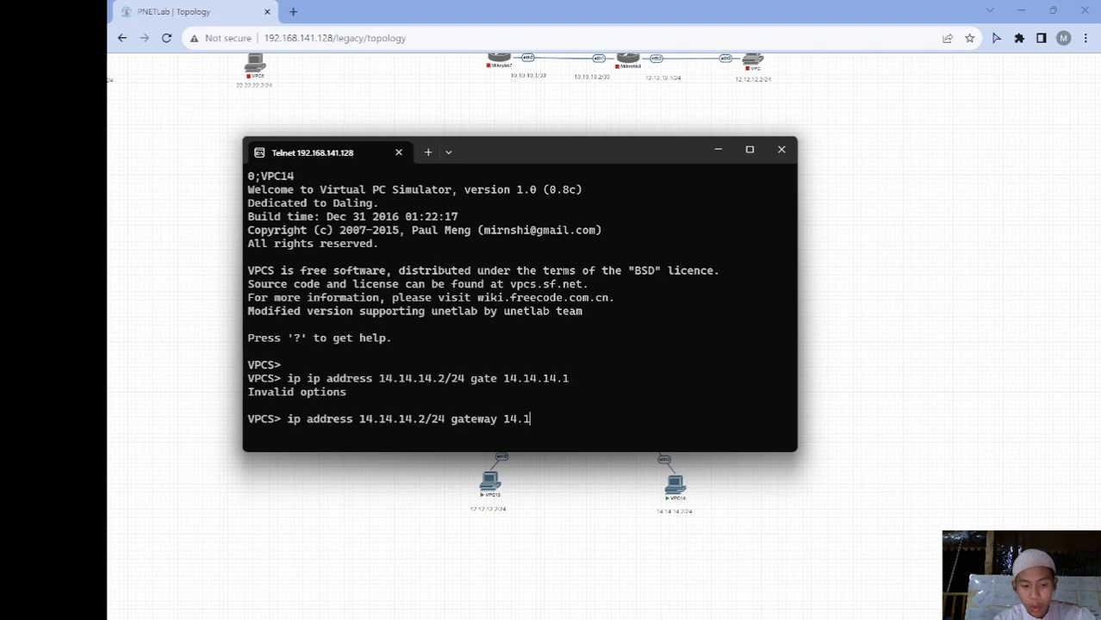
{"action": "type", "text": "4.1"}
{"action": "key", "text": "Return"}
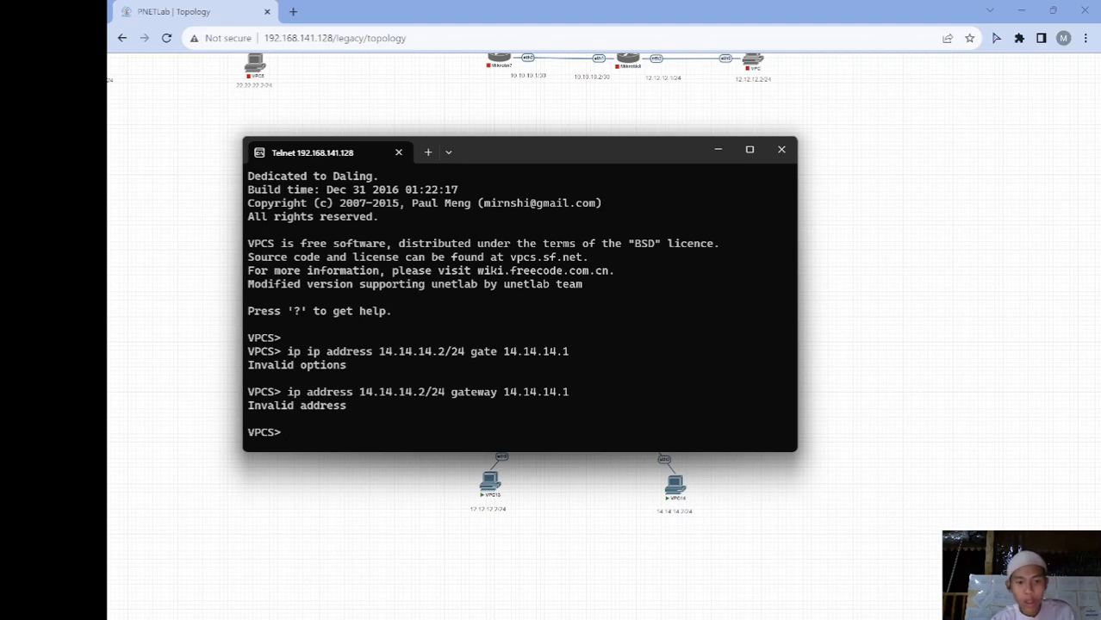
Apply 'ip 14.14.14.2/24 gateway 14.14.14.1' on VPC14 to set its address
{"action": "type", "text": "ip 14.14.14"}
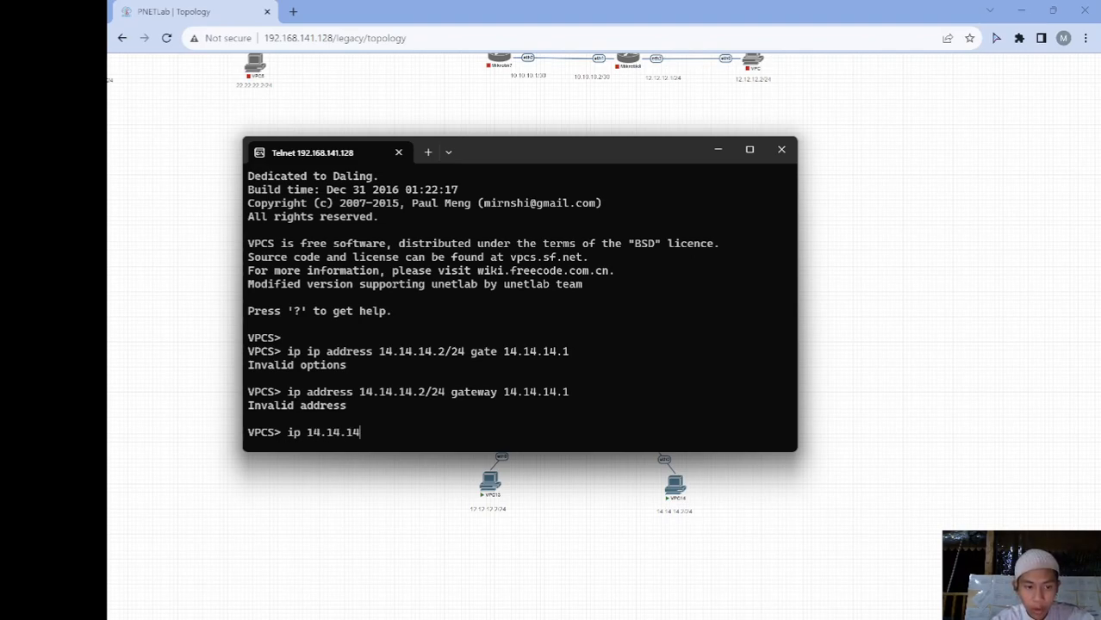
{"action": "type", "text": ".2.\\"}
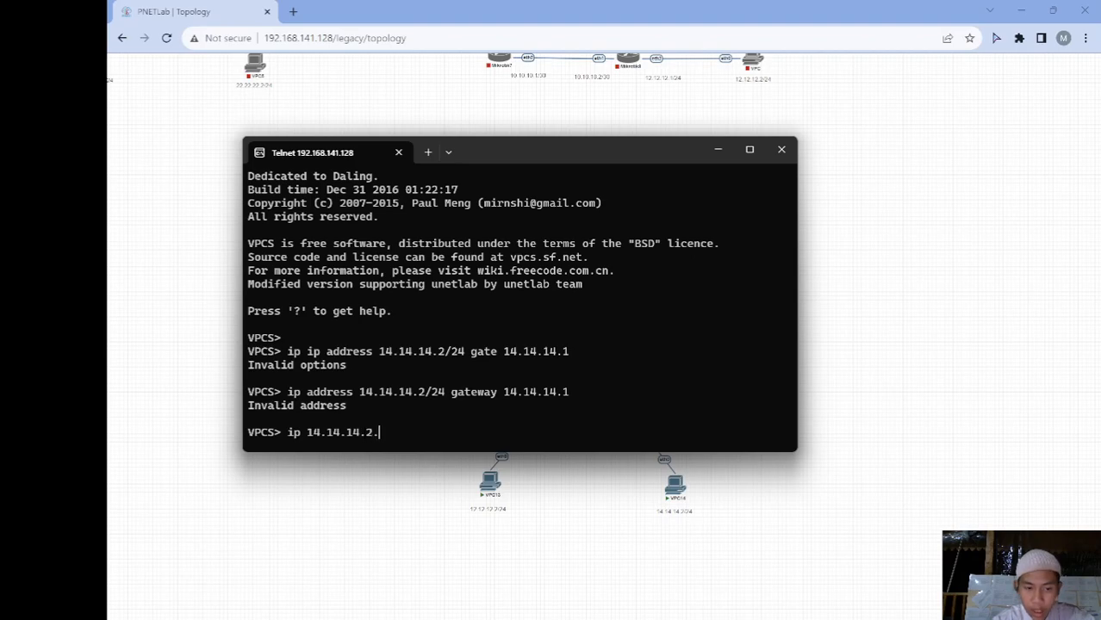
{"action": "key", "text": "BackSpace"}
{"action": "key", "text": "BackSpace"}
{"action": "type", "text": "\\"}
{"action": "key", "text": "BackSpace"}
{"action": "type", "text": "/24"}
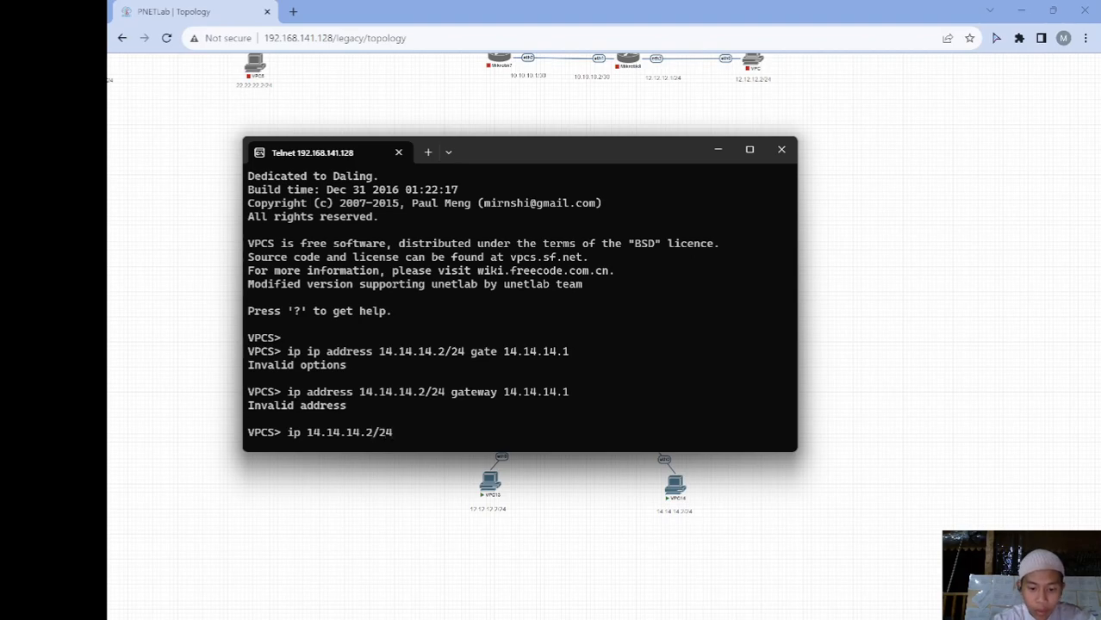
{"action": "type", "text": " gateway 14.14.14."}
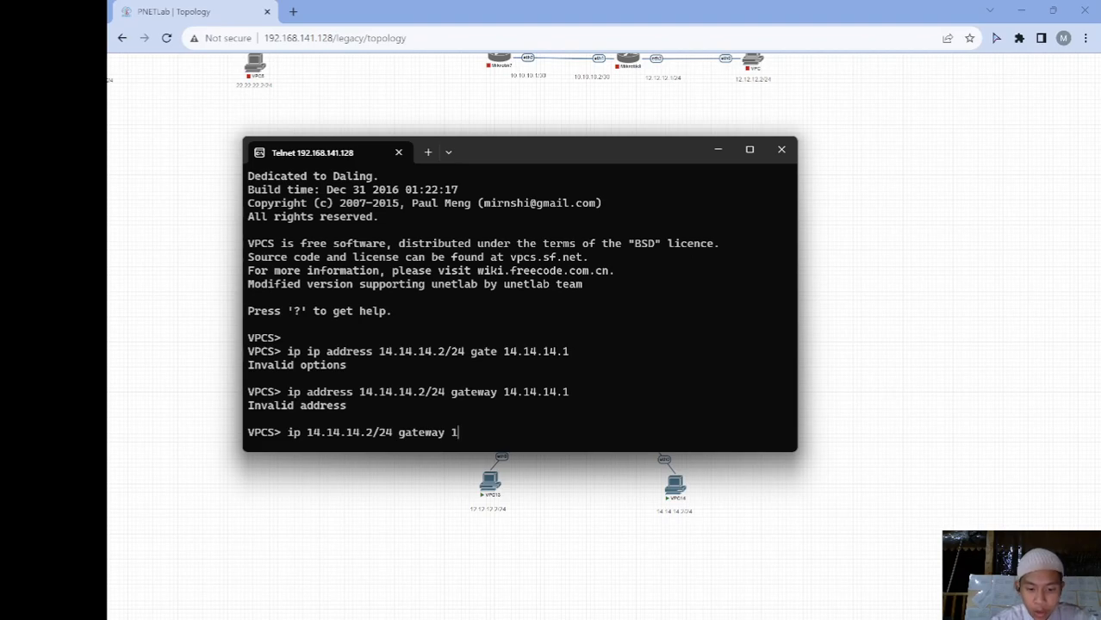
{"action": "type", "text": "1"}
{"action": "key", "text": "Return"}
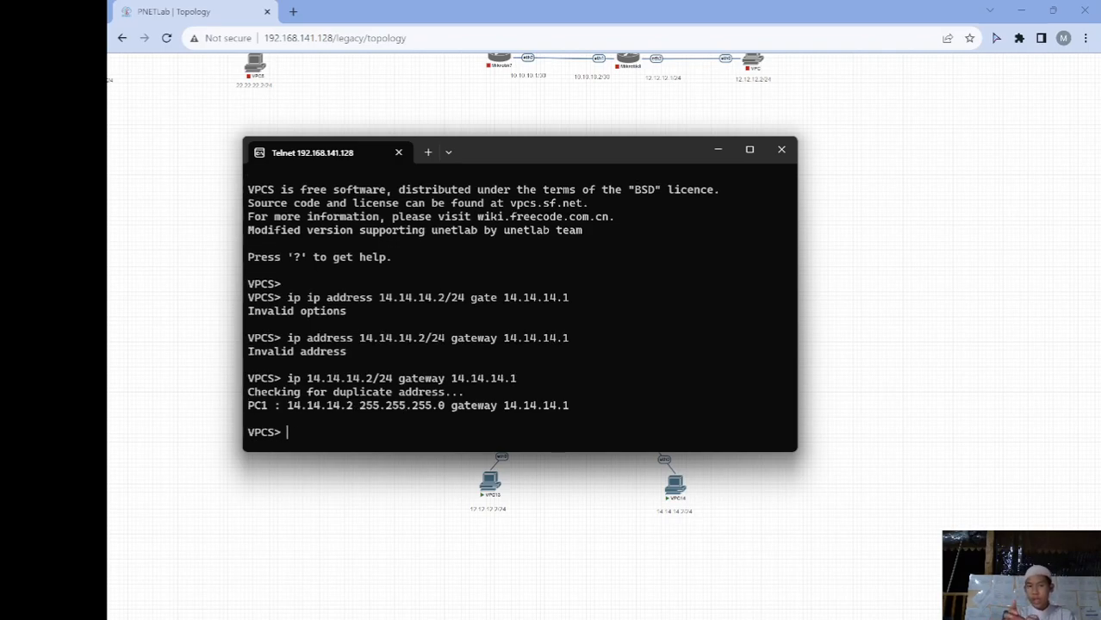
Minimize the VPC14 console and restore the Router-Core console showing its two masquerade rules
{"action": "left_click", "coordinate": [719, 150]}
{"action": "mouse_move", "coordinate": [770, 606]}
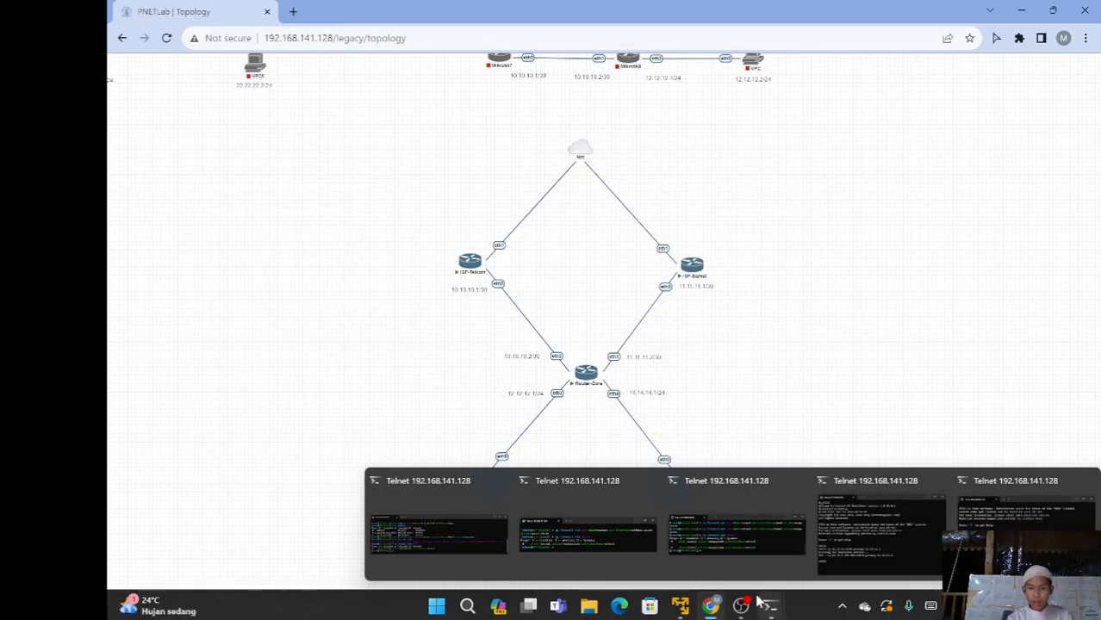
{"action": "mouse_move", "coordinate": [575, 526]}
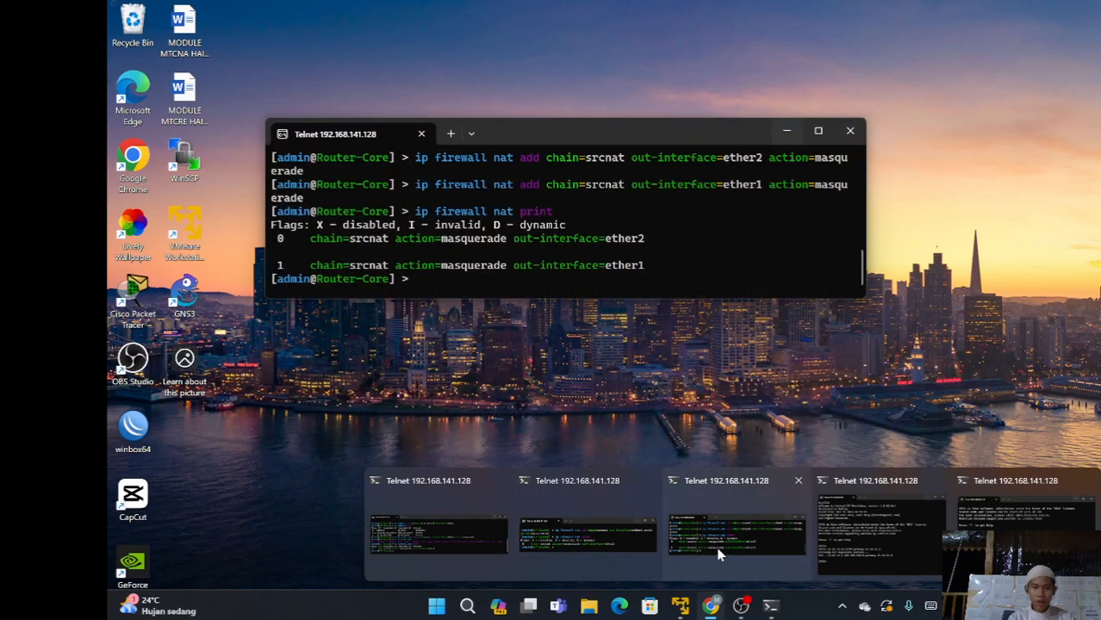
{"action": "left_click", "coordinate": [718, 547]}
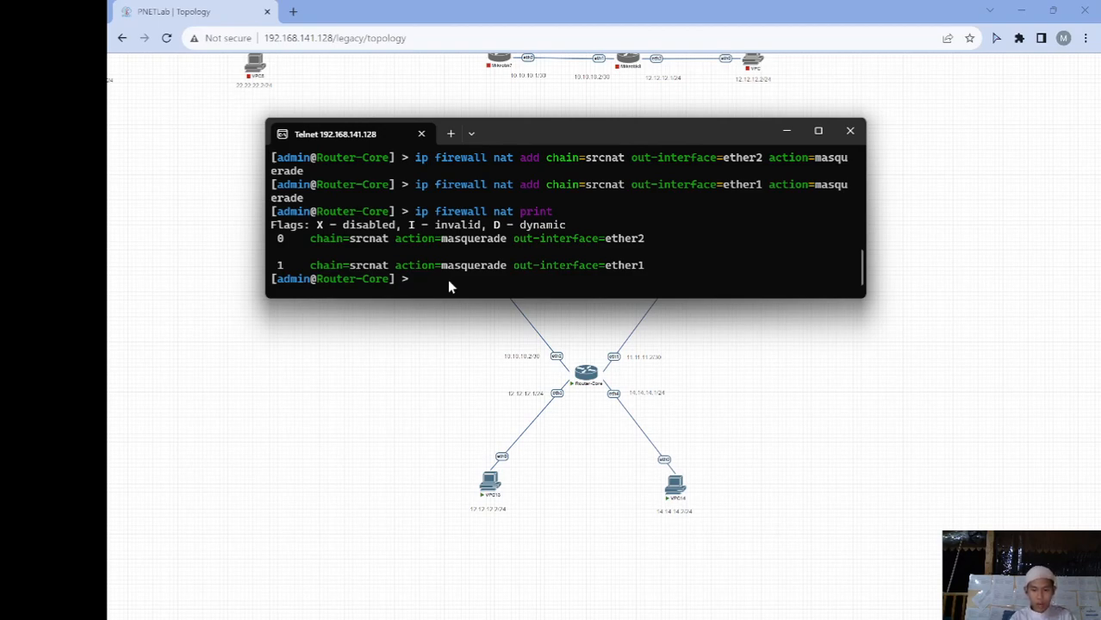
Add a default route 0.0.0.0/0 via gateway 10.10.10.2 on Router-Core
{"action": "type", "text": "ip route "}
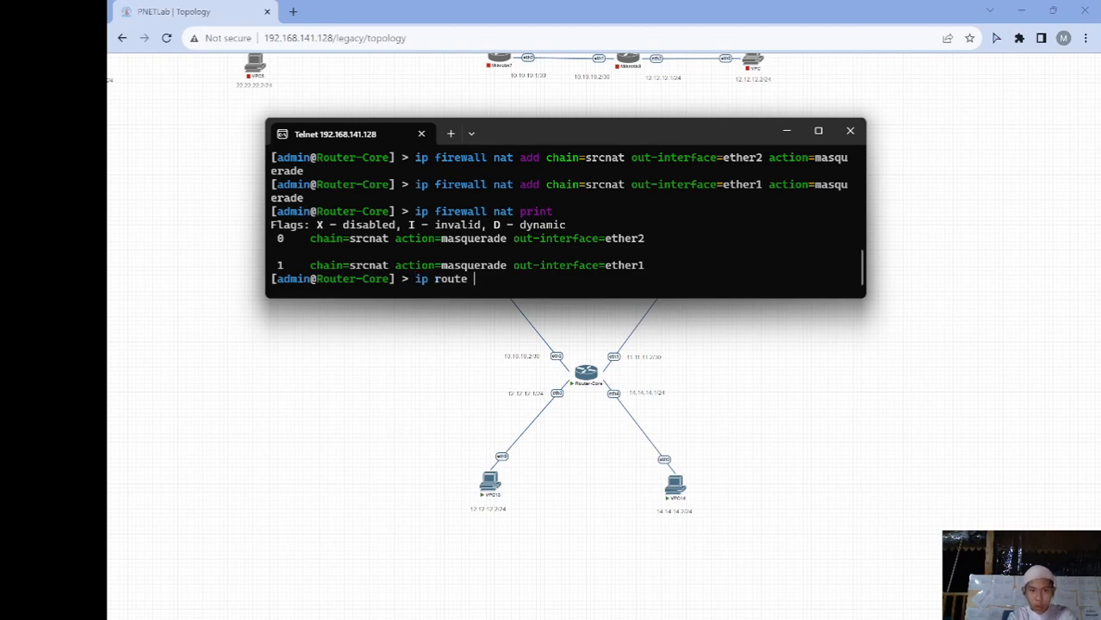
{"action": "type", "text": "add ds"}
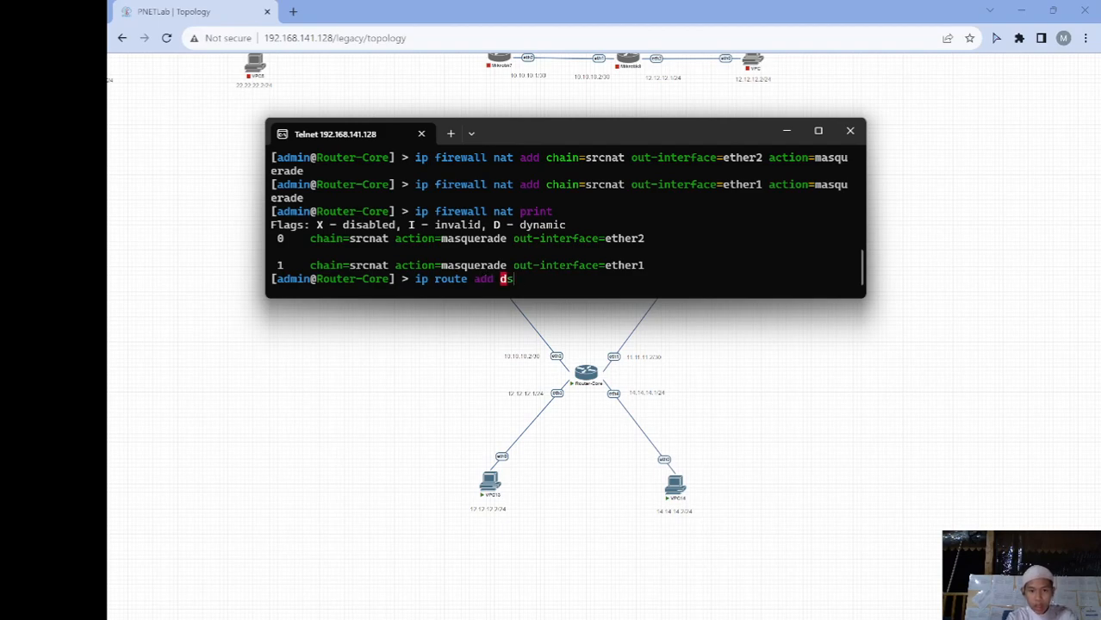
{"action": "type", "text": "t-address=0.0.0.0/"}
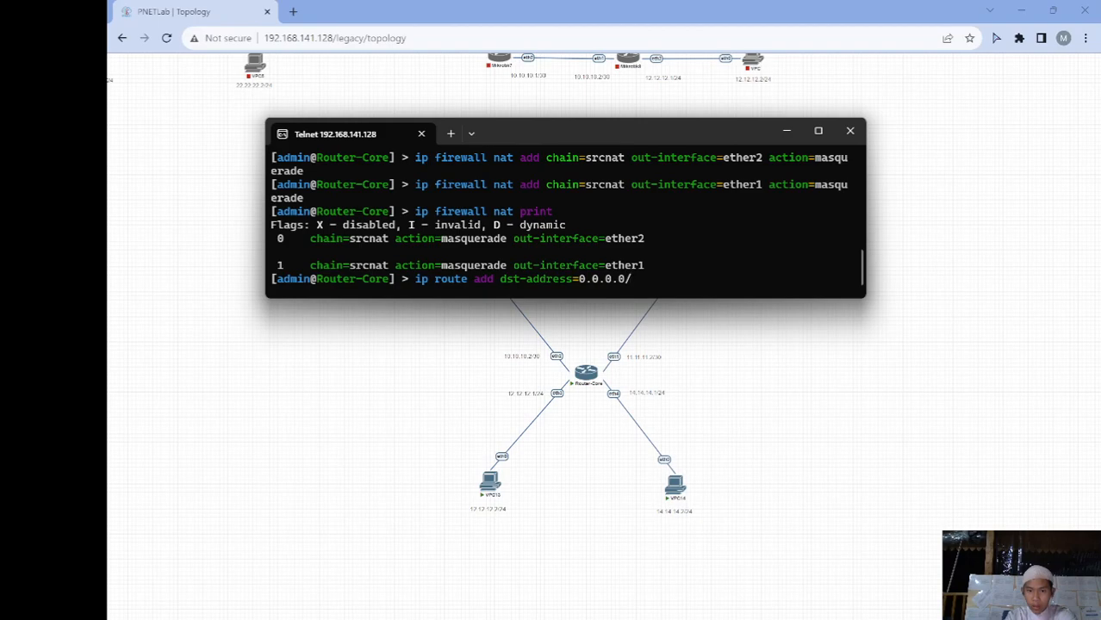
{"action": "type", "text": "0 "}
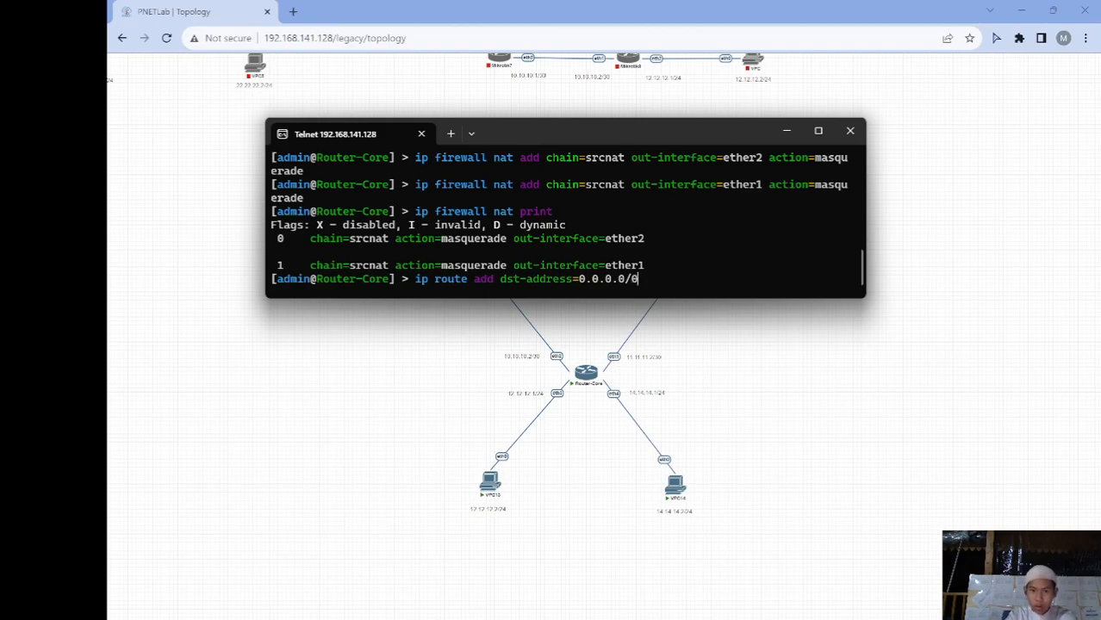
{"action": "type", "text": "gateway="}
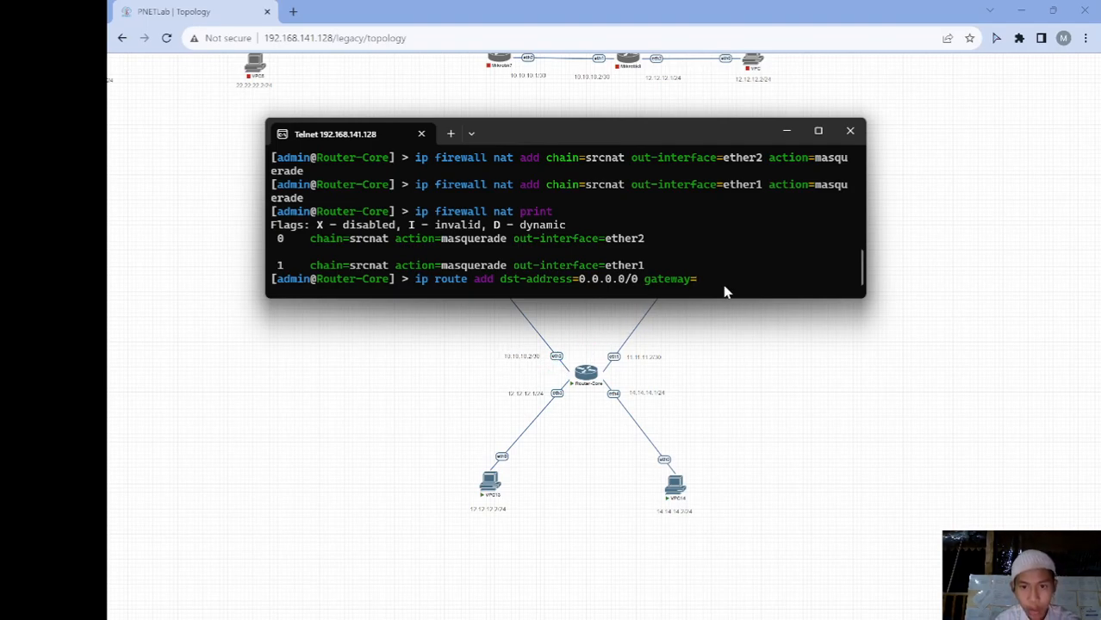
{"action": "type", "text": "10.10.10.2"}
{"action": "key", "text": "Return"}
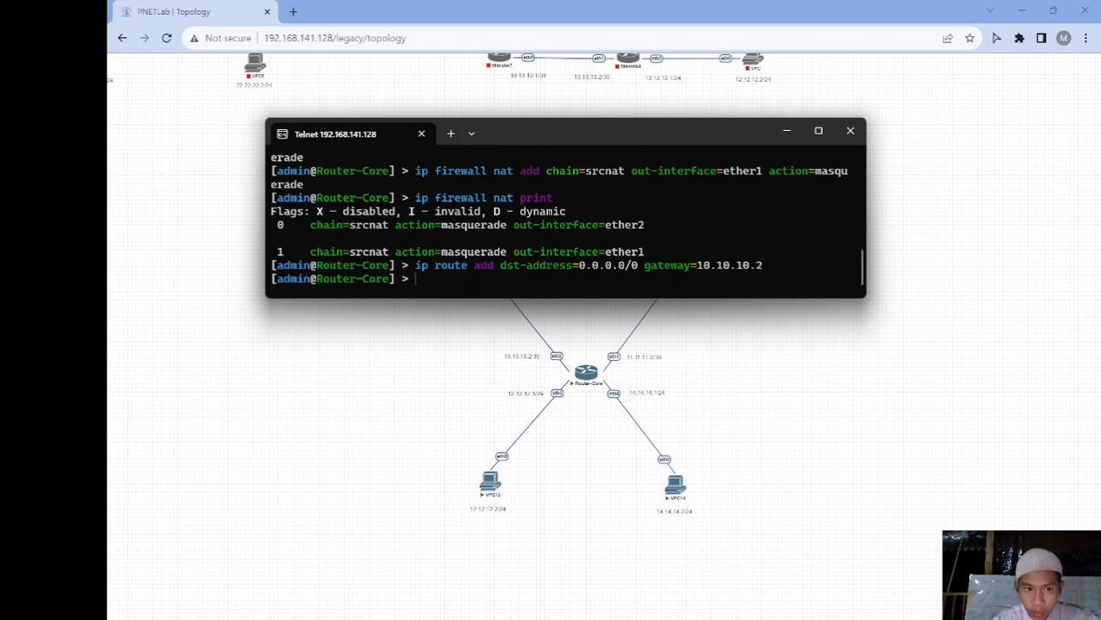
Begin a second default-route command and move the console lower to view the ISP routers
{"action": "type", "text": "ip ad"}
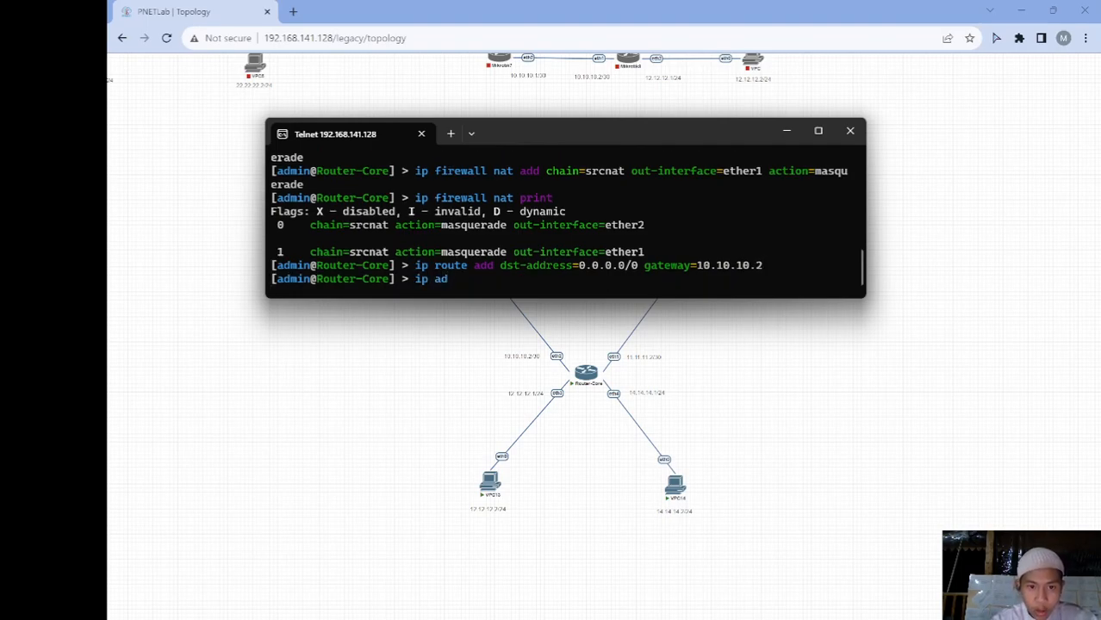
{"action": "key", "text": "BackSpace"}
{"action": "key", "text": "BackSpace"}
{"action": "type", "text": "ro"}
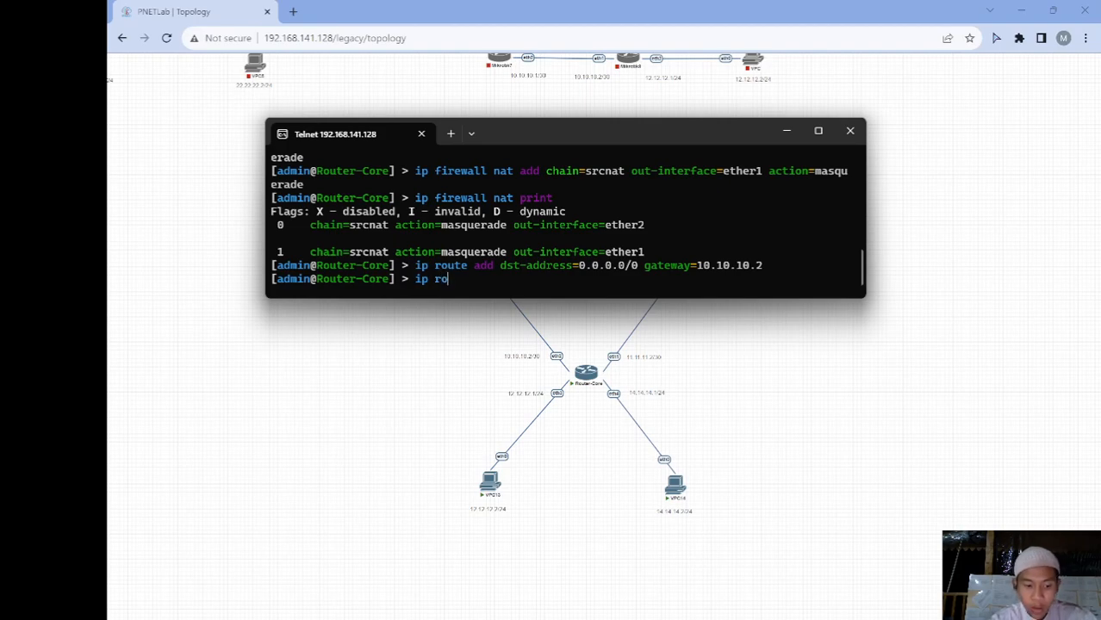
{"action": "type", "text": "ute "}
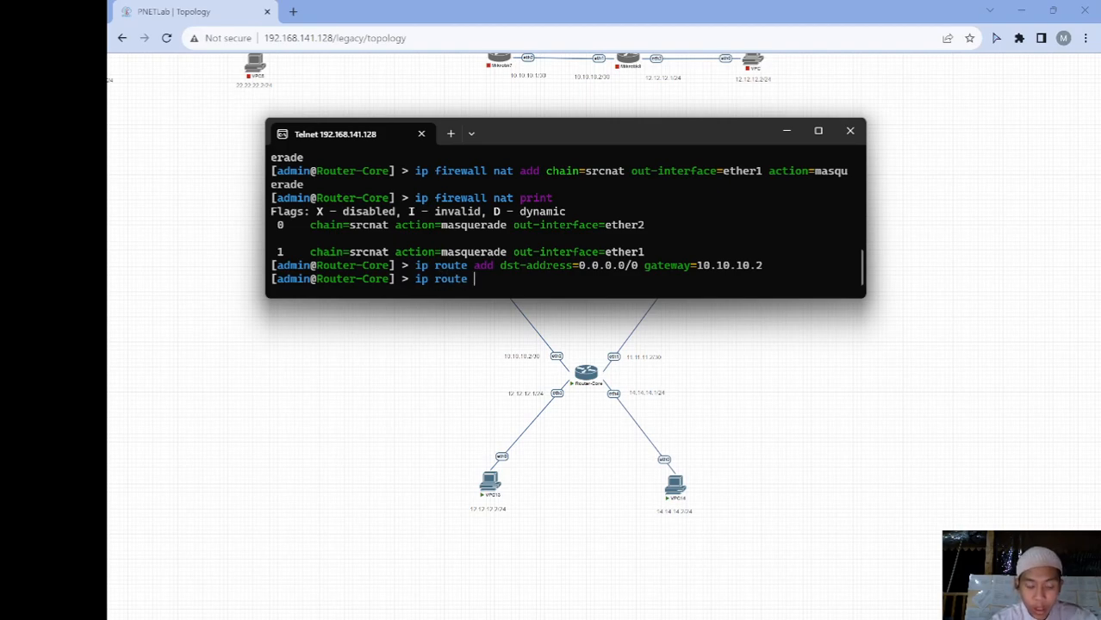
{"action": "type", "text": "add dst-address="}
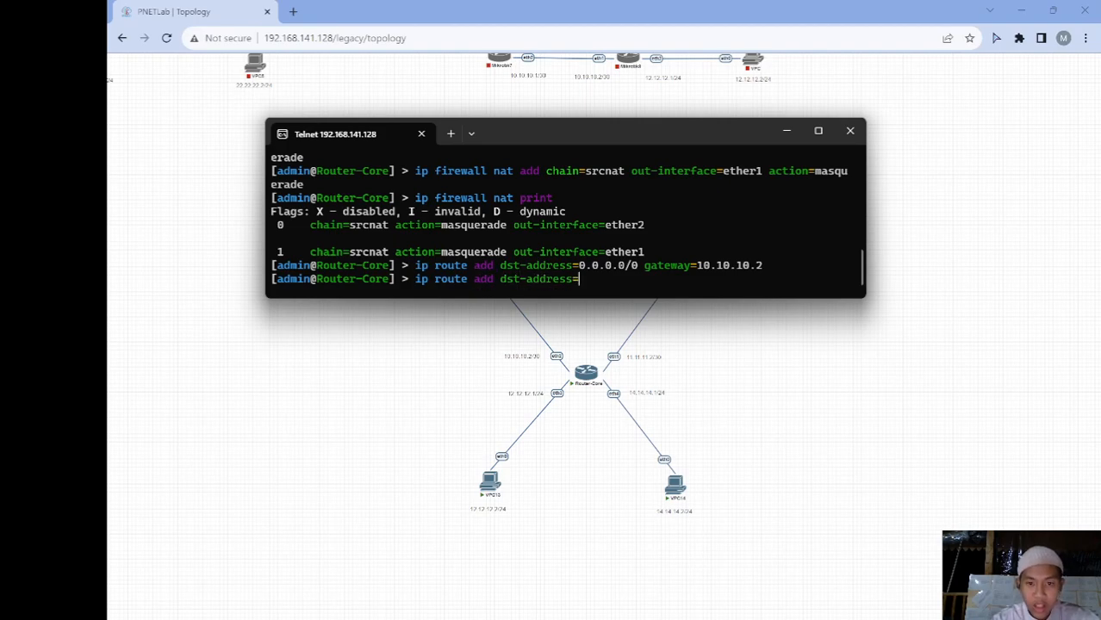
{"action": "type", "text": "0.0.0"}
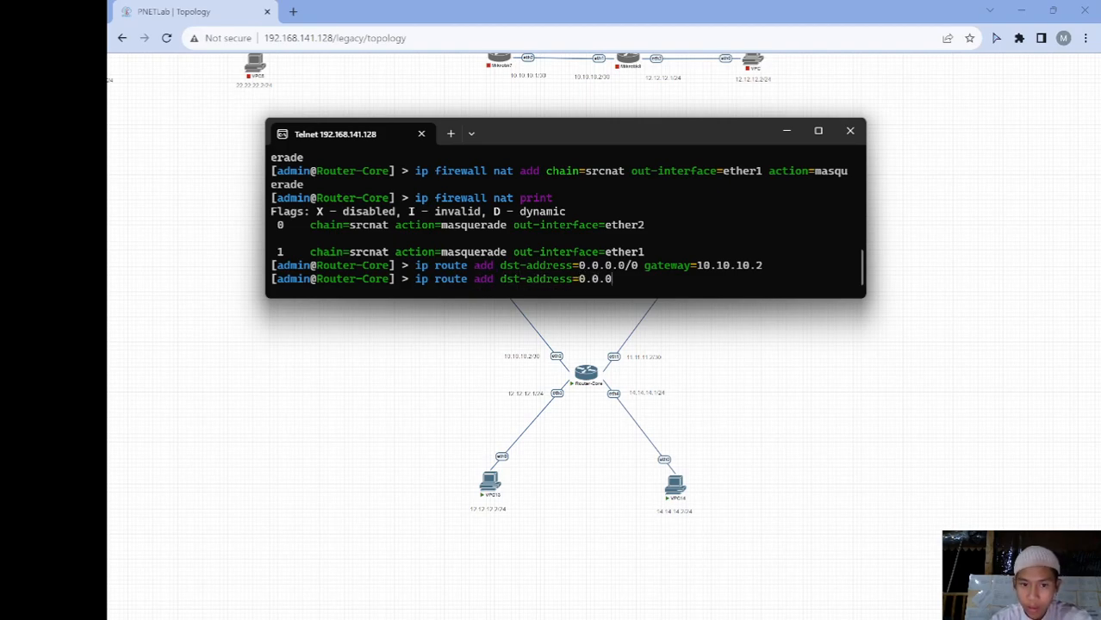
{"action": "type", "text": ".0/0 gate"}
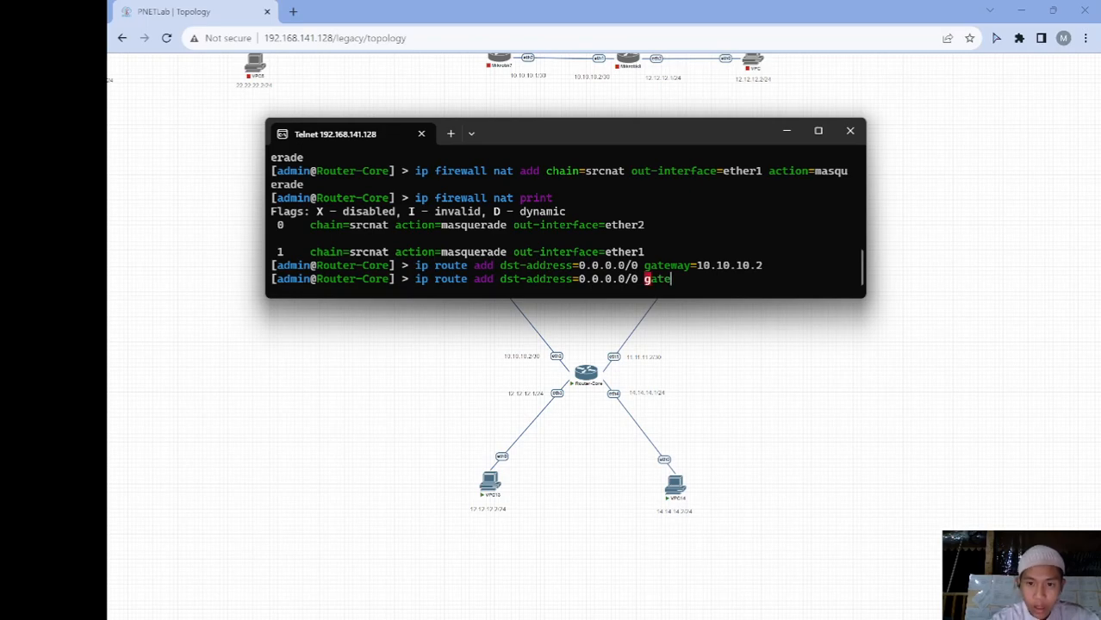
{"action": "type", "text": "way="}
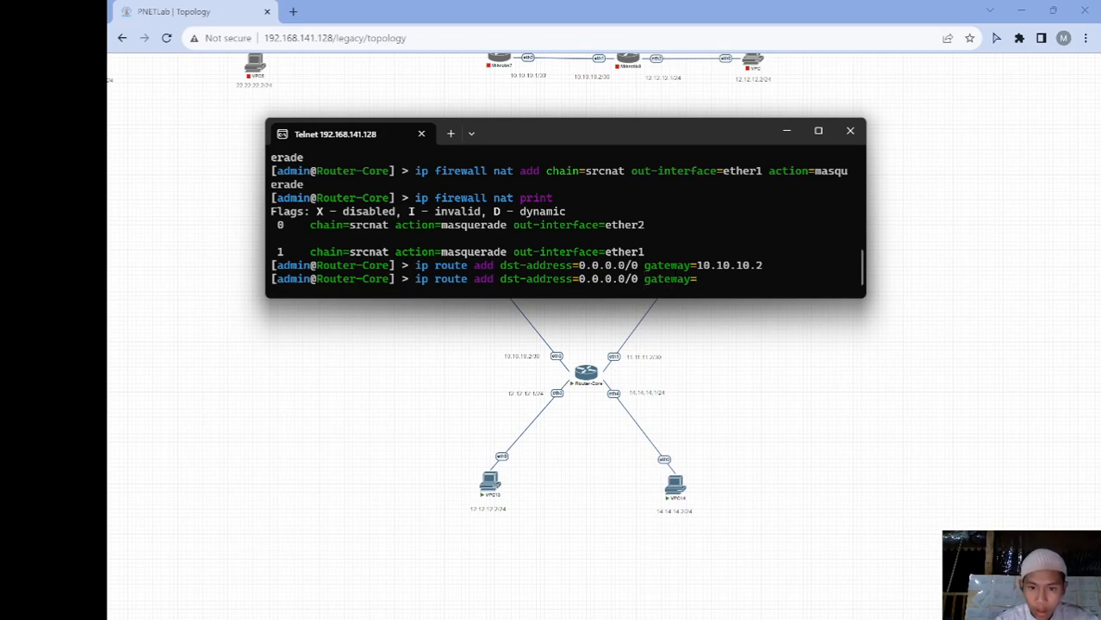
{"action": "type", "text": "11.11.11"}
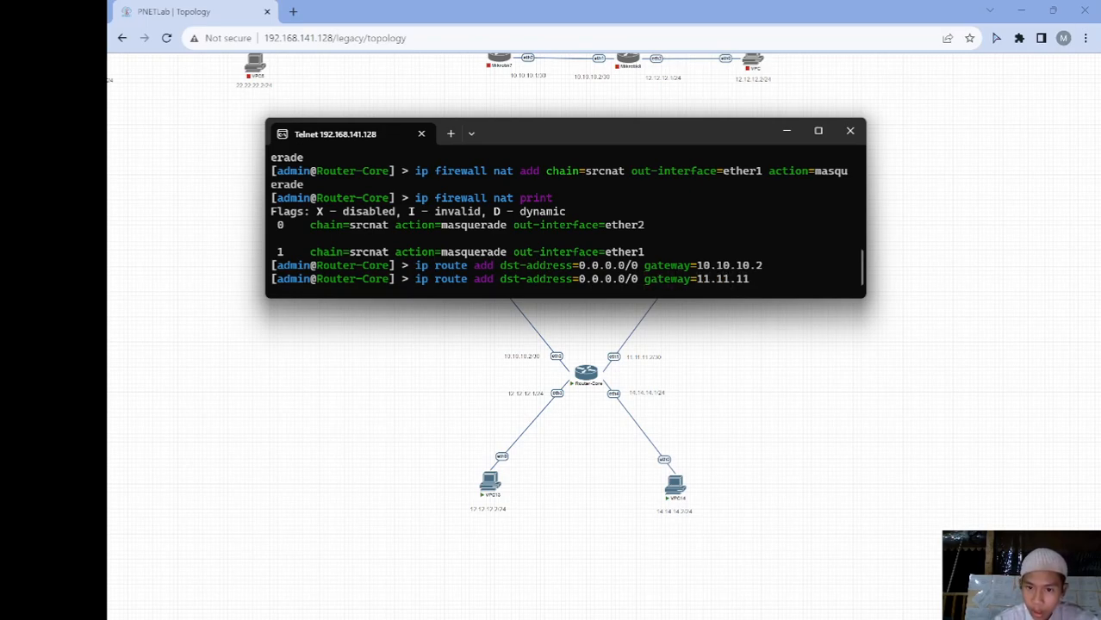
{"action": "key", "text": "BackSpace"}
{"action": "key", "text": "BackSpace"}
{"action": "key", "text": "BackSpace"}
{"action": "key", "text": "BackSpace"}
{"action": "key", "text": "BackSpace"}
{"action": "key", "text": "BackSpace"}
{"action": "key", "text": "BackSpace"}
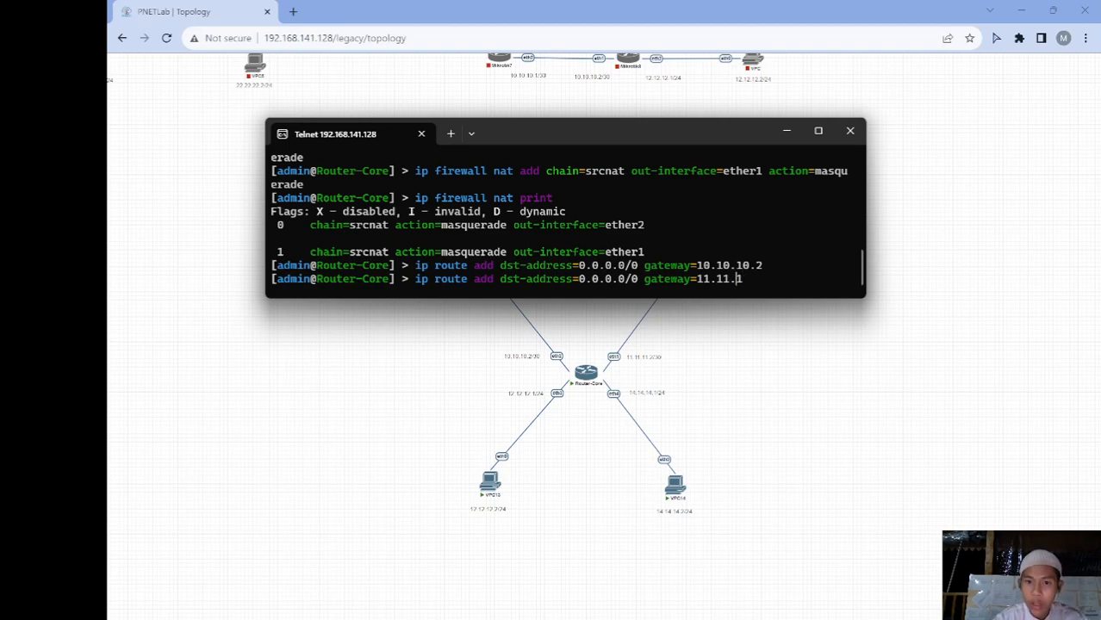
{"action": "key", "text": "BackSpace"}
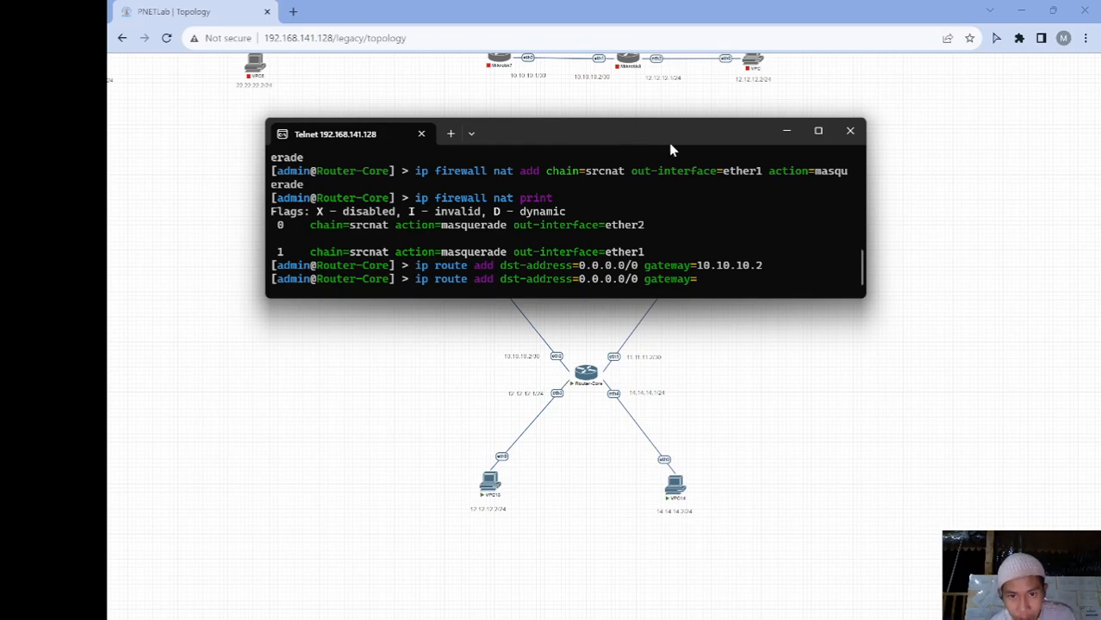
{"action": "left_click_drag", "start_coordinate": [667, 140], "coordinate": [666, 332]}
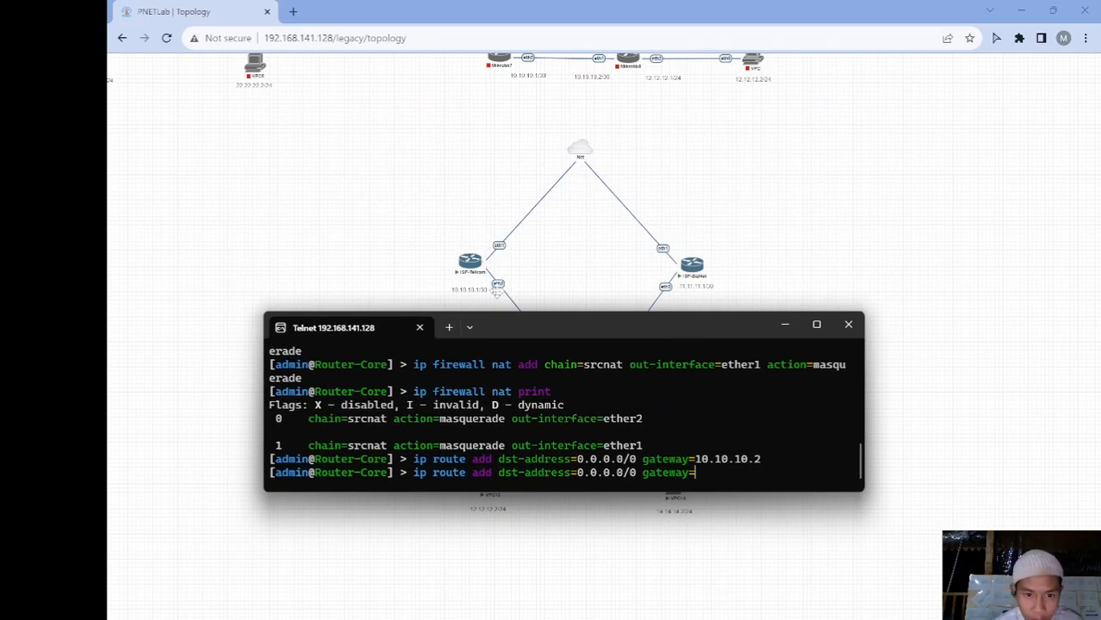
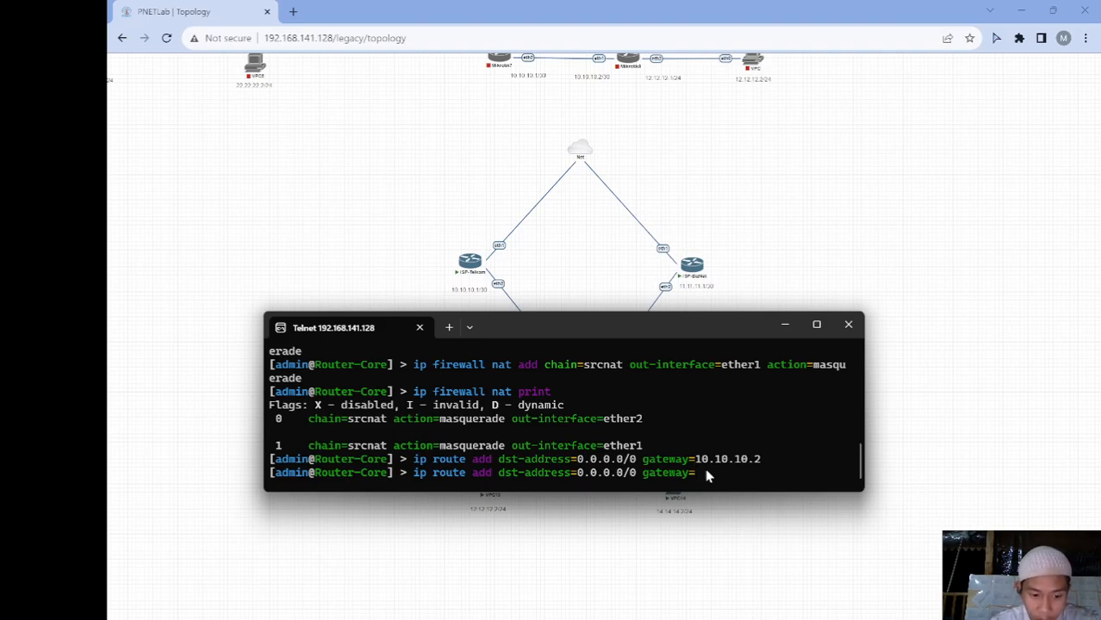
Add a second default route via 11.11.11.1 on Router-Core and print its routing table
{"action": "type", "text": "11.11"}
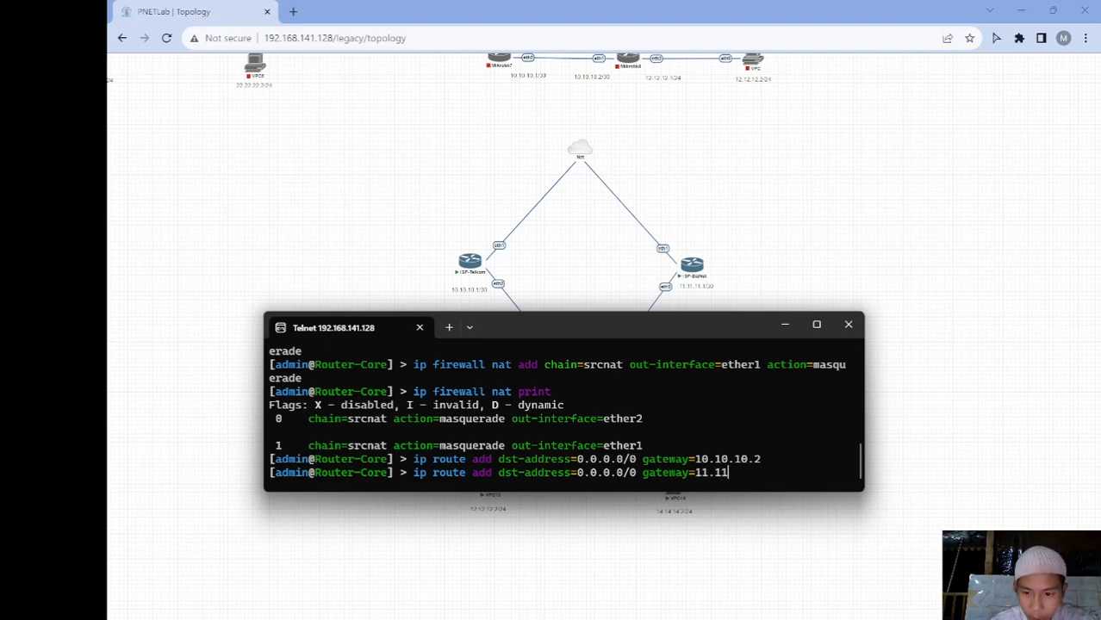
{"action": "type", "text": ".11.2"}
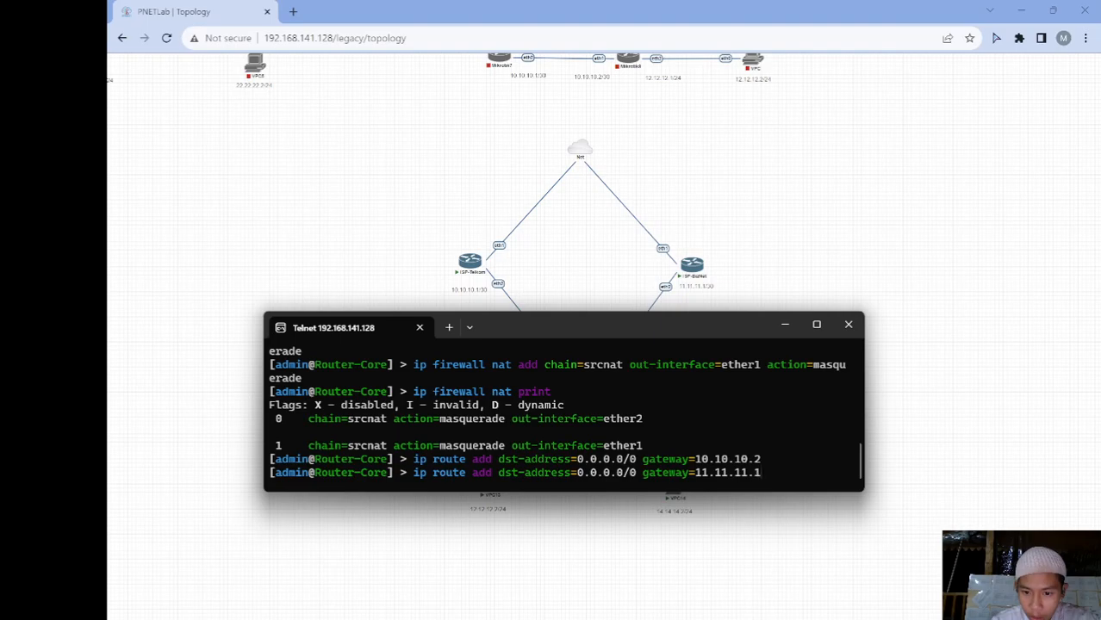
{"action": "key", "text": "Return"}
{"action": "type", "text": "ip r"}
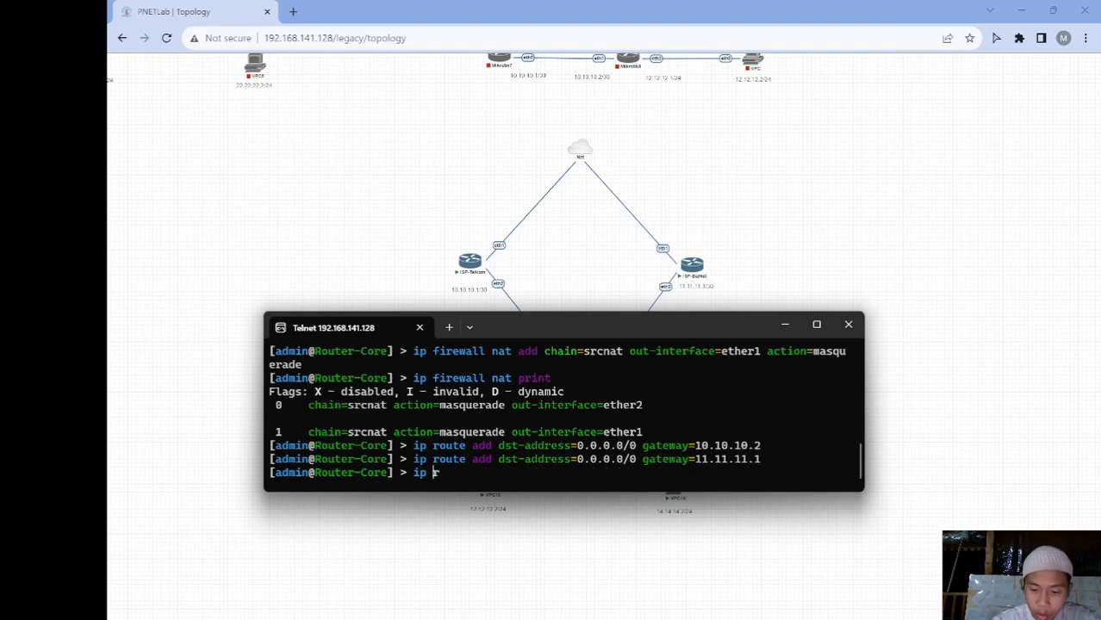
{"action": "type", "text": "oute print"}
{"action": "key", "text": "Return"}
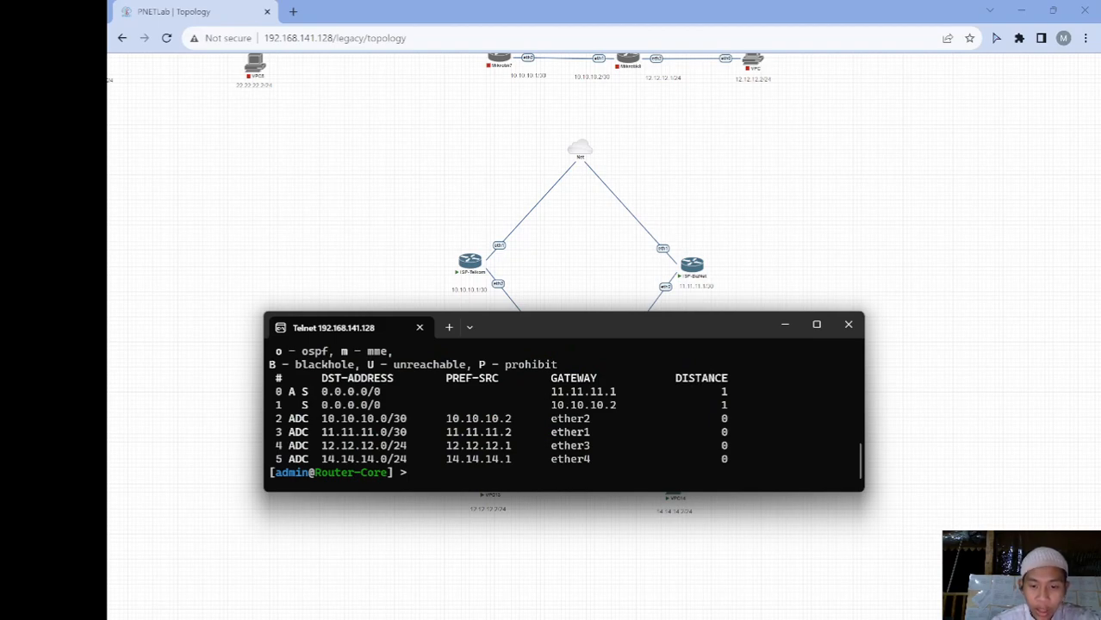
{"action": "type", "text": "ip route"}
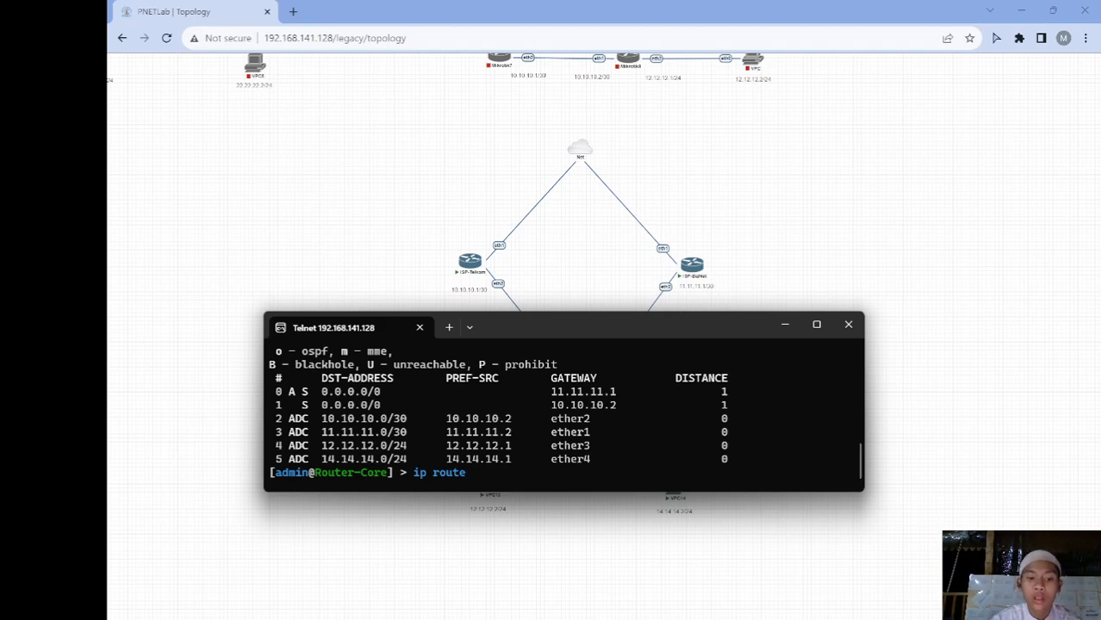
Remove routes 0,1, add 0.0.0.0/0 with gateways 10.10.10.1,11.11.11.1, and print the table
{"action": "type", "text": "re"}
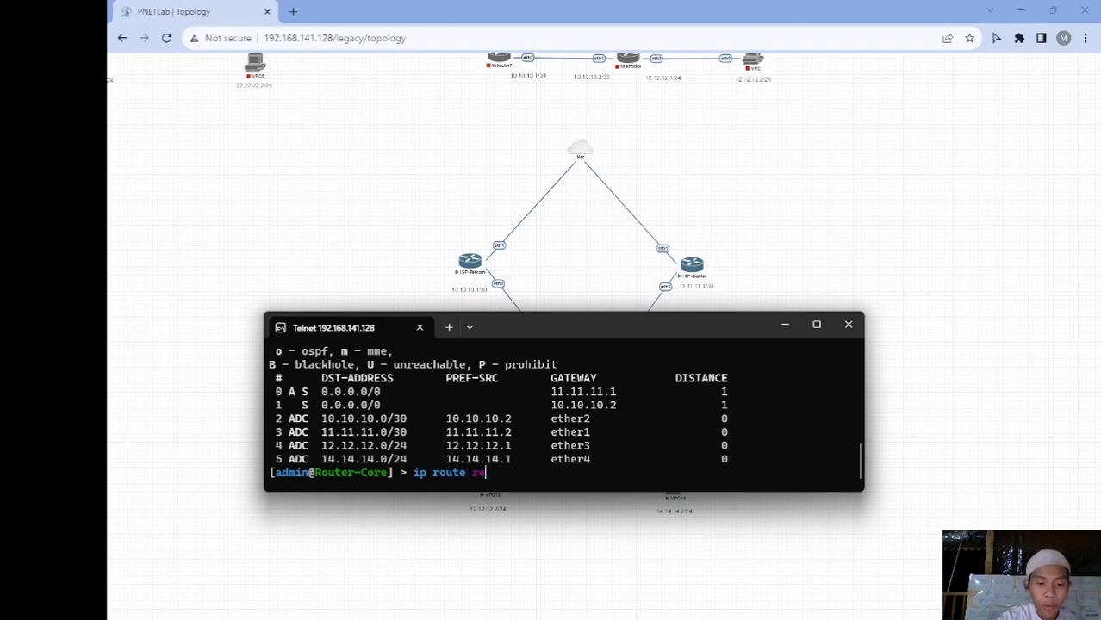
{"action": "type", "text": "move "}
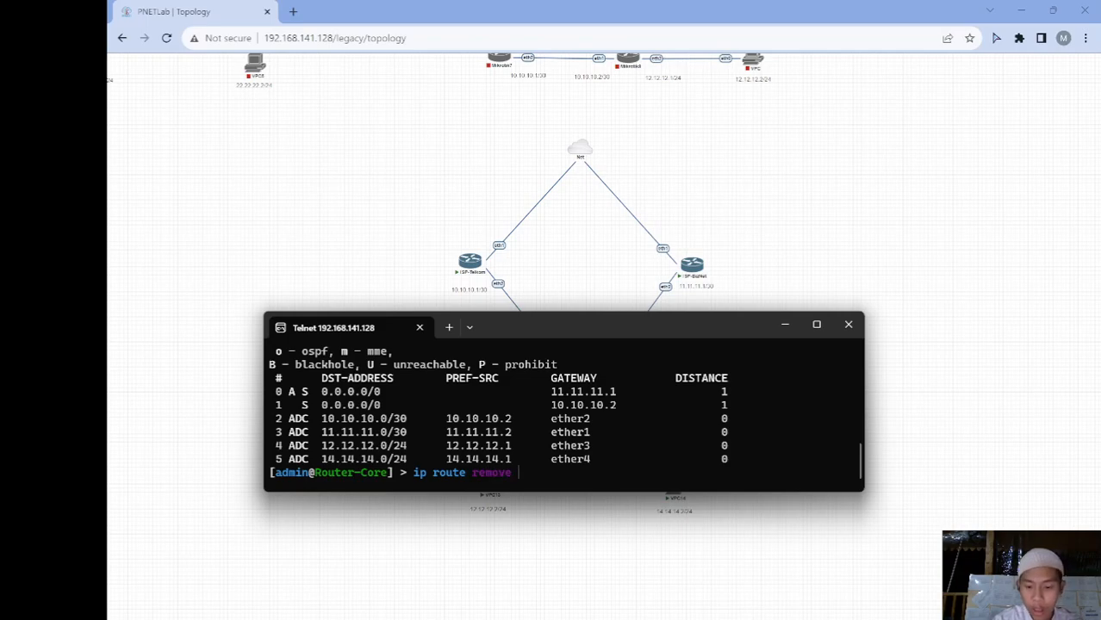
{"action": "type", "text": "0,1"}
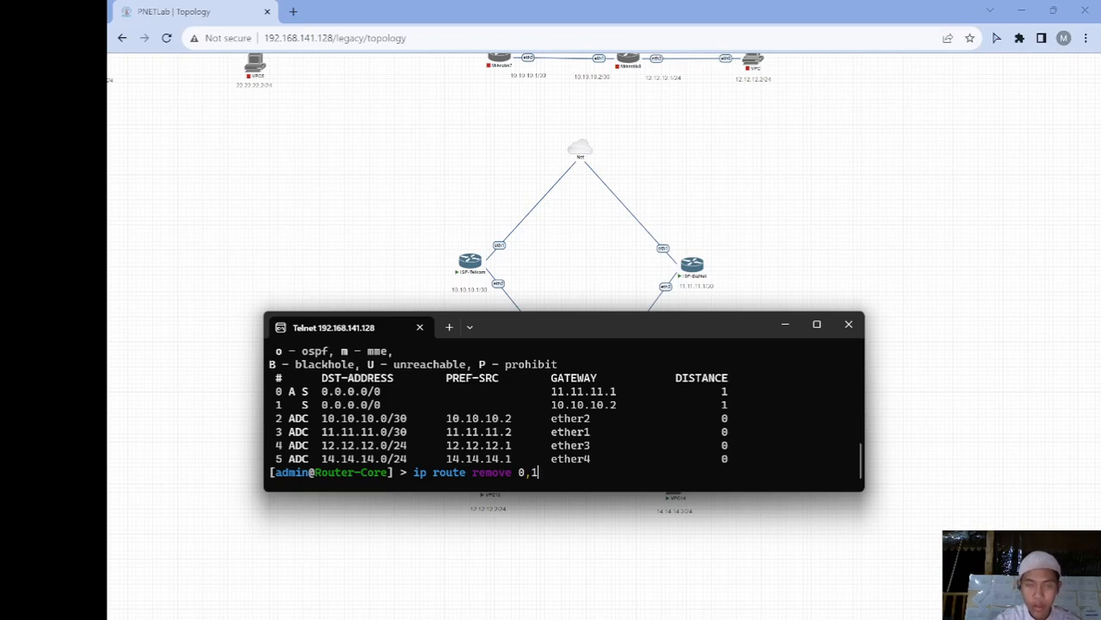
{"action": "key", "text": "Return"}
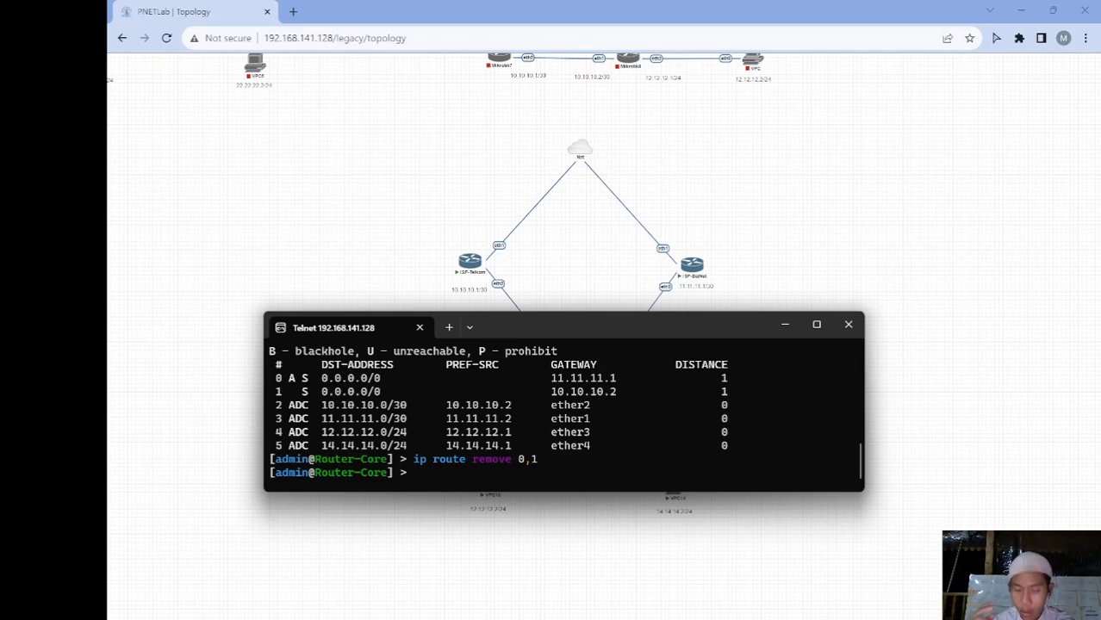
{"action": "type", "text": "ip r"}
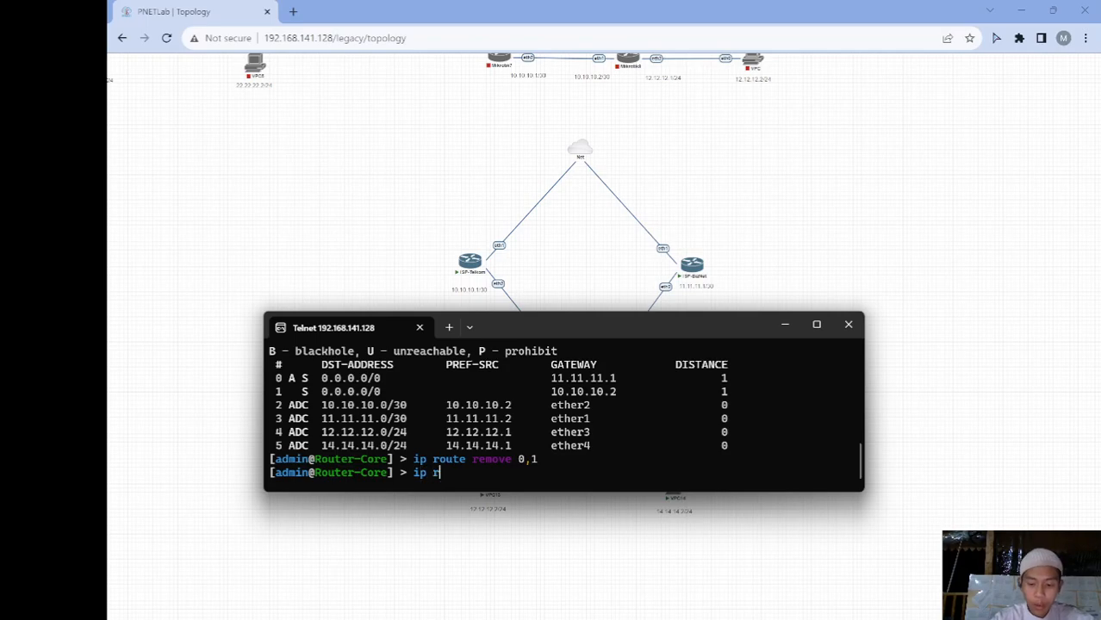
{"action": "type", "text": "oute add "}
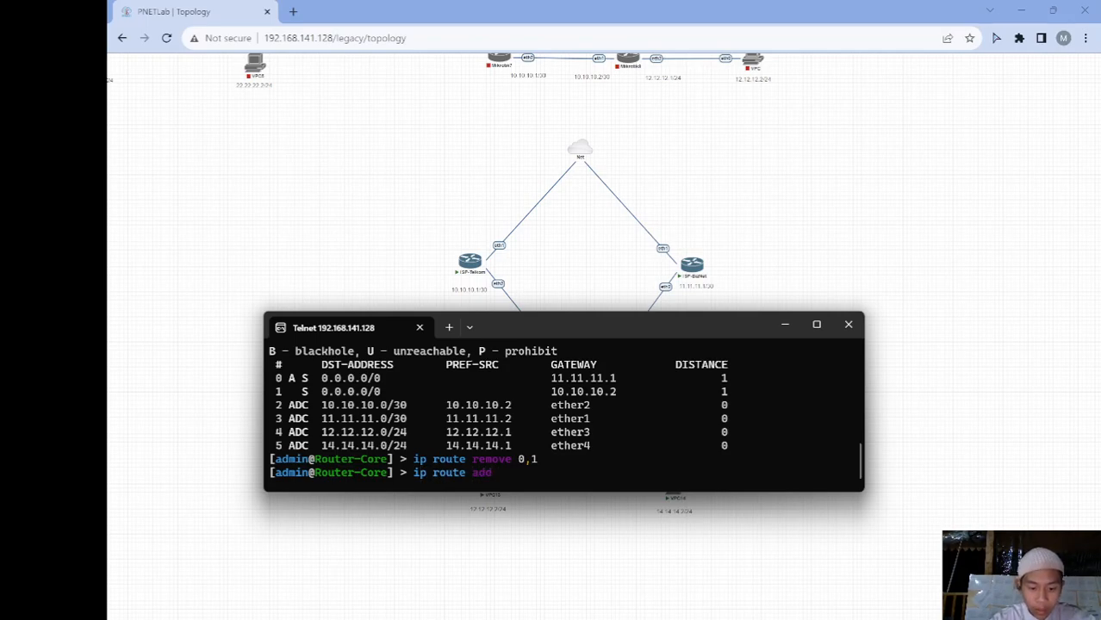
{"action": "type", "text": "dst"}
{"action": "key", "text": "Tab"}
{"action": "type", "text": "0.0.0.0/0"}
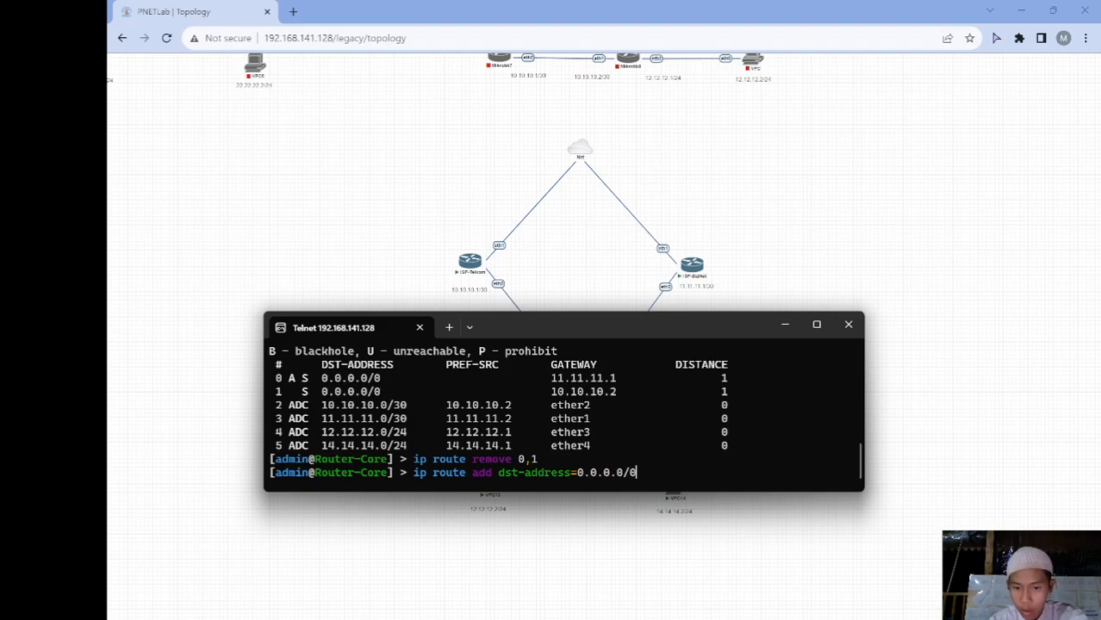
{"action": "type", "text": " gate"}
{"action": "key", "text": "Tab"}
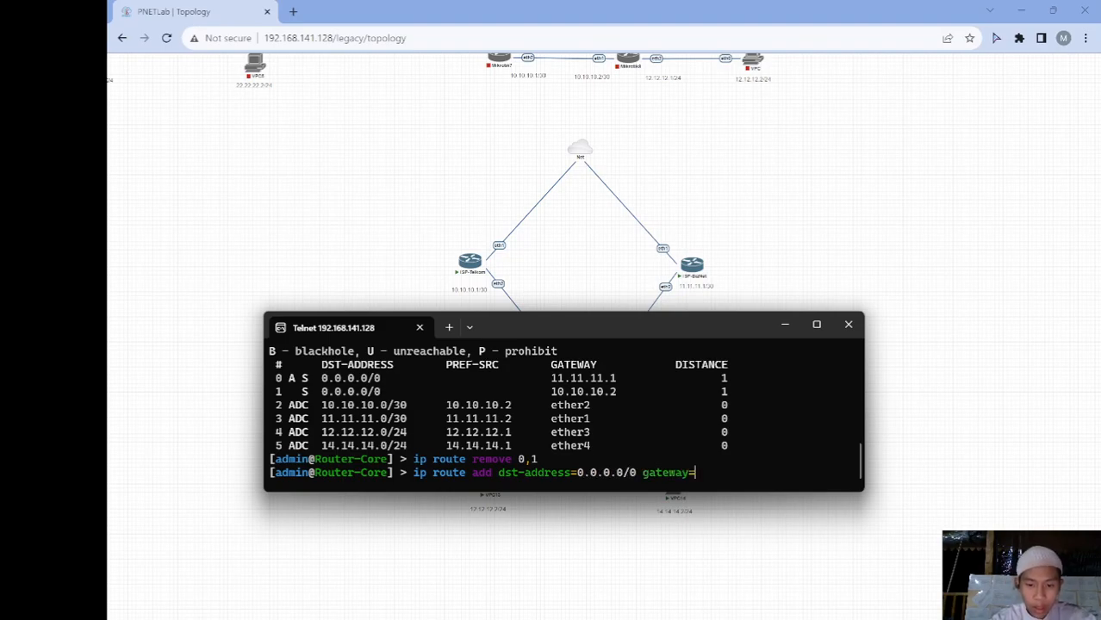
{"action": "type", "text": "10.10.10.1"}
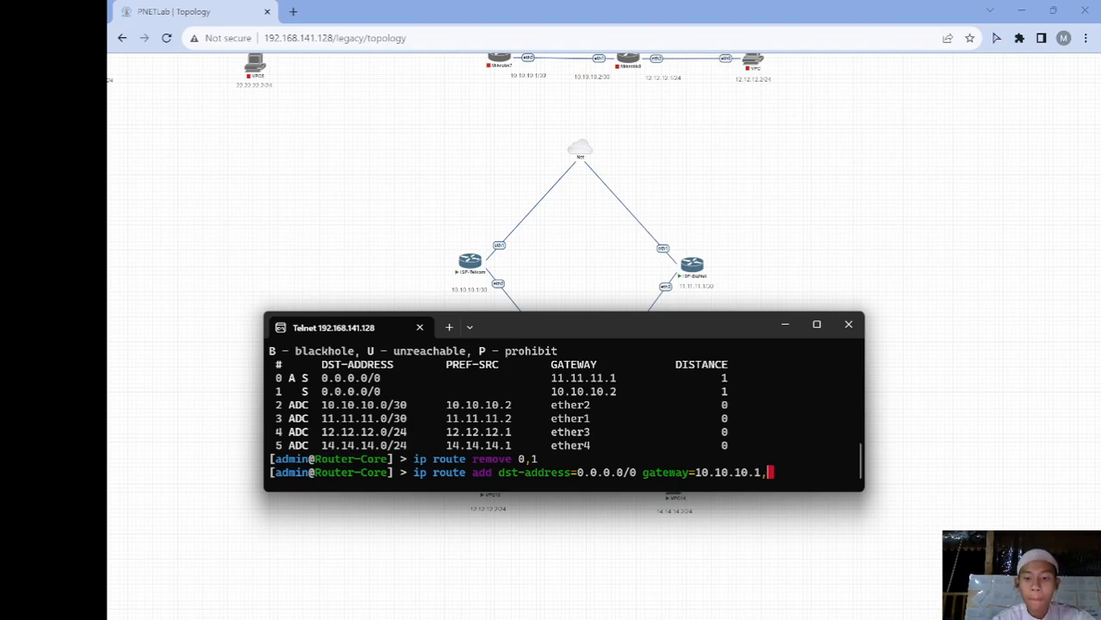
{"action": "type", "text": ",11."}
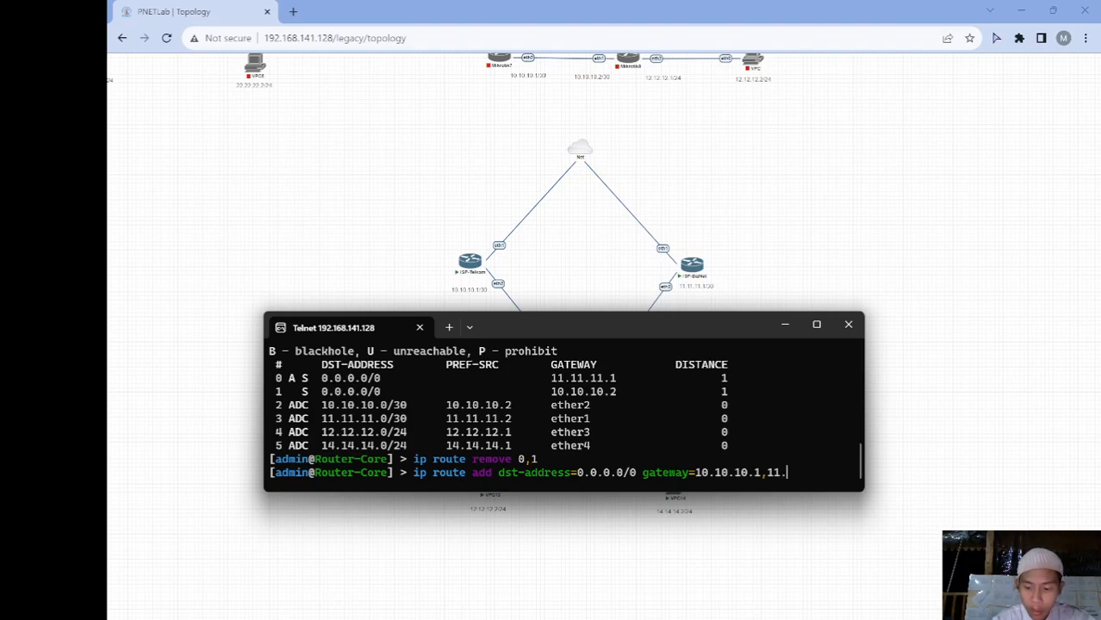
{"action": "type", "text": "11.11.1"}
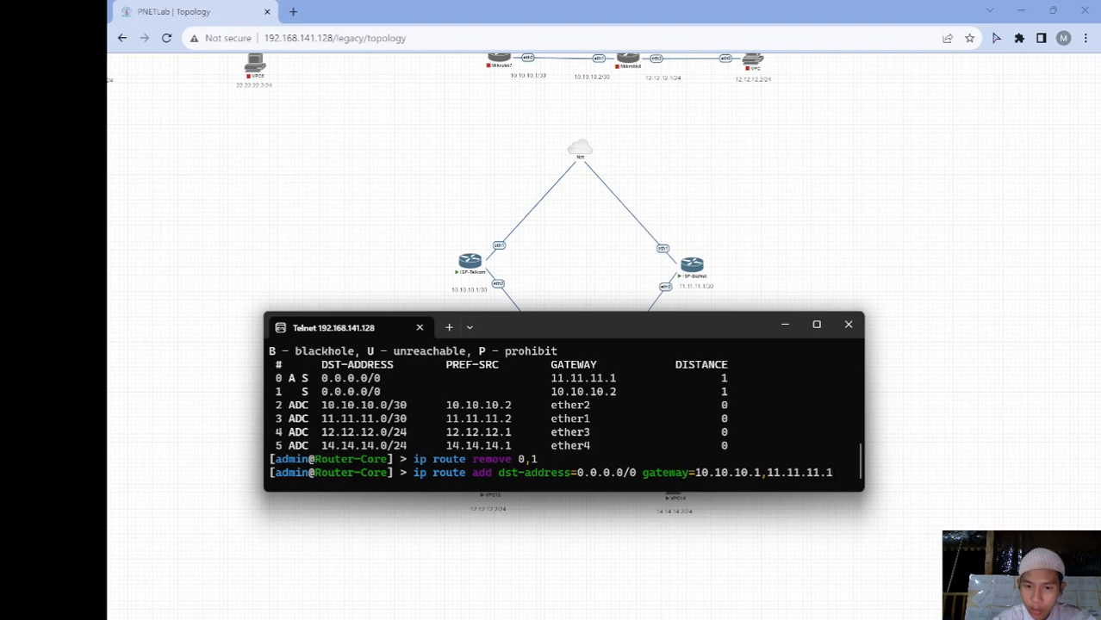
{"action": "key", "text": "Return"}
{"action": "type", "text": "ip route p"}
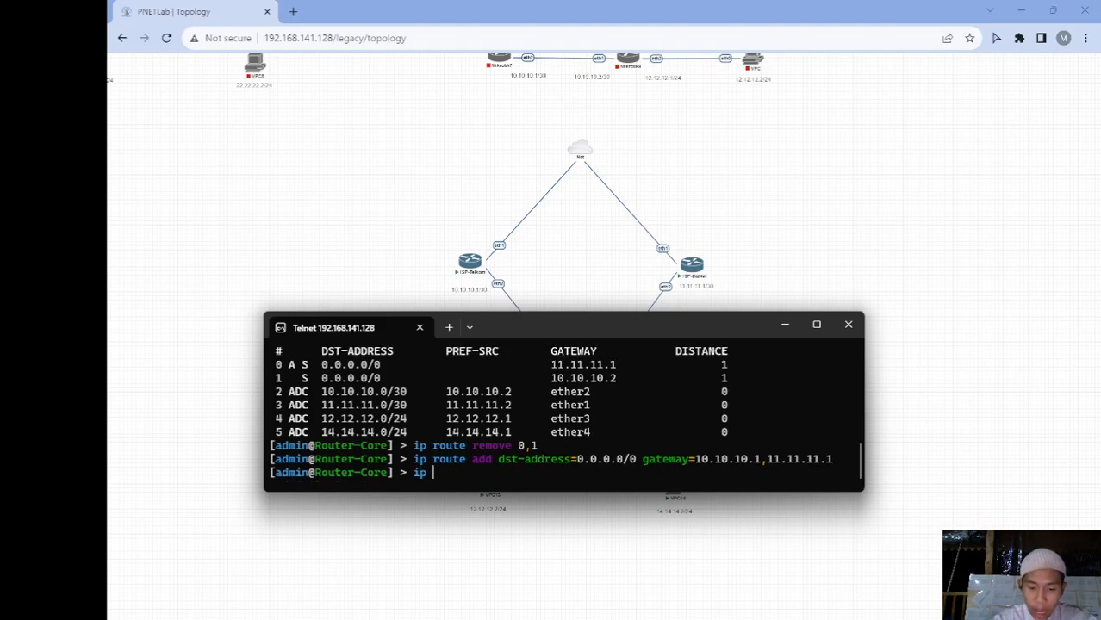
{"action": "key", "text": "Return"}
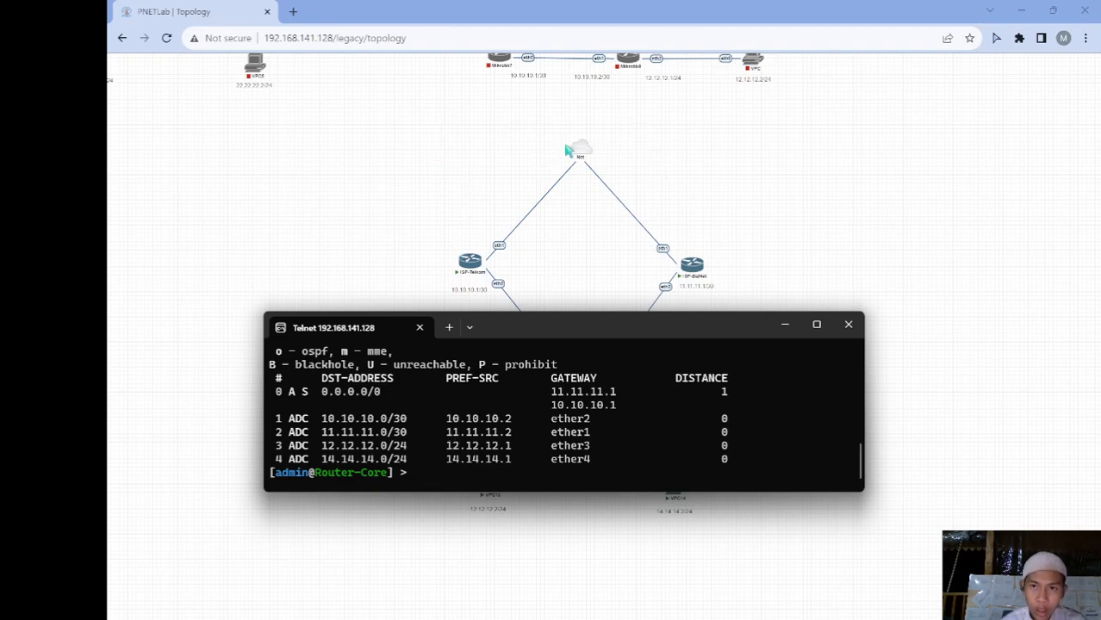
Ping 8.8.8.8 from Router-Core and check the summary shows no packet loss
{"action": "type", "text": "ping 8.8.8.8"}
{"action": "key", "text": "Return"}
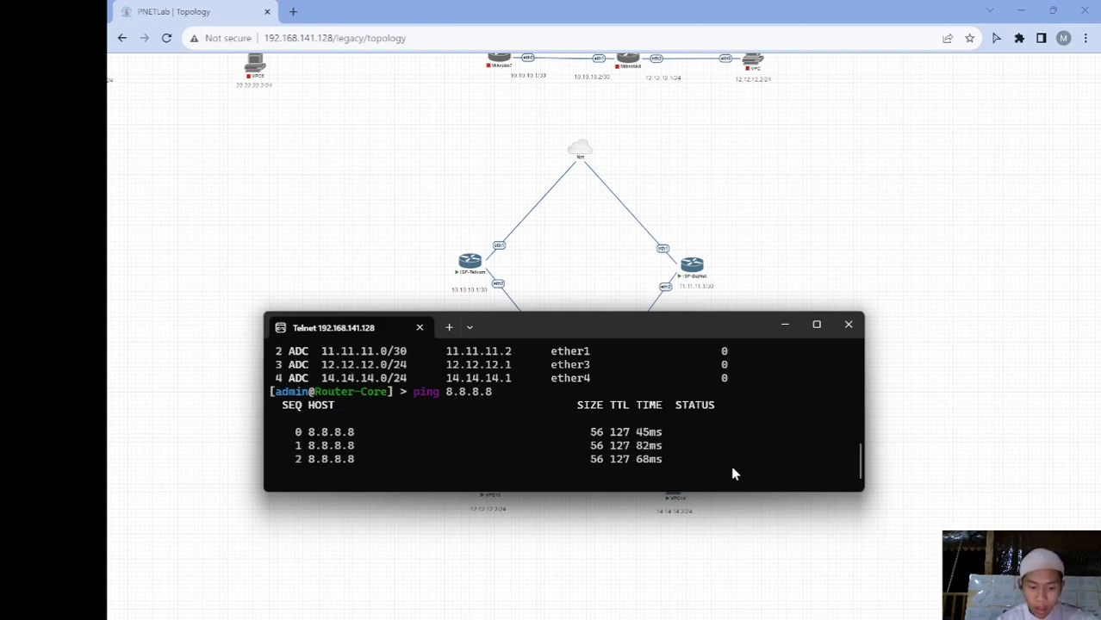
{"action": "key", "text": "ctrl+c"}
{"action": "scroll", "coordinate": [660, 436], "scroll_direction": "up", "scroll_amount": 6}
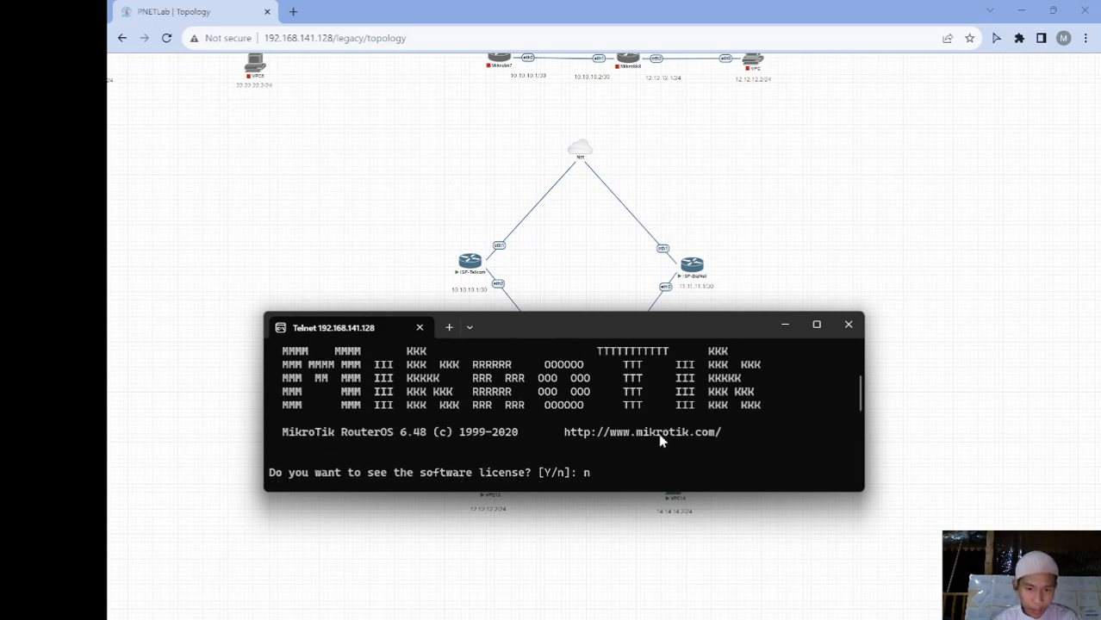
{"action": "scroll", "coordinate": [660, 436], "scroll_direction": "down", "scroll_amount": 5}
{"action": "scroll", "coordinate": [662, 441], "scroll_direction": "up", "scroll_amount": 1}
{"action": "scroll", "coordinate": [660, 440], "scroll_direction": "down", "scroll_amount": 2}
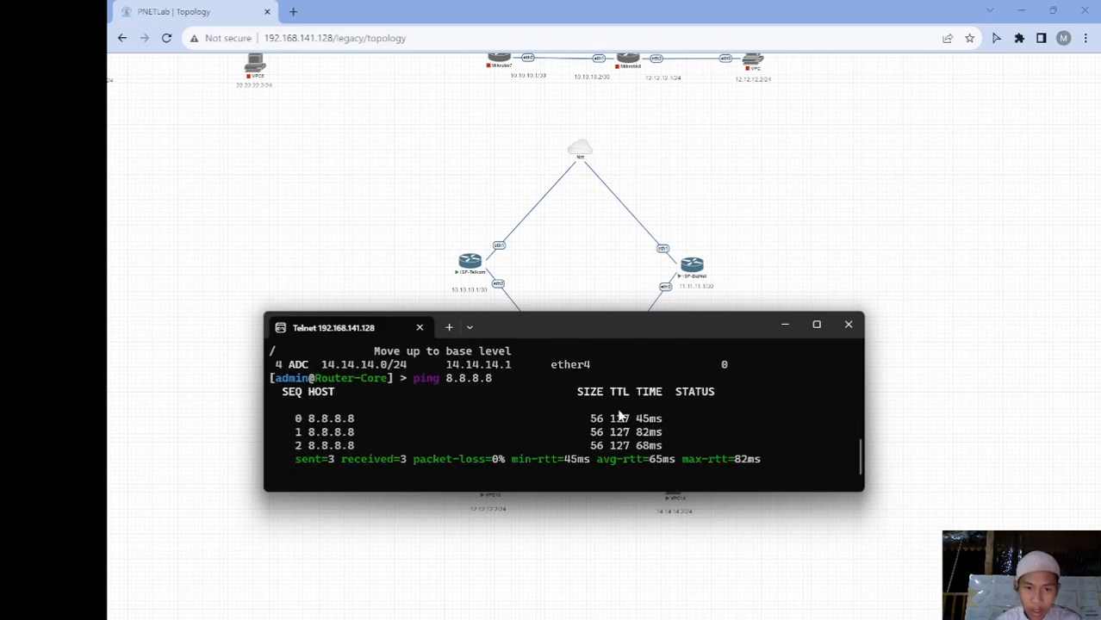
{"action": "scroll", "coordinate": [534, 422], "scroll_direction": "down", "scroll_amount": 1}
Ping both ISP gateways 10.10.10.1 and 11.11.11.1 from Router-Core
{"action": "type", "text": "ping 10.10.10."}
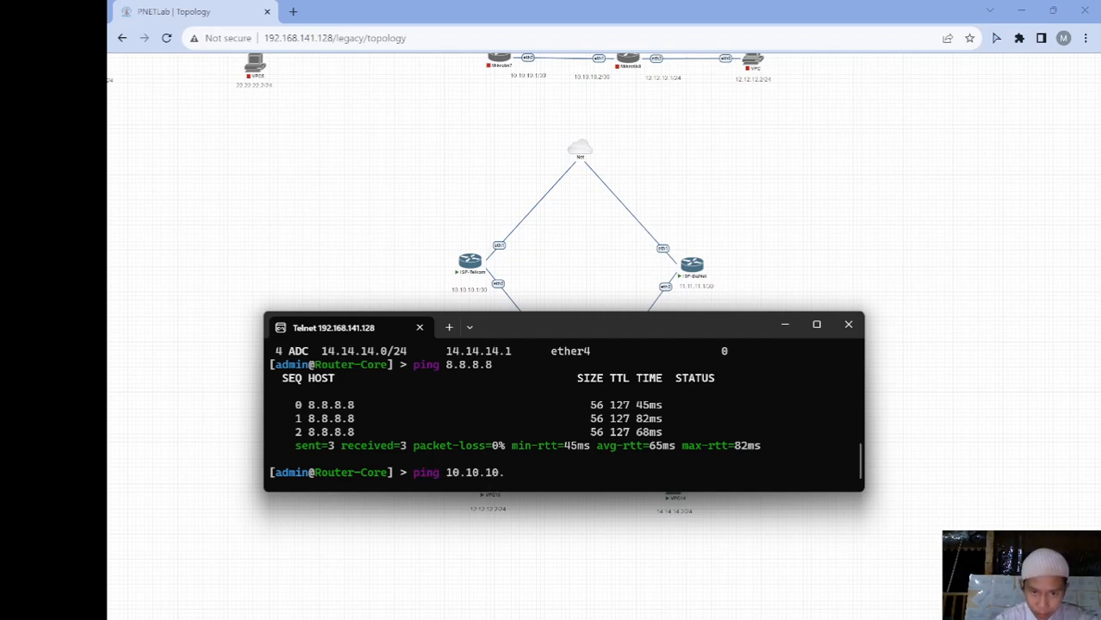
{"action": "type", "text": "1"}
{"action": "key", "text": "Return"}
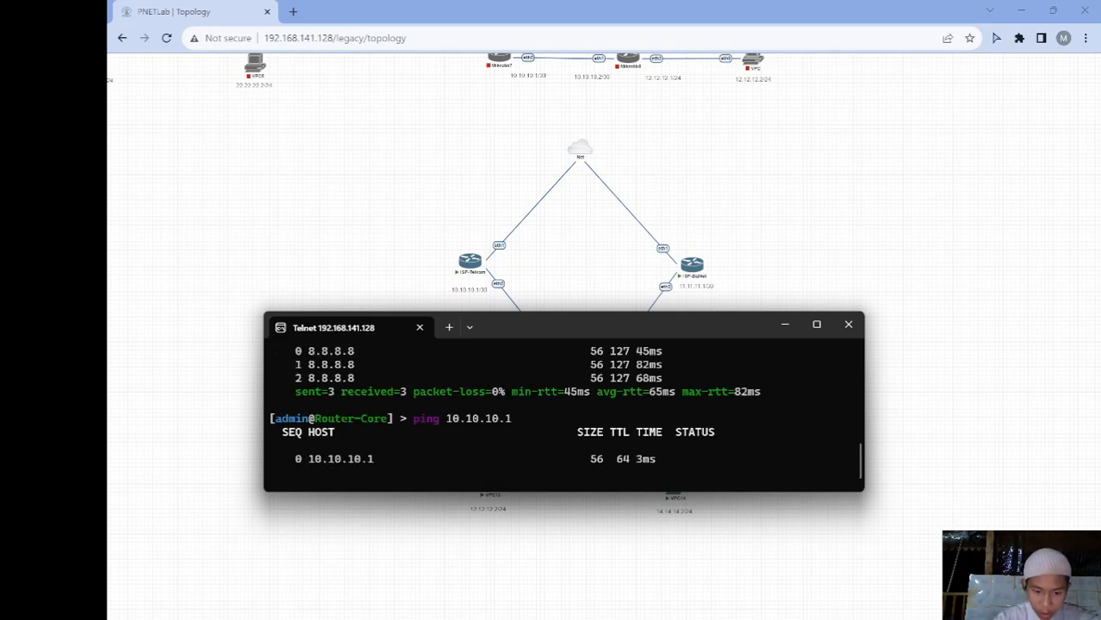
{"action": "key", "text": "ctrl+c"}
{"action": "type", "text": "ping "}
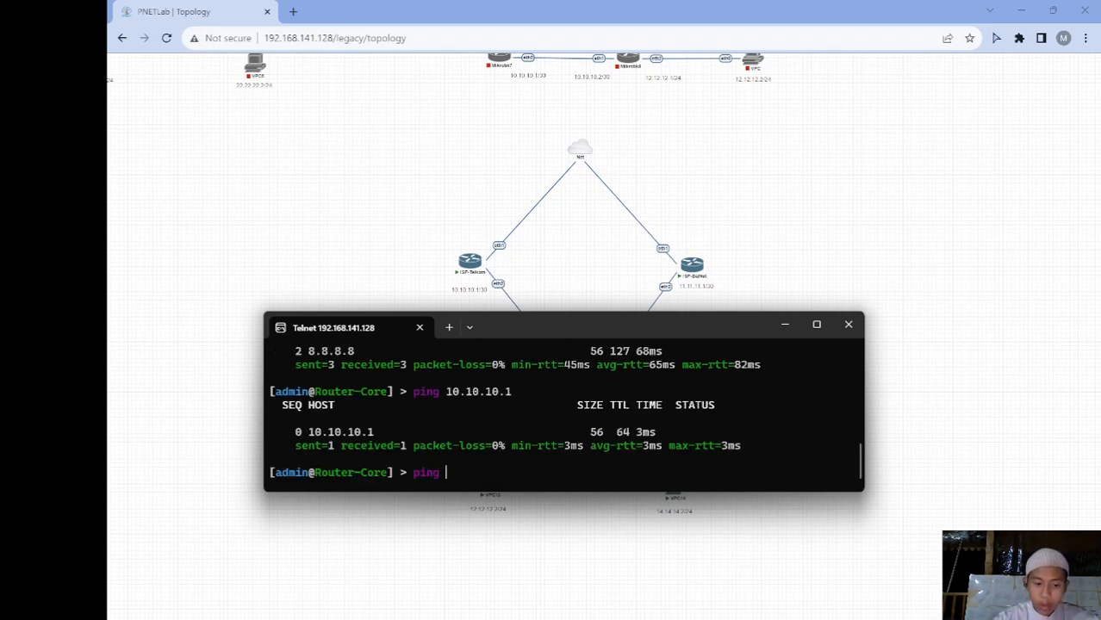
{"action": "type", "text": "11.11.11.1"}
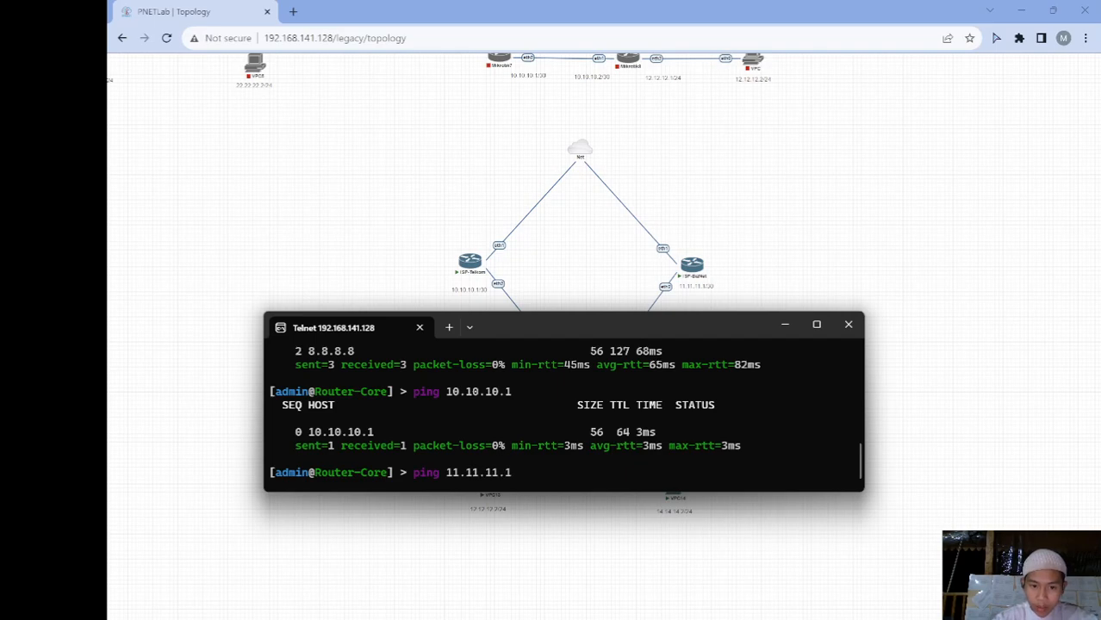
{"action": "key", "text": "Return"}
{"action": "key", "text": "ctrl+c"}
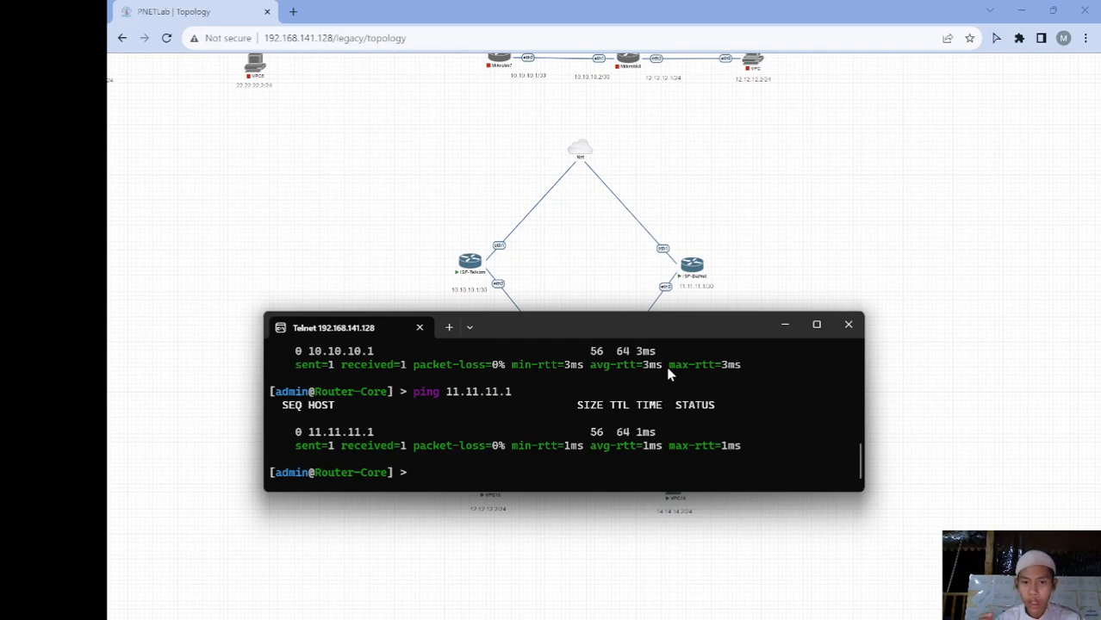
Switch to the VPC13 console and ping its gateway 12.12.12.1
{"action": "left_click", "coordinate": [785, 324]}
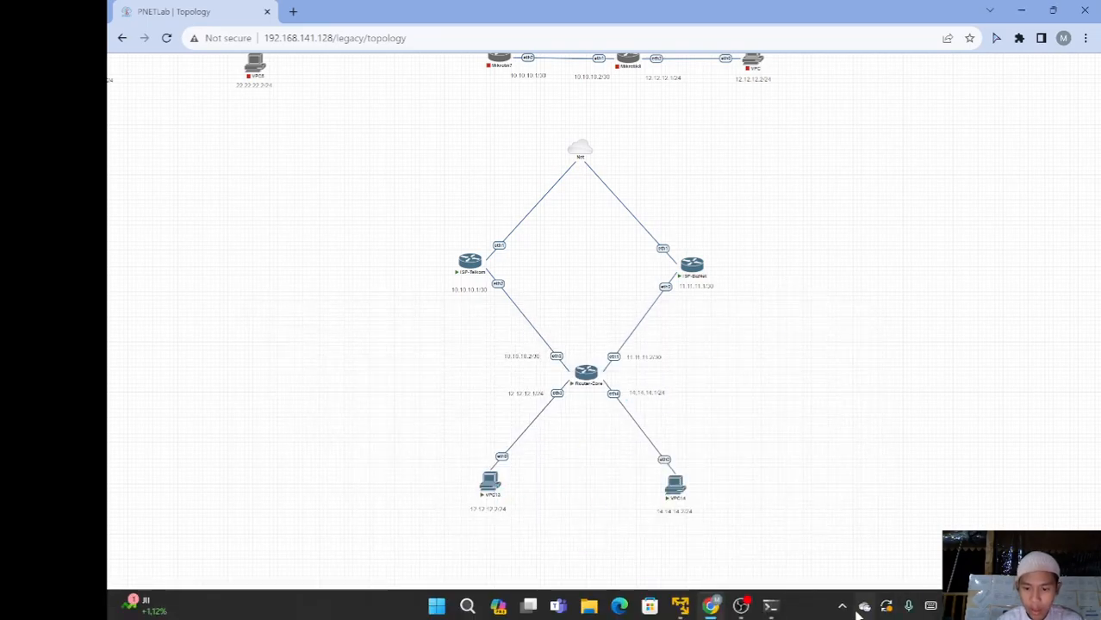
{"action": "mouse_move", "coordinate": [778, 609]}
{"action": "left_click", "coordinate": [841, 554]}
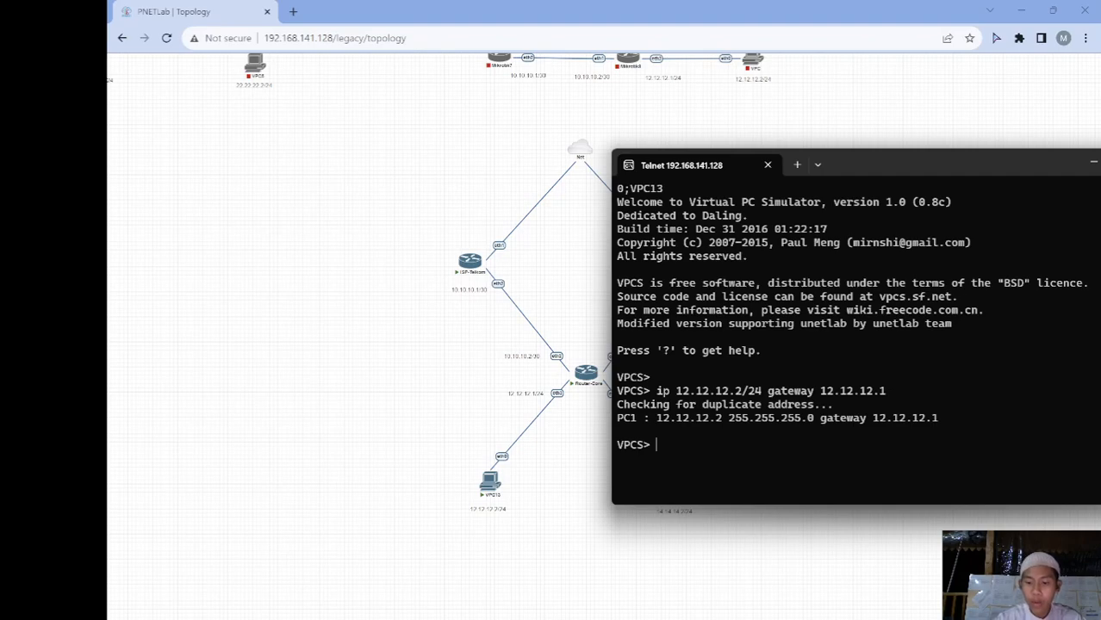
{"action": "type", "text": "ping 12.12.12.1"}
{"action": "key", "text": "Return"}
{"action": "key", "text": "ctrl+c"}
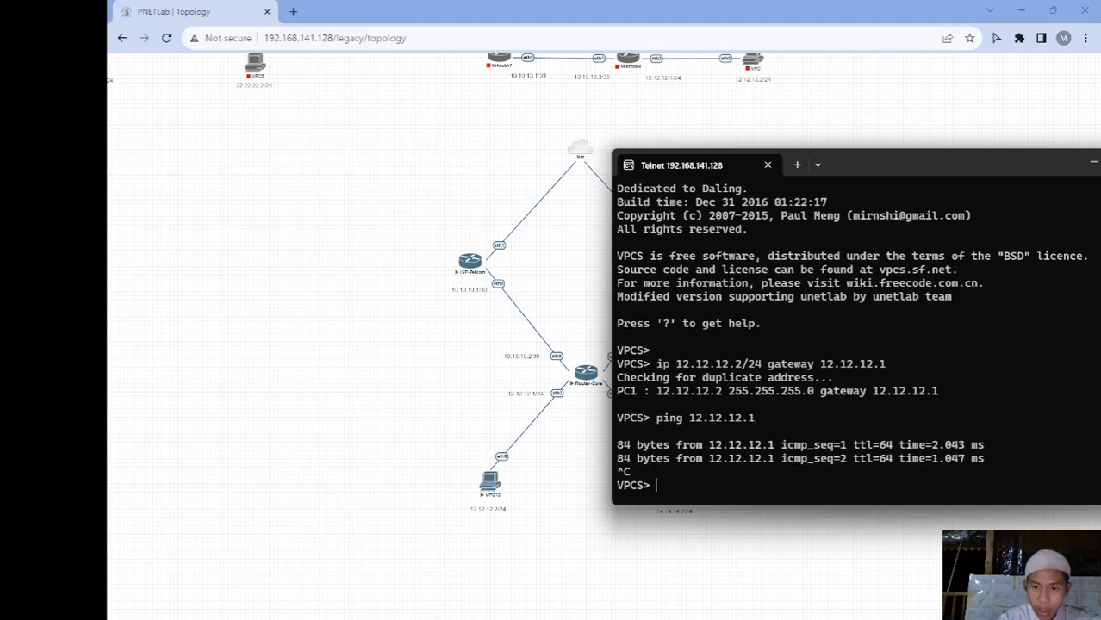
Ping 10.10.10.1 from VPC13, then close the disconnected console window
{"action": "type", "text": "ping"}
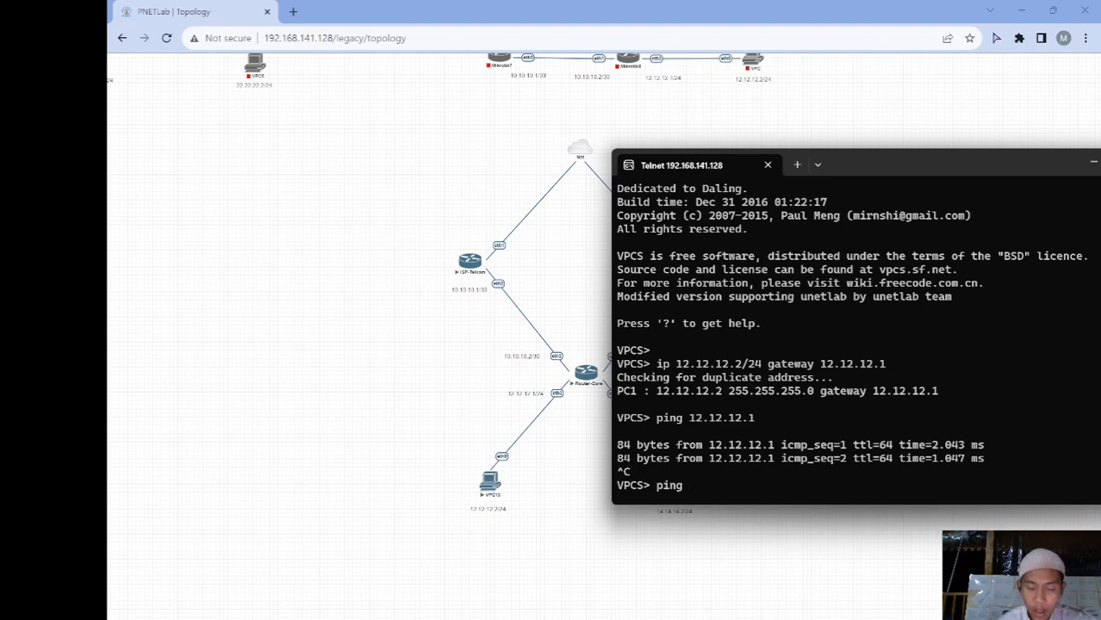
{"action": "type", "text": "10.10.10.1"}
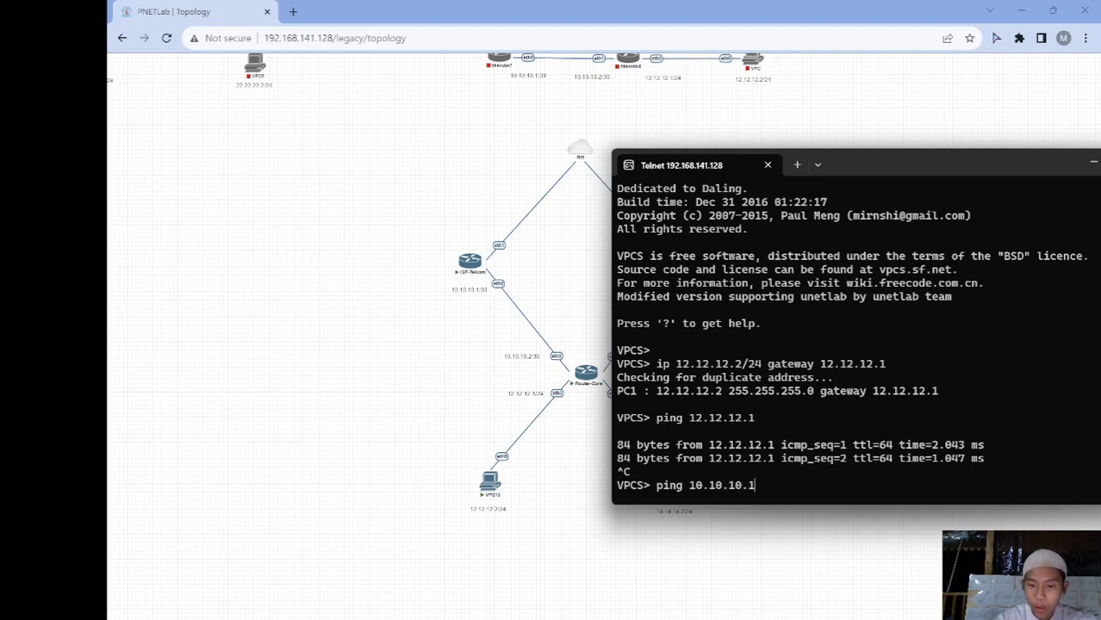
{"action": "type", "text": "\\"}
{"action": "key", "text": "Return"}
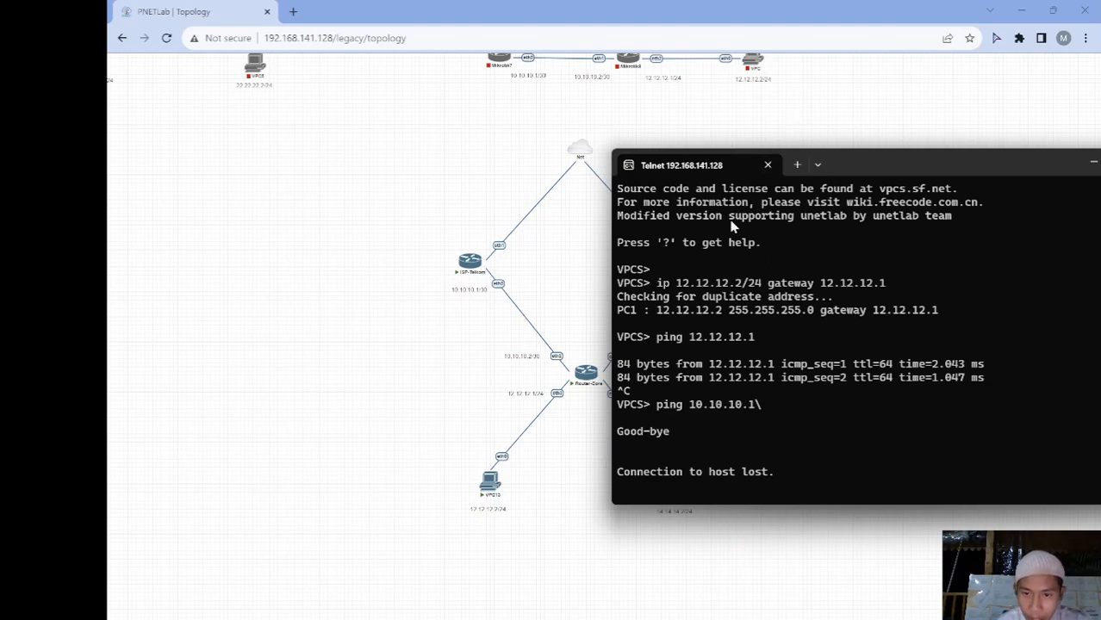
{"action": "left_click", "coordinate": [768, 165]}
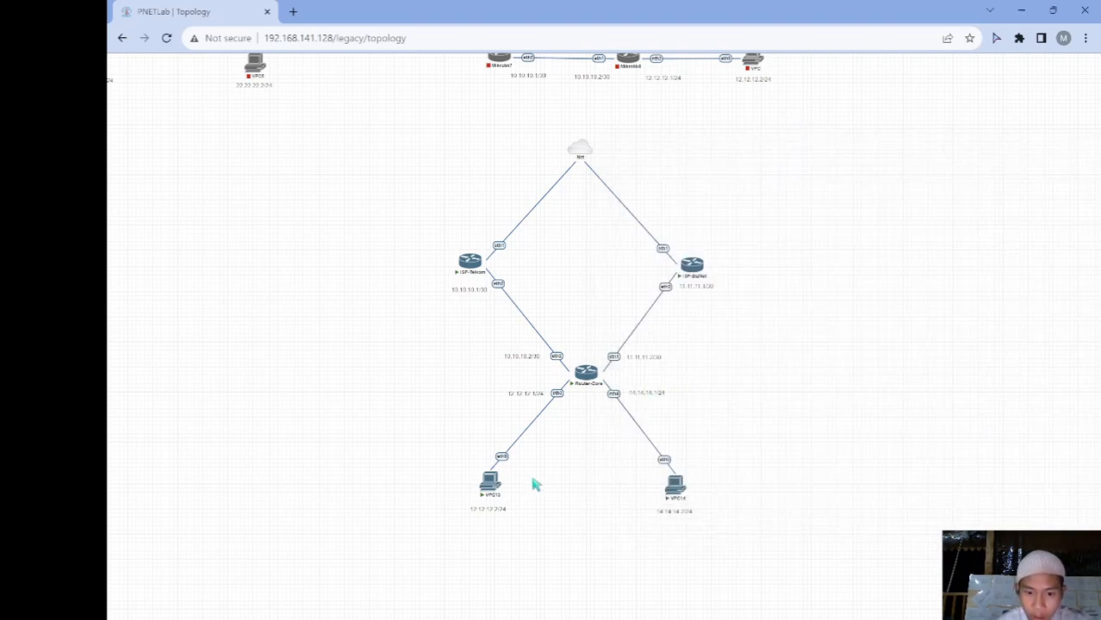
Open VPC13's console in the Telnet app from the topology and bring it forward
{"action": "mouse_move", "coordinate": [488, 476]}
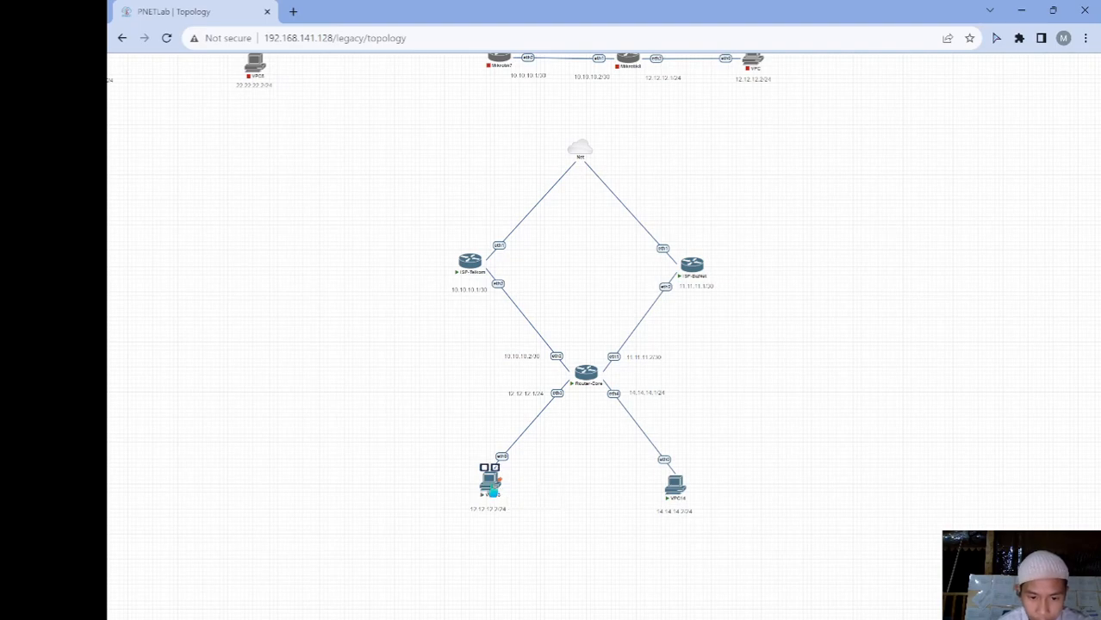
{"action": "left_click", "coordinate": [493, 490]}
{"action": "left_click", "coordinate": [585, 135]}
{"action": "left_click", "coordinate": [491, 491]}
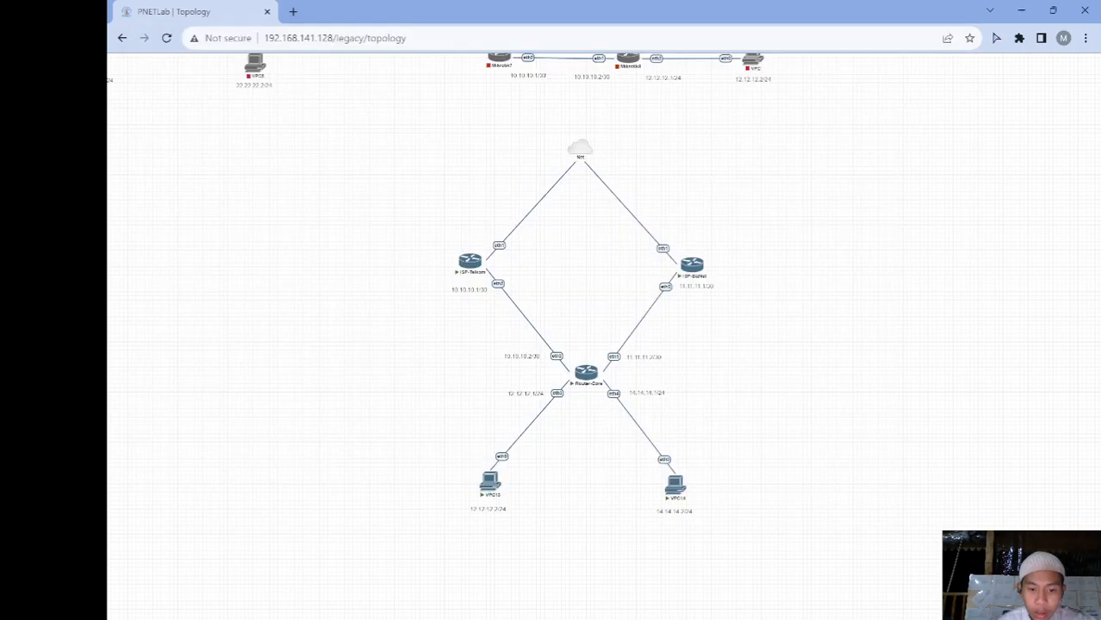
{"action": "mouse_move", "coordinate": [770, 606]}
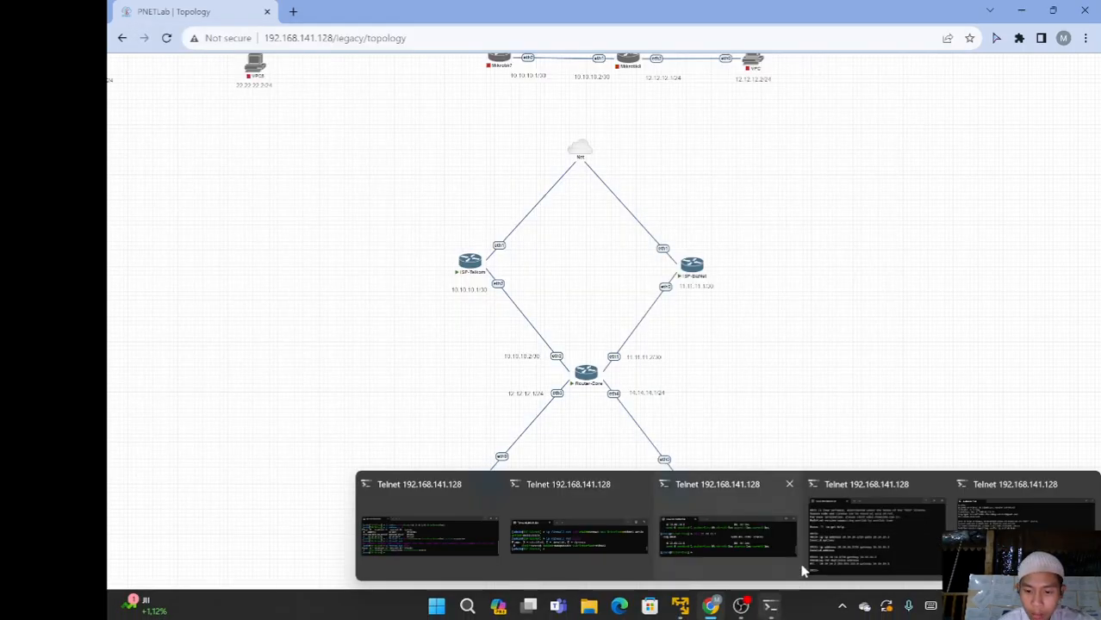
{"action": "left_click", "coordinate": [1002, 527]}
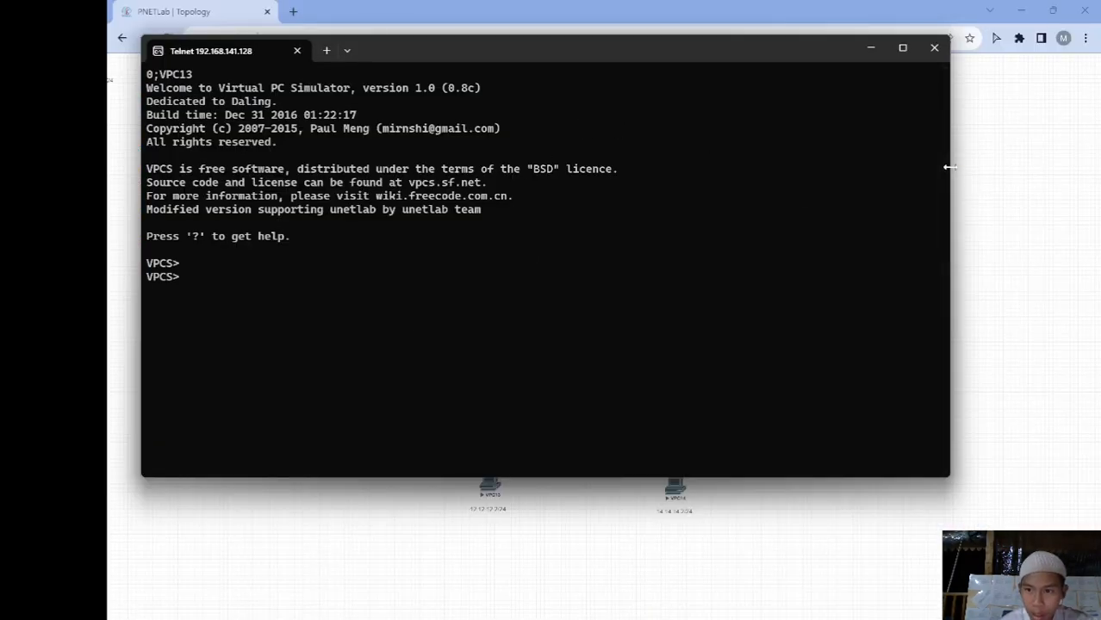
Resize and reposition the VPC13 console, then try pinging 10.10.10.1
{"action": "left_click_drag", "start_coordinate": [948, 167], "coordinate": [640, 158]}
{"action": "left_click_drag", "start_coordinate": [526, 37], "coordinate": [518, 162]}
{"action": "left_click_drag", "start_coordinate": [420, 162], "coordinate": [855, 164]}
{"action": "type", "text": "ping 10.10.10.1"}
{"action": "key", "text": "Return"}
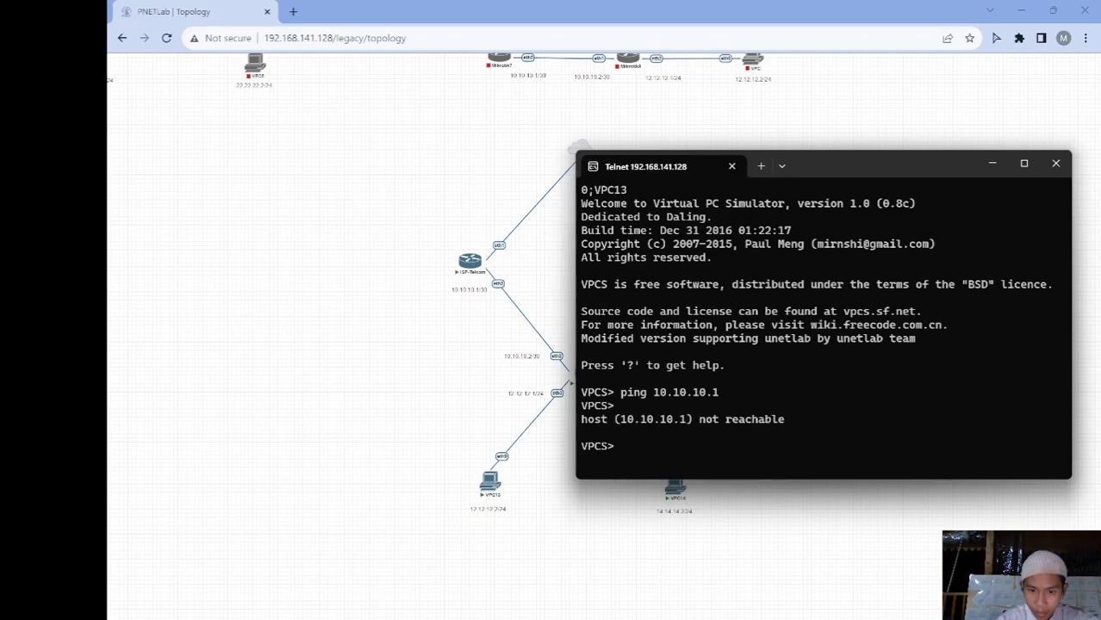
Set VPC13's address to 12.12.12.2/24 with gateway 12.12.12.1
{"action": "type", "text": "i"}
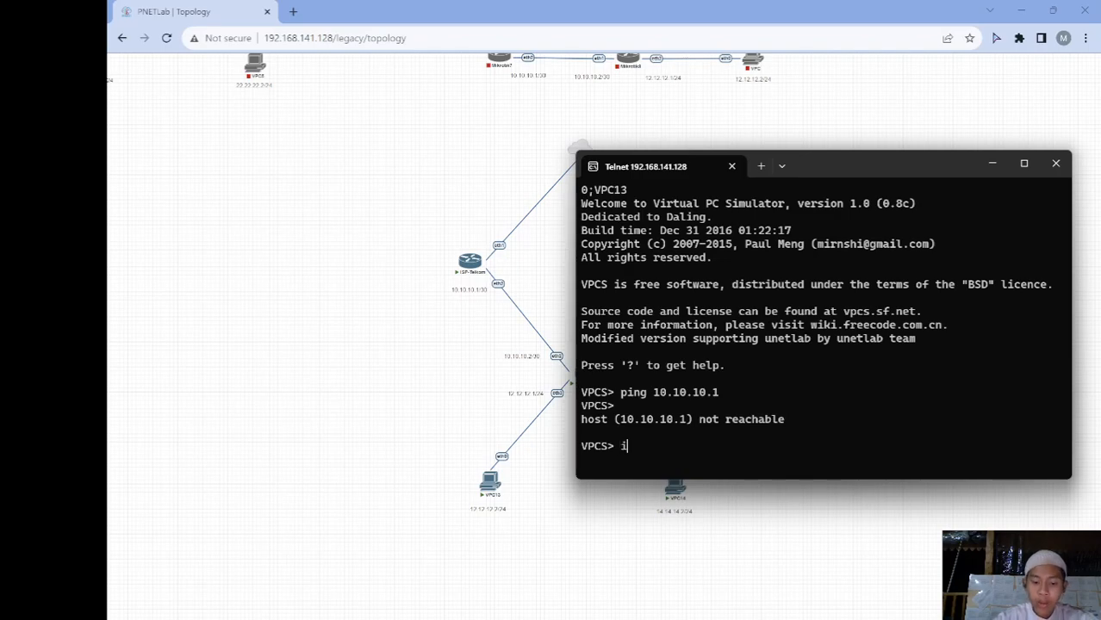
{"action": "type", "text": "p 10.10.10."}
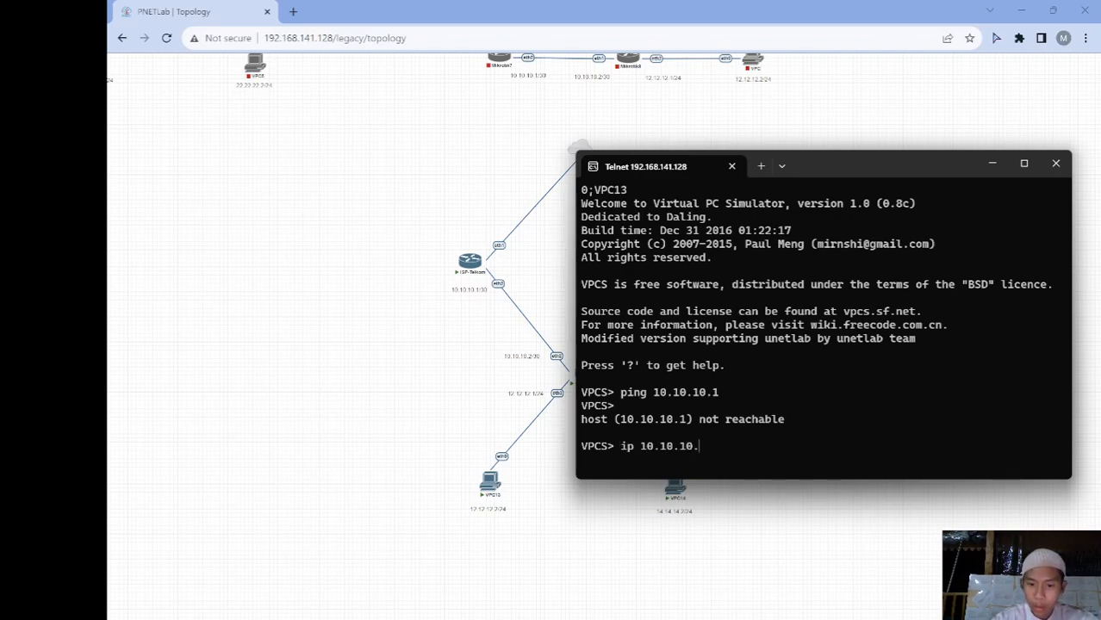
{"action": "key", "text": "BackSpace"}
{"action": "key", "text": "BackSpace"}
{"action": "key", "text": "BackSpace"}
{"action": "key", "text": "BackSpace"}
{"action": "key", "text": "BackSpace"}
{"action": "key", "text": "BackSpace"}
{"action": "key", "text": "BackSpace"}
{"action": "key", "text": "BackSpace"}
{"action": "key", "text": "BackSpace"}
{"action": "key", "text": "BackSpace"}
{"action": "key", "text": "BackSpace"}
{"action": "key", "text": "BackSpace"}
{"action": "type", "text": "1"}
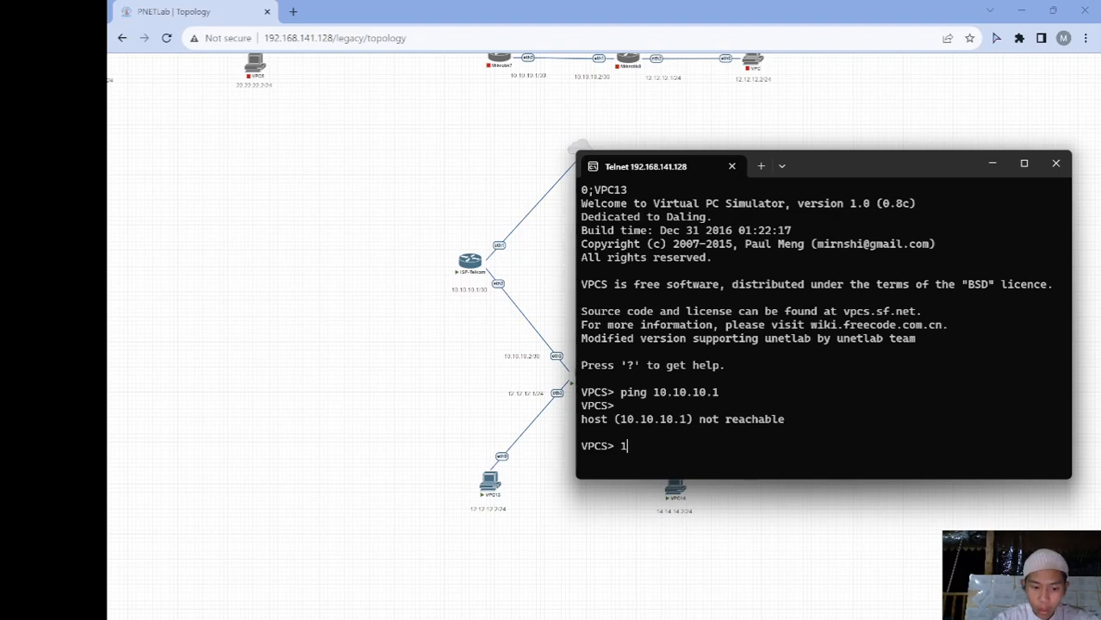
{"action": "type", "text": "2.12.12.2"}
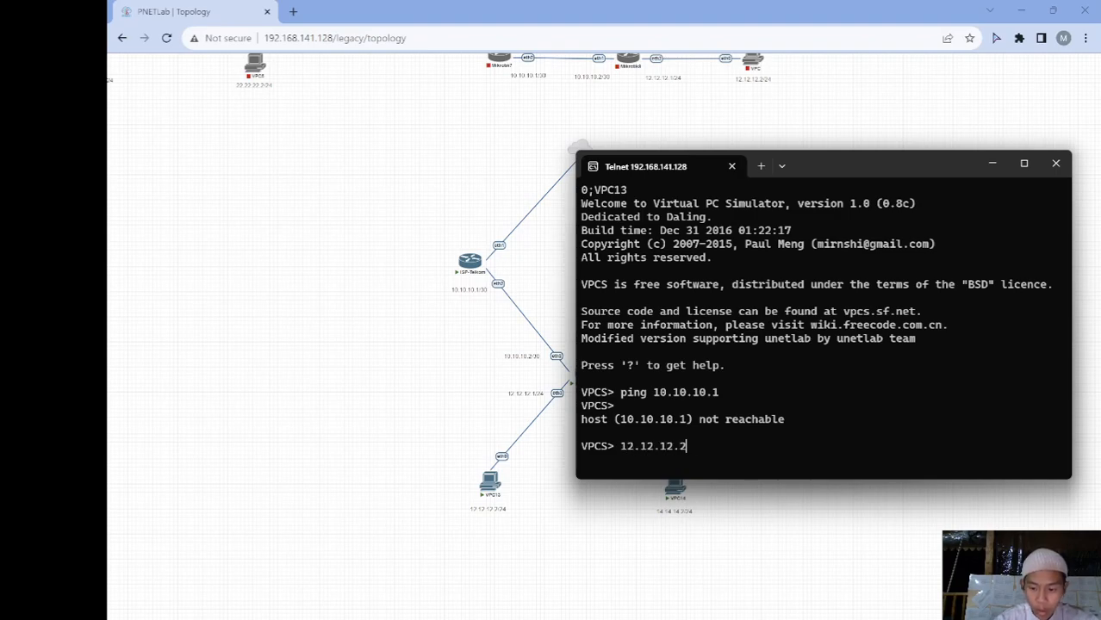
{"action": "key", "text": "BackSpace"}
{"action": "key", "text": "BackSpace"}
{"action": "key", "text": "BackSpace"}
{"action": "key", "text": "BackSpace"}
{"action": "key", "text": "BackSpace"}
{"action": "key", "text": "BackSpace"}
{"action": "key", "text": "BackSpace"}
{"action": "key", "text": "BackSpace"}
{"action": "key", "text": "BackSpace"}
{"action": "key", "text": "BackSpace"}
{"action": "type", "text": "ip 12.12.12."}
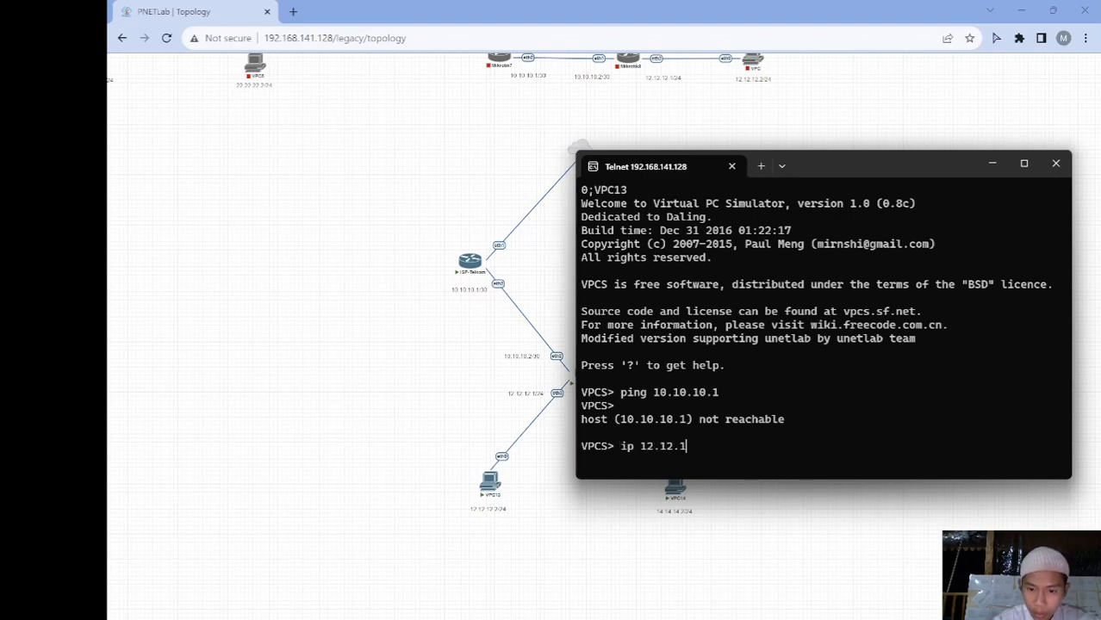
{"action": "type", "text": "2/24 "}
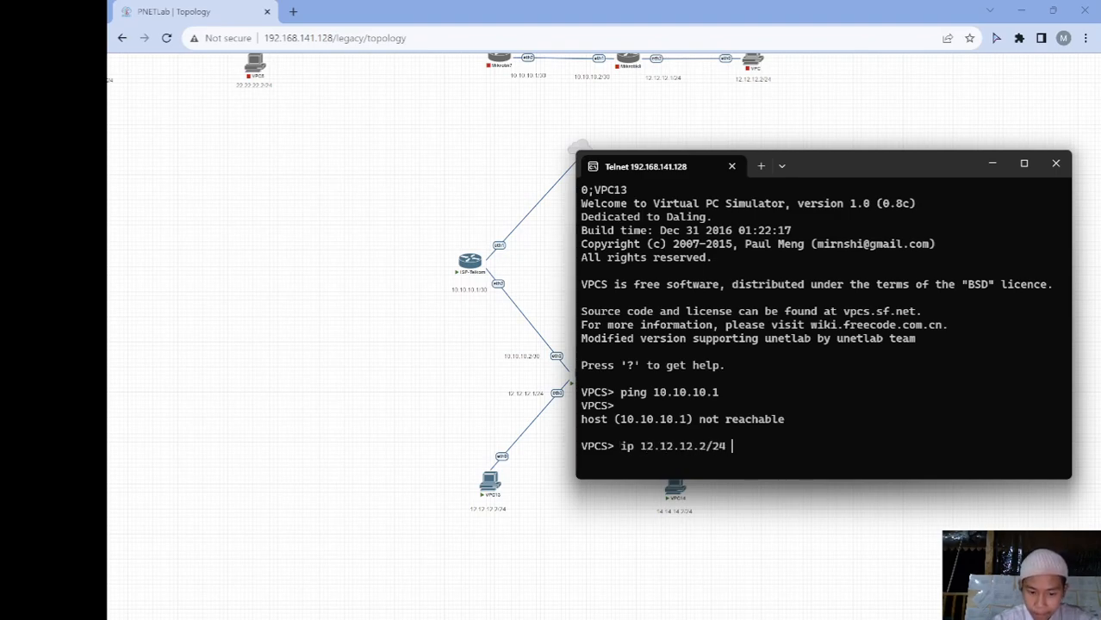
{"action": "type", "text": "gatewa"}
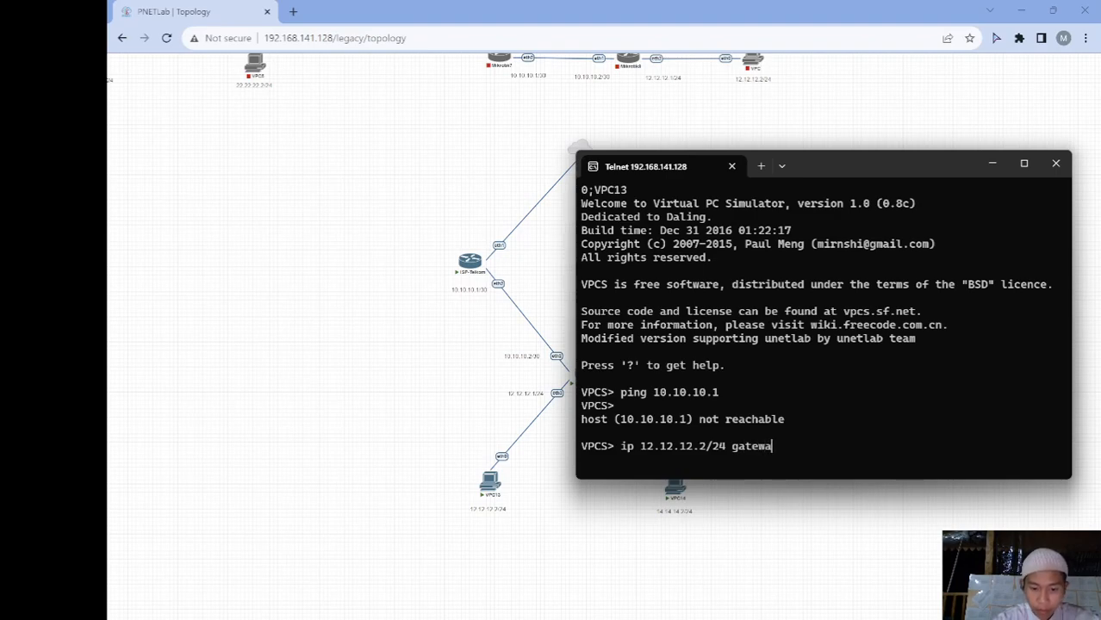
{"action": "type", "text": "y 12.12.12.12."}
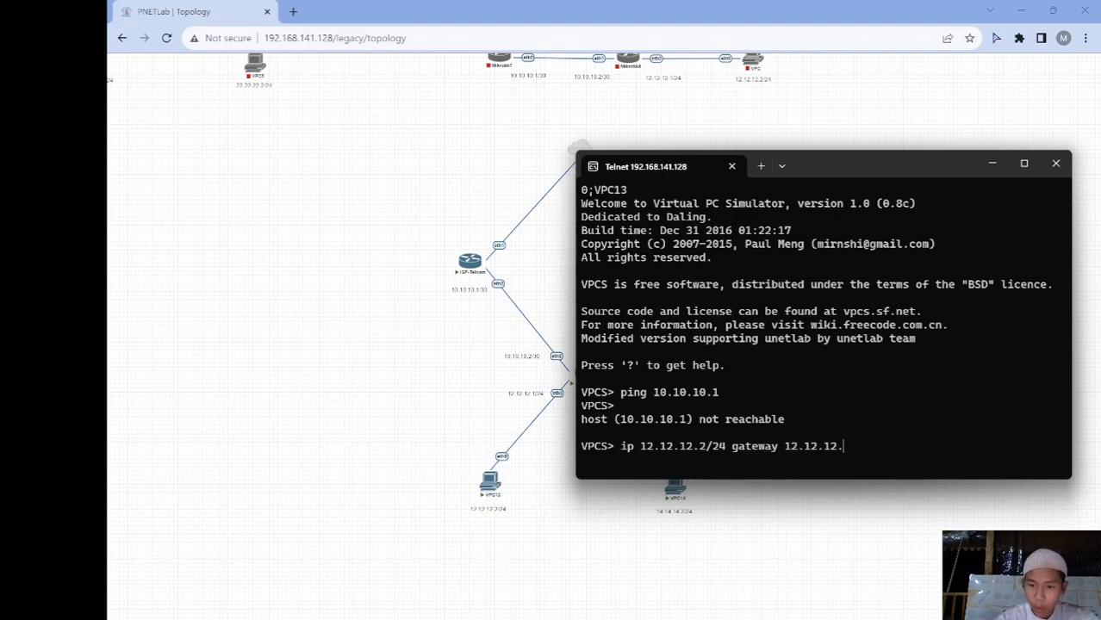
{"action": "key", "text": "Return"}
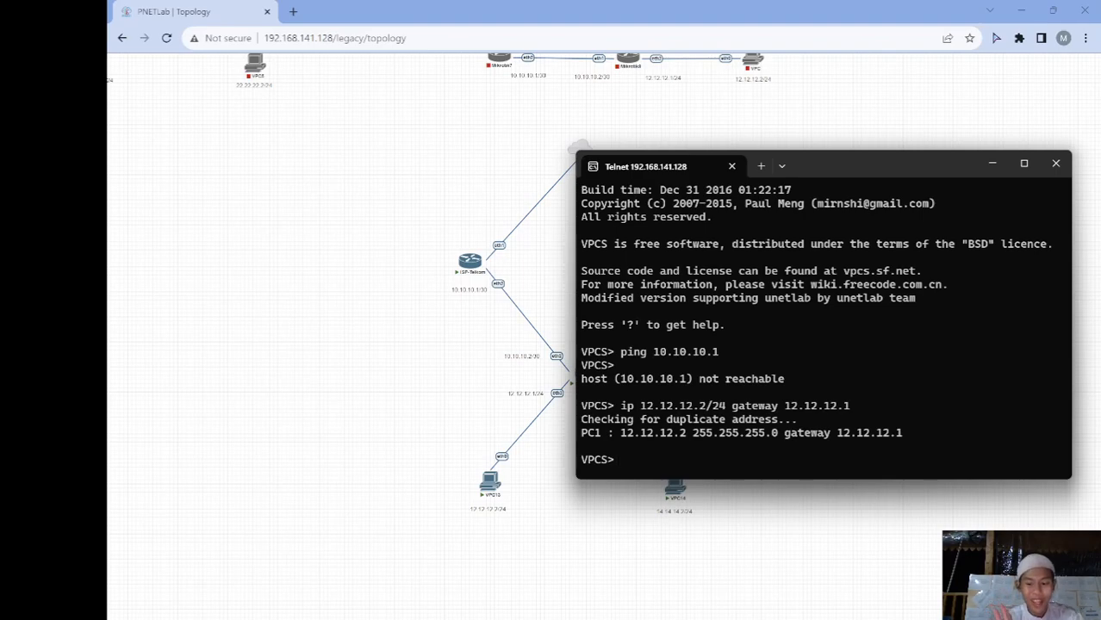
Ping 10.10.10.1 and 8.8.8.8 from VPC13, both now replying
{"action": "type", "text": "ping 10"}
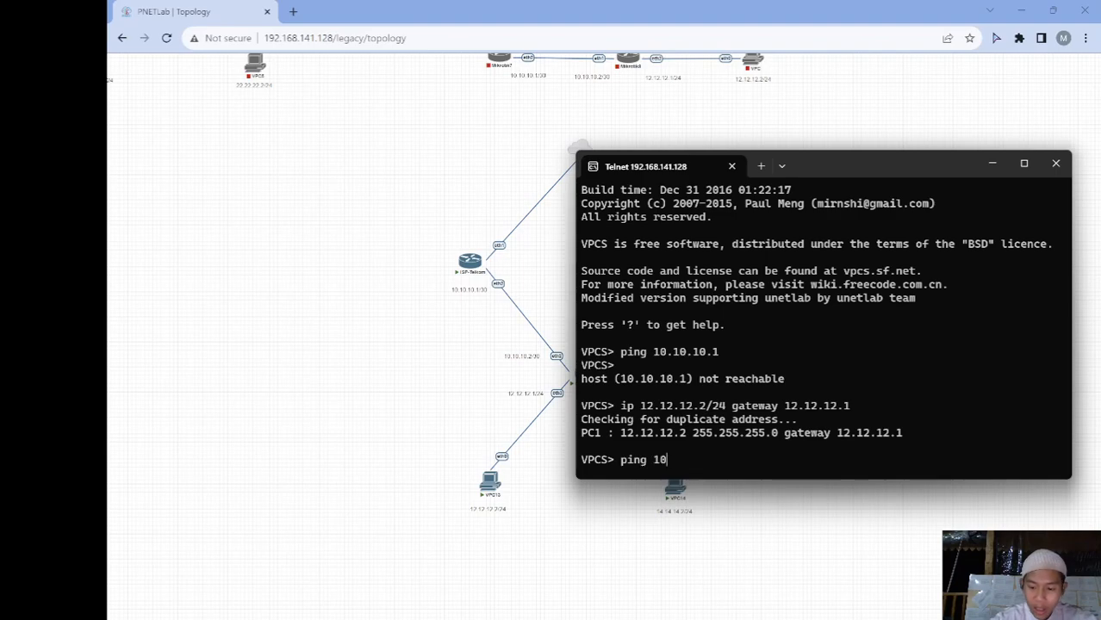
{"action": "type", "text": ".10.10.1"}
{"action": "key", "text": "Return"}
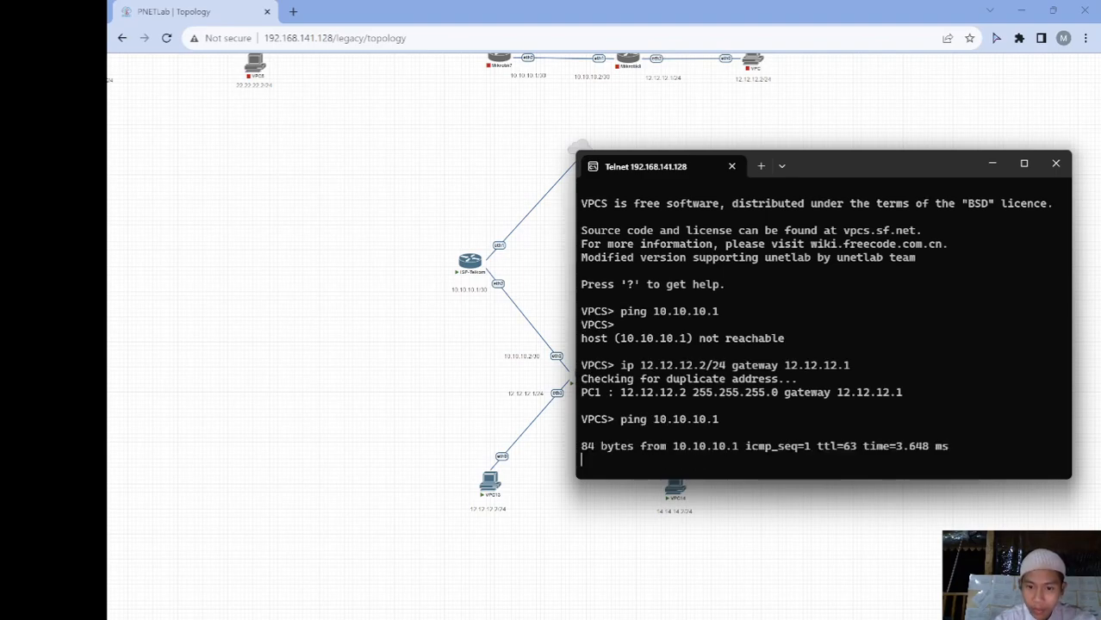
{"action": "key", "text": "ctrl+c"}
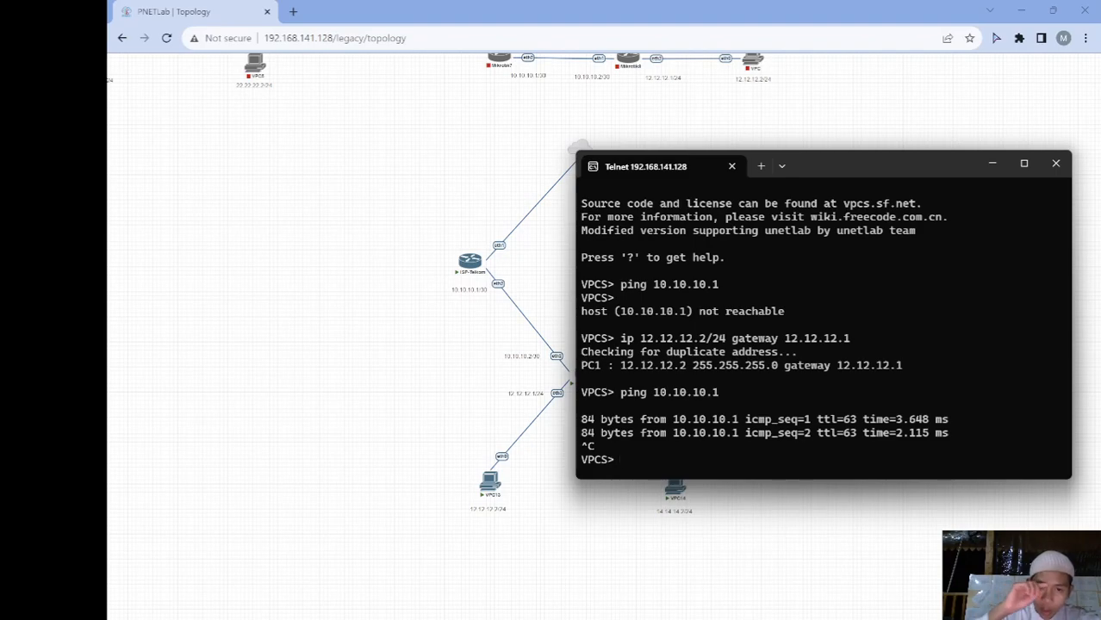
{"action": "type", "text": "ping 8.8.8.8"}
{"action": "key", "text": "Return"}
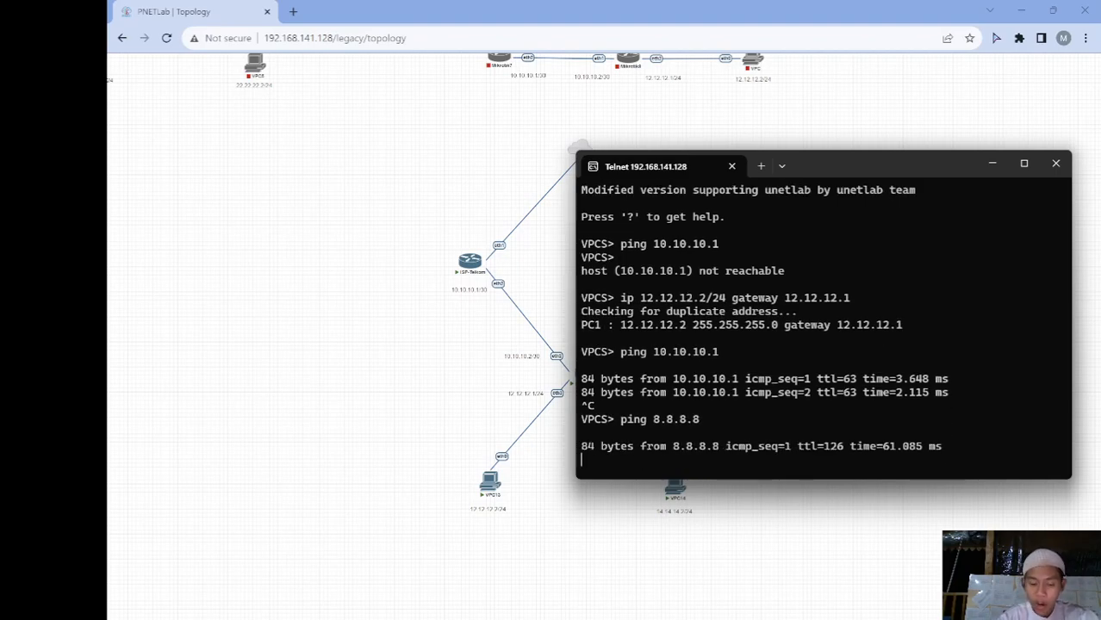
{"action": "key", "text": "ctrl+c"}
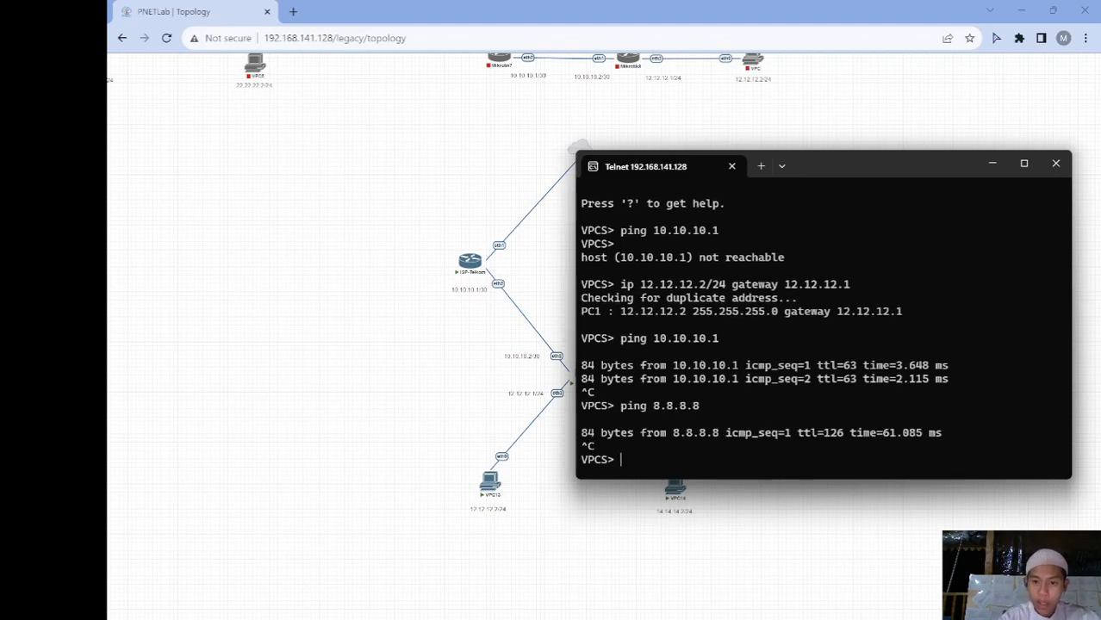
Switch to the 14.14.14.2 VPC console and ping its gateway 14.14.14.1
{"action": "left_click", "coordinate": [992, 164]}
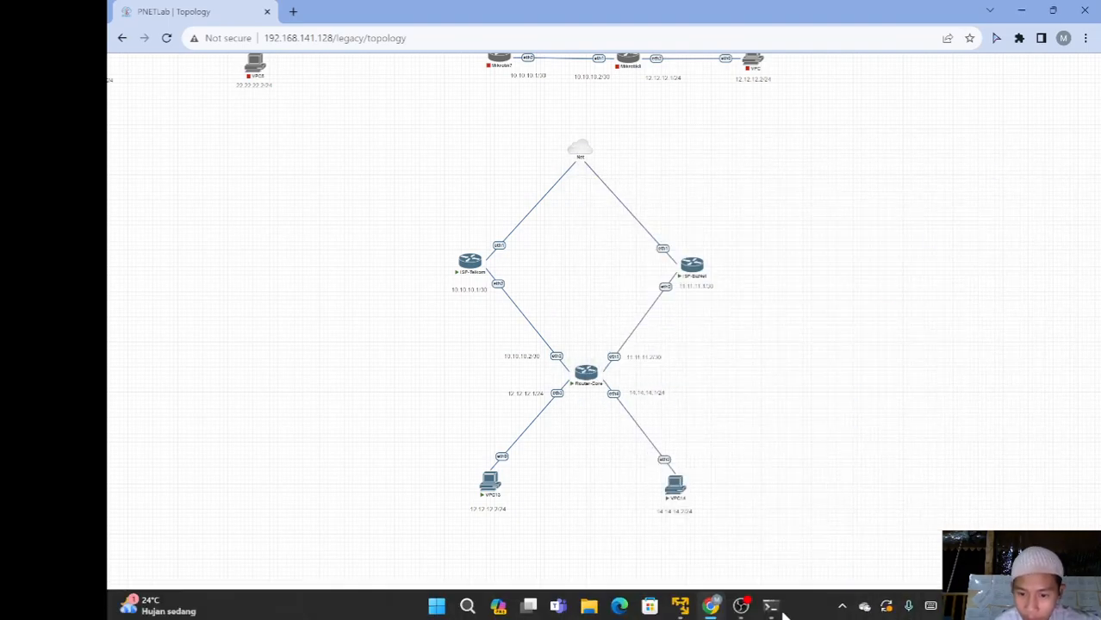
{"action": "mouse_move", "coordinate": [771, 607]}
{"action": "left_click", "coordinate": [880, 526]}
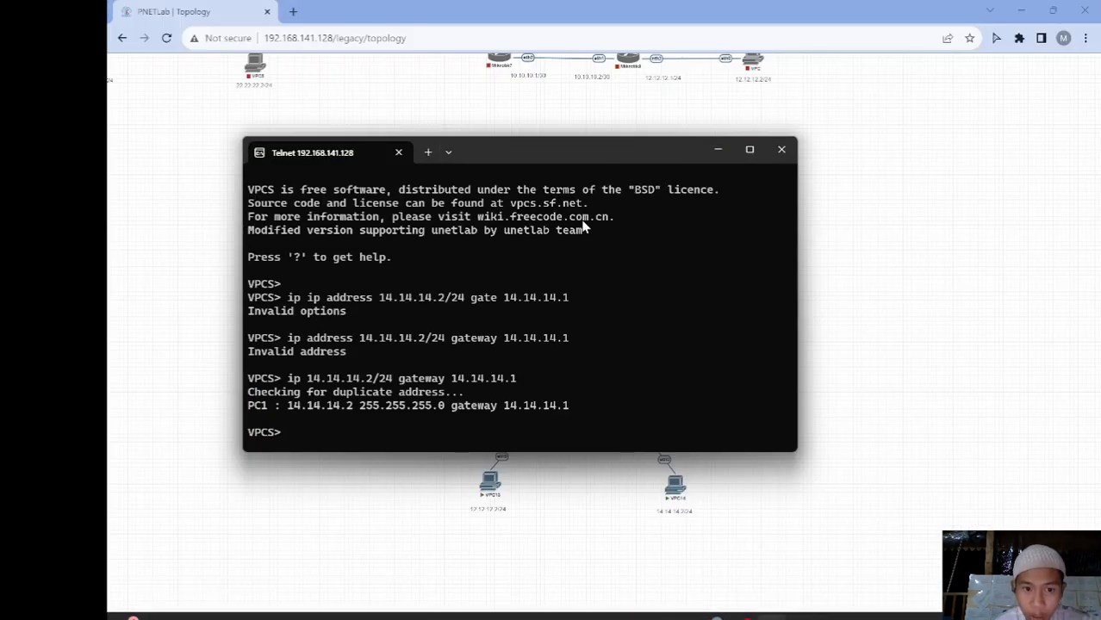
{"action": "left_click_drag", "start_coordinate": [524, 153], "coordinate": [500, 126]}
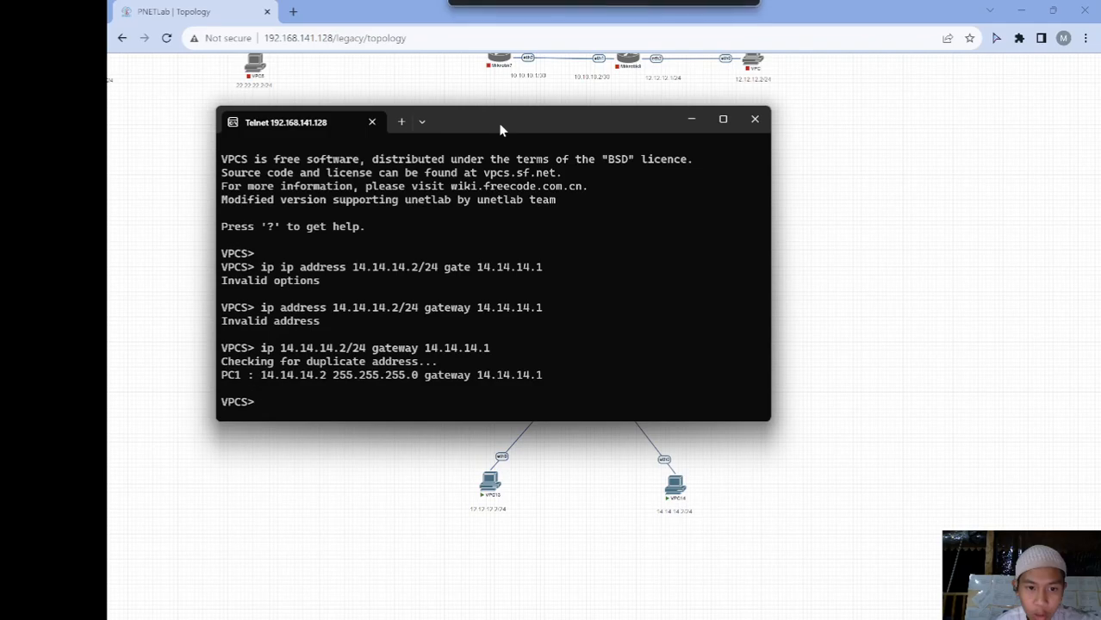
{"action": "type", "text": "ng "}
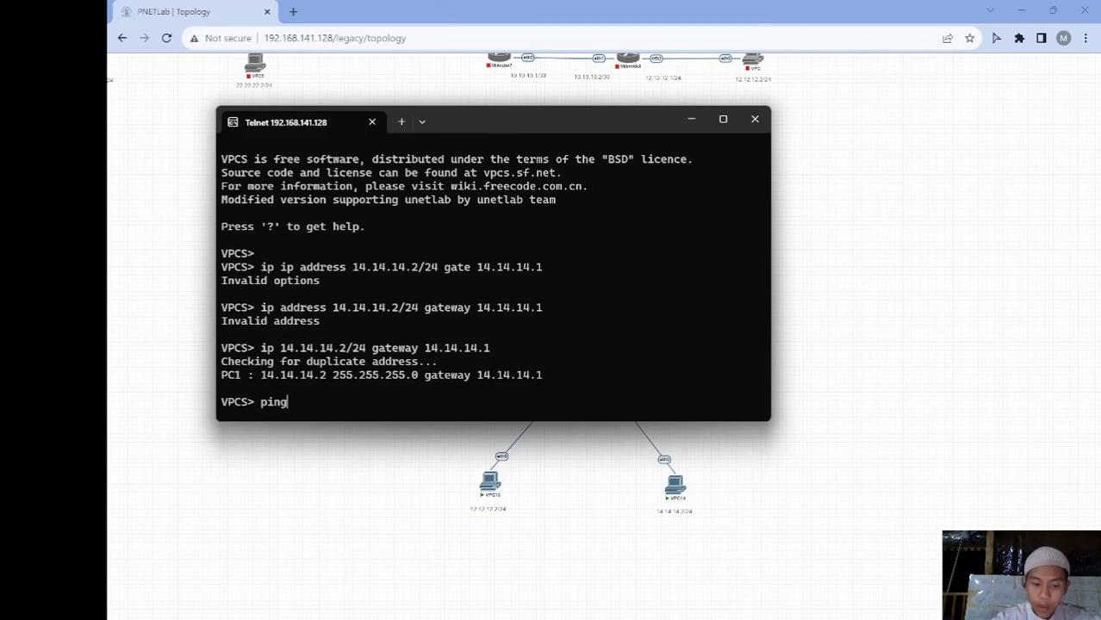
{"action": "type", "text": "14."}
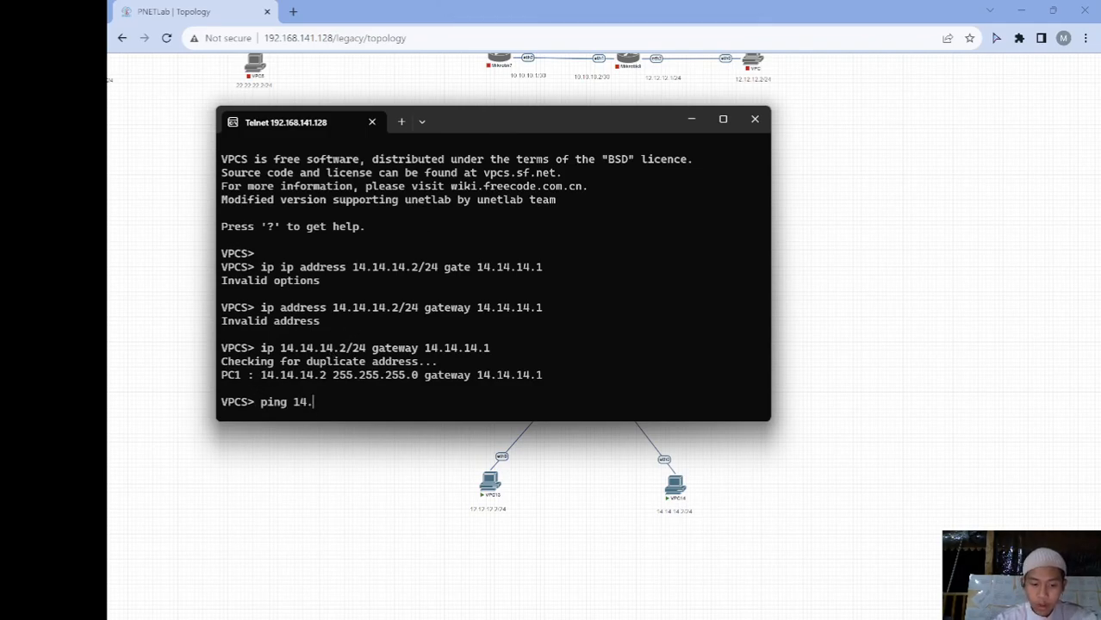
{"action": "type", "text": "14.14.14."}
{"action": "key", "text": "Return"}
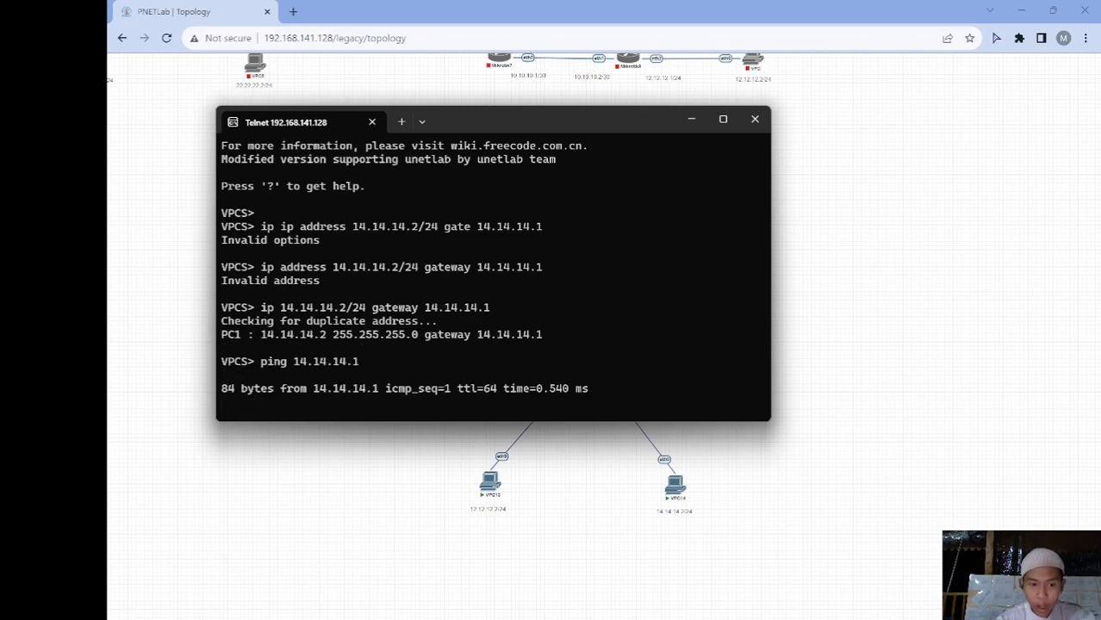
{"action": "key", "text": "ctrl+c"}
Ping 11.11.11.1 and 8.8.8.8 from the 14.14.14.2 VPC
{"action": "type", "text": "ping "}
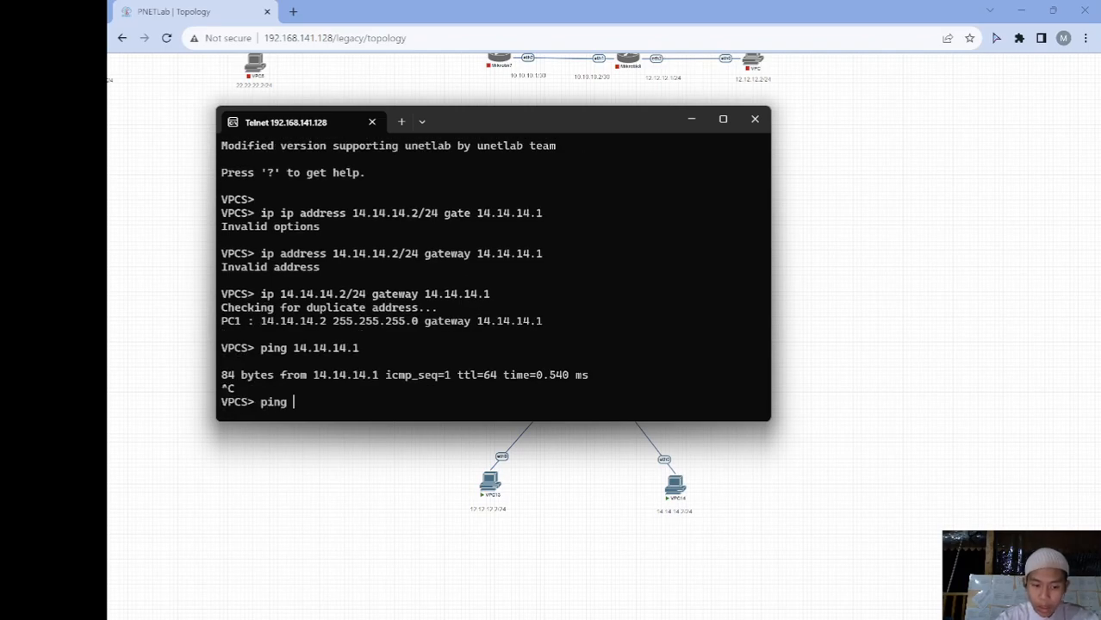
{"action": "type", "text": "1"}
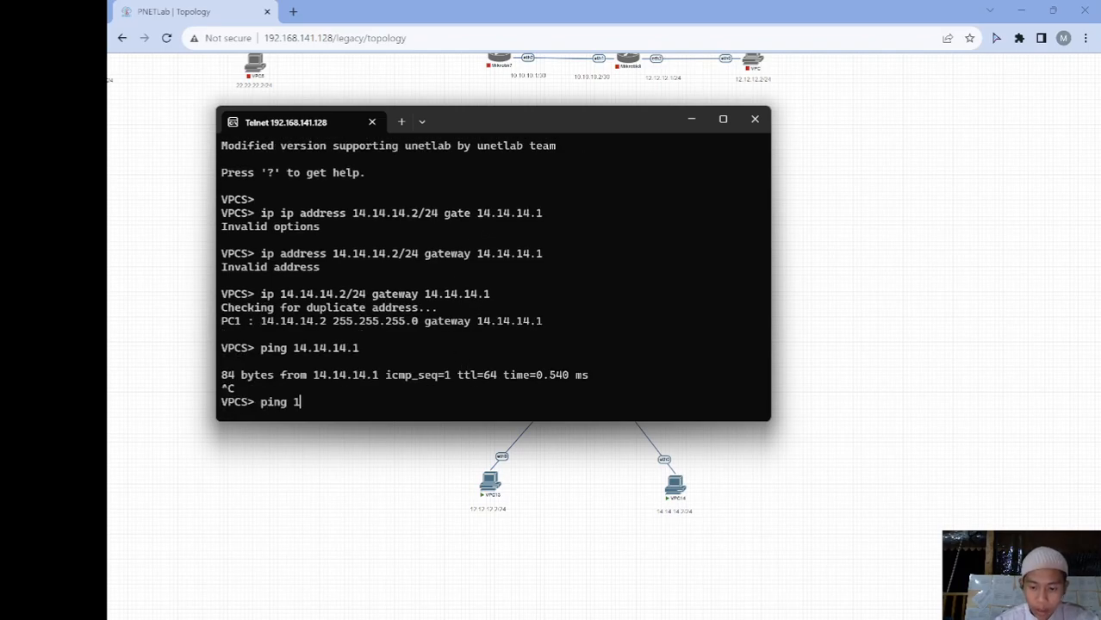
{"action": "type", "text": "1.11.11.11"}
{"action": "key", "text": "Return"}
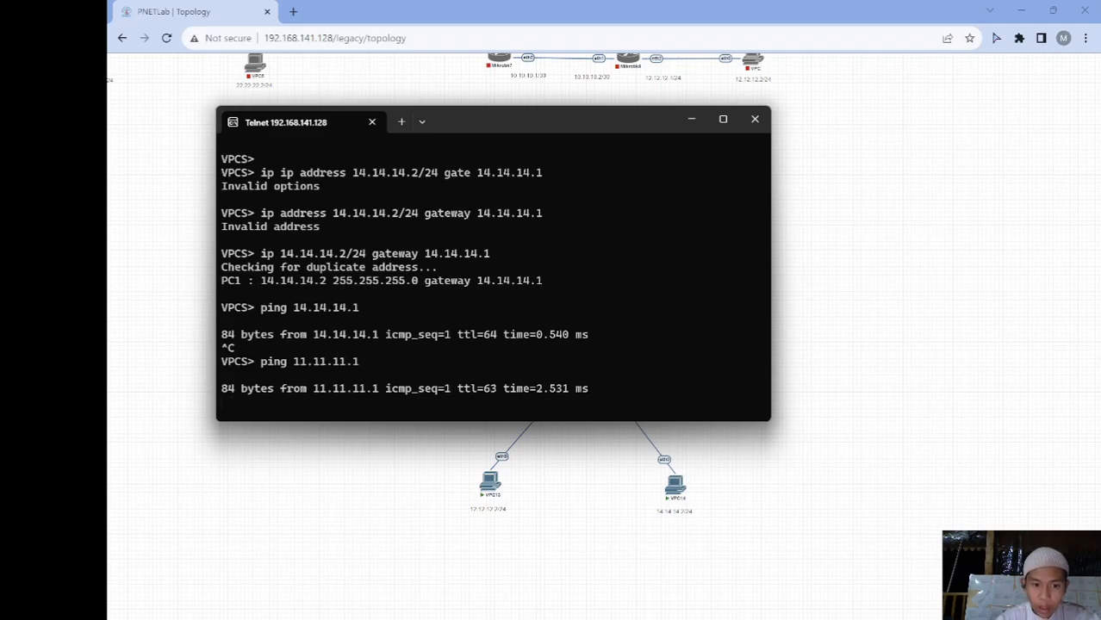
{"action": "key", "text": "ctrl+c"}
{"action": "type", "text": "pi"}
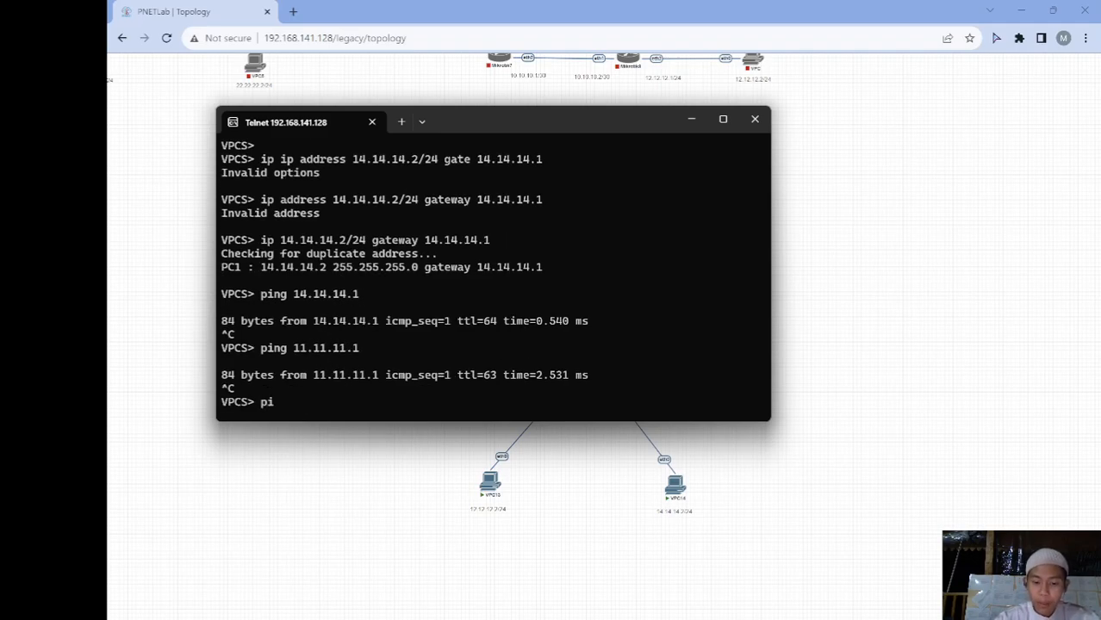
{"action": "type", "text": "ng 8.8.8.8"}
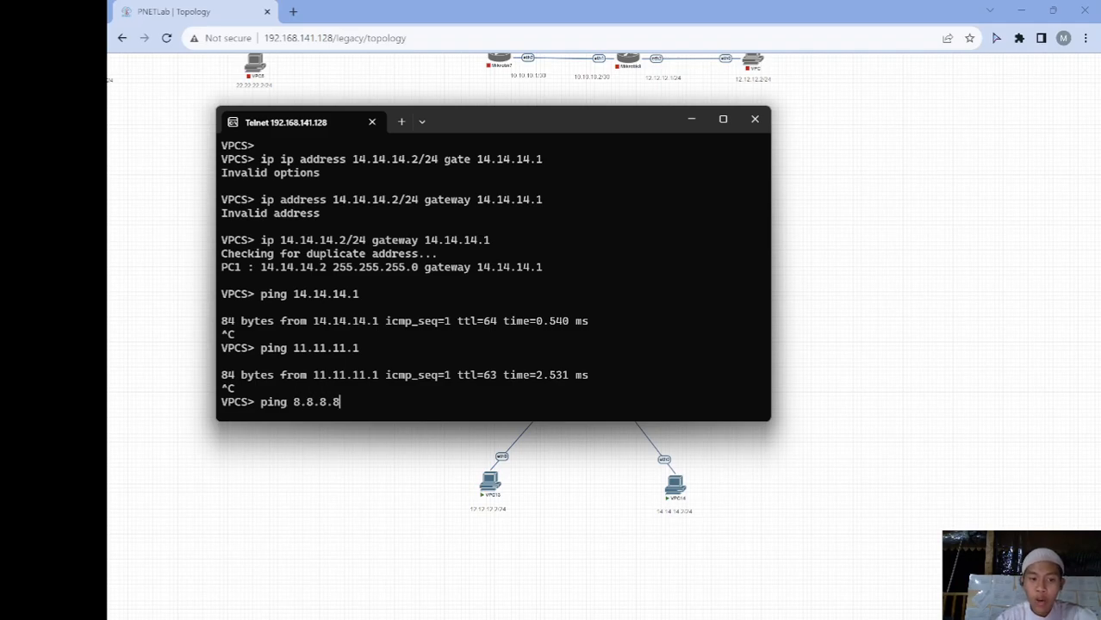
{"action": "key", "text": "Return"}
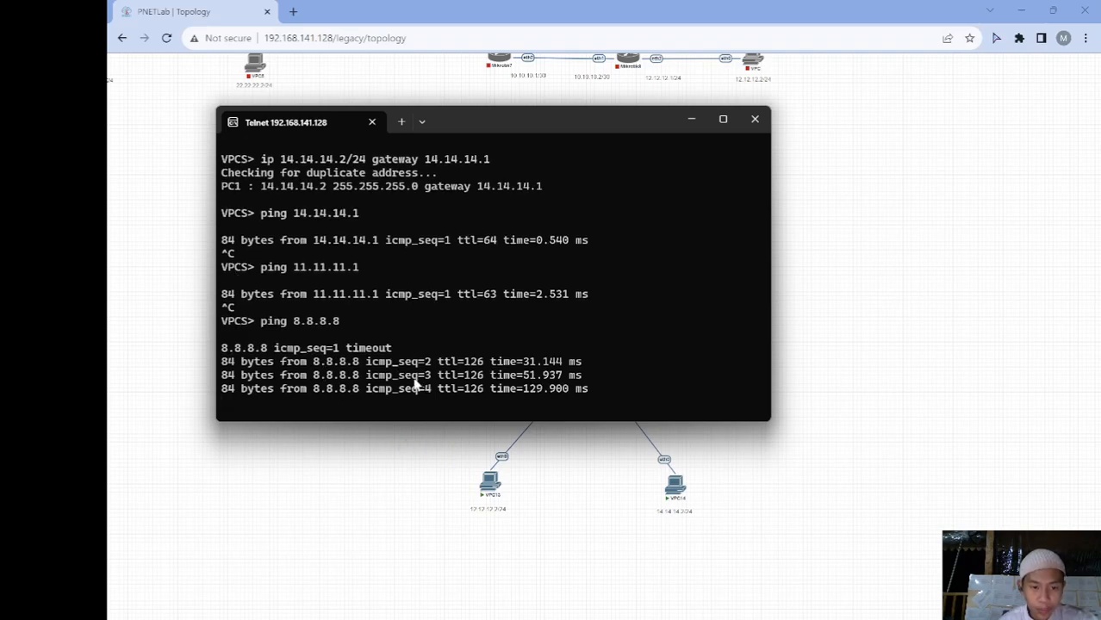
{"action": "key", "text": "ctrl+c"}
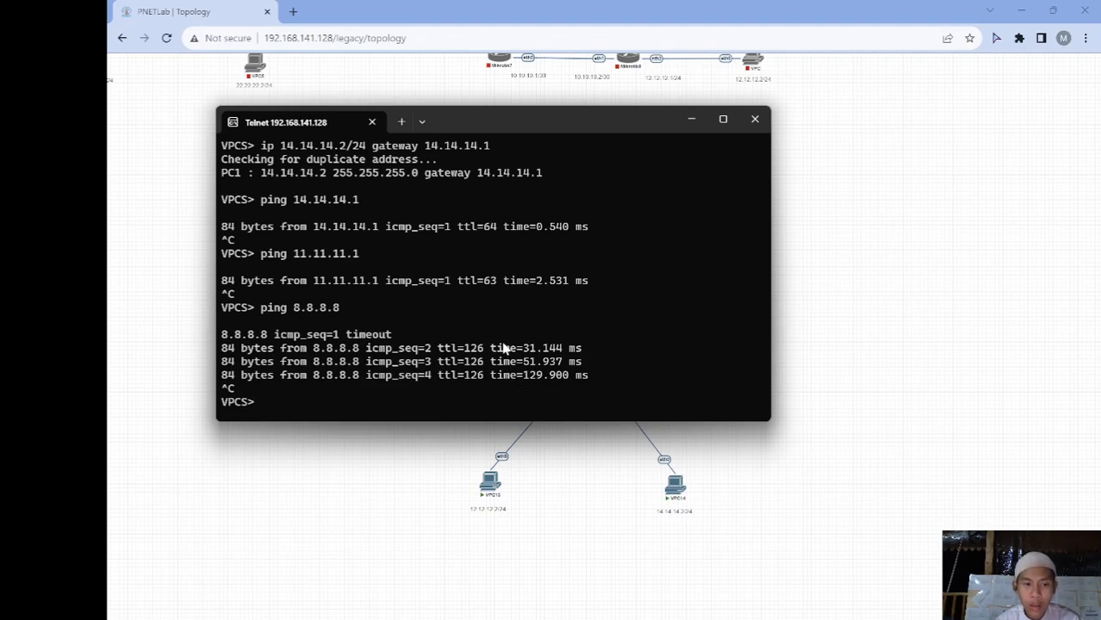
Print Router-Core's routing table showing the 0.0.0.0/0 route via 11.11.11.1 and 10.10.10.1, then minimize it
{"action": "left_click", "coordinate": [691, 118]}
{"action": "mouse_move", "coordinate": [770, 606]}
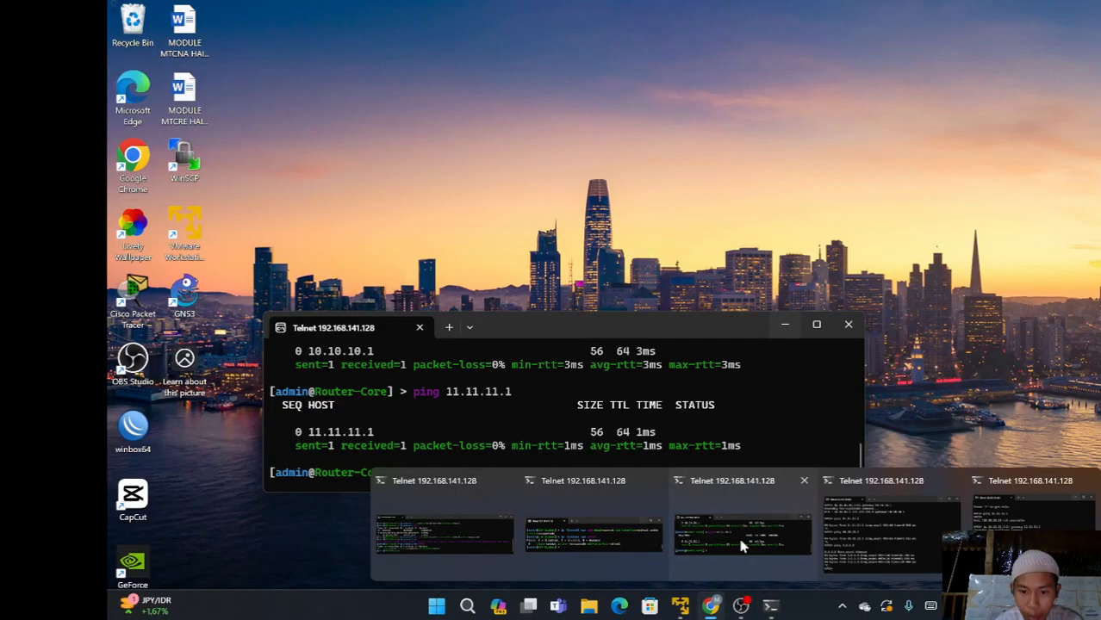
{"action": "mouse_move", "coordinate": [623, 532]}
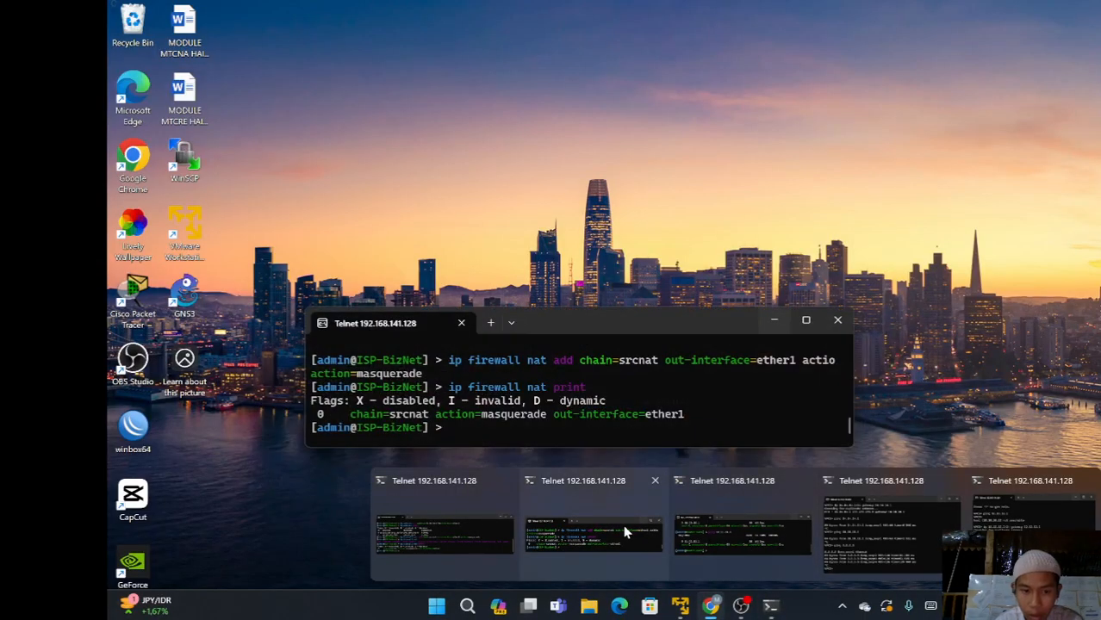
{"action": "left_click", "coordinate": [755, 534]}
{"action": "type", "text": "ip route print"}
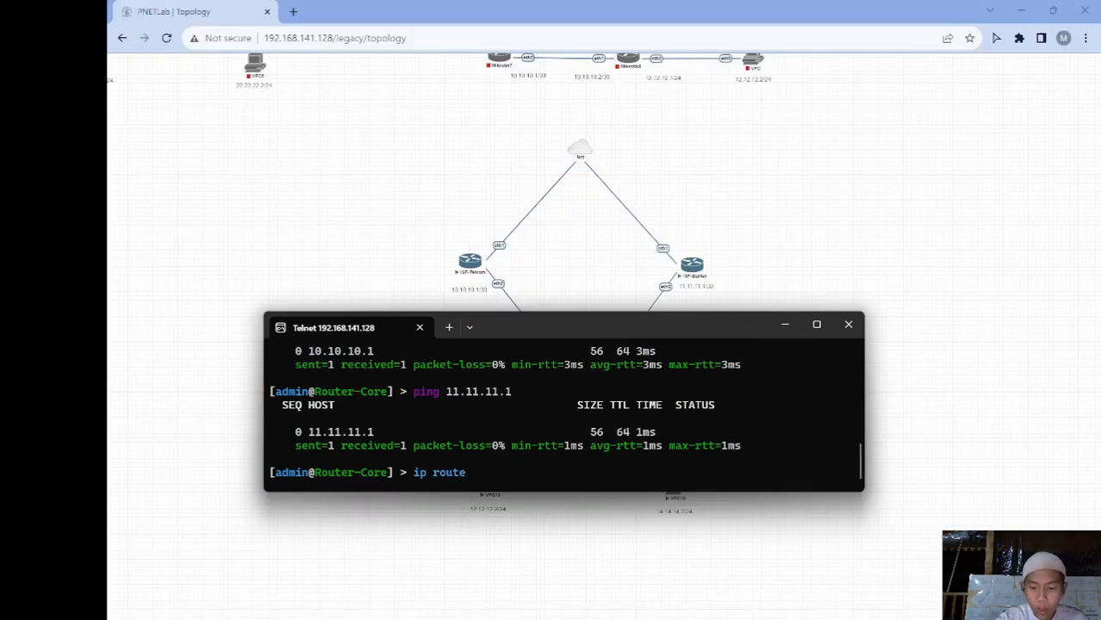
{"action": "key", "text": "Return"}
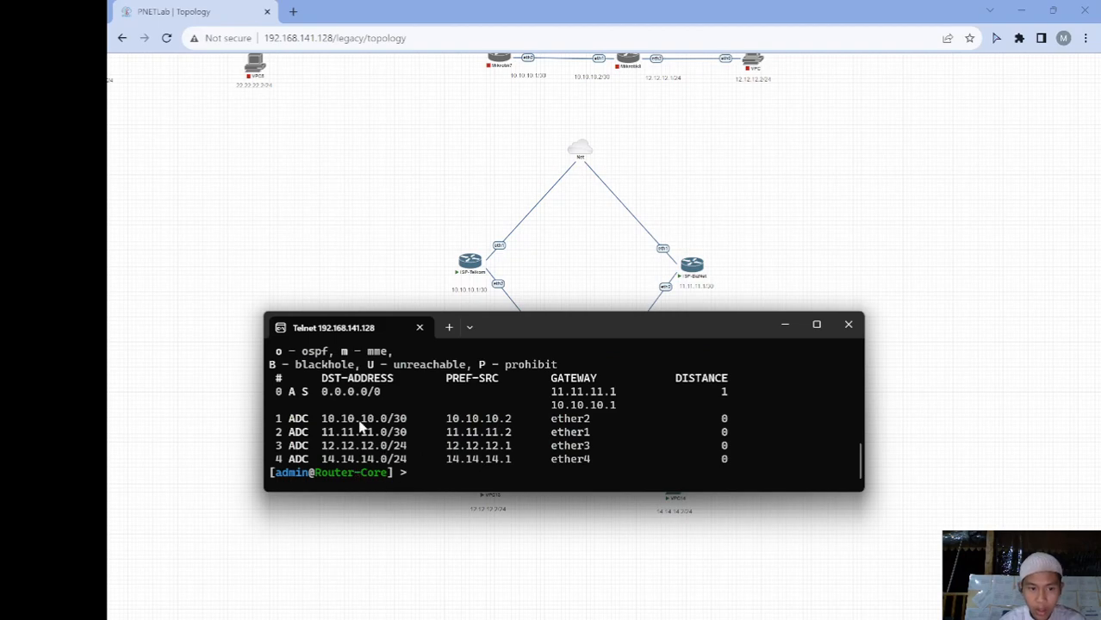
{"action": "left_click", "coordinate": [793, 340]}
Run trace 8.8.8.8 on the 14.14.14.2 VPC, showing hops 14.14.14.1, 11.11.11.1, 192.168.141.2
{"action": "mouse_move", "coordinate": [771, 606]}
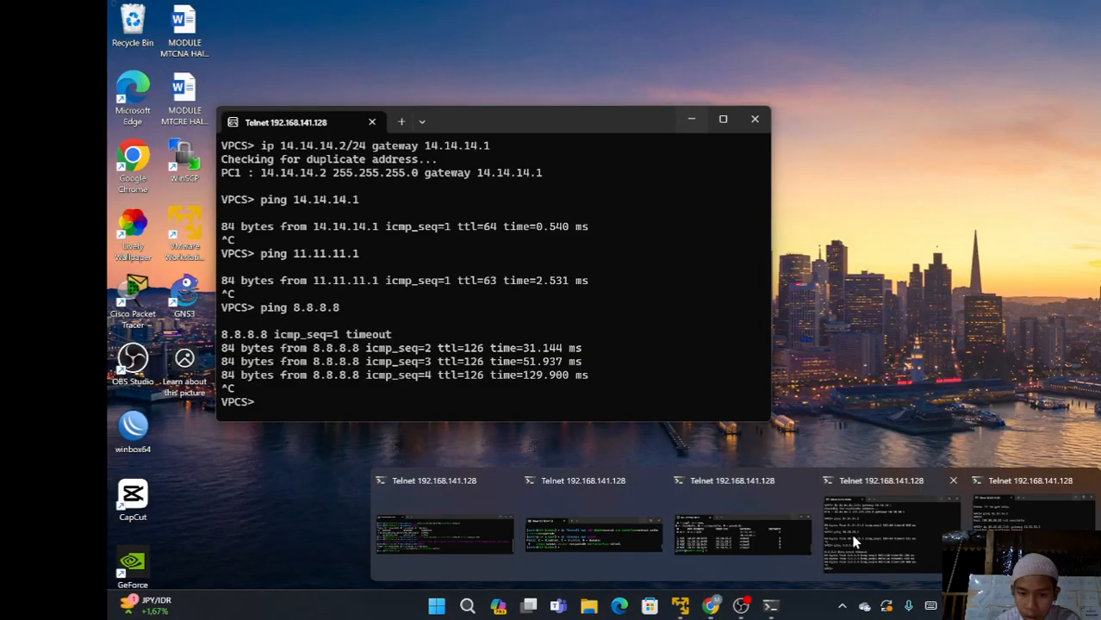
{"action": "left_click", "coordinate": [853, 541]}
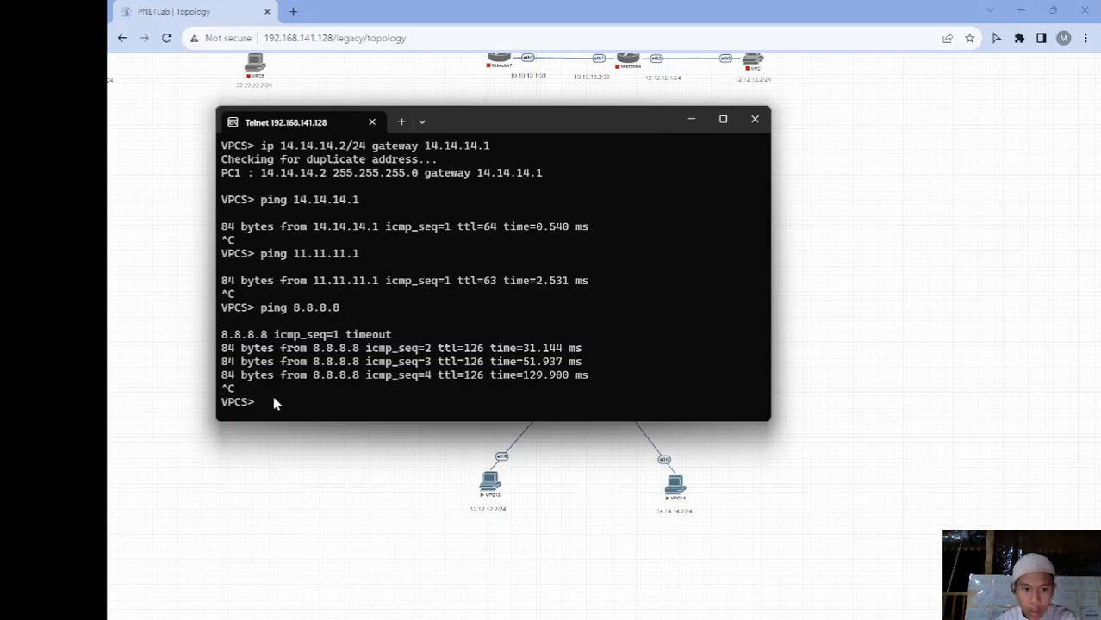
{"action": "type", "text": "trace "}
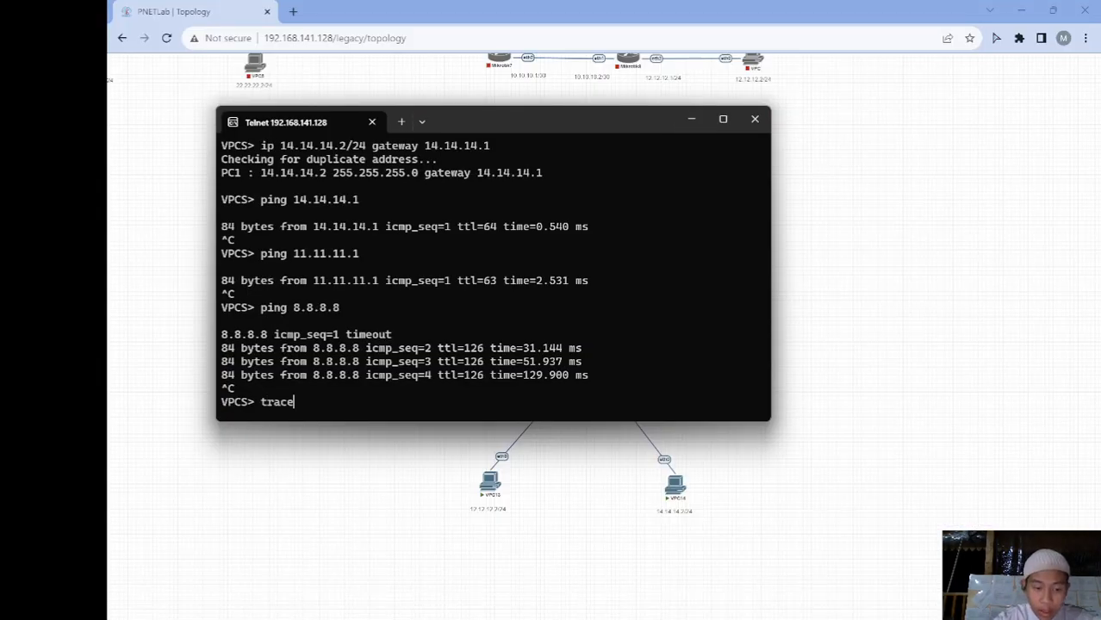
{"action": "type", "text": "8.8.8.8"}
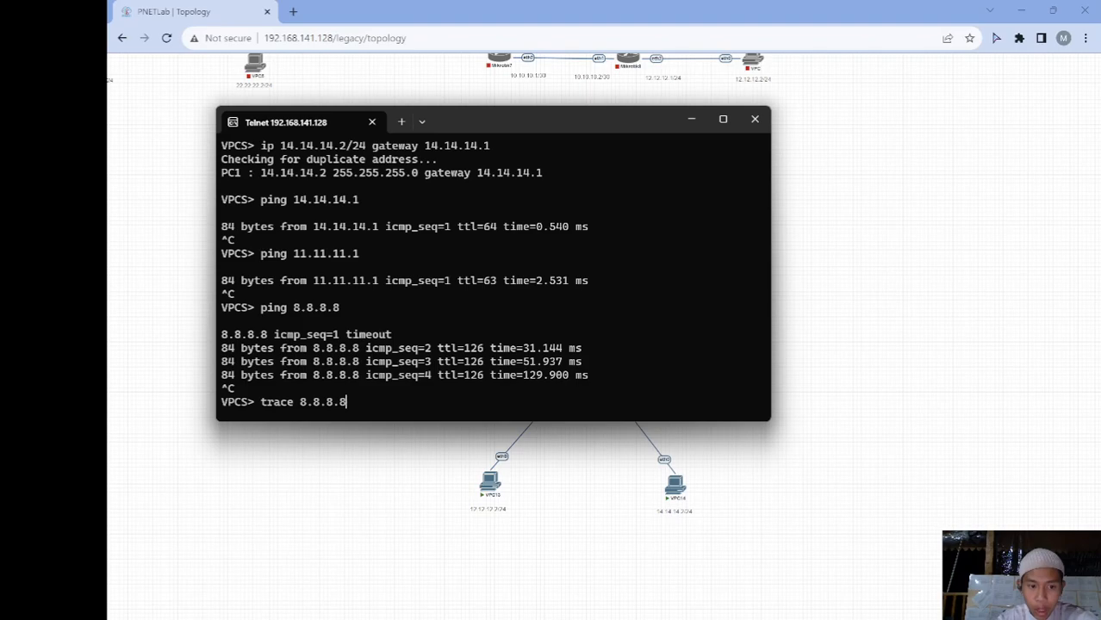
{"action": "key", "text": "Return"}
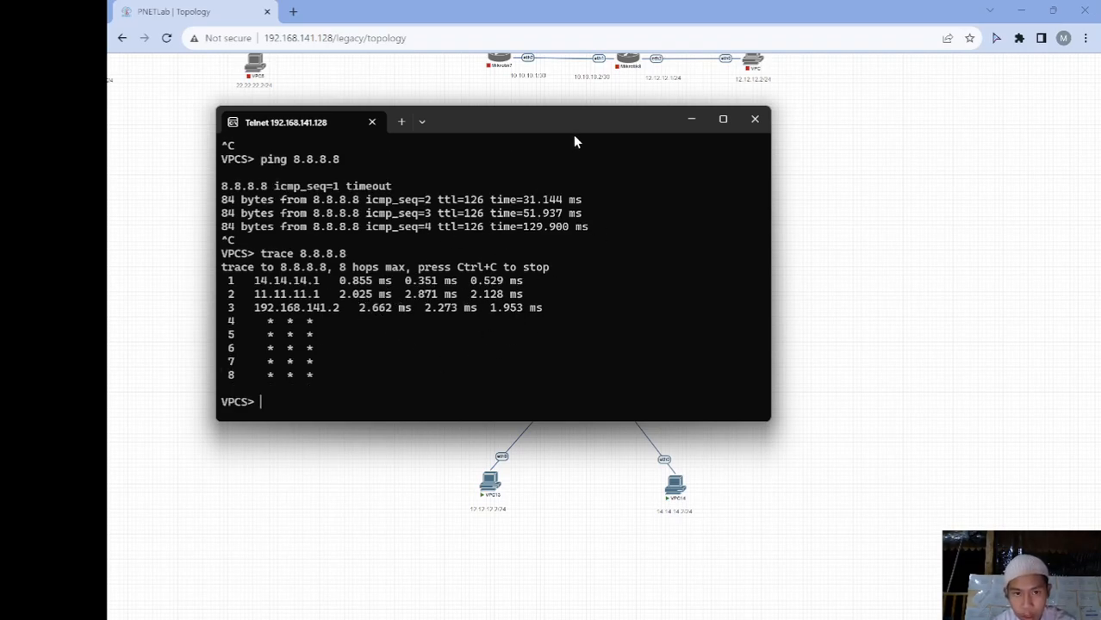
{"action": "left_click_drag", "start_coordinate": [574, 125], "coordinate": [472, 74]}
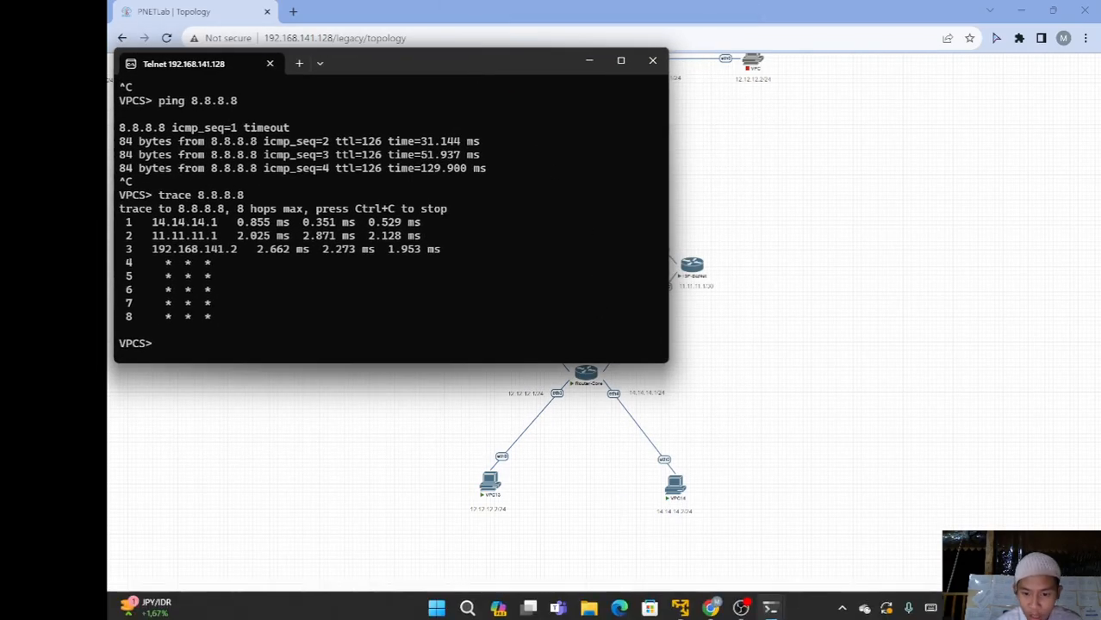
Run trace 8.8.8.8 on the 12.12.12.2 VPC, showing hops 12.12.12.1, 10.10.10.1, 192.168.141.2
{"action": "mouse_move", "coordinate": [775, 608]}
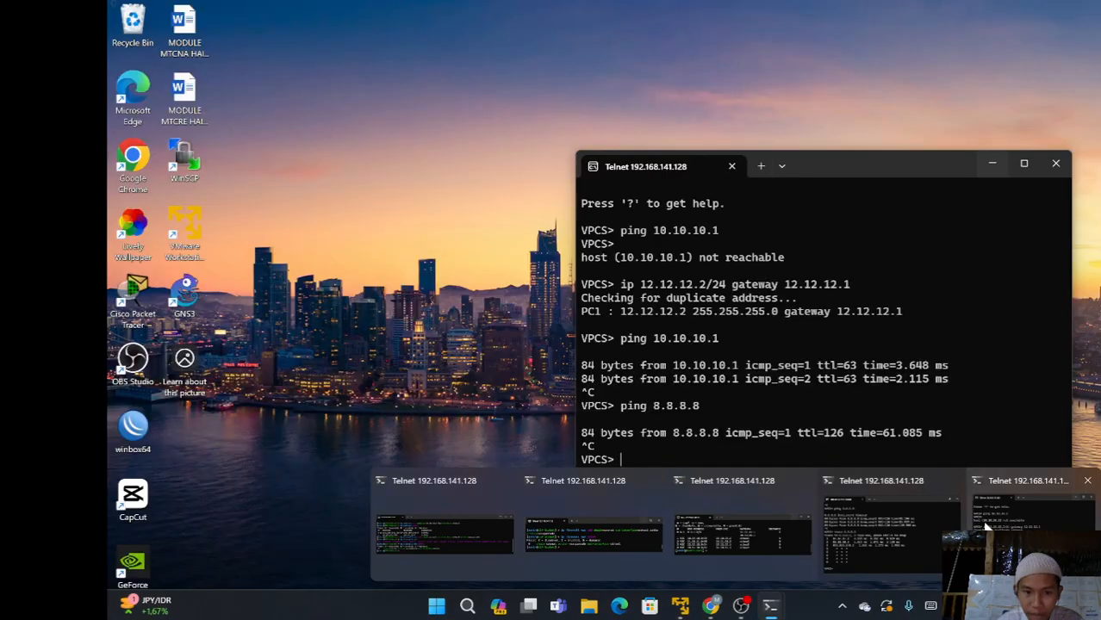
{"action": "left_click", "coordinate": [986, 528]}
{"action": "type", "text": "trace"}
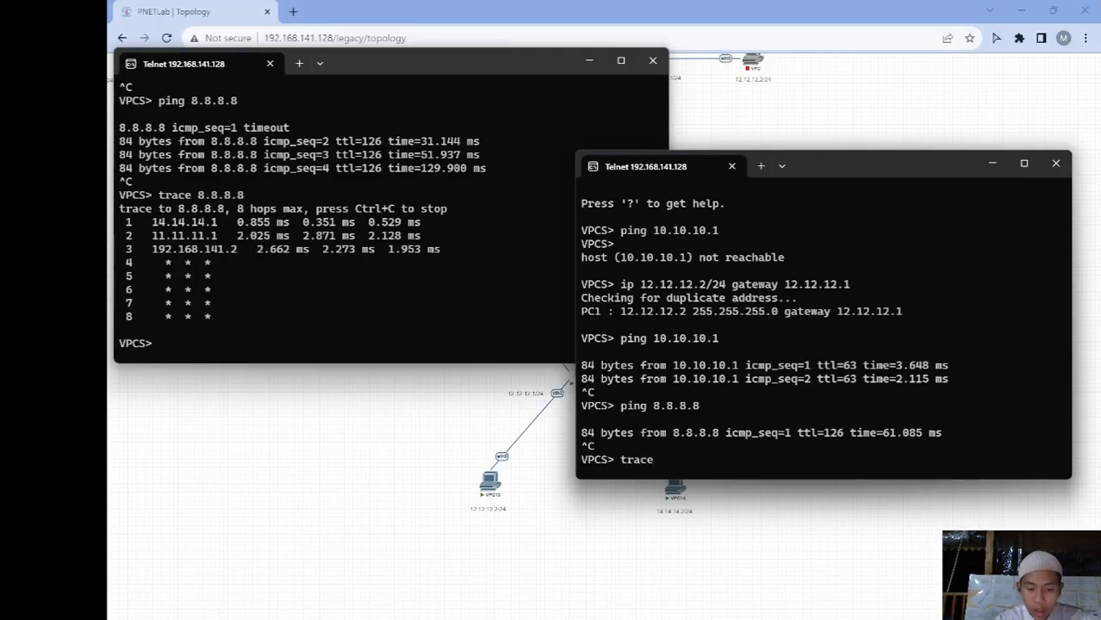
{"action": "type", "text": " 8.8.8.8"}
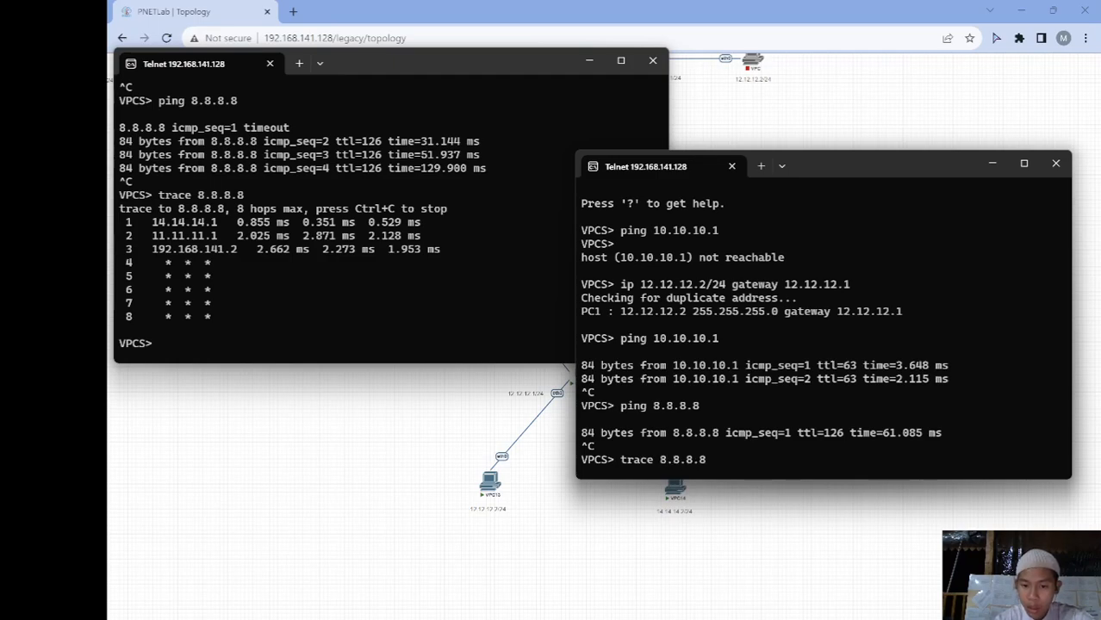
{"action": "key", "text": "Return"}
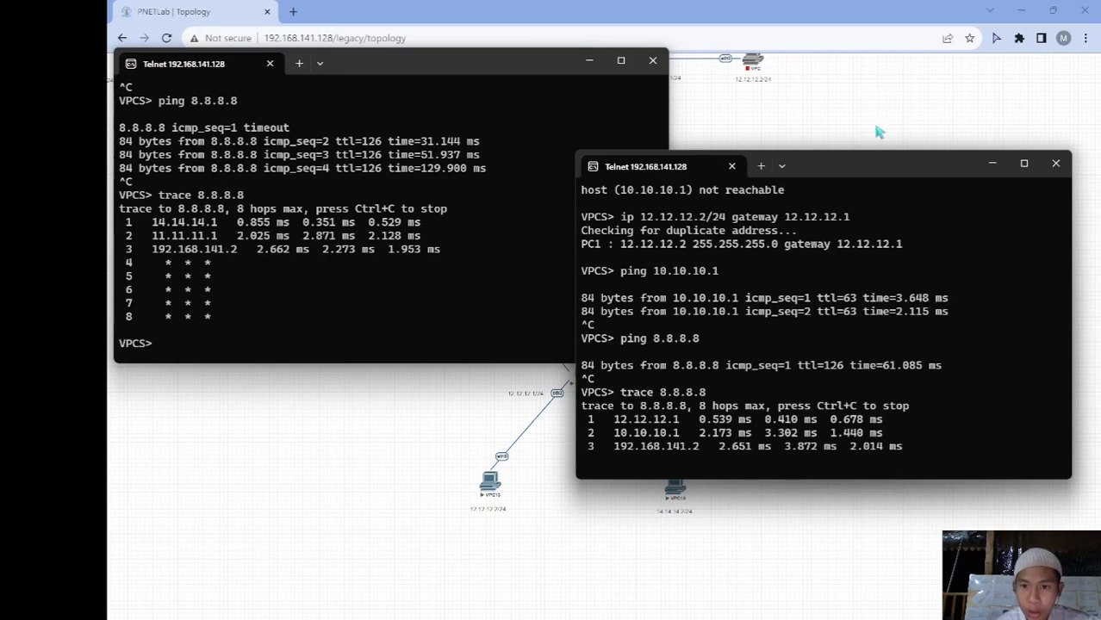
{"action": "mouse_move", "coordinate": [856, 164]}
{"action": "left_mouse_down"}
{"action": "mouse_move", "coordinate": [889, 138]}
{"action": "mouse_move", "coordinate": [840, 65]}
{"action": "left_mouse_up"}
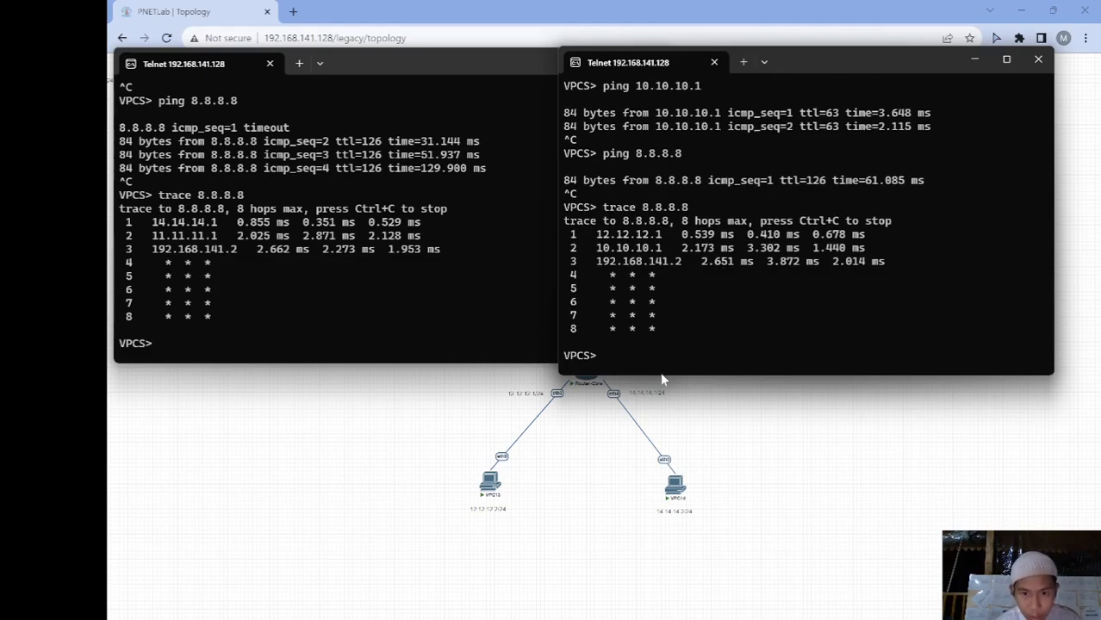
Place the two VPC traceroute consoles bottom-left and bottom-right below the topology, then switch to OBS Studio
{"action": "left_click_drag", "start_coordinate": [663, 381], "coordinate": [677, 349]}
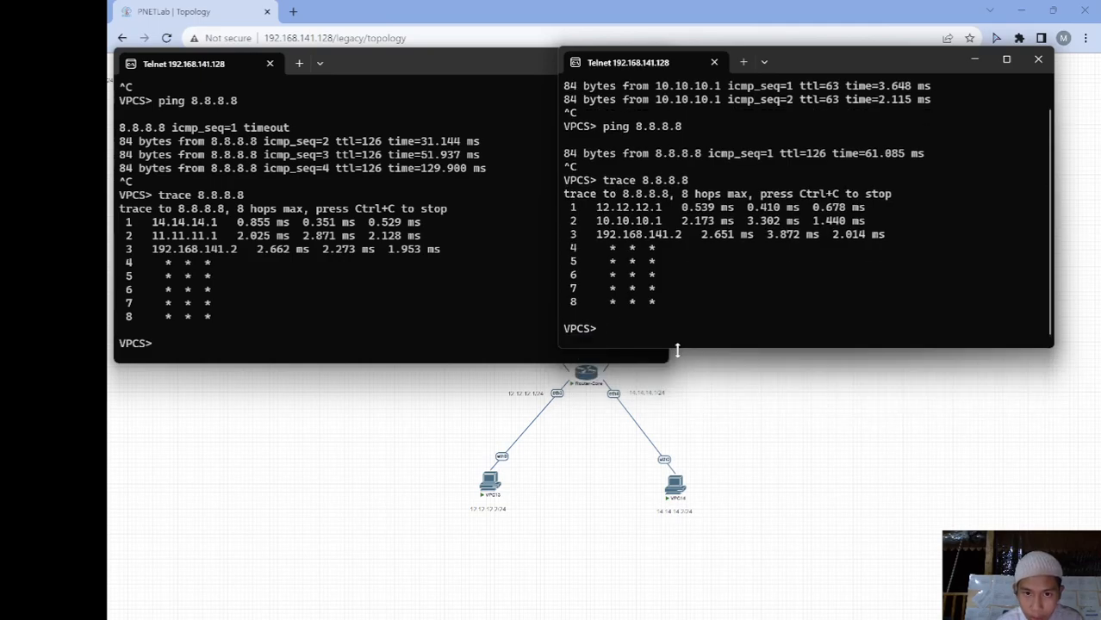
{"action": "left_click_drag", "start_coordinate": [803, 62], "coordinate": [864, 311]}
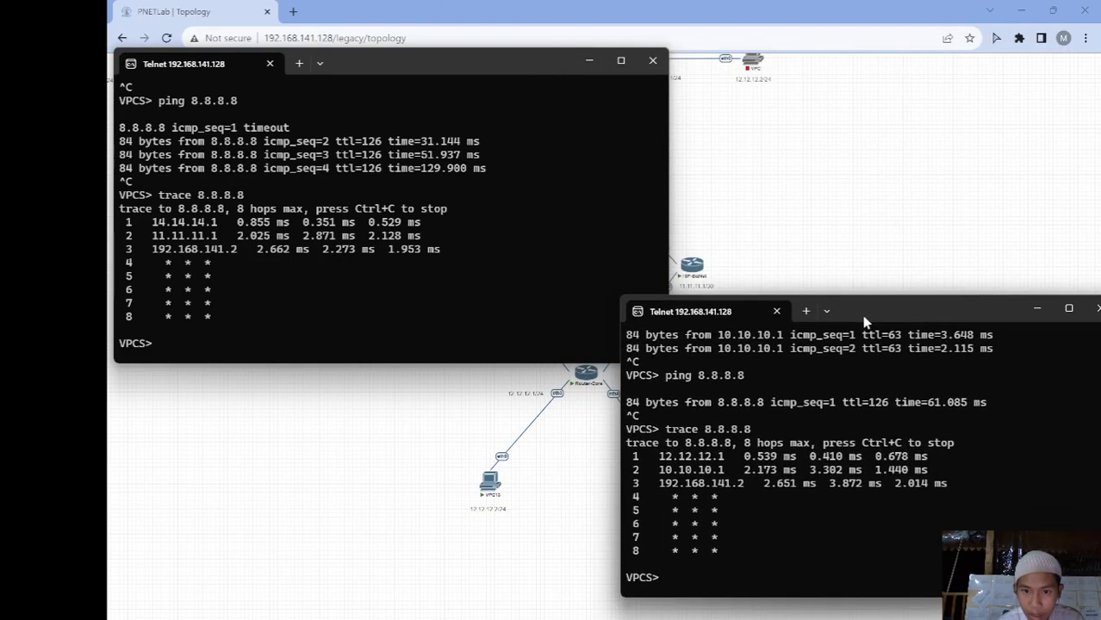
{"action": "left_click_drag", "start_coordinate": [510, 68], "coordinate": [488, 308]}
{"action": "left_click", "coordinate": [869, 307]}
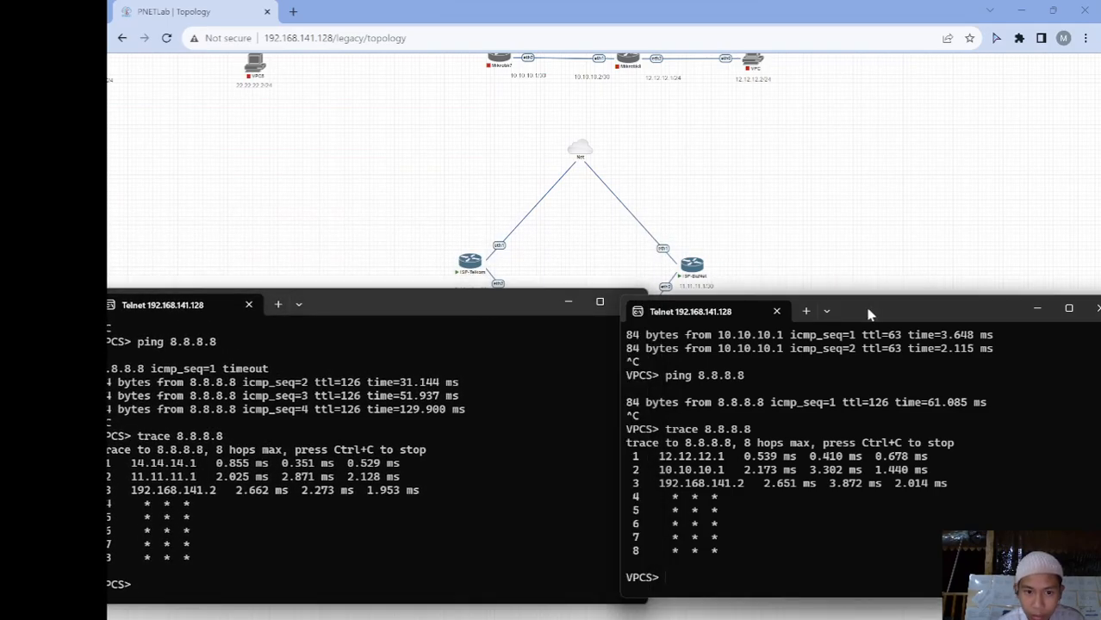
{"action": "left_click_drag", "start_coordinate": [869, 308], "coordinate": [817, 314]}
{"action": "left_click_drag", "start_coordinate": [498, 319], "coordinate": [516, 334]}
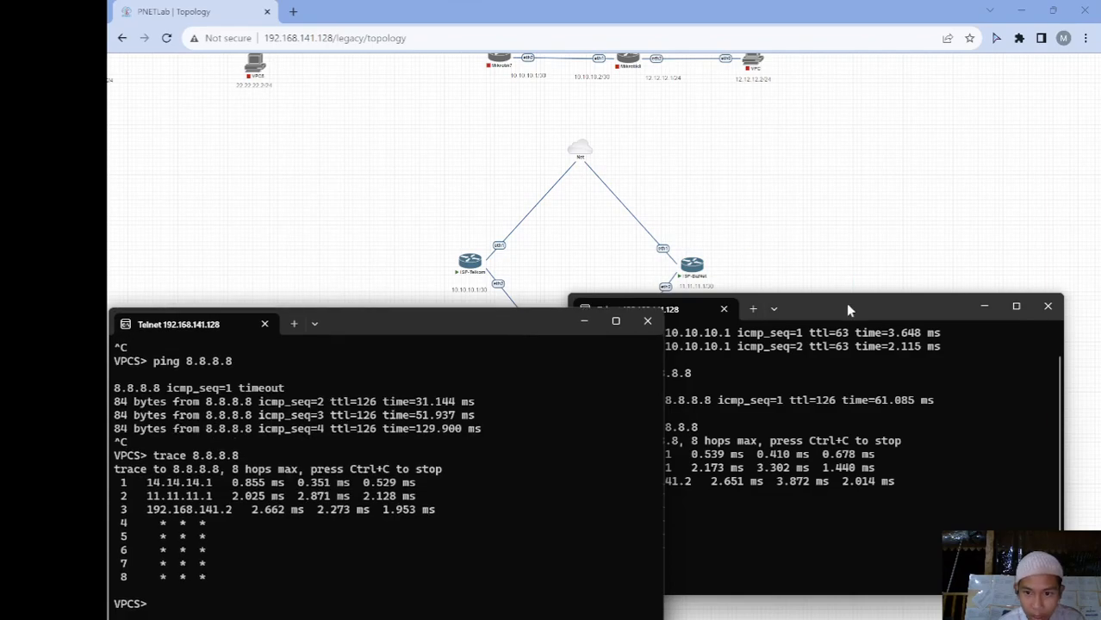
{"action": "left_click", "coordinate": [845, 306]}
{"action": "left_click_drag", "start_coordinate": [848, 314], "coordinate": [845, 331]}
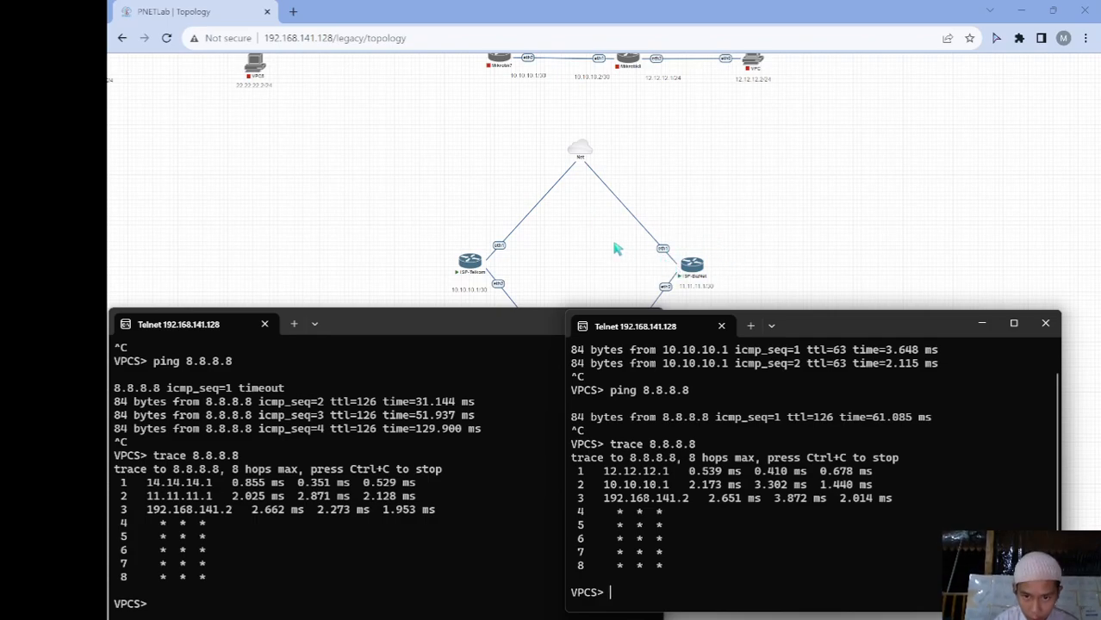
{"action": "mouse_move", "coordinate": [748, 619]}
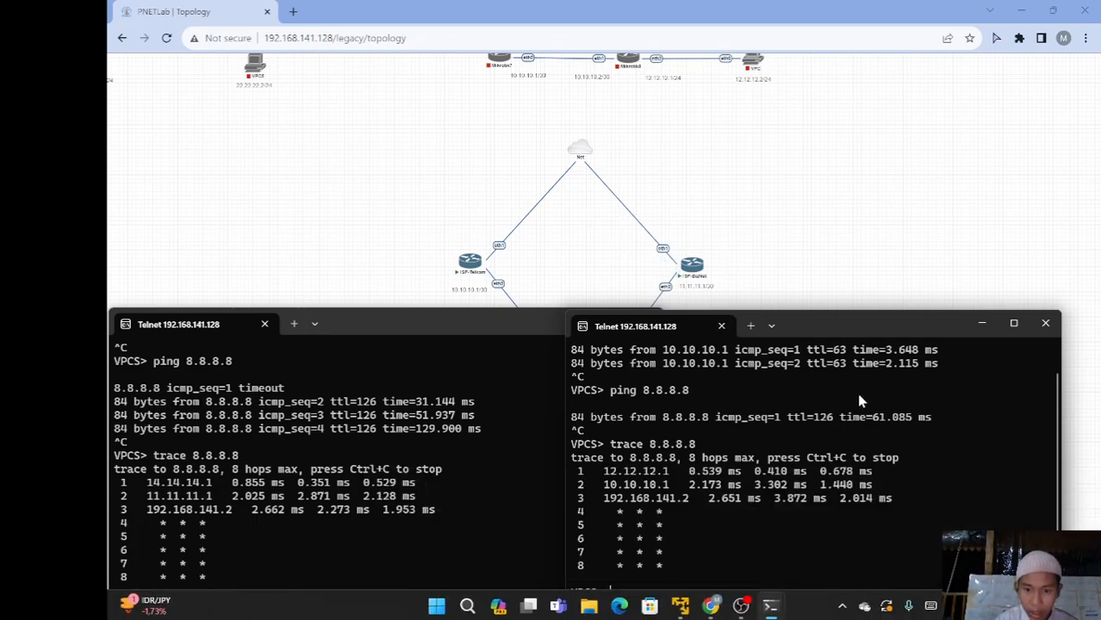
{"action": "left_click", "coordinate": [740, 606]}
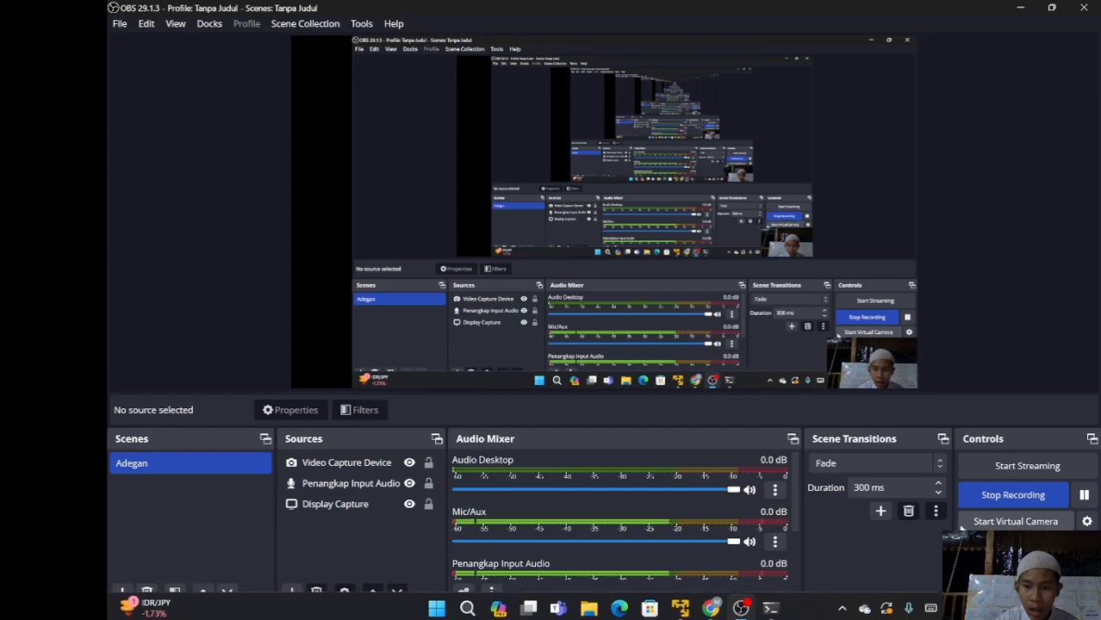